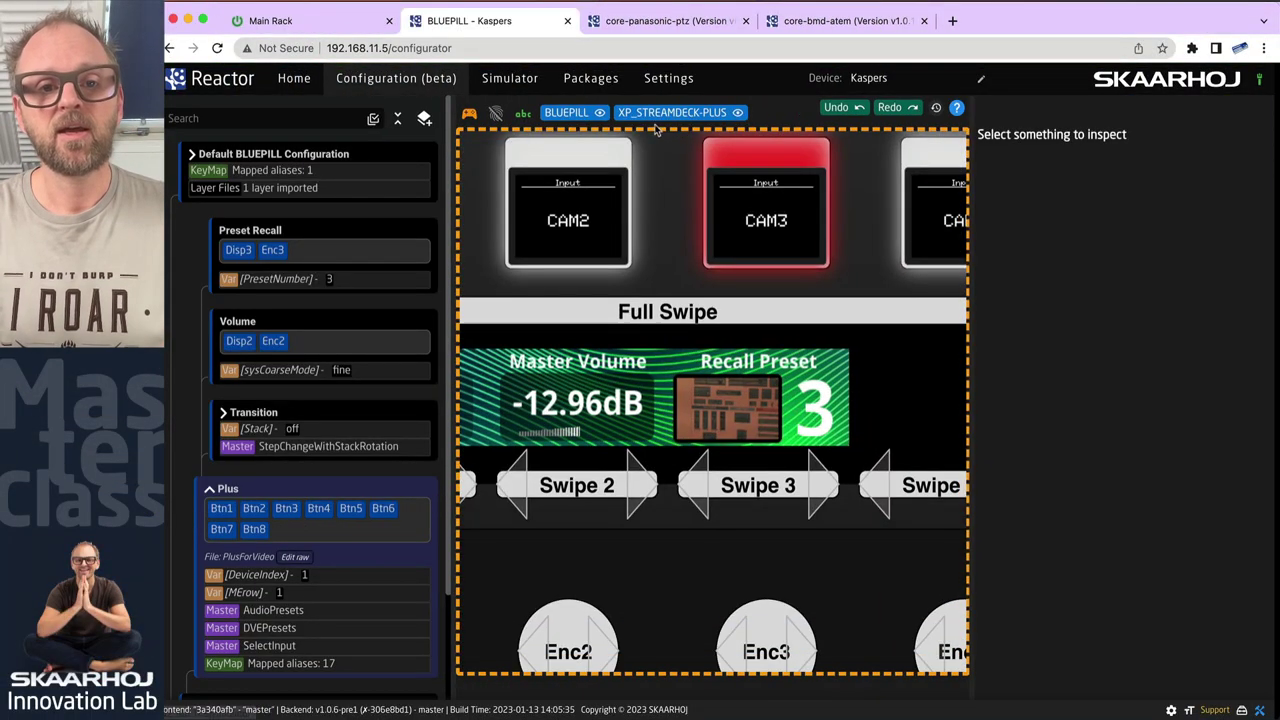
# Hide the BLUEPILL panel in the controller preview and frame the Streamdeck Plus panel.
pyautogui.scroll(-5, 678, 208)
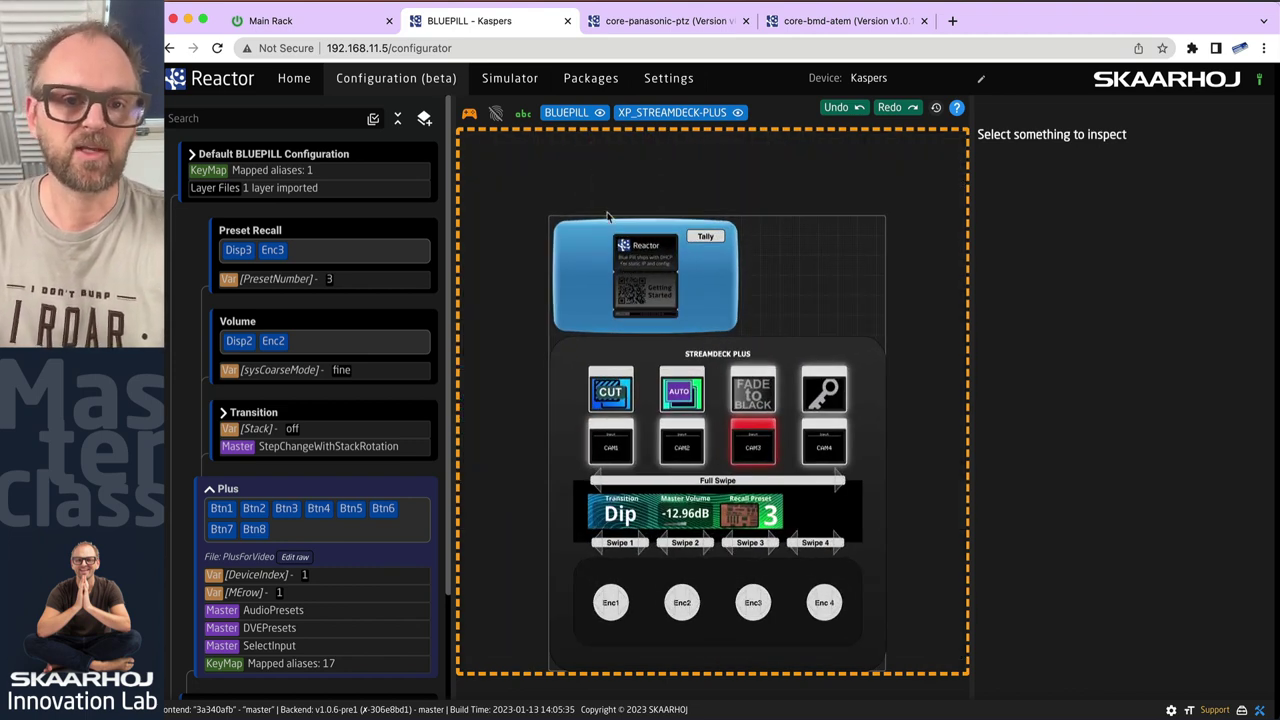
pyautogui.scroll(-5, 752, 400)
pyautogui.click(600, 113)
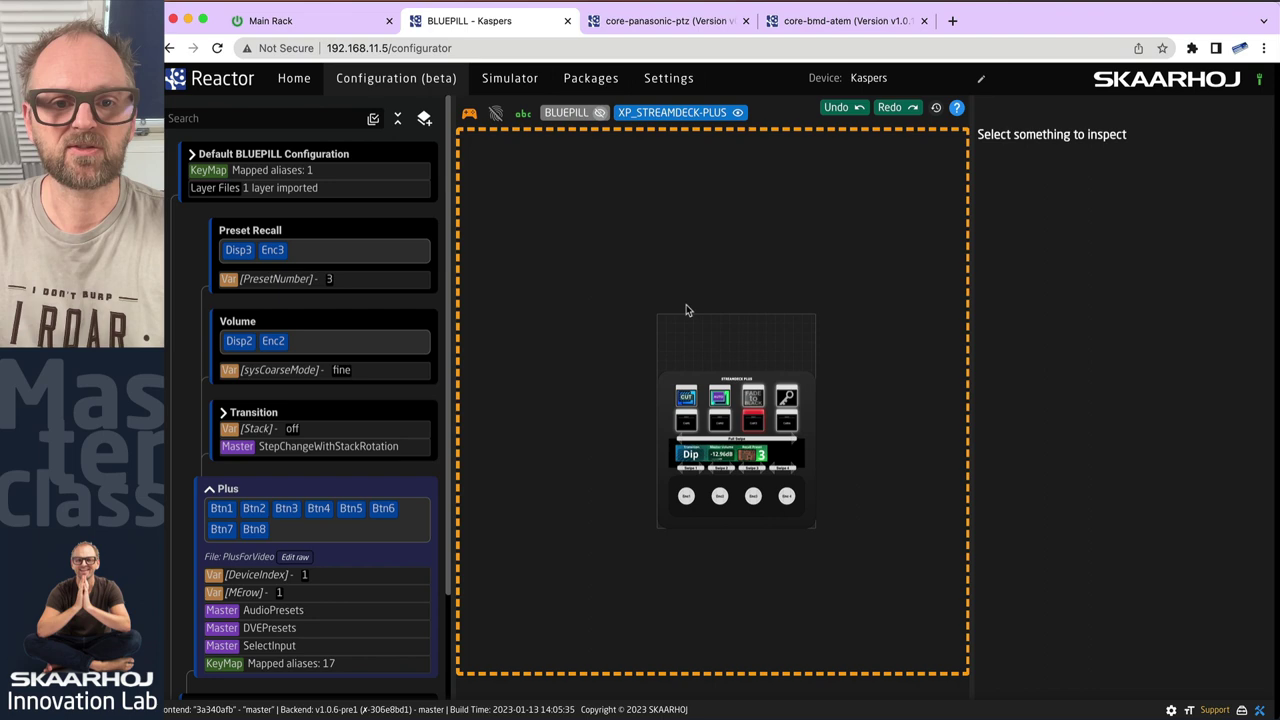
pyautogui.scroll(5, 700, 160)
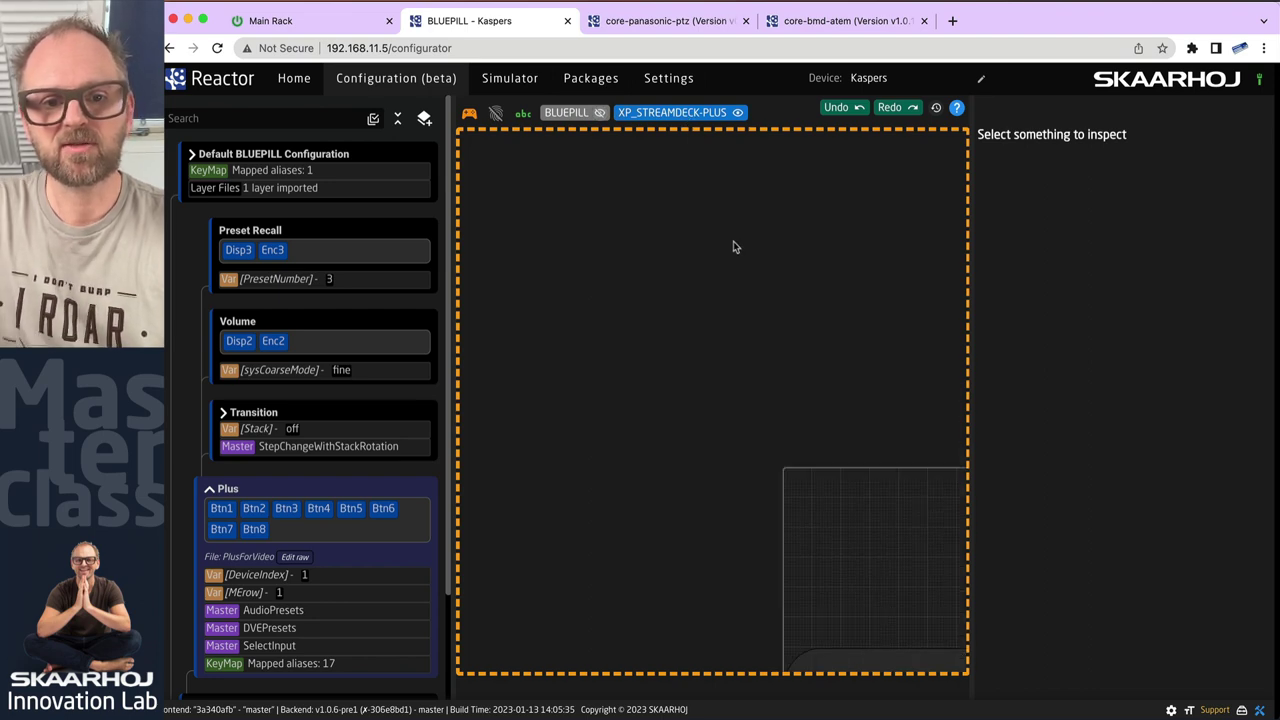
pyautogui.scroll(-5, 733, 241)
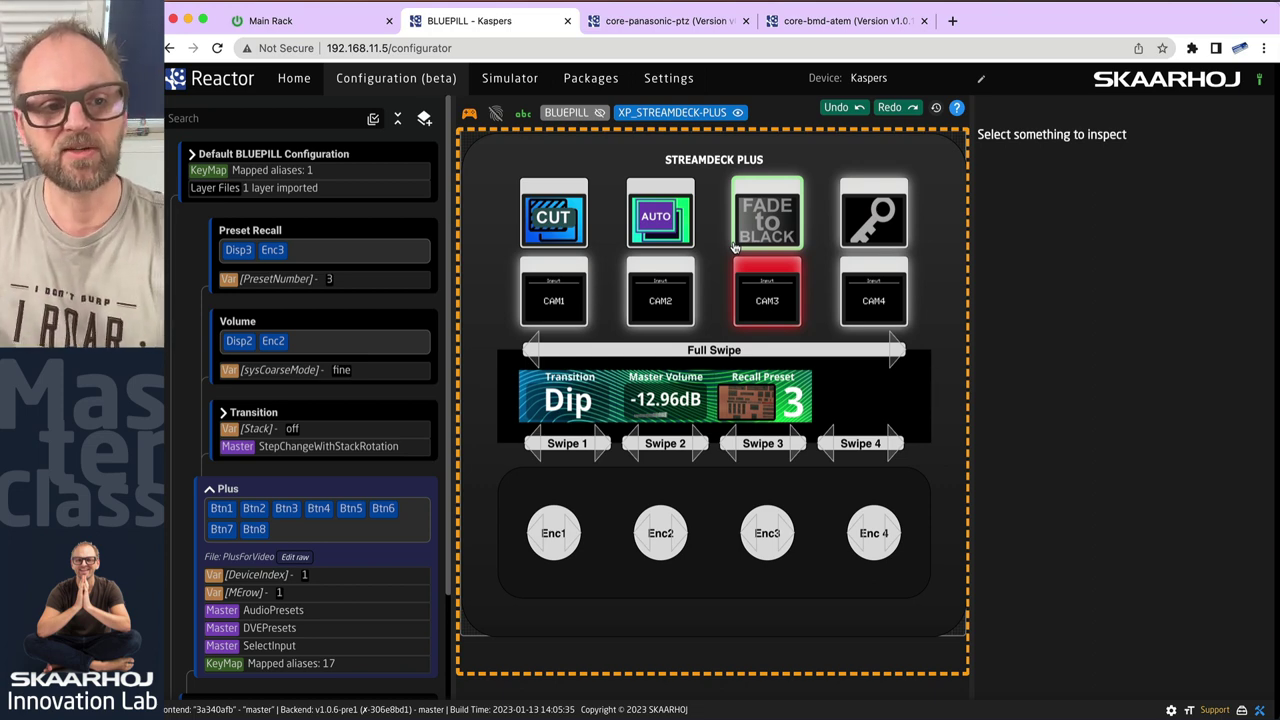
# Switch to the code editor and copy the complete Menu layer object, first in the Layers array of Plus2.layer.json.
pyautogui.press('super+Tab')
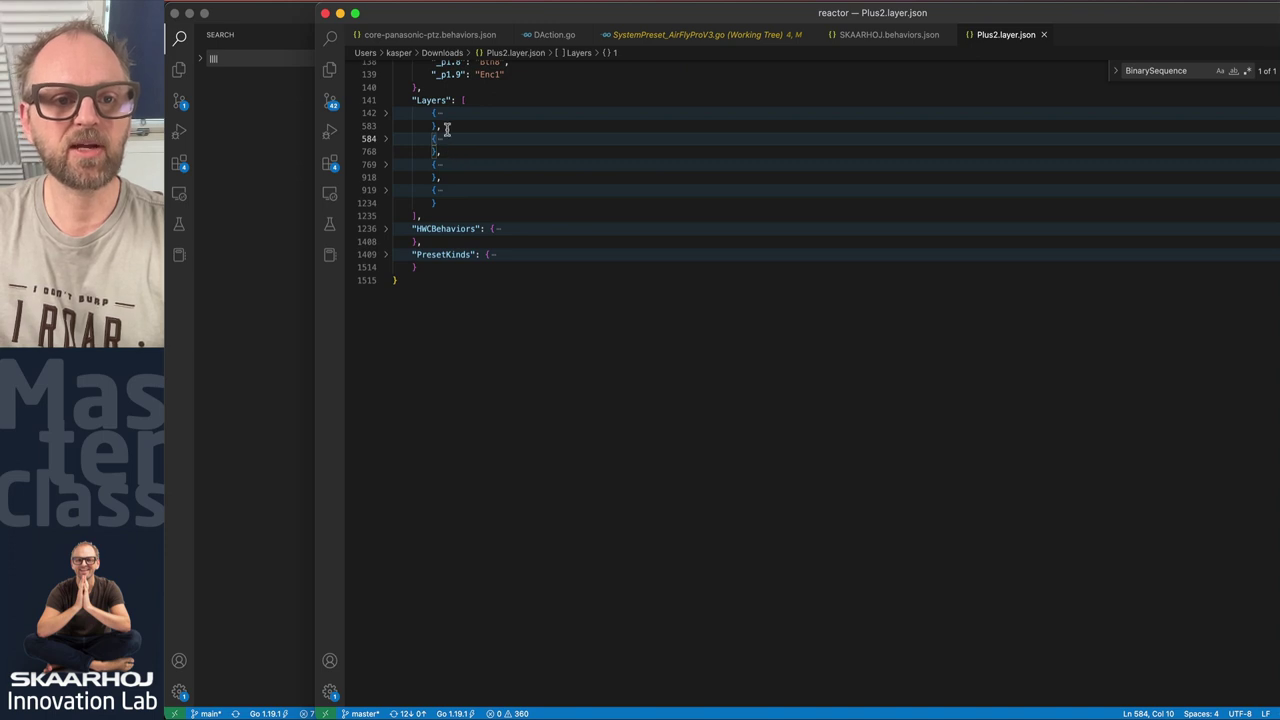
pyautogui.click(446, 129)
pyautogui.keyDown('shift'); pyautogui.click(392, 112); pyautogui.keyUp('shift')
pyautogui.scroll(5, 503, 137)
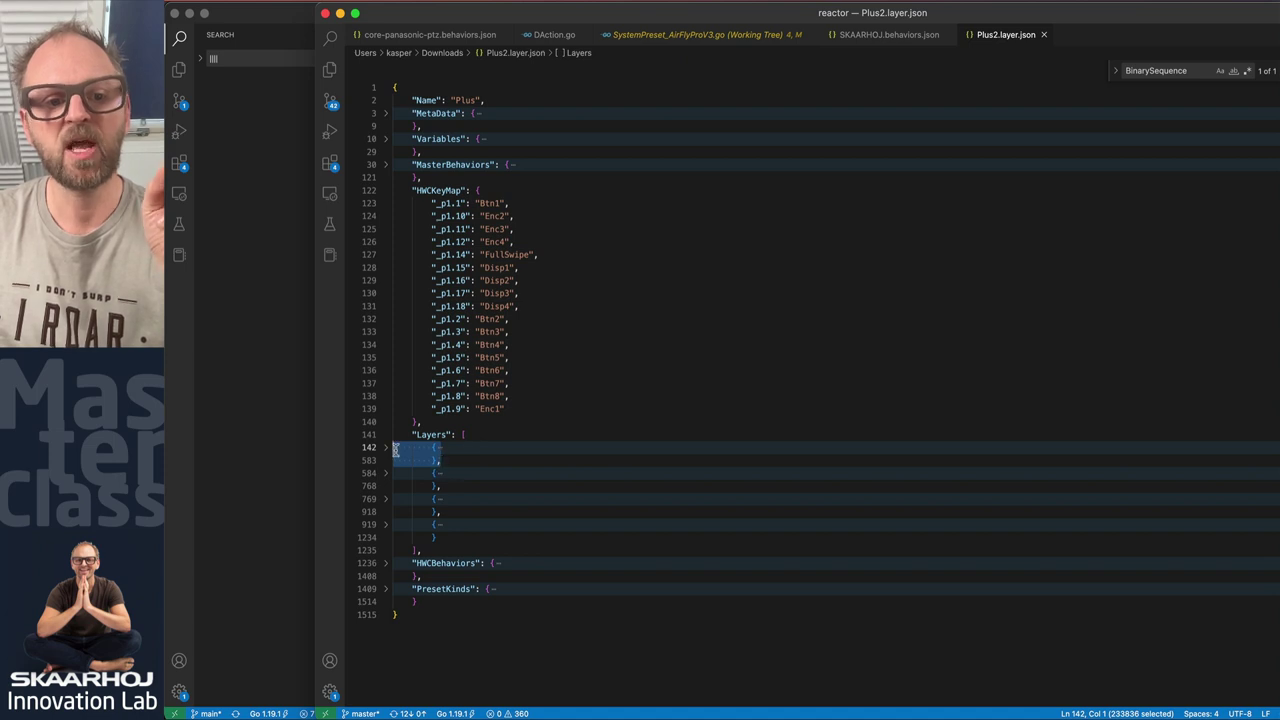
pyautogui.click(385, 448)
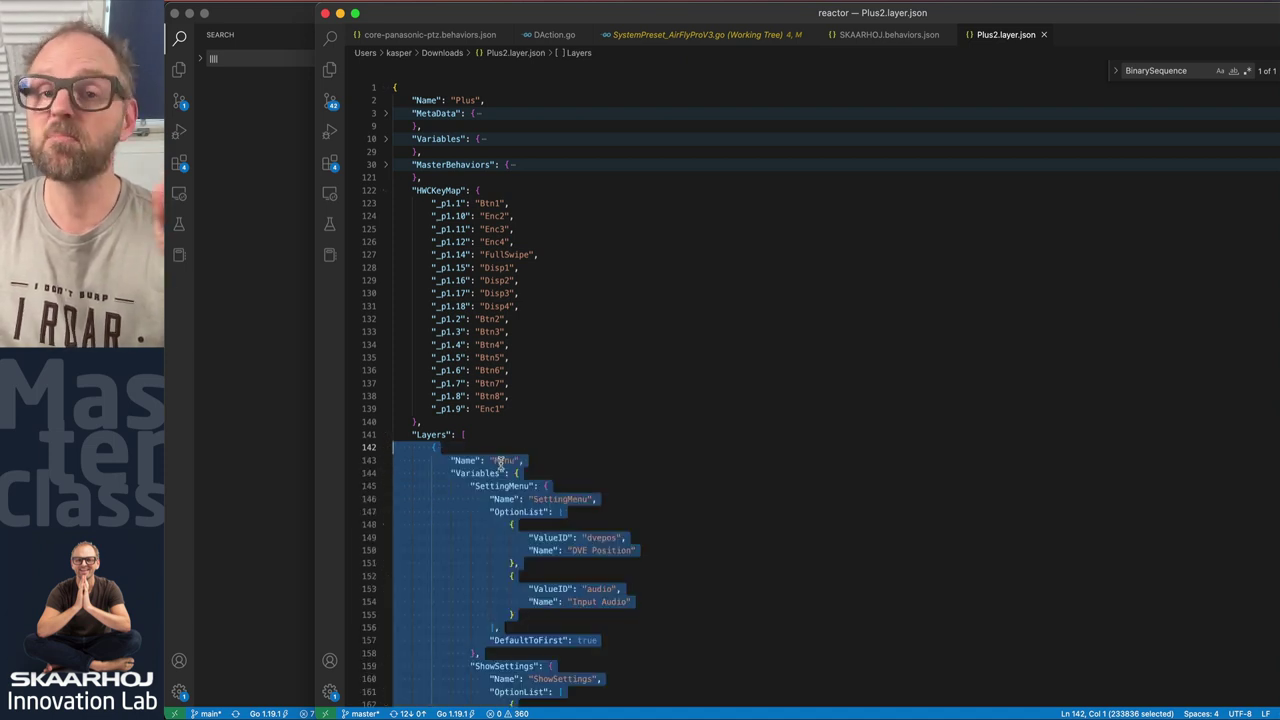
pyautogui.click(385, 448)
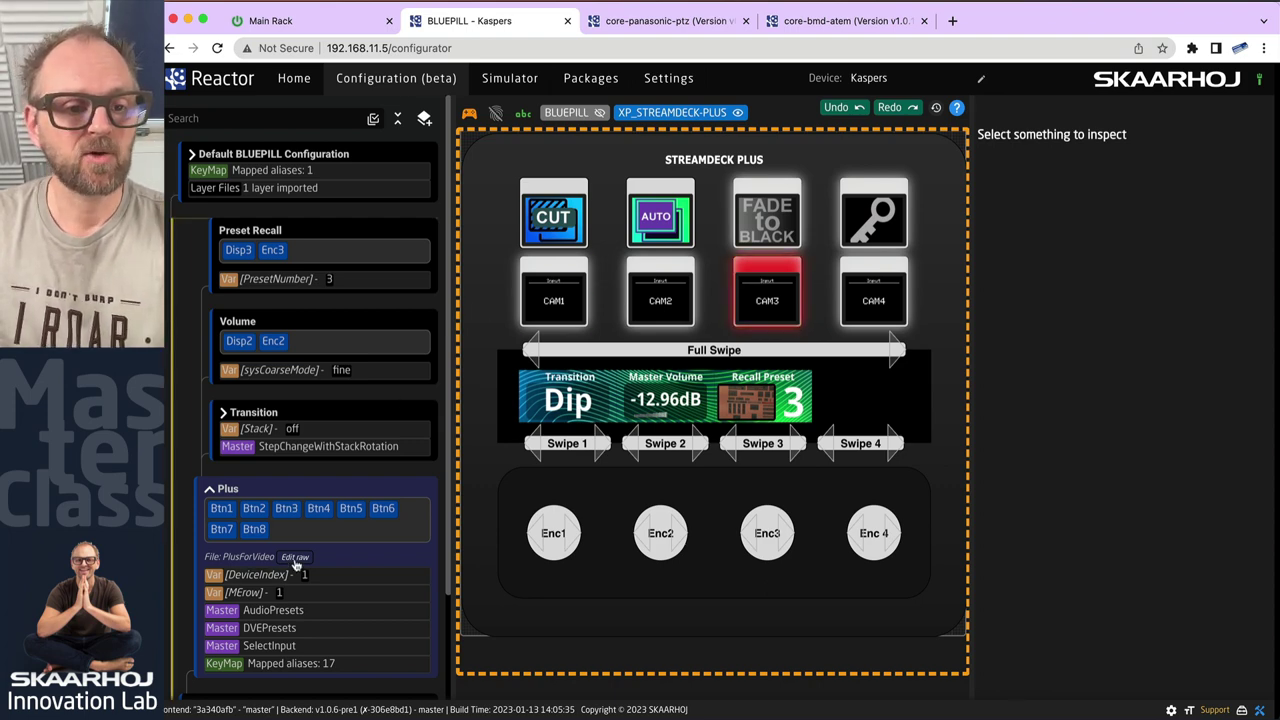
# Open the Plus layer's PlusForVideo snippet as raw JSON in Reactor and collapse all its top-level sections.
pyautogui.click(295, 557)
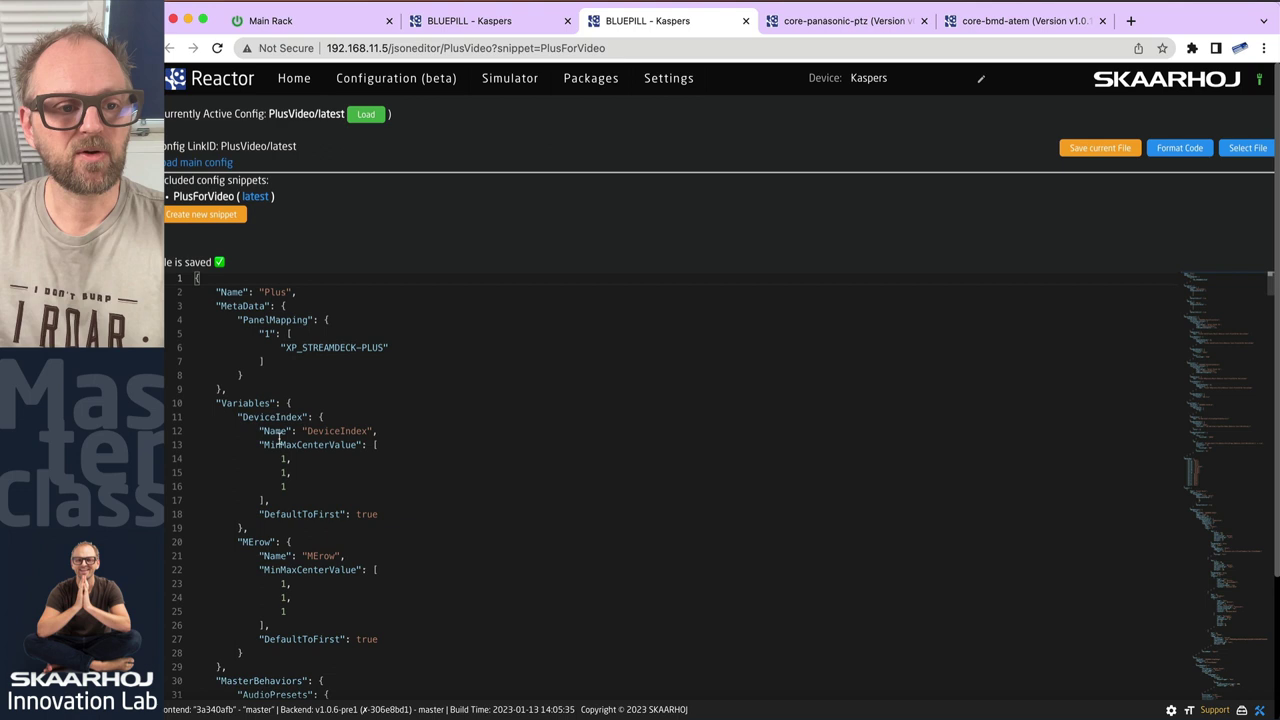
pyautogui.scroll(-5, 278, 432)
pyautogui.scroll(5, 205, 311)
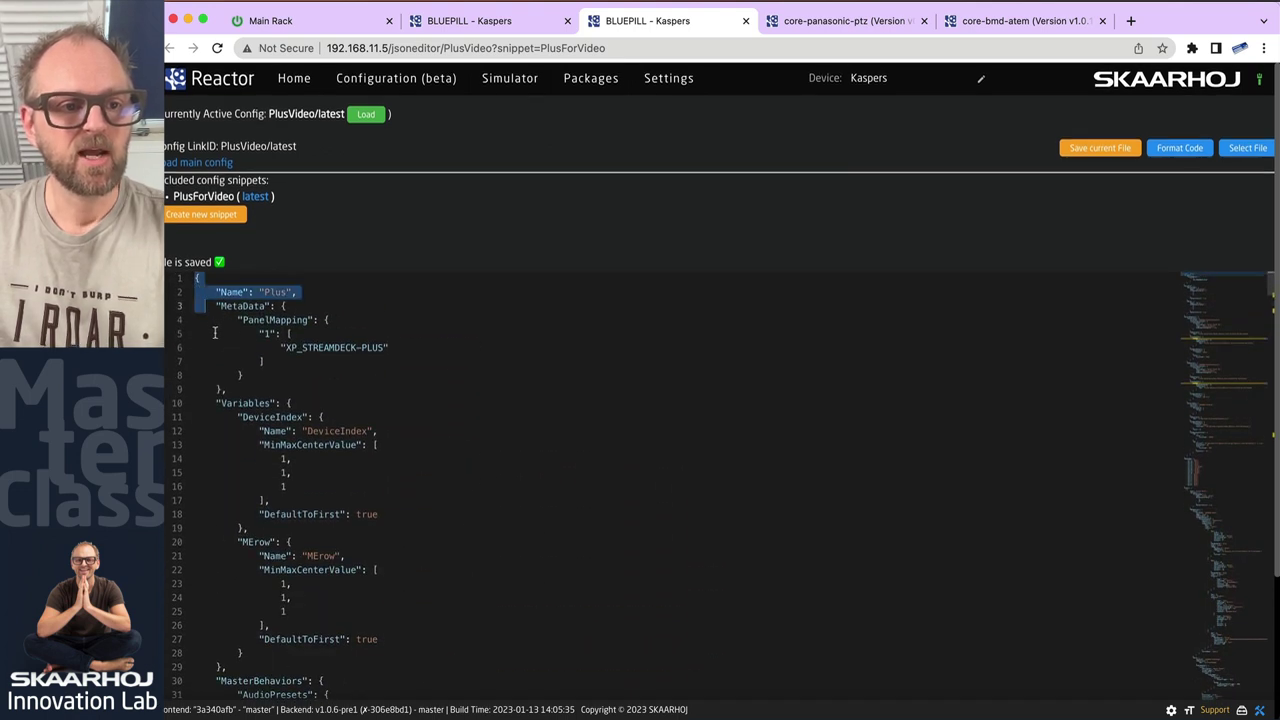
pyautogui.click(215, 333)
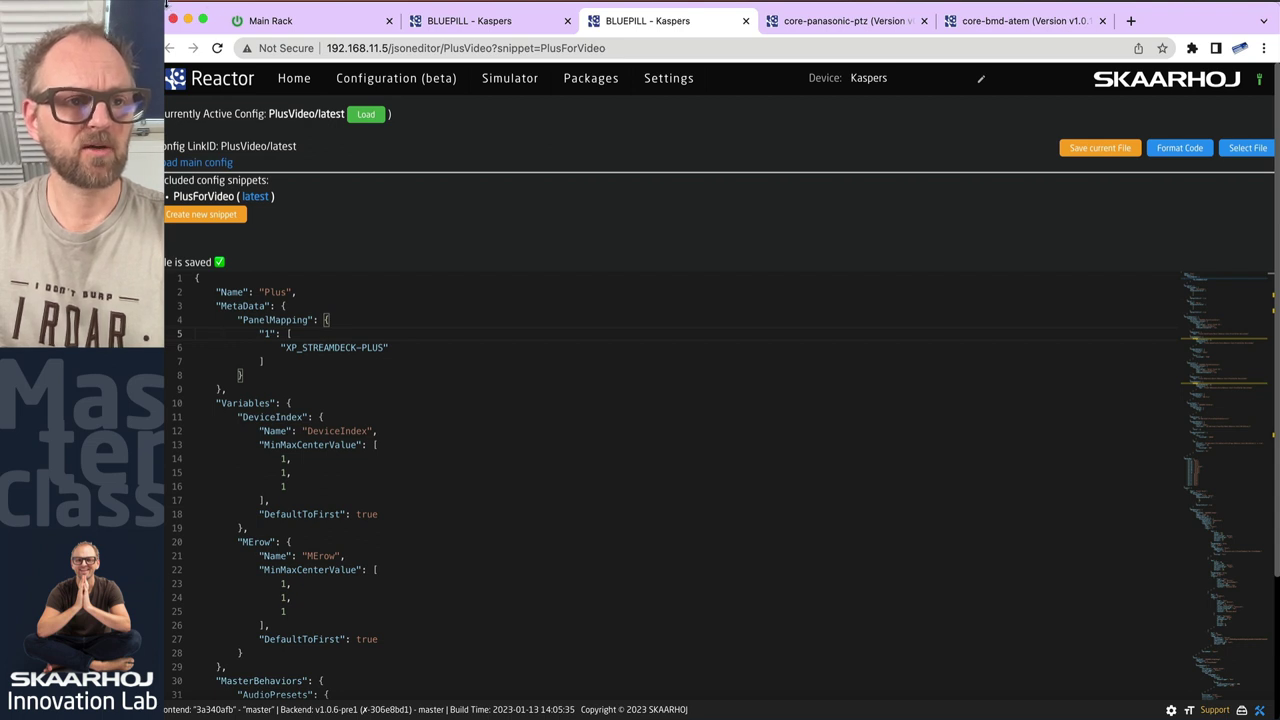
pyautogui.moveTo(166, 3); pyautogui.dragTo(178, 5)
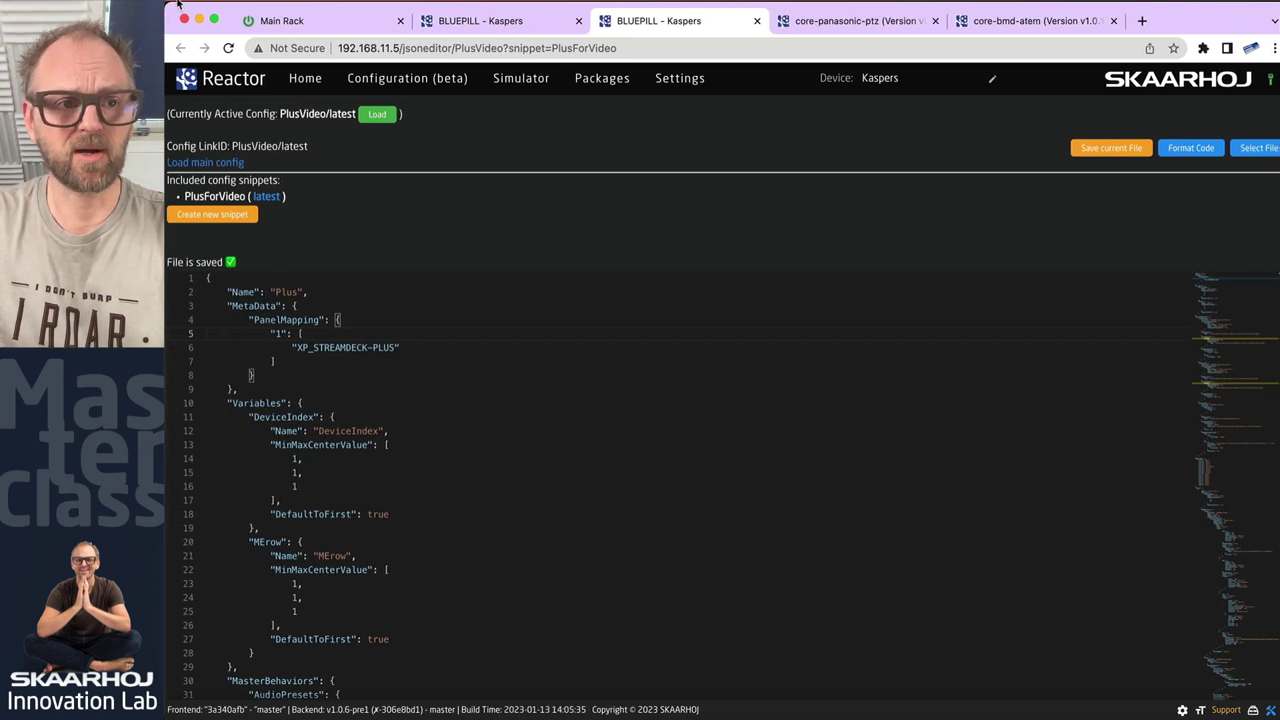
pyautogui.keyDown('shift'); pyautogui.click(201, 279); pyautogui.keyUp('shift')
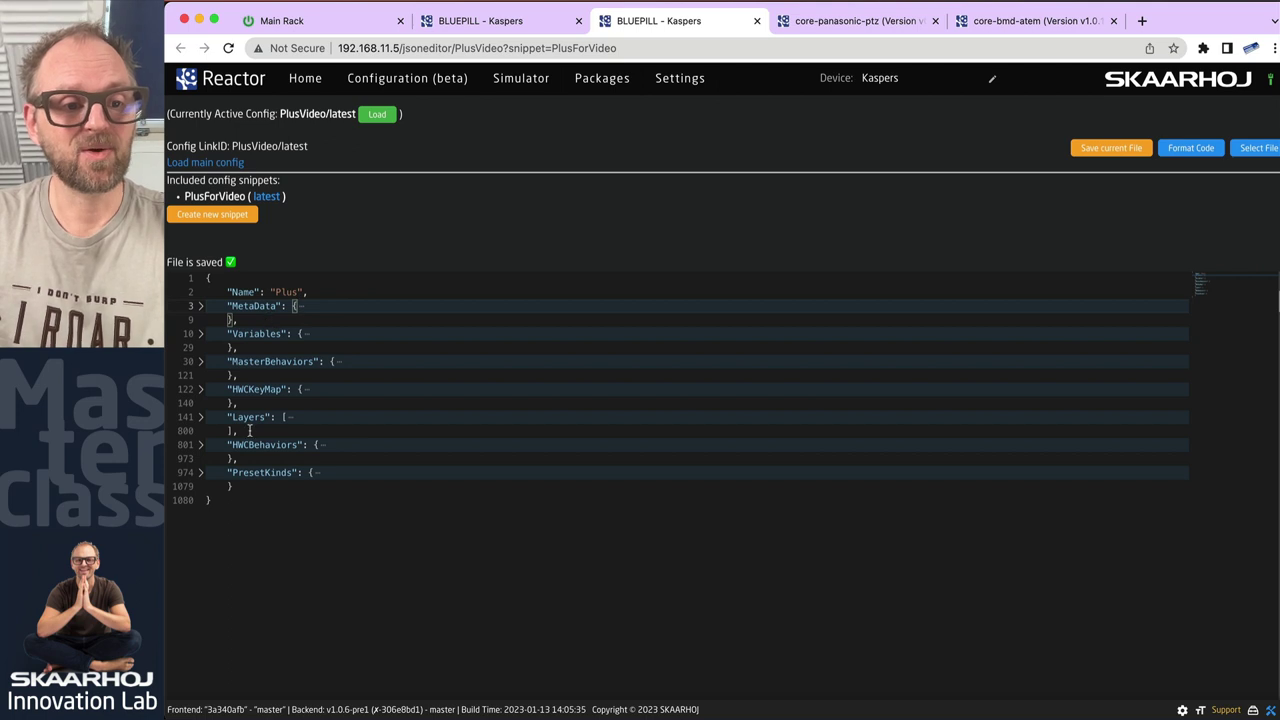
# Expand the Layers array with its entries folded and paste the copied Menu layer as its first entry.
pyautogui.click(201, 419)
pyautogui.keyDown('shift'); pyautogui.click(202, 421); pyautogui.keyUp('shift')
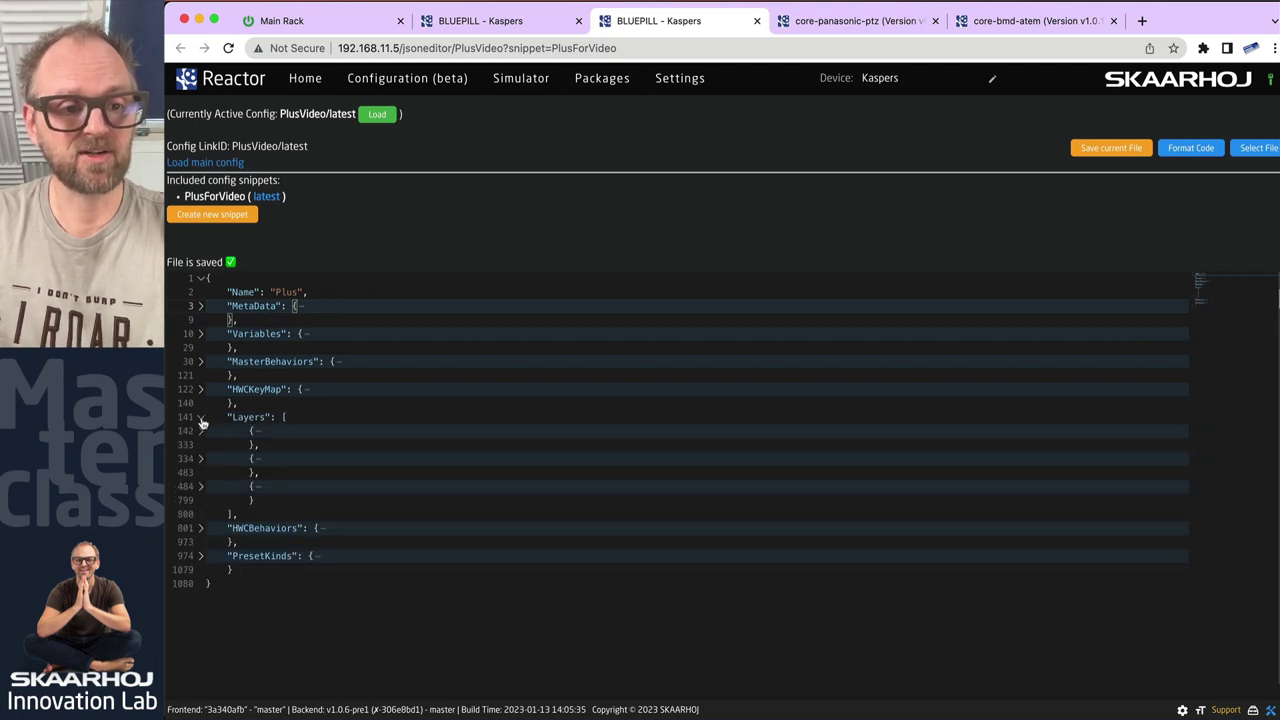
pyautogui.click(306, 416)
pyautogui.press('super+v')
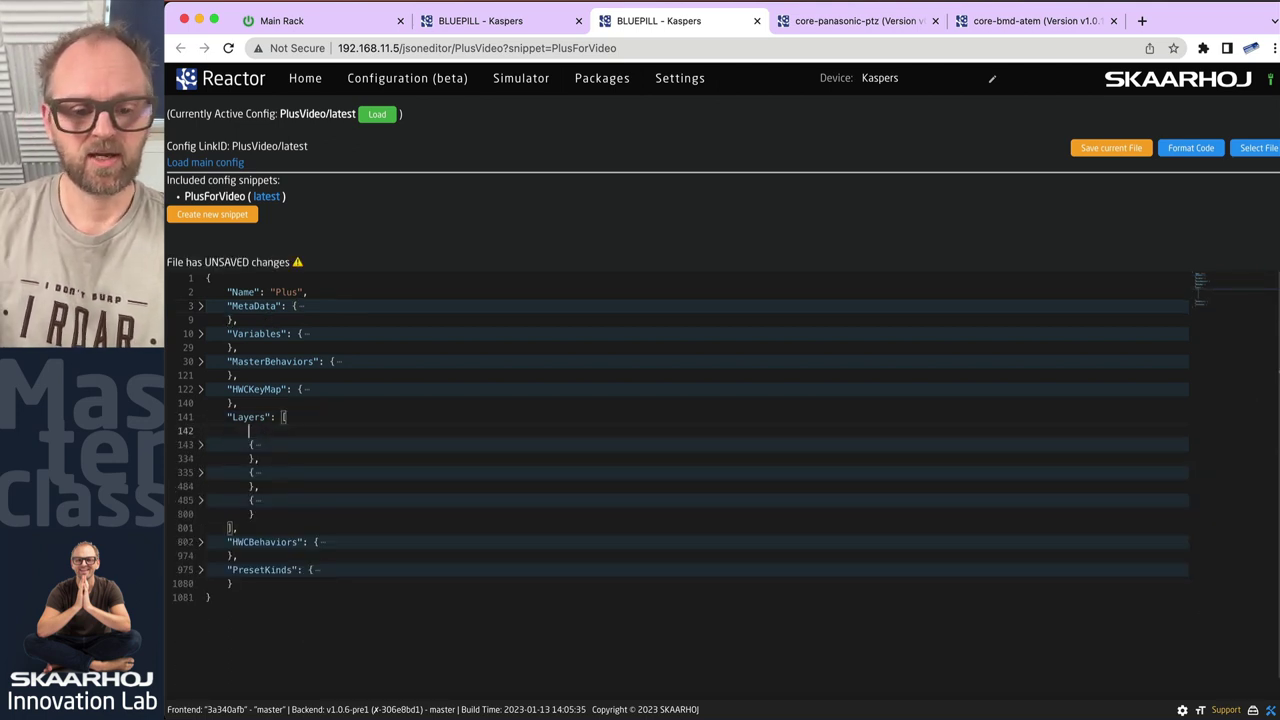
# Check the pasted Menu layer, save the snippet, and return to the configuration page to view the Settings display.
pyautogui.scroll(15, 350, 460)
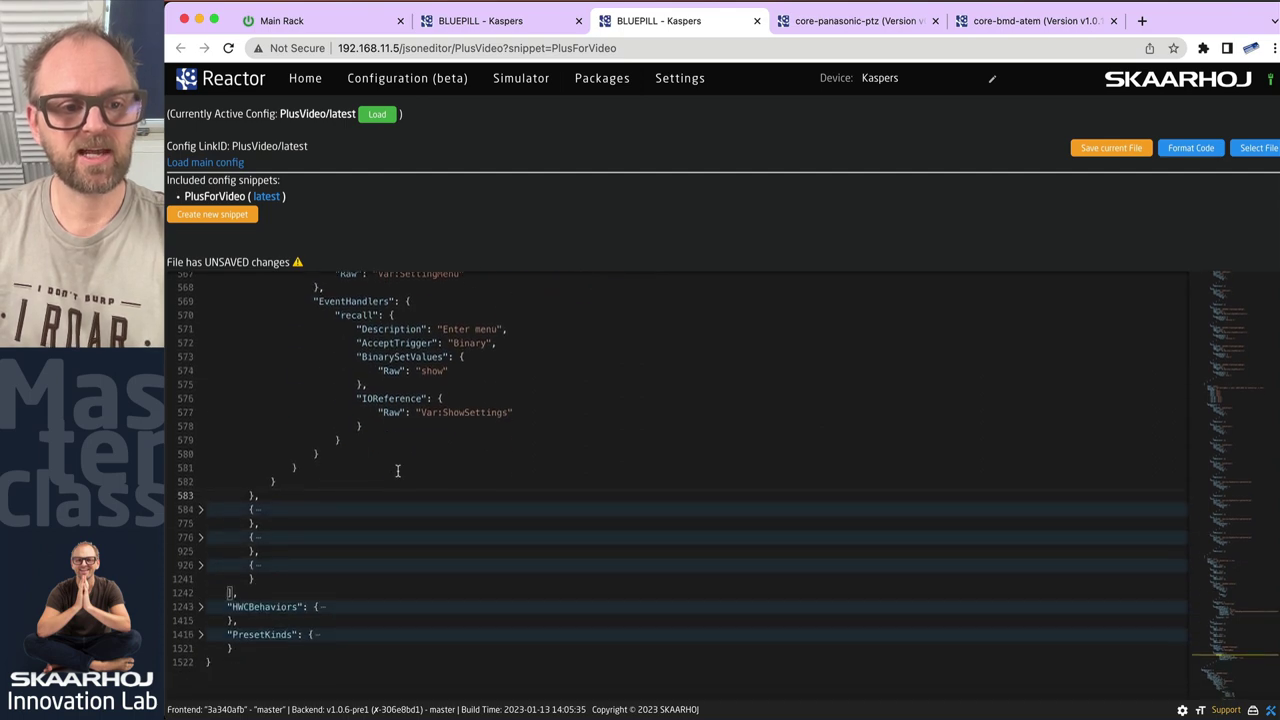
pyautogui.scroll(10, 363, 445)
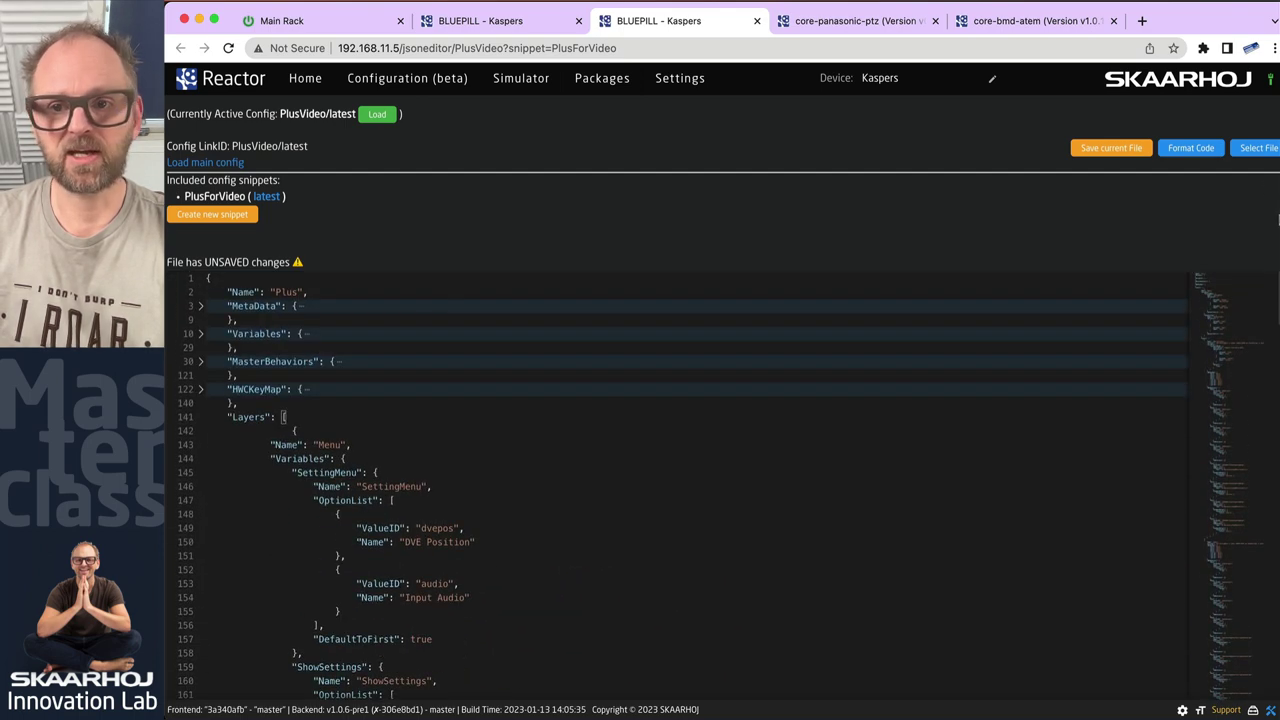
pyautogui.click(1110, 147)
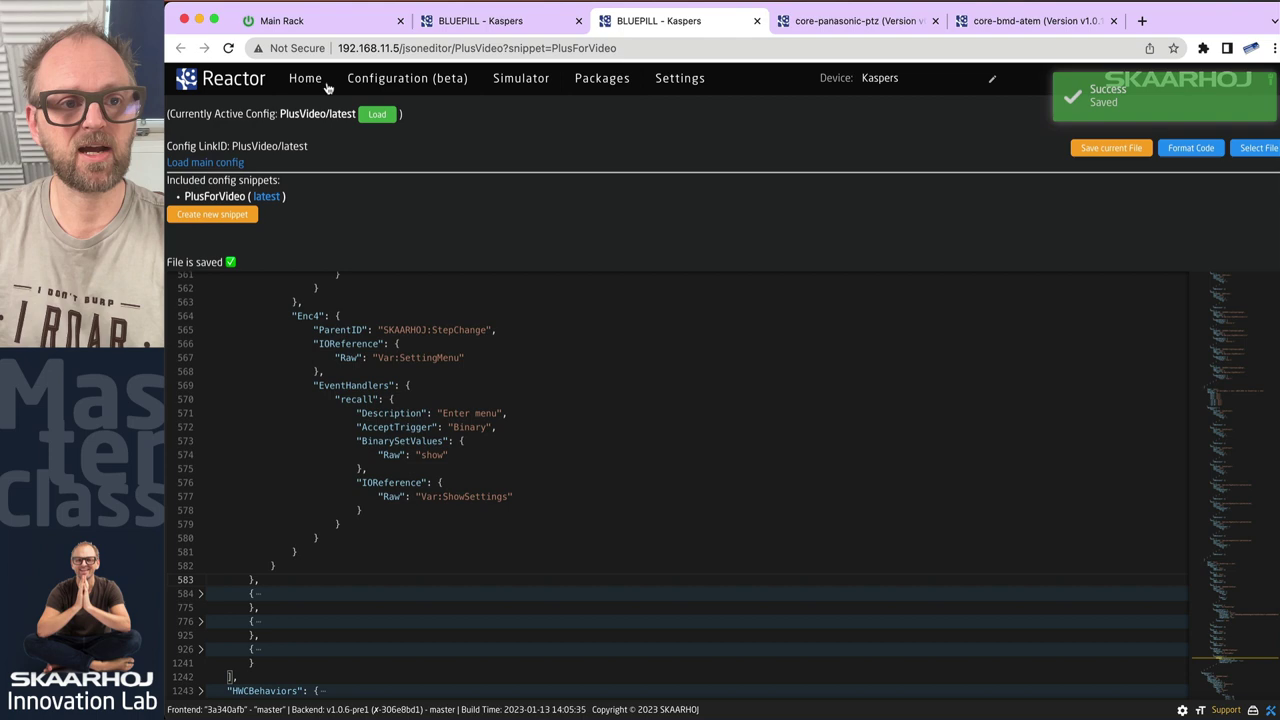
pyautogui.click(410, 79)
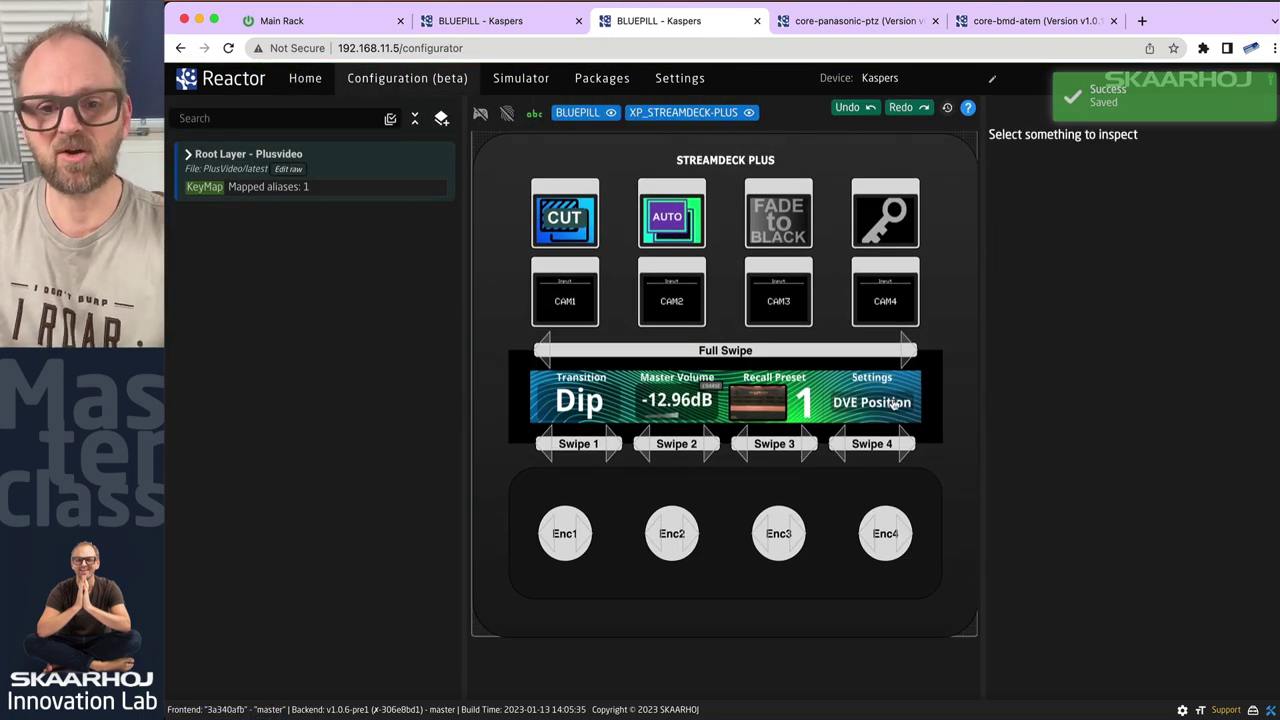
pyautogui.scroll(3, 893, 403)
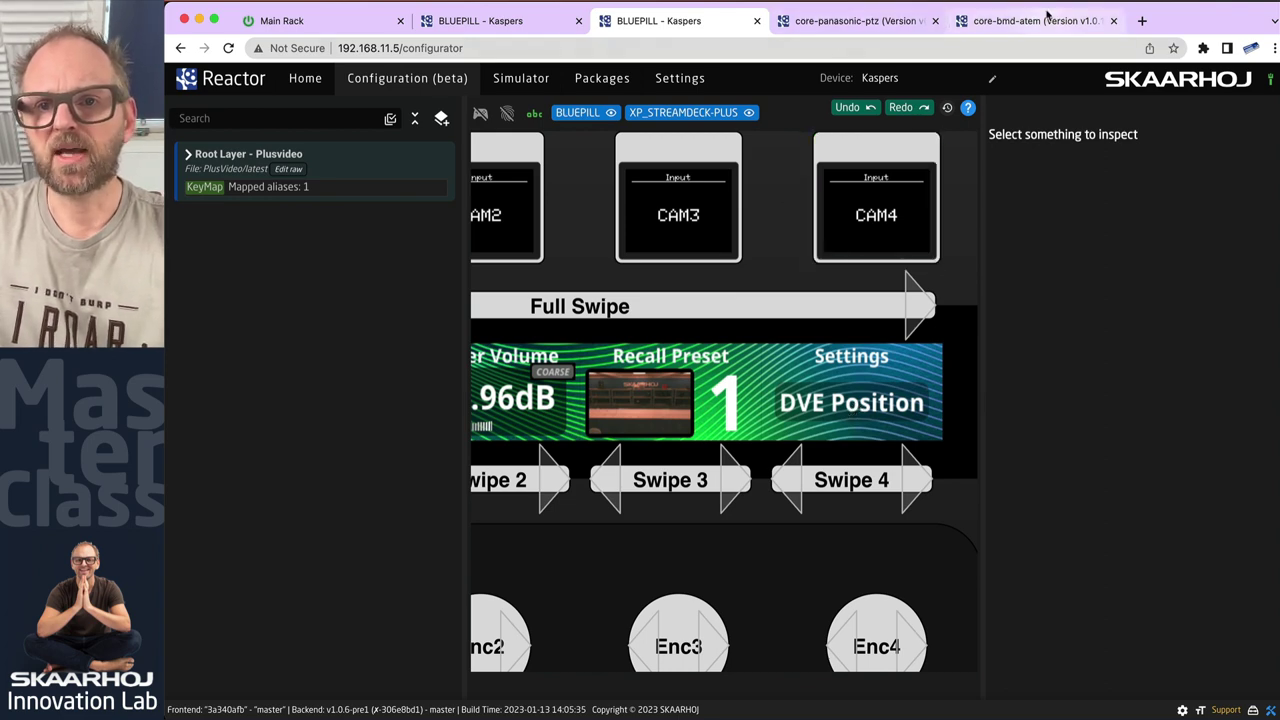
# Reload the PlusForVideo snippet in the other browser window's JSON editor and collapse its sections.
pyautogui.press('super+grave')
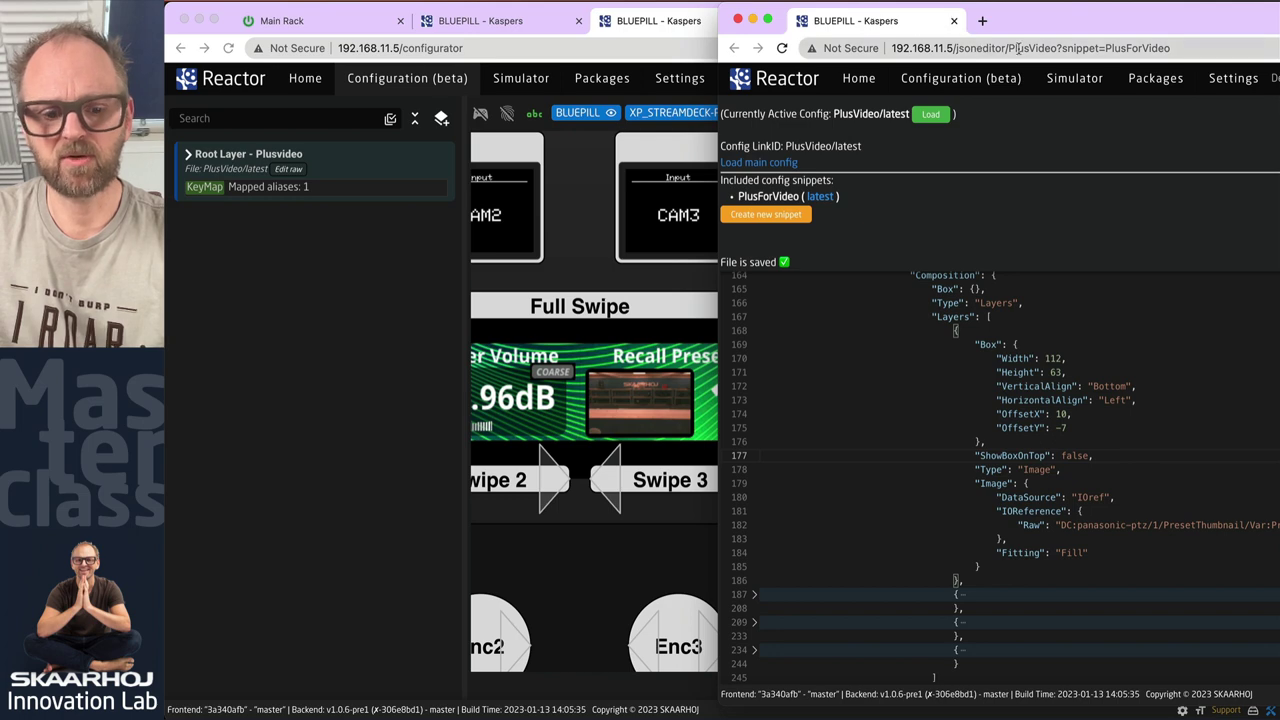
pyautogui.press('super+r')
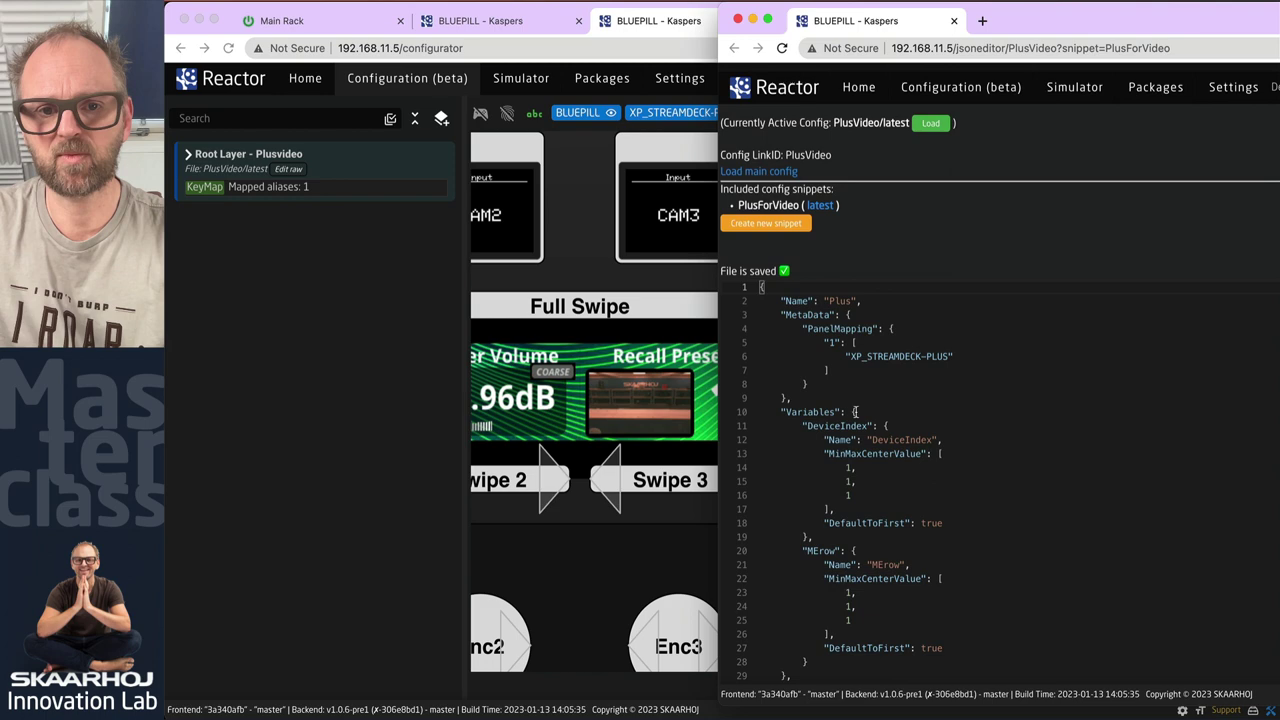
pyautogui.keyDown('shift'); pyautogui.click(756, 280); pyautogui.keyUp('shift')
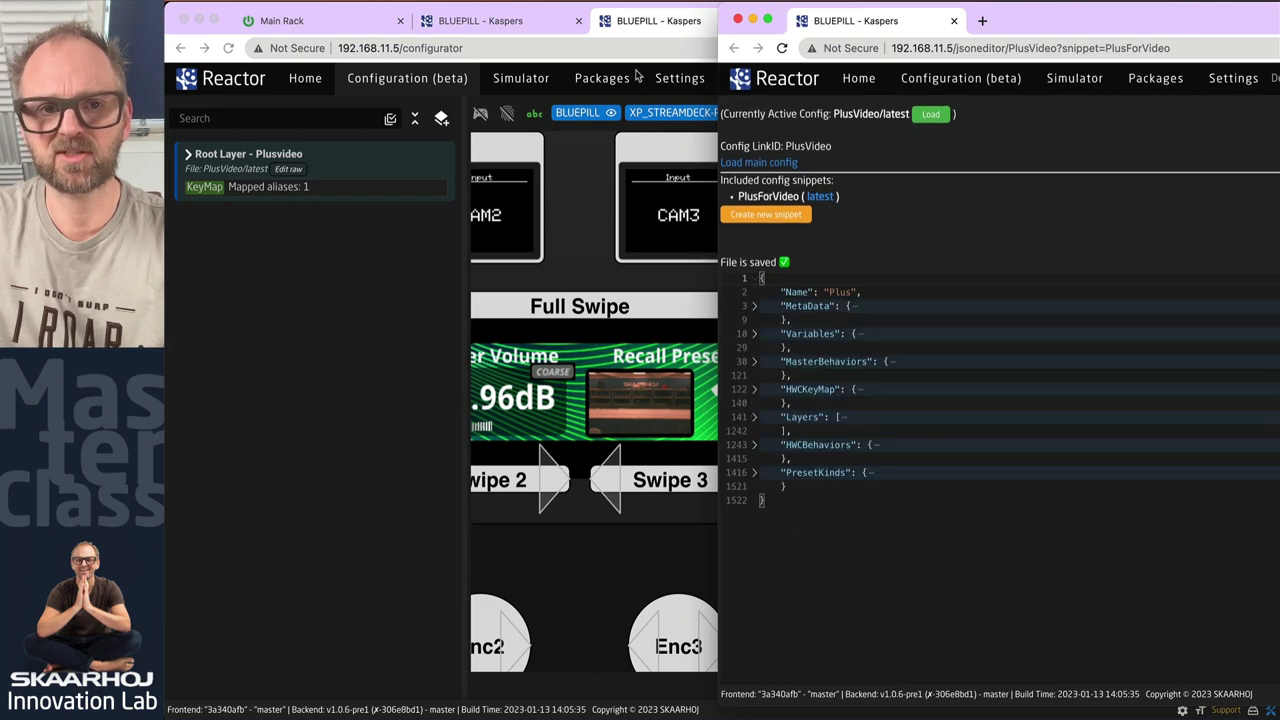
# Expand the layer tree from Root Layer through Include PlusForVideo and Plus to reveal the Menu layer's sublayers.
pyautogui.click(186, 160)
pyautogui.click(189, 157)
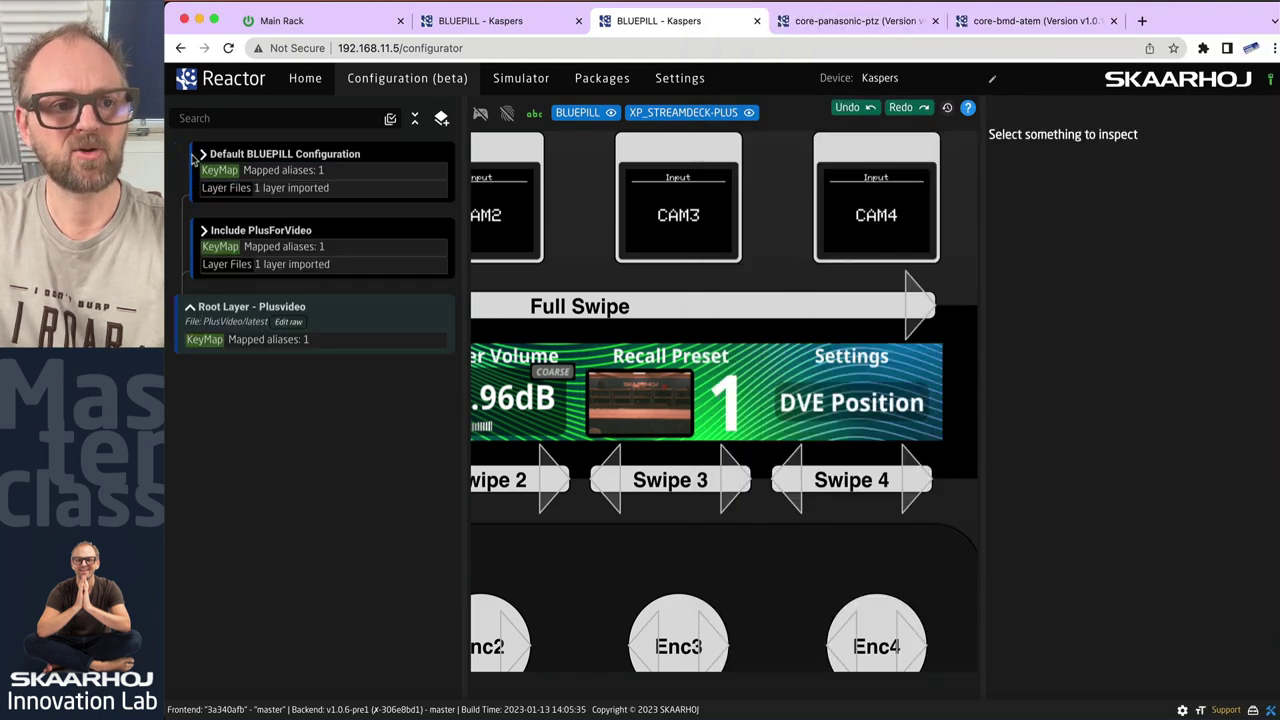
pyautogui.click(207, 228)
pyautogui.click(221, 231)
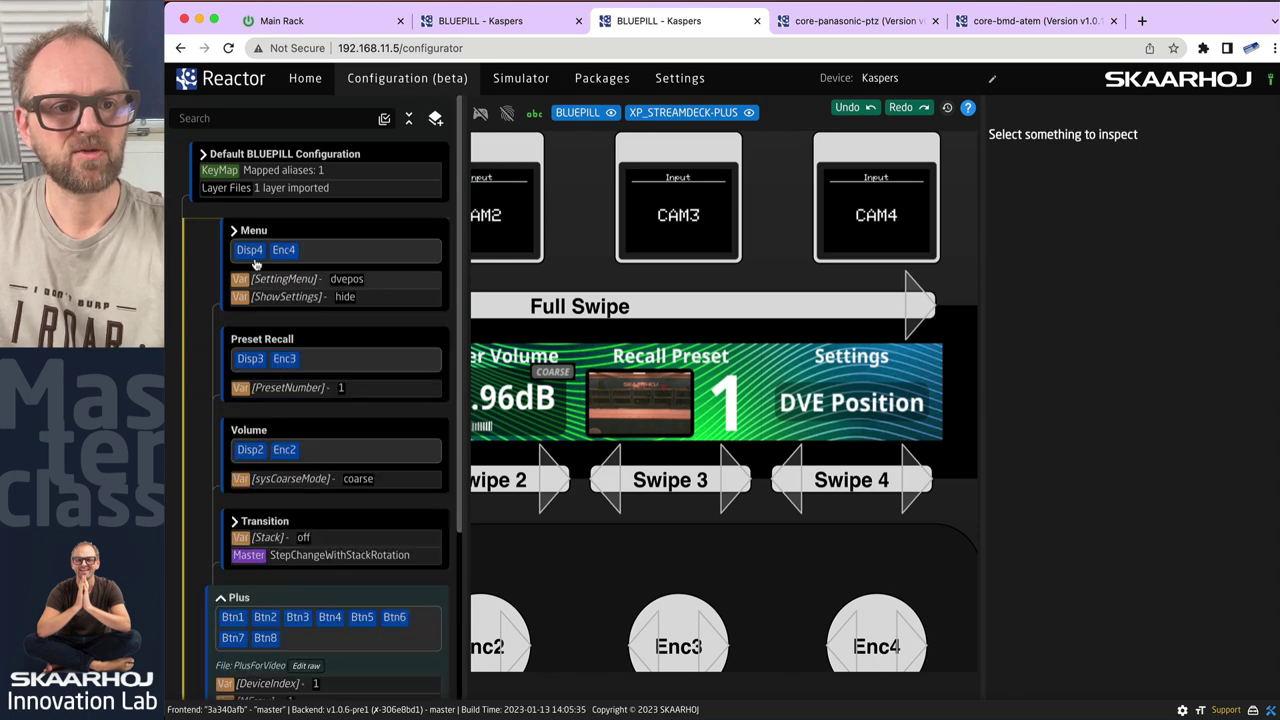
pyautogui.click(246, 242)
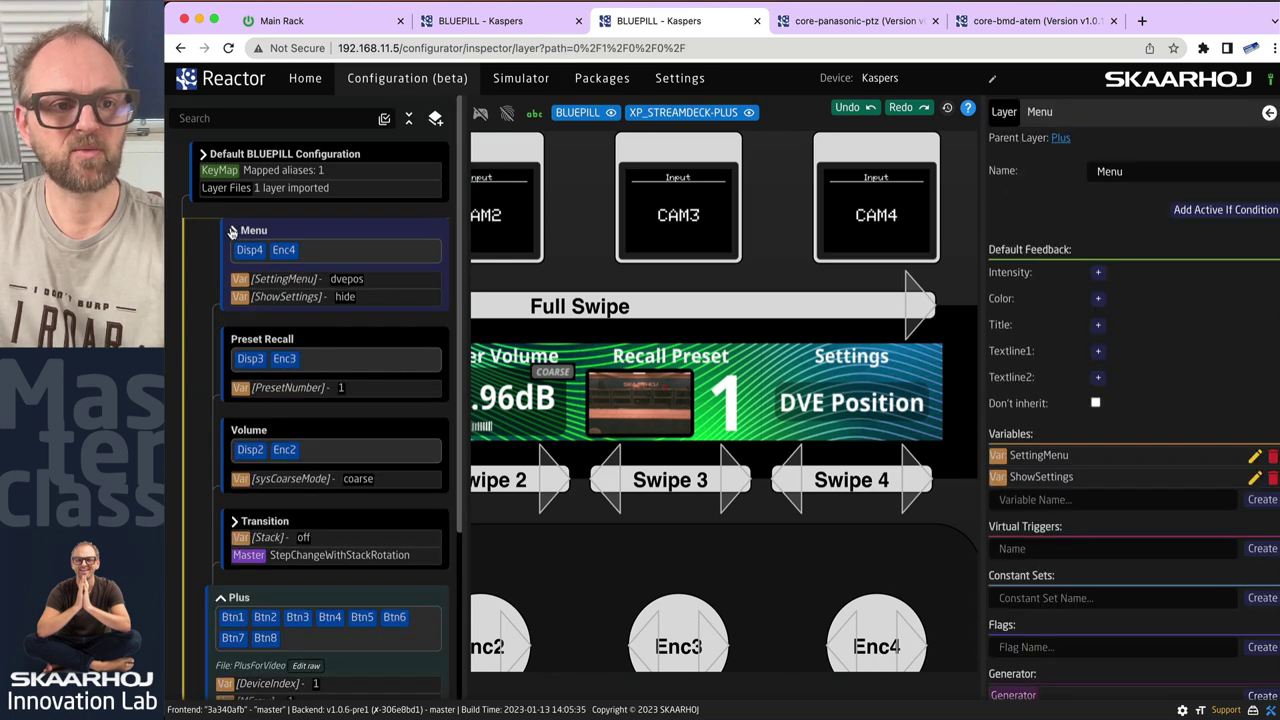
pyautogui.click(232, 231)
pyautogui.scroll(-1, 323, 572)
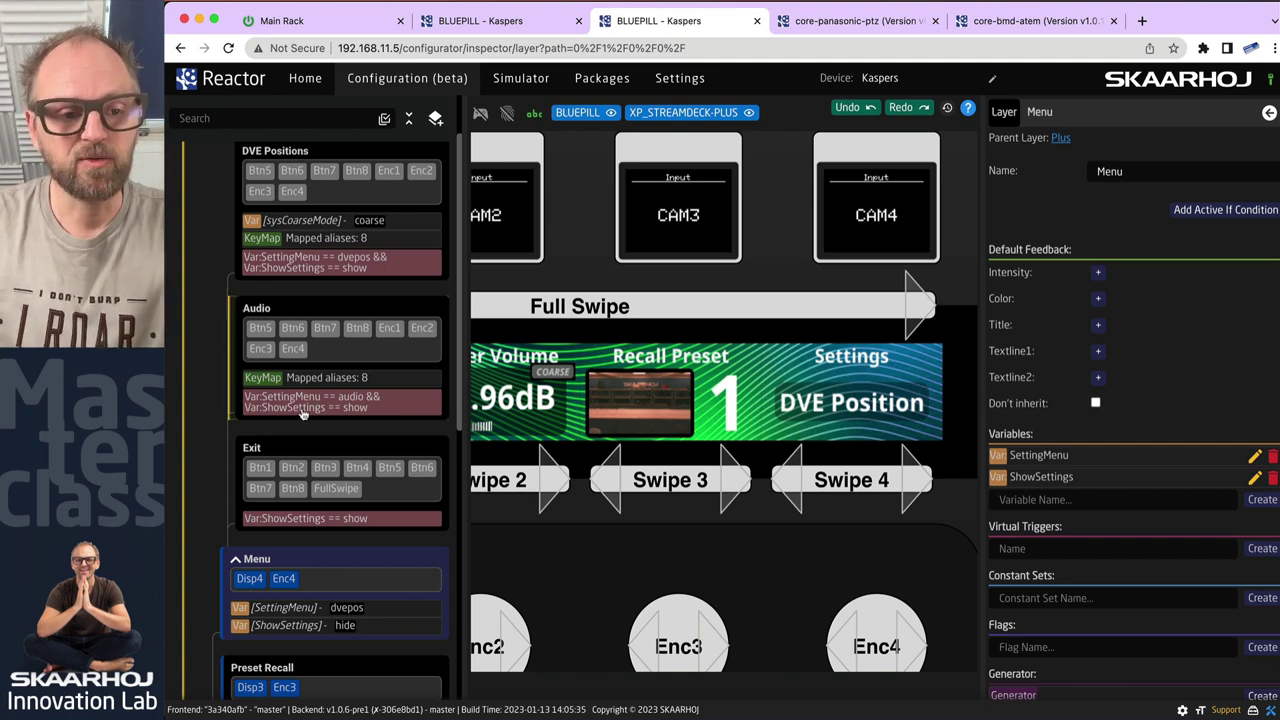
# Inspect the Exit layer's active condition and its Btn1 behavior against the Streamdeck Plus preview.
pyautogui.click(296, 454)
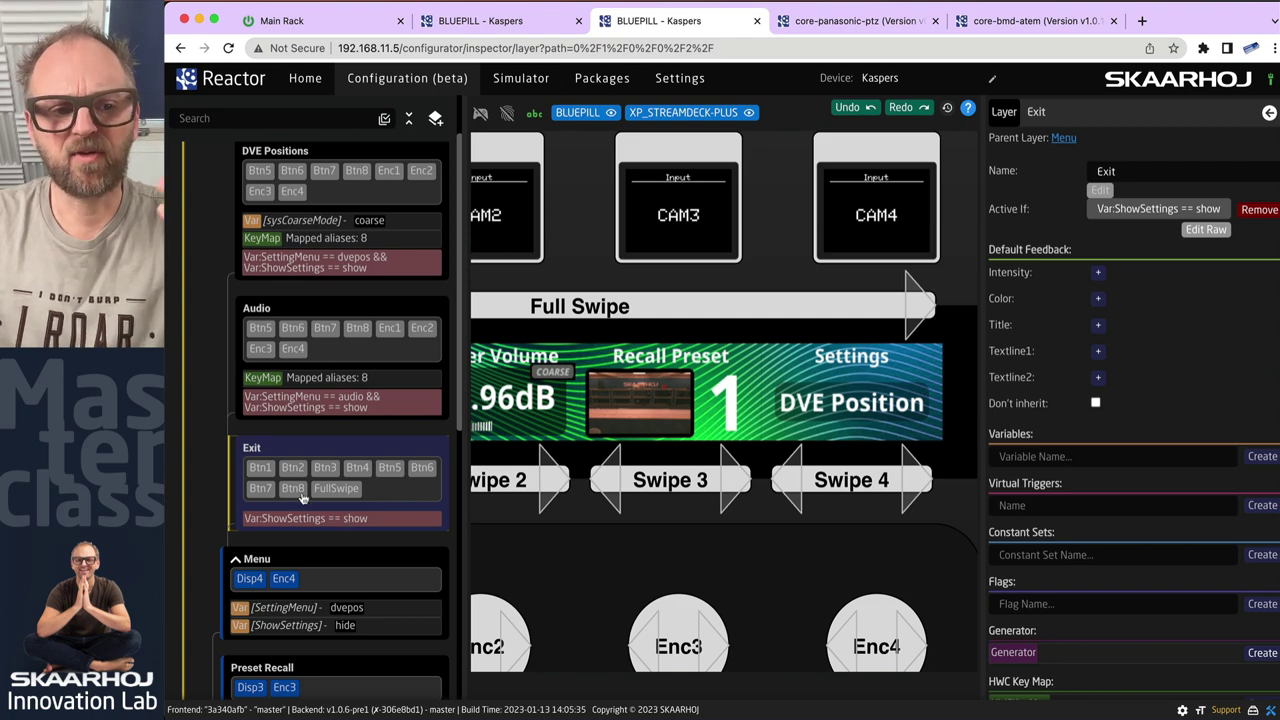
pyautogui.click(260, 468)
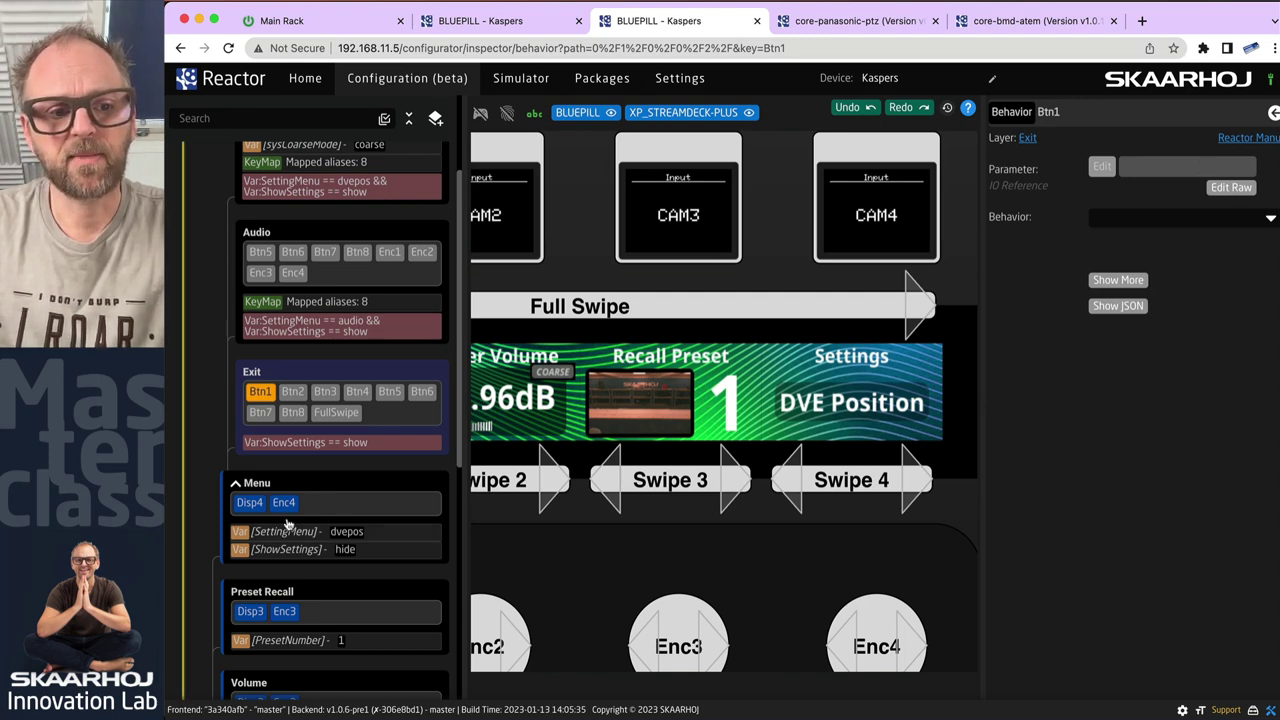
pyautogui.scroll(2, 282, 555)
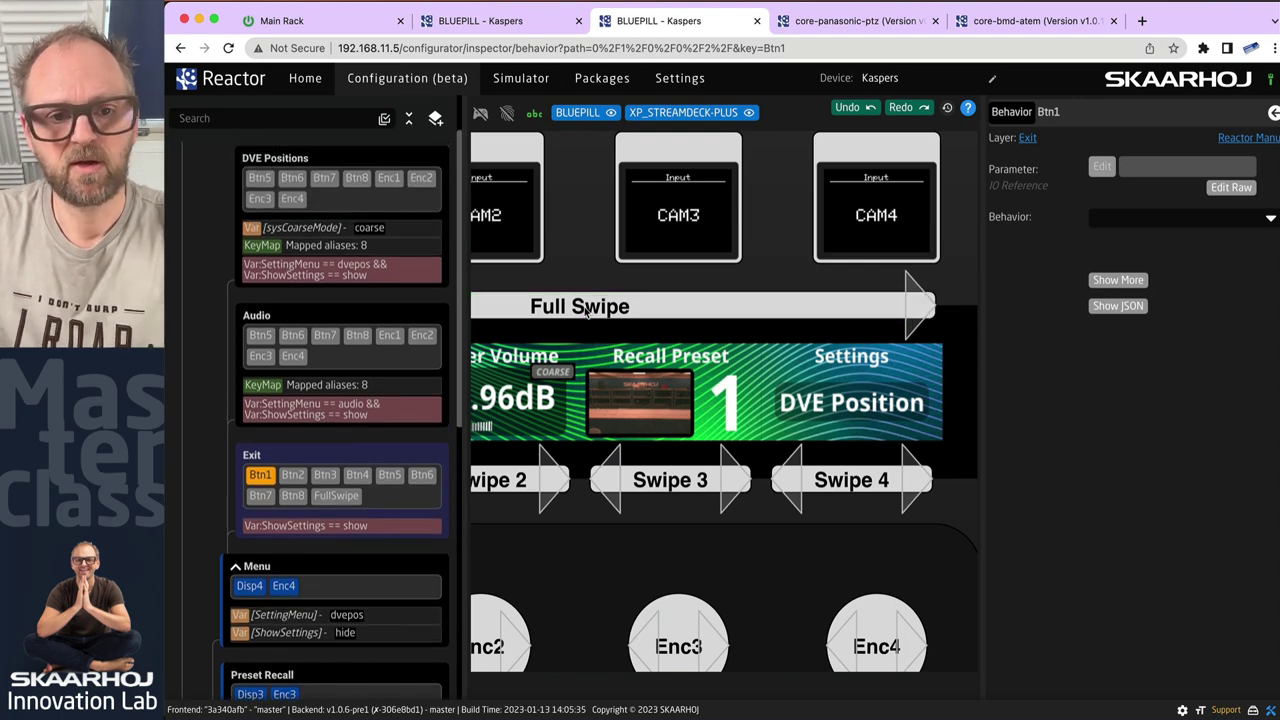
pyautogui.scroll(-5, 587, 311)
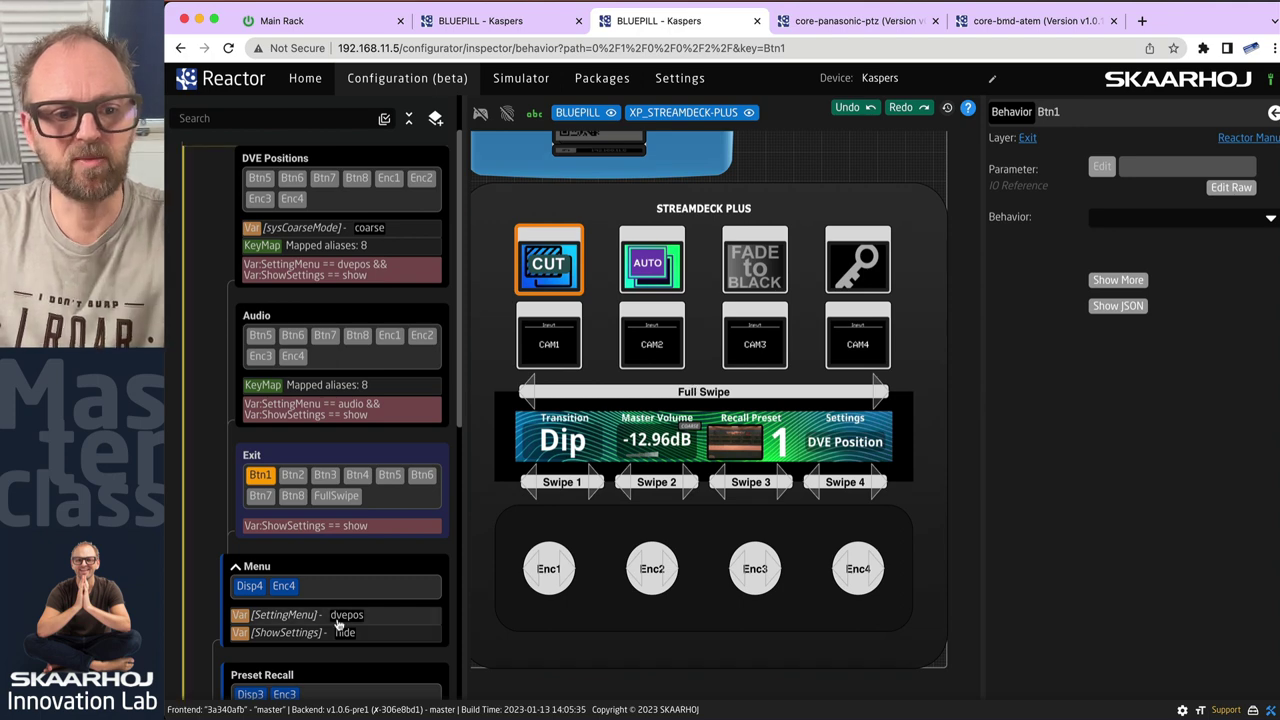
# Review the Menu layer's SettingMenu variable options and set the ShowSettings variable's current value to show.
pyautogui.click(295, 617)
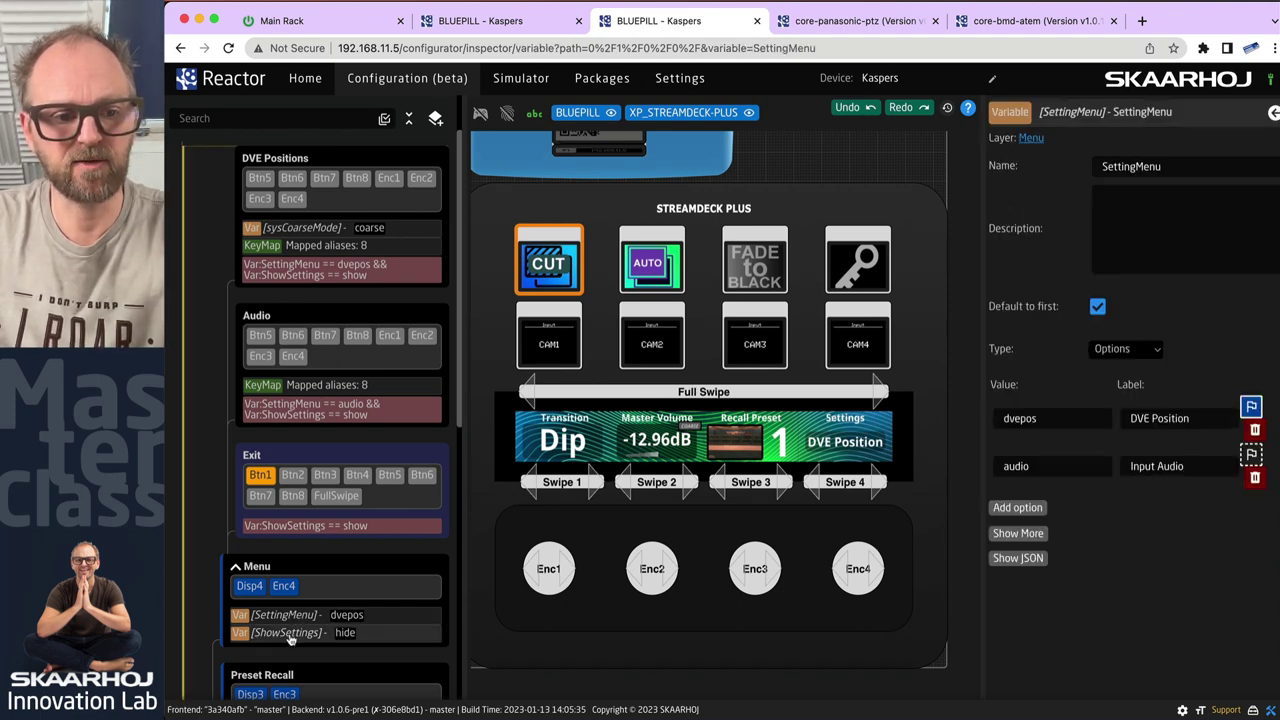
pyautogui.click(289, 636)
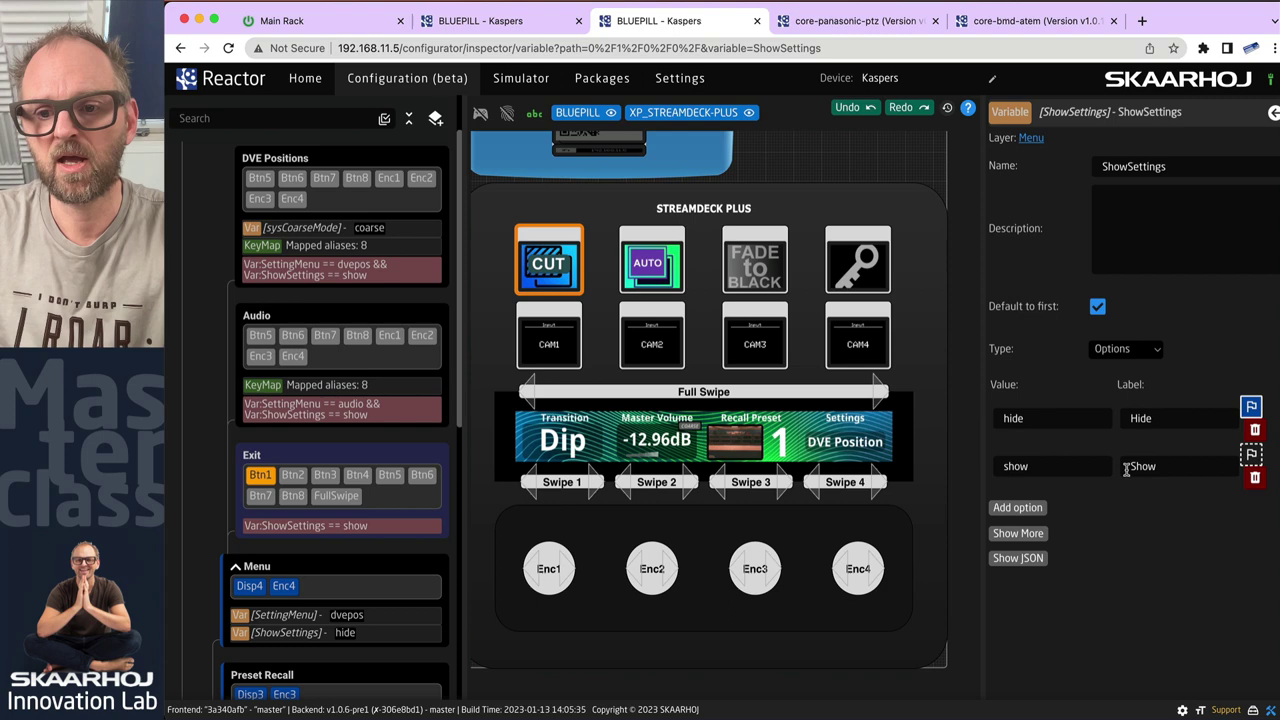
pyautogui.click(1252, 457)
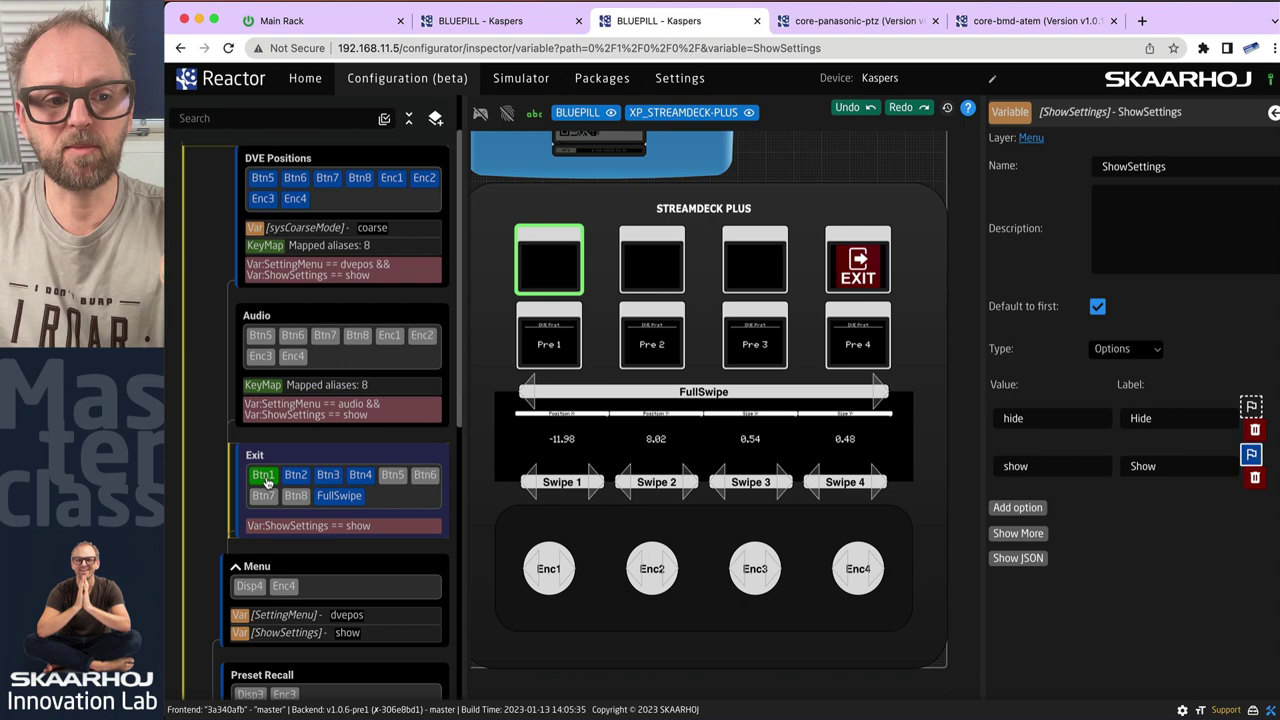
# Inspect the Exit layer's Btn1 behavior and review the active conditions of the DVE Positions and Audio sublayers.
pyautogui.click(263, 477)
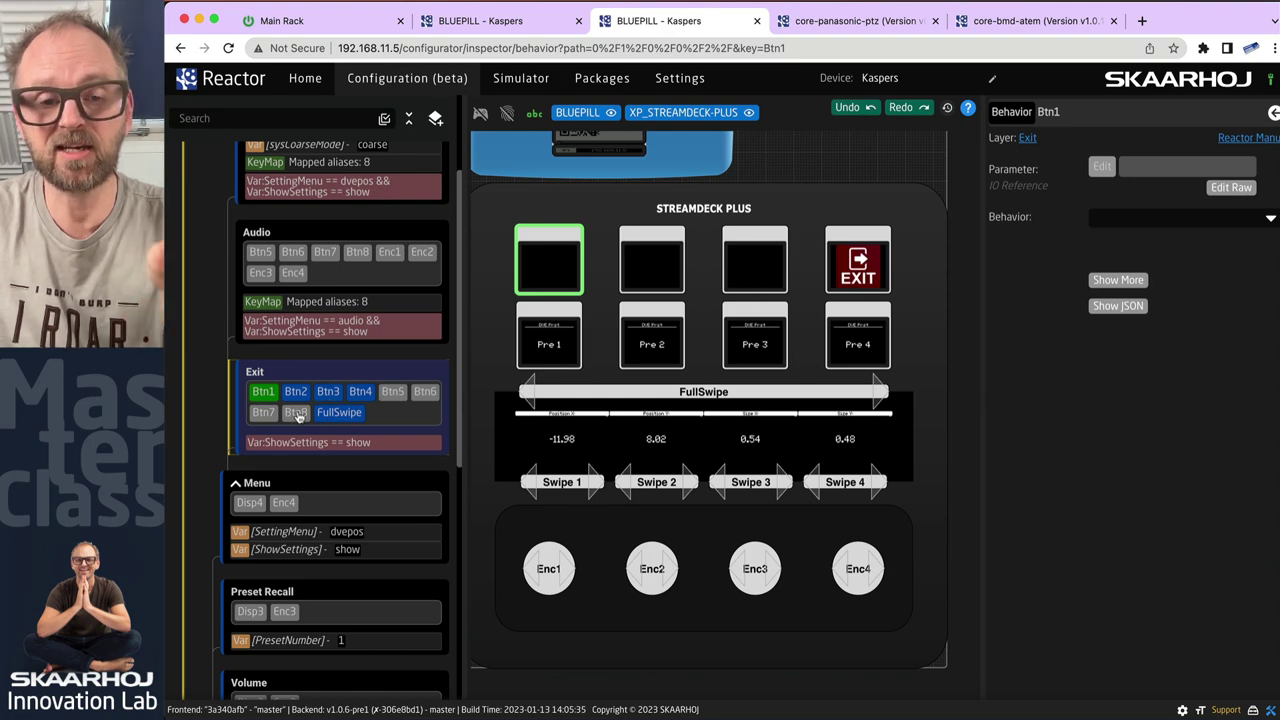
pyautogui.scroll(2, 297, 419)
pyautogui.scroll(3, 297, 419)
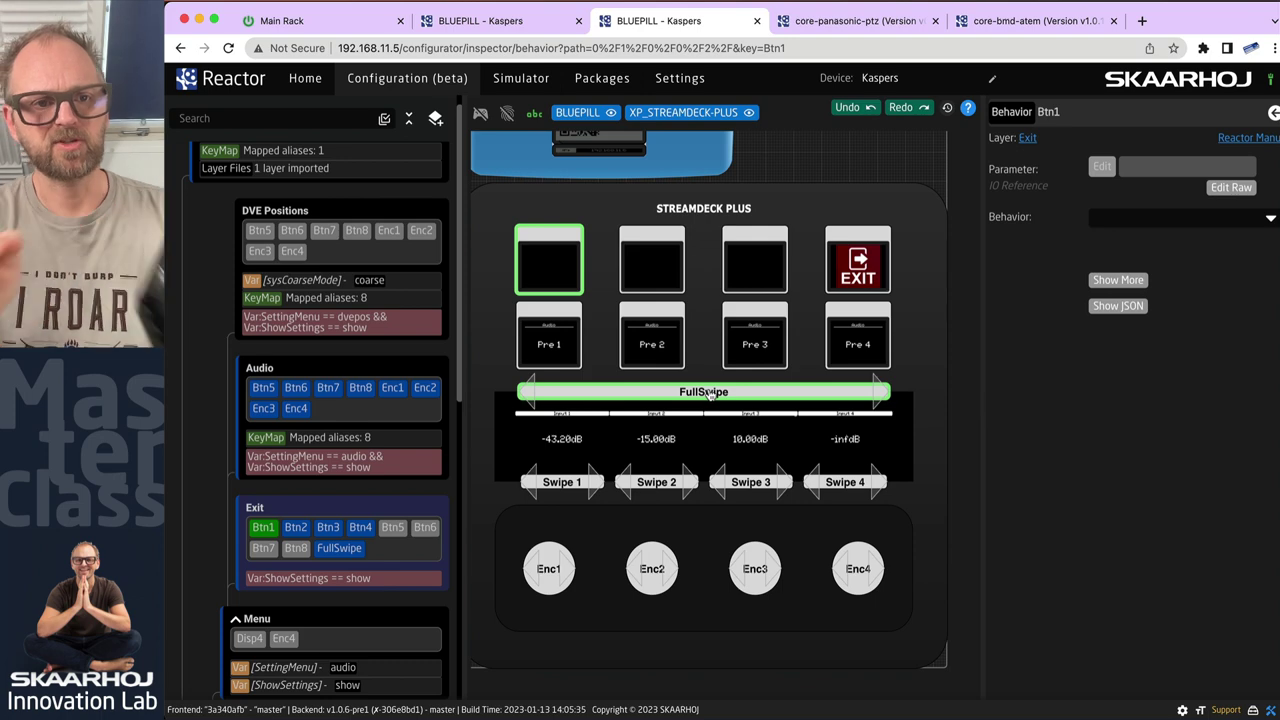
# Turn on simulation mode and trigger FullSwipe in both directions on the Streamdeck Plus preview to switch between the settings menus.
pyautogui.click(480, 112)
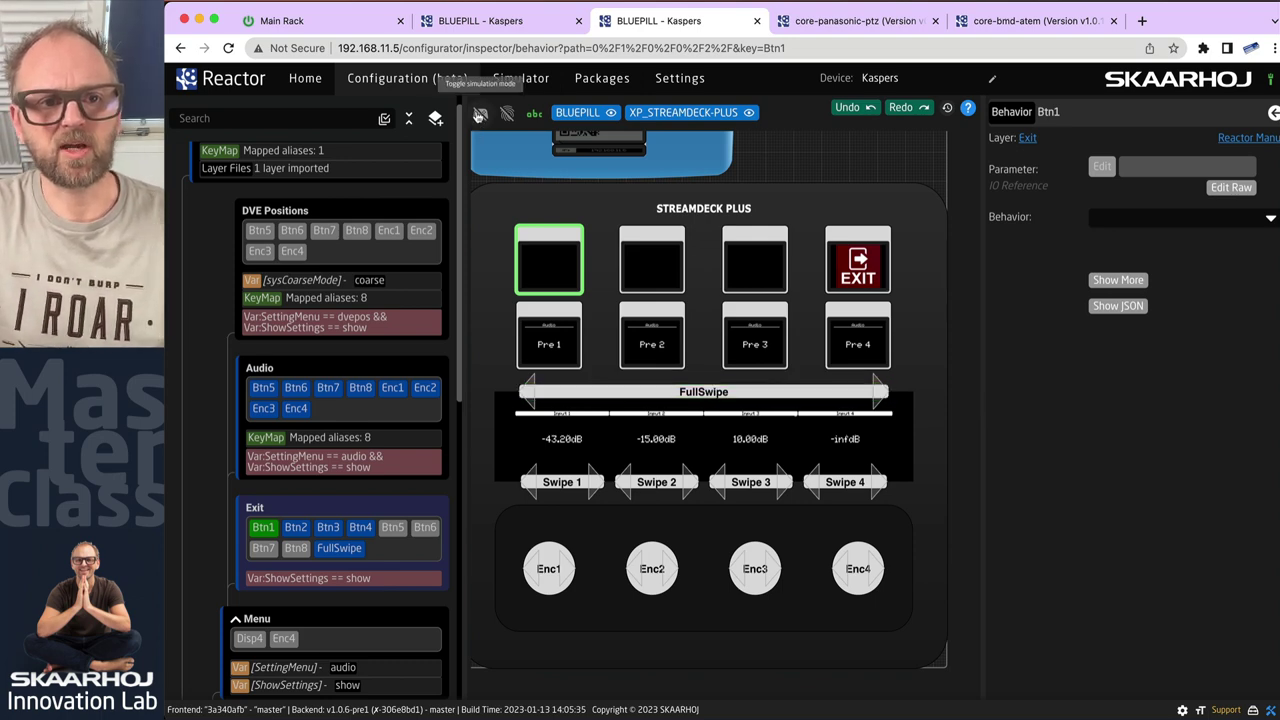
pyautogui.click(528, 393)
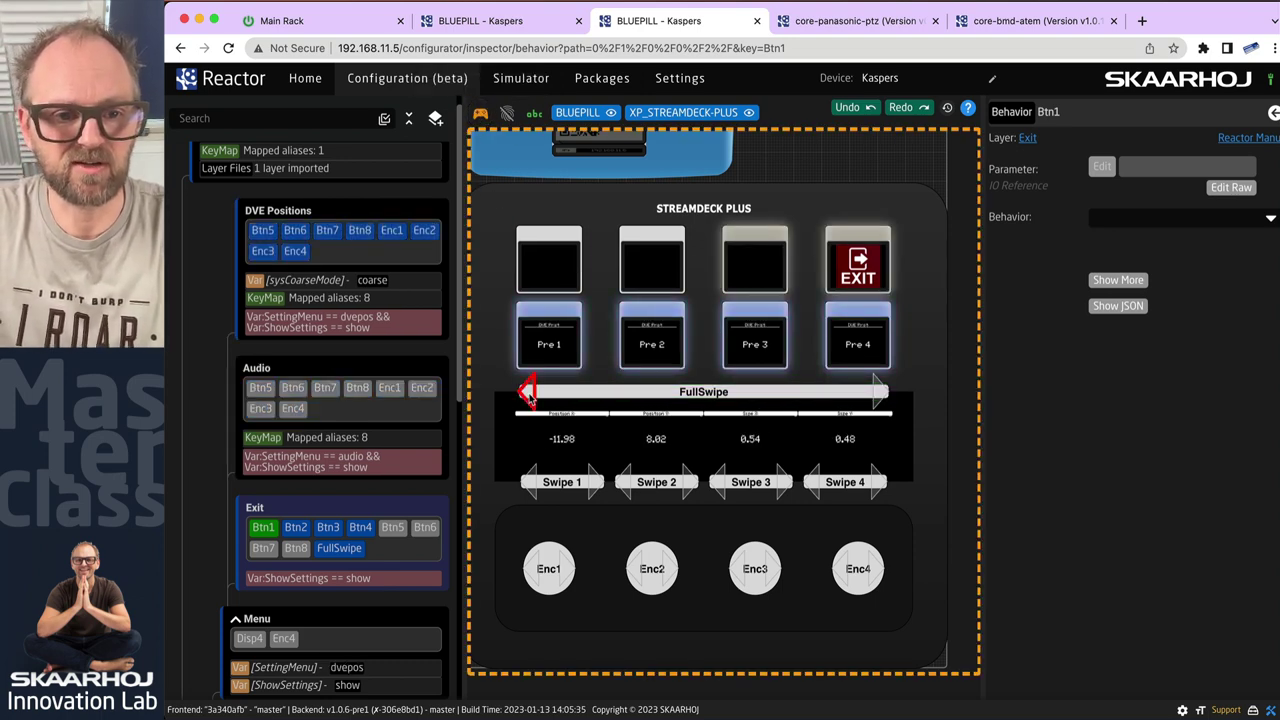
pyautogui.click(530, 397)
pyautogui.moveTo(528, 393)
pyautogui.mouseDown()
pyautogui.moveTo(880, 391)
pyautogui.moveTo(528, 400)
pyautogui.mouseUp()
pyautogui.click(880, 391)
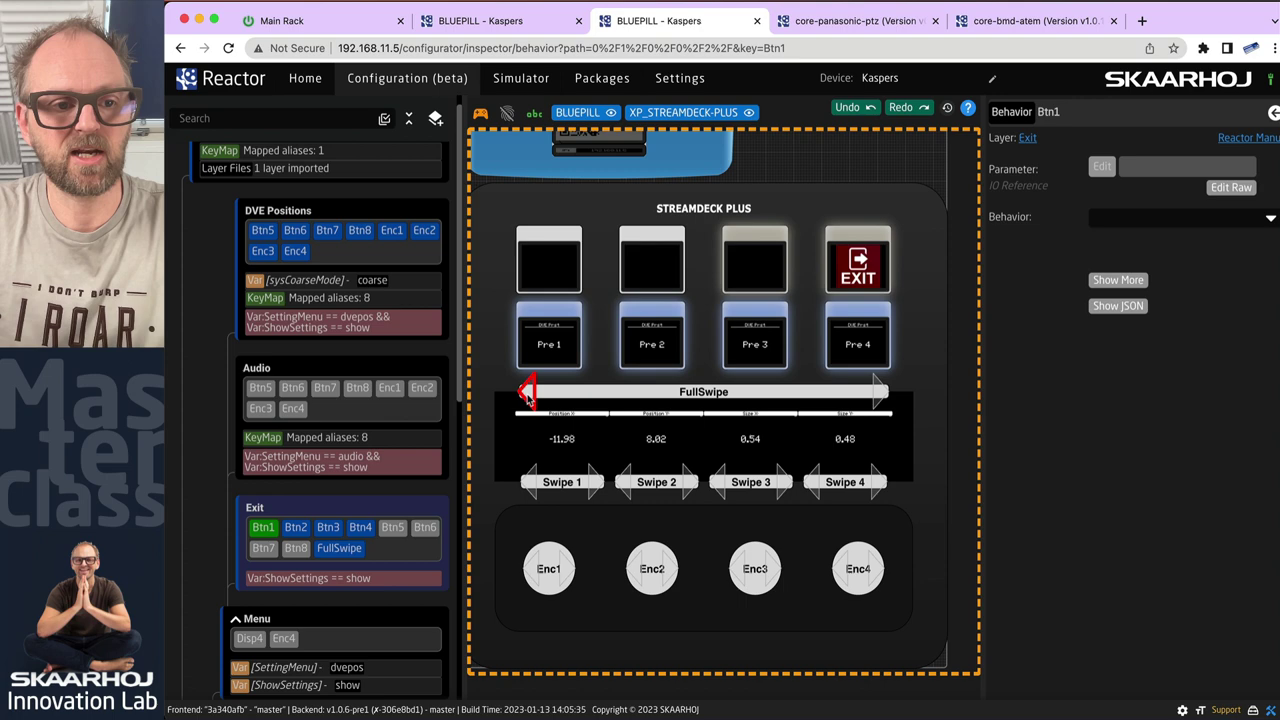
pyautogui.click(522, 395)
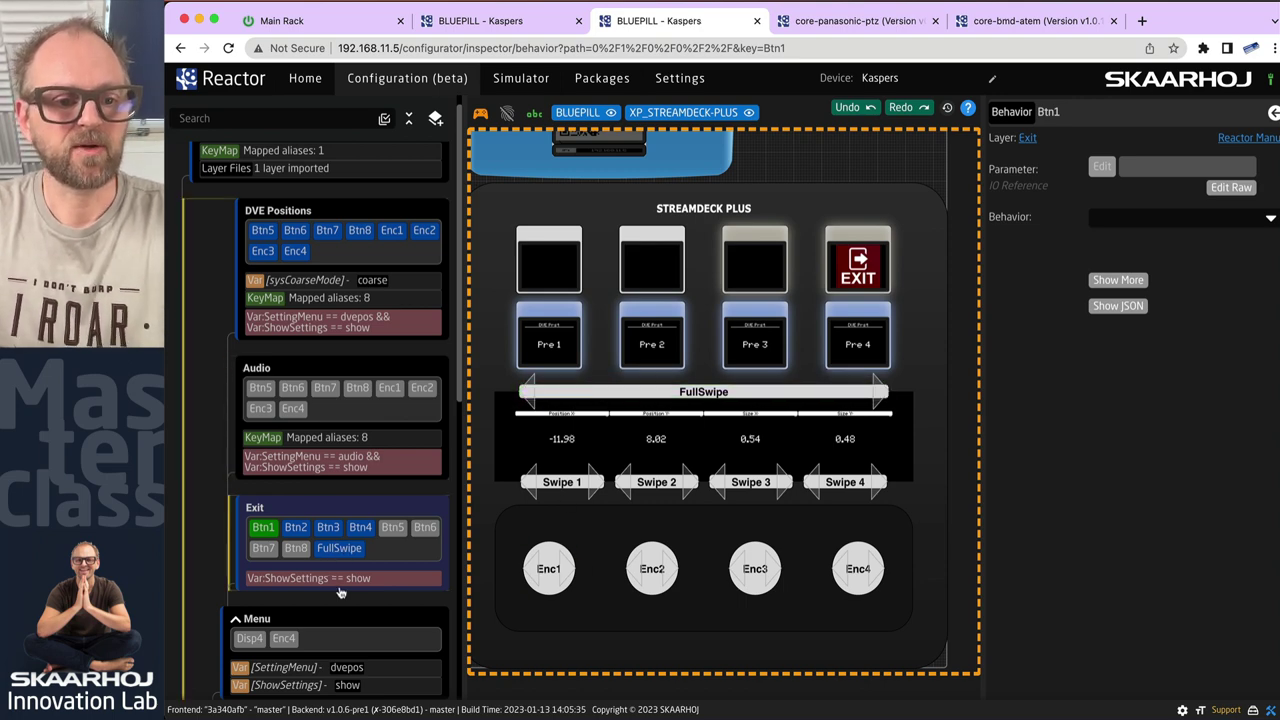
# Inspect the Exit layer's FullSwipe behavior, show its JSON and highlight the PulsedRolloverCondition line.
pyautogui.click(349, 557)
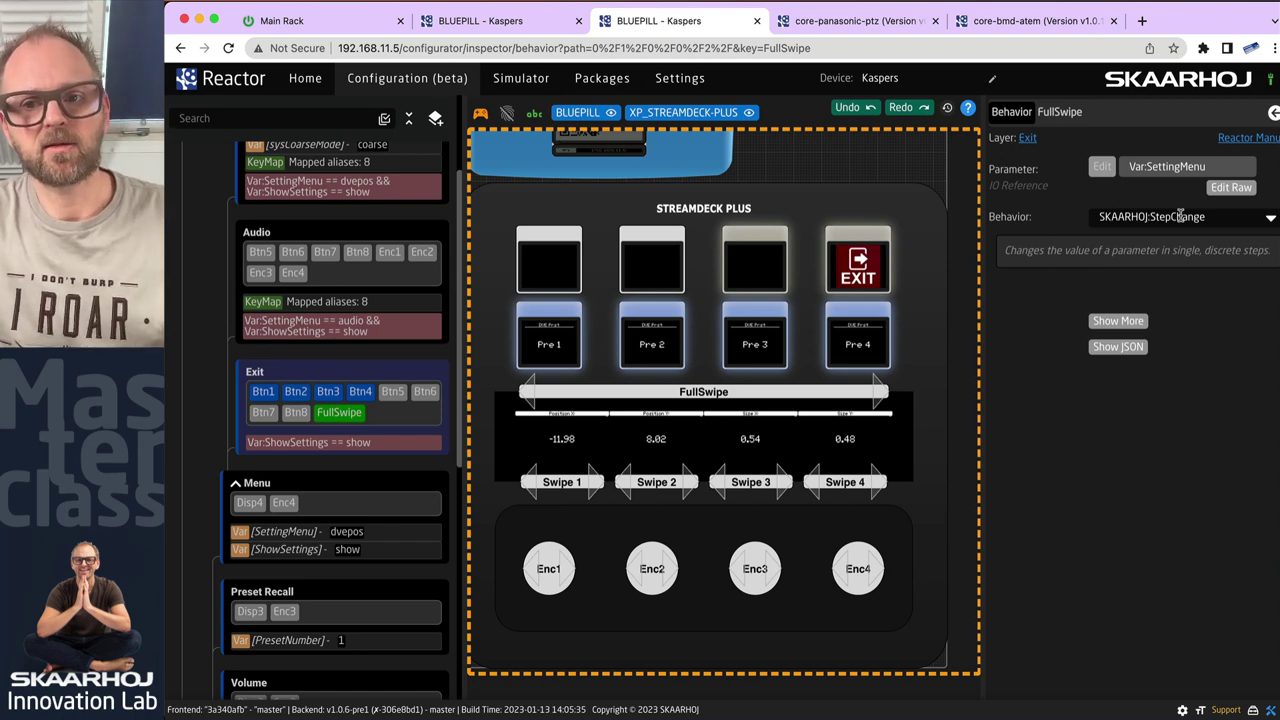
pyautogui.click(1119, 348)
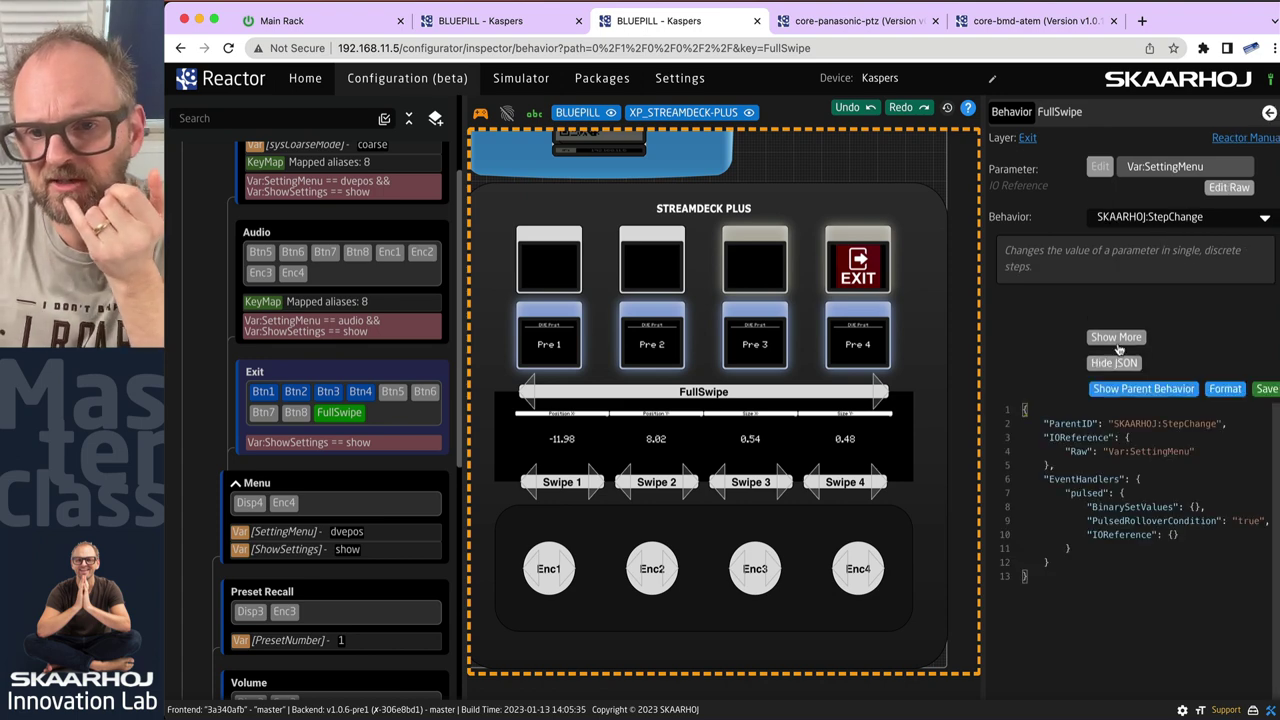
pyautogui.tripleClick(1171, 520)
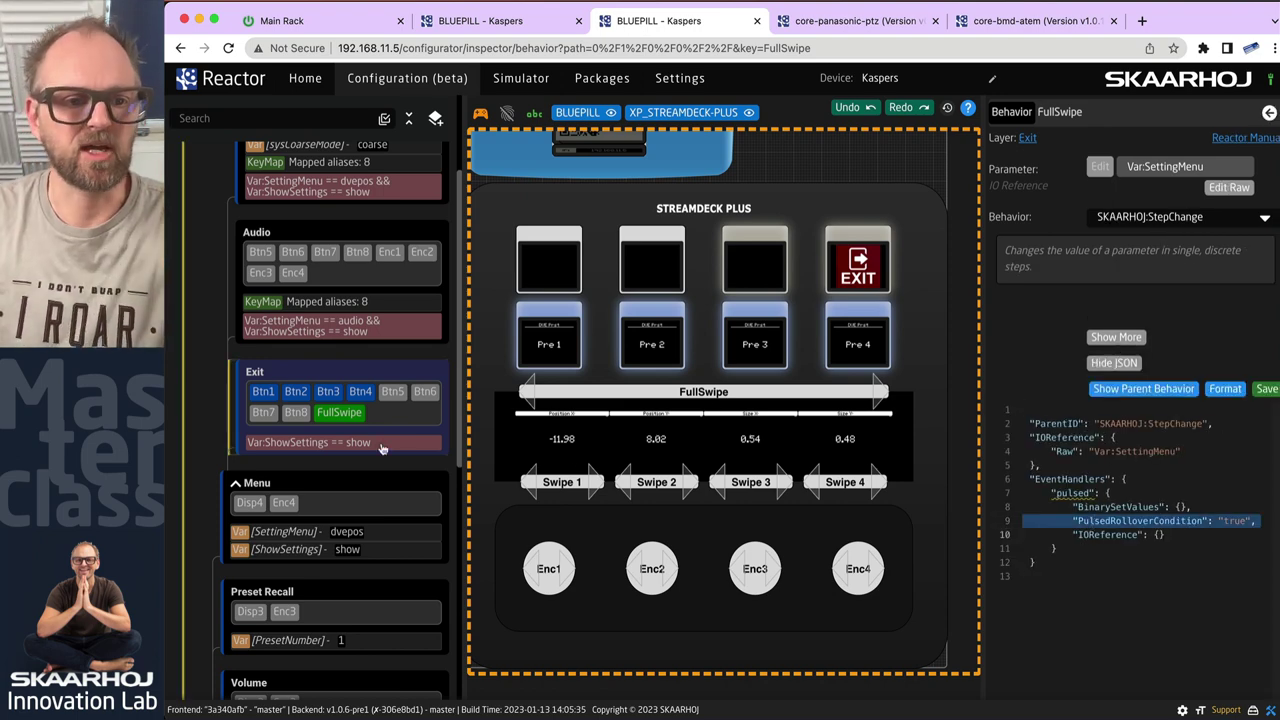
# Switch the Menu layer's SettingMenu variable back and forth between audio and dvepos, ending on dvepos, to compare the preview.
pyautogui.scroll(2, 350, 354)
pyautogui.scroll(1, 350, 354)
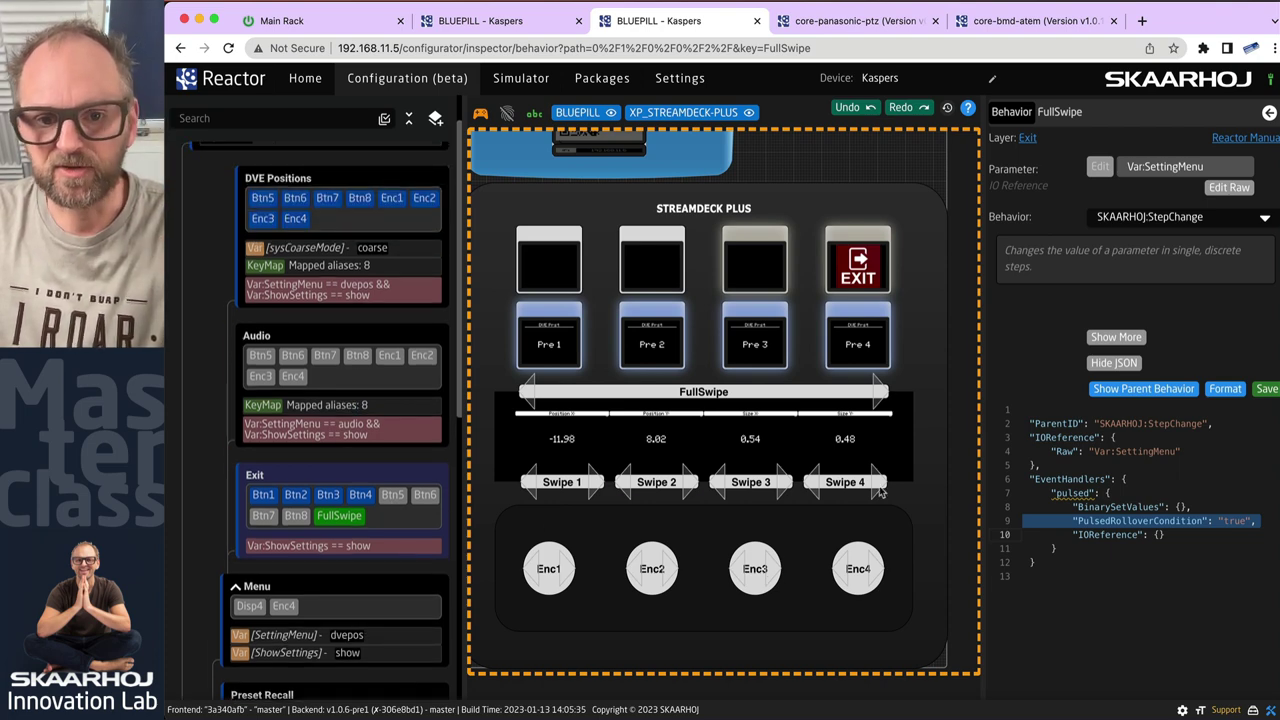
pyautogui.click(300, 638)
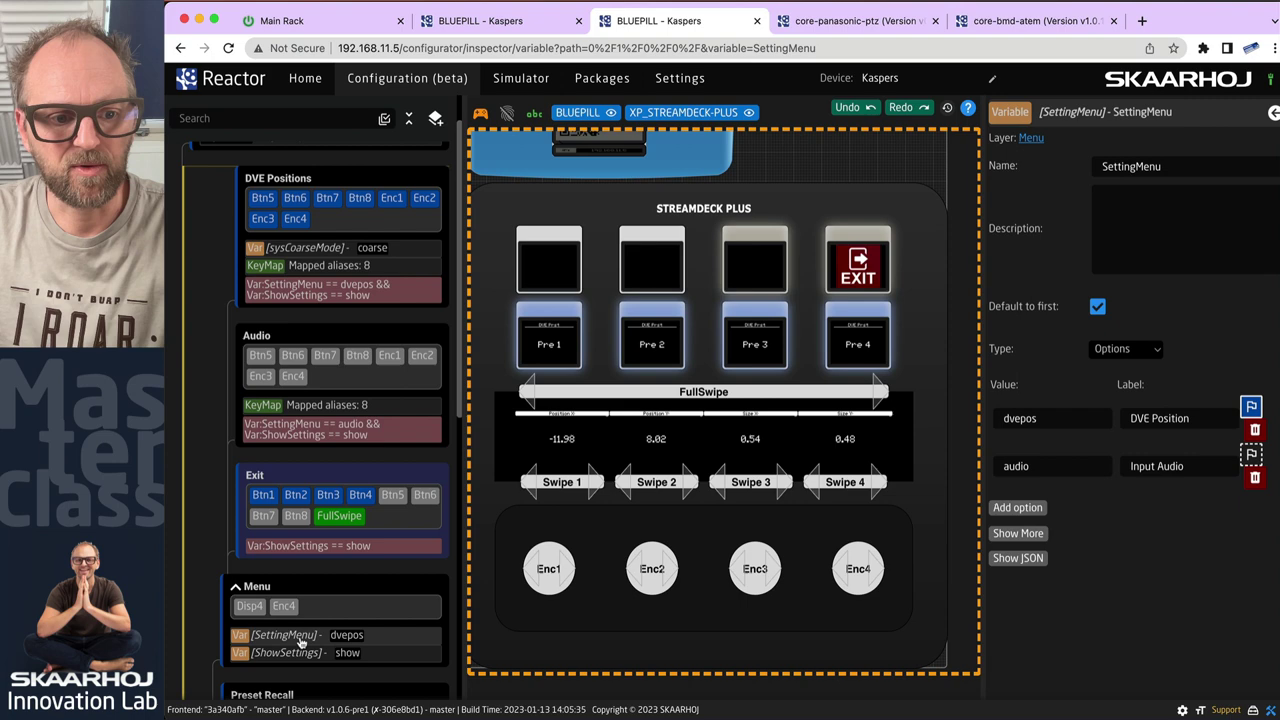
pyautogui.click(1250, 453)
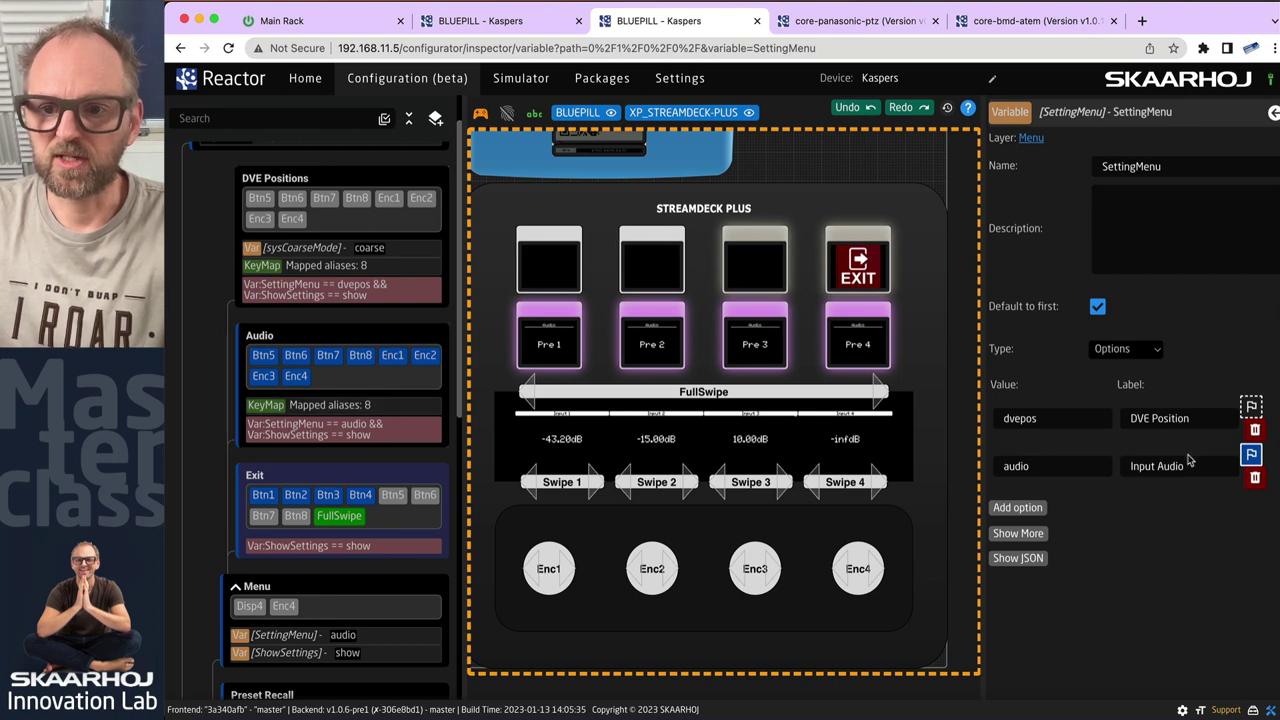
pyautogui.click(1250, 406)
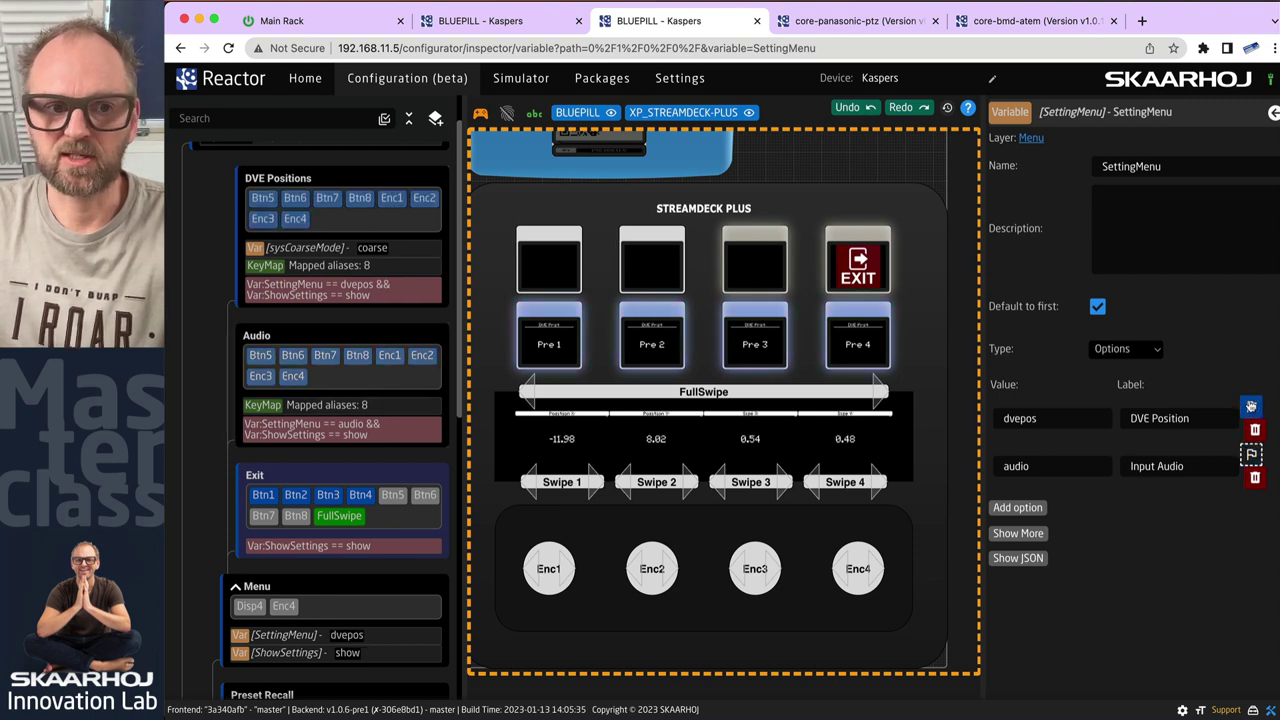
pyautogui.click(1252, 455)
pyautogui.click(1250, 408)
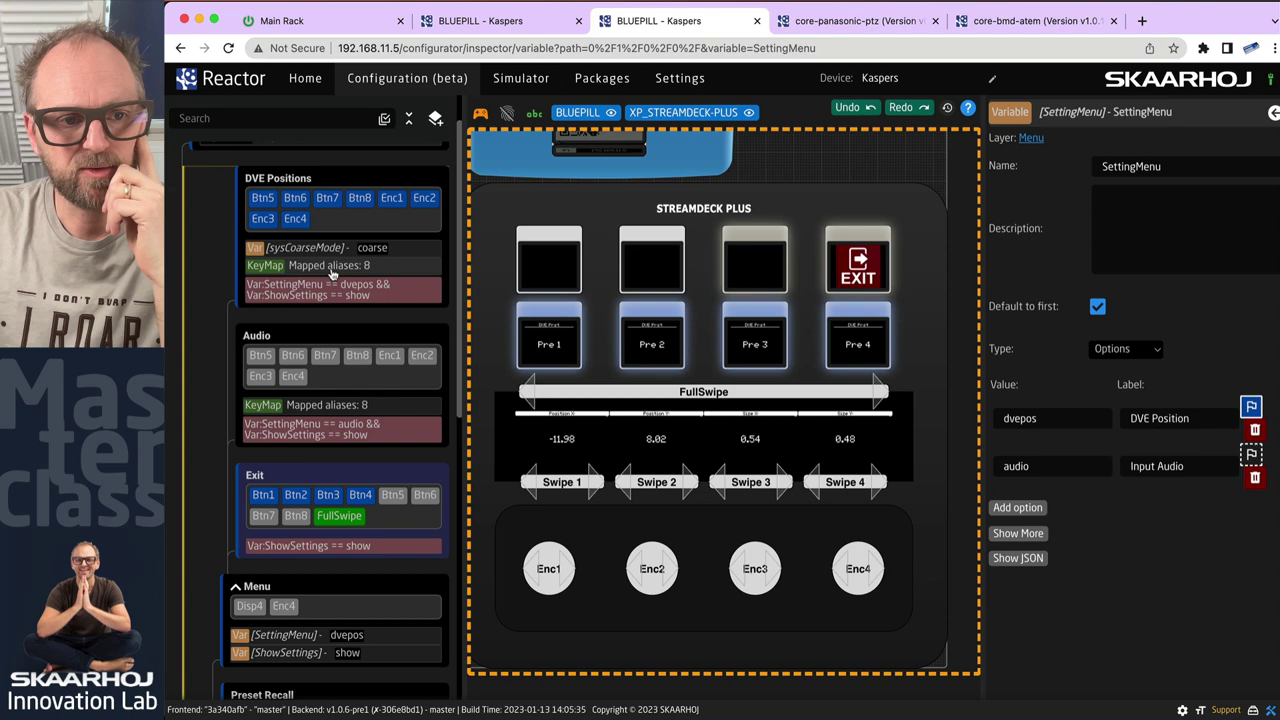
# Review the DVE Positions layer's key mapping and examine the JSON of its Enc1 behavior.
pyautogui.click(340, 267)
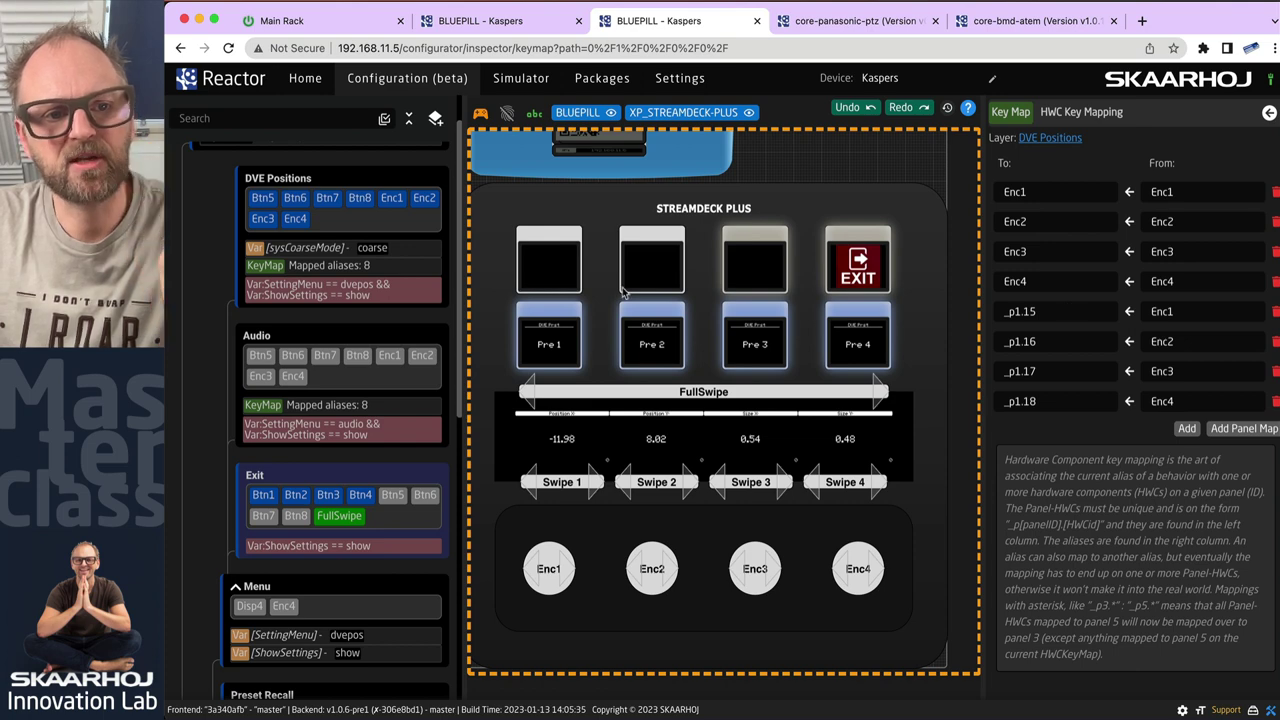
pyautogui.click(392, 199)
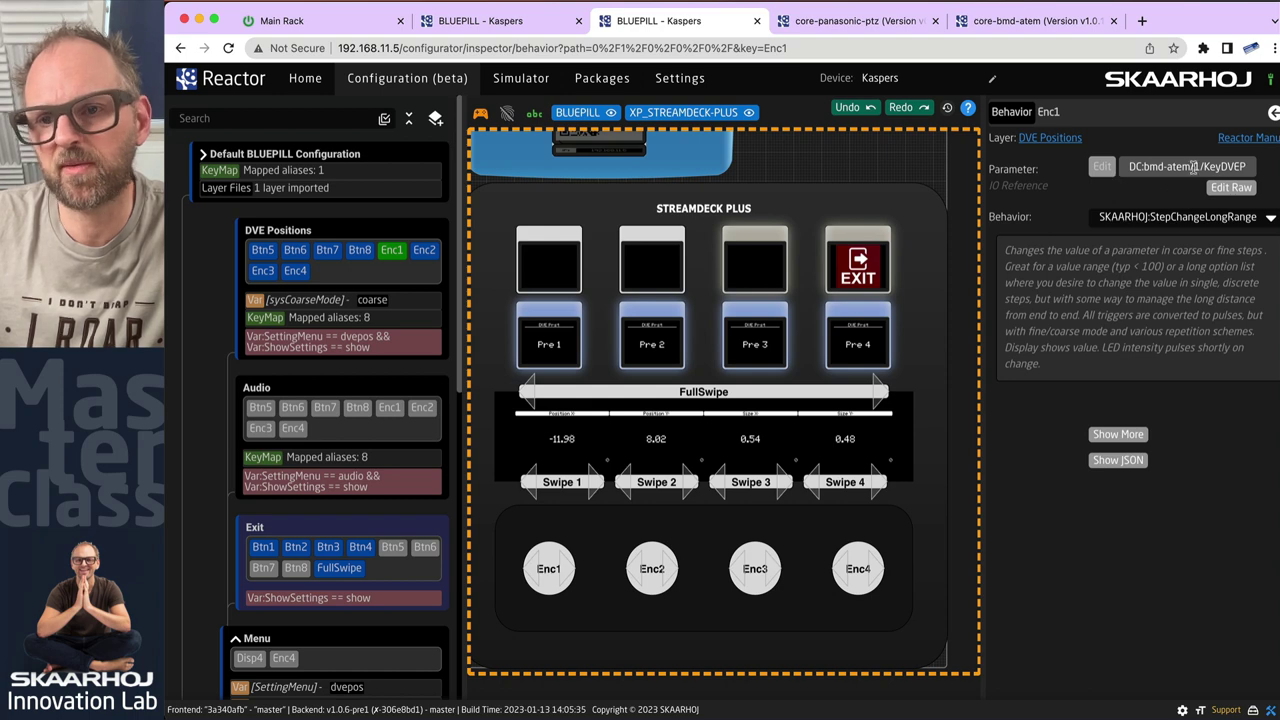
pyautogui.click(1118, 462)
pyautogui.scroll(-3, 1150, 591)
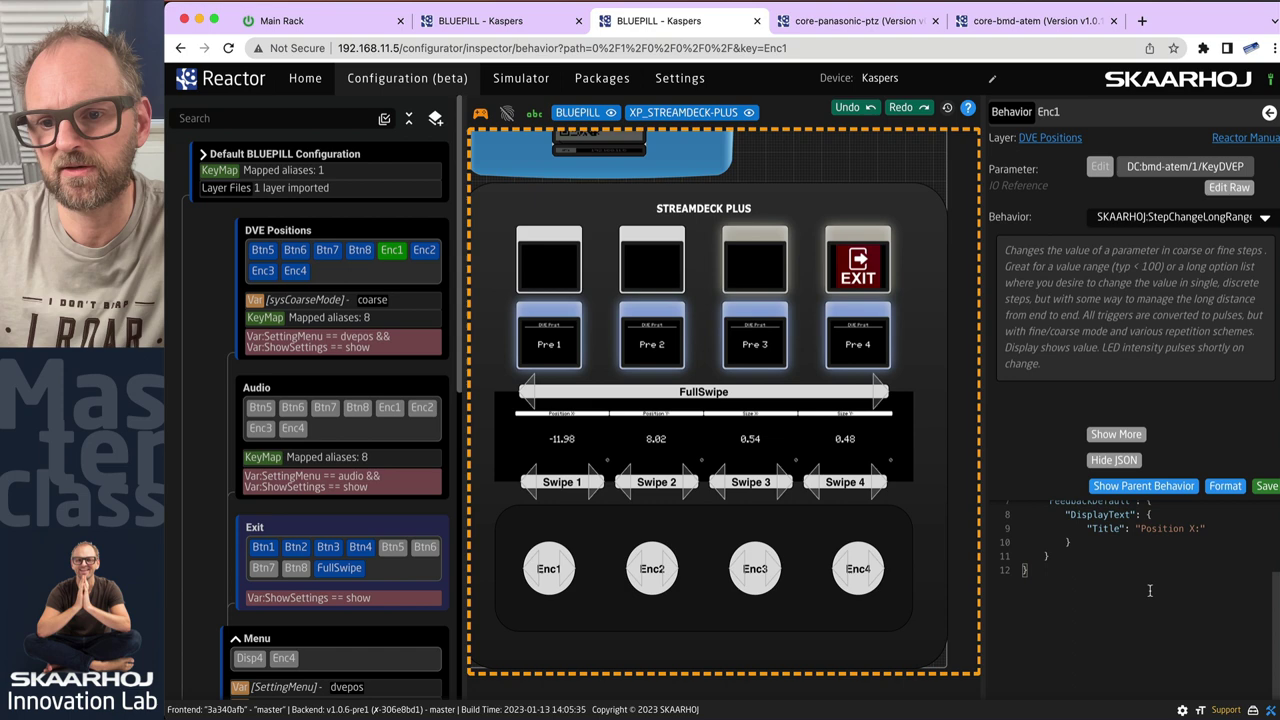
pyautogui.scroll(2, 1150, 591)
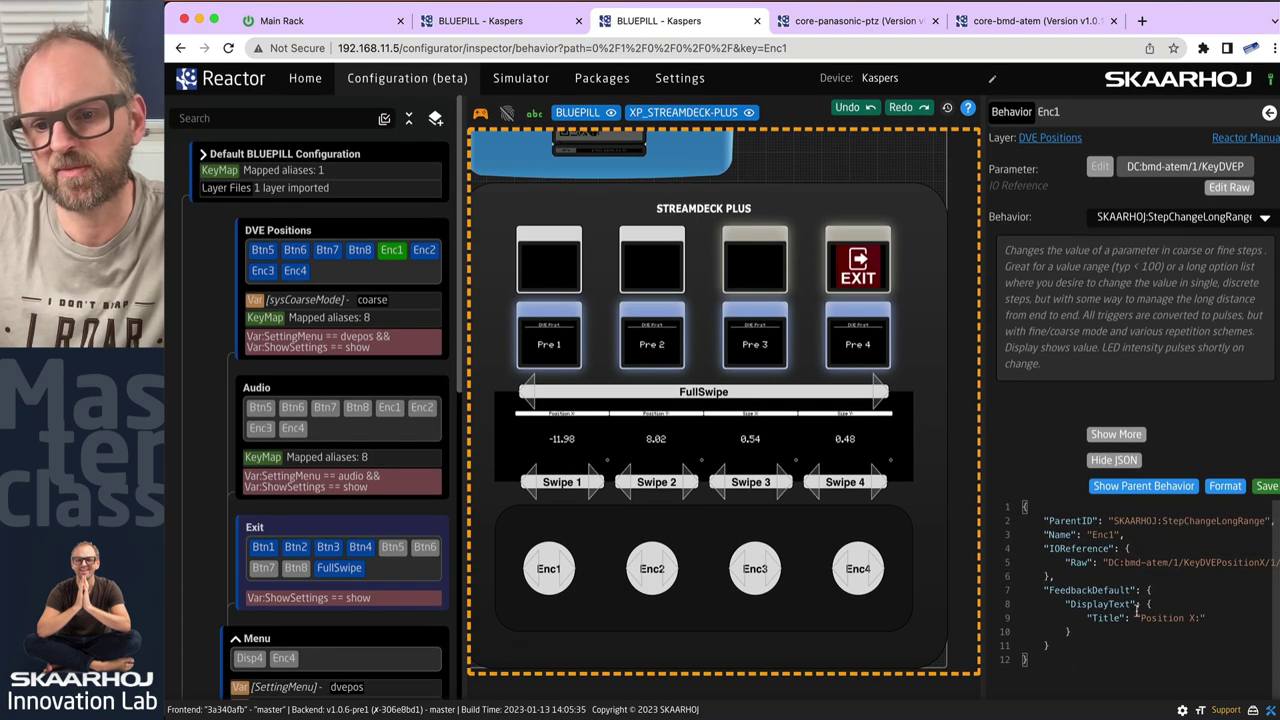
# Switch to the JSON editor window and expand the Menu layer down to the HWCBehaviors of its DVE Positions sublayer.
pyautogui.press('super+grave')
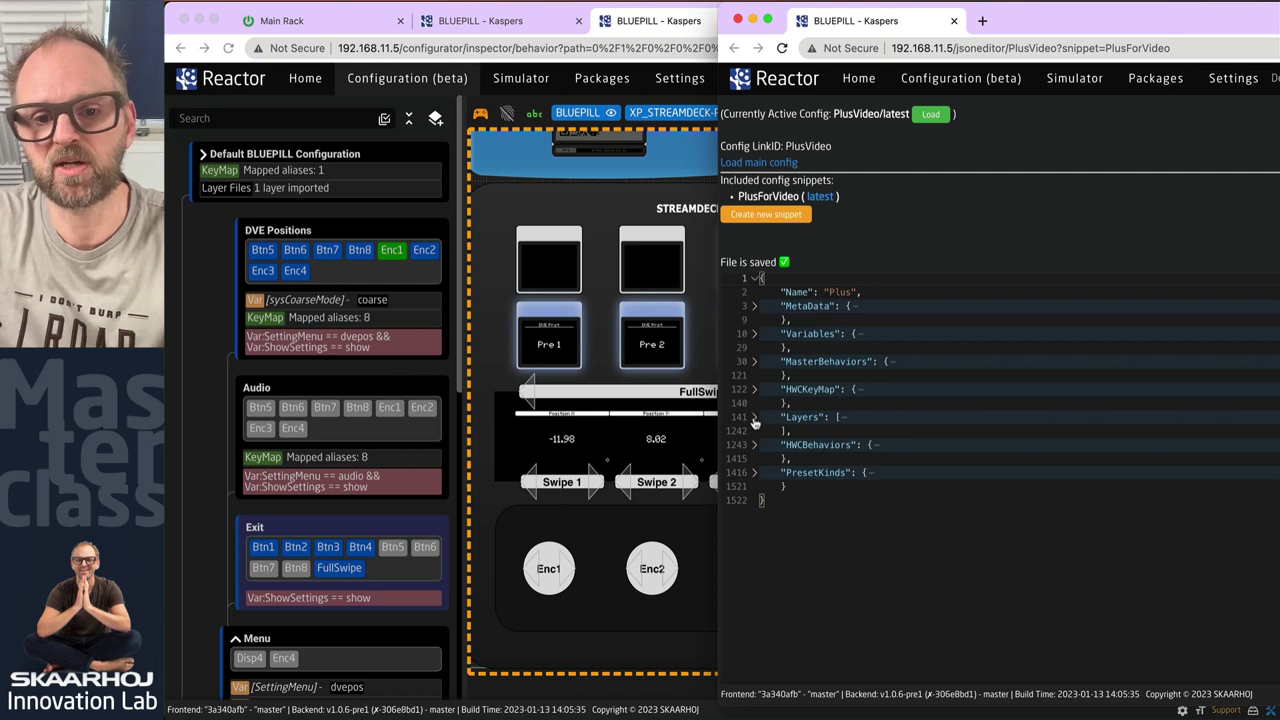
pyautogui.click(754, 418)
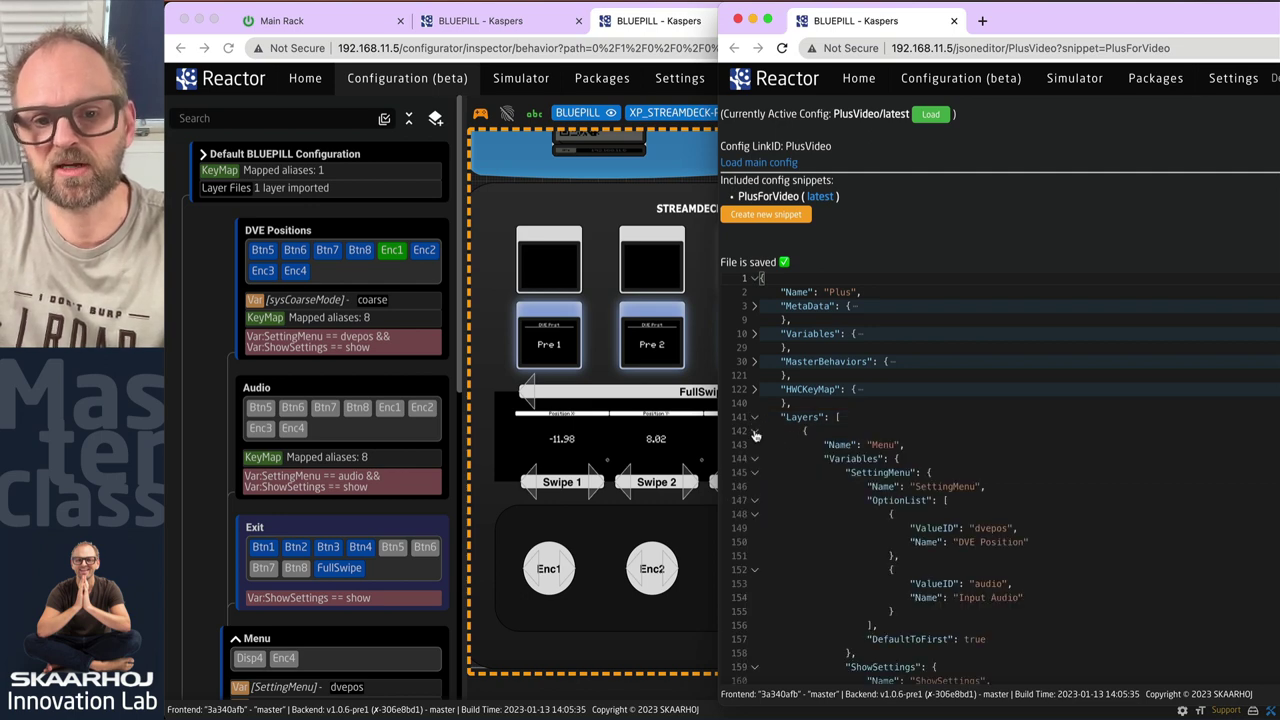
pyautogui.scroll(-3, 755, 436)
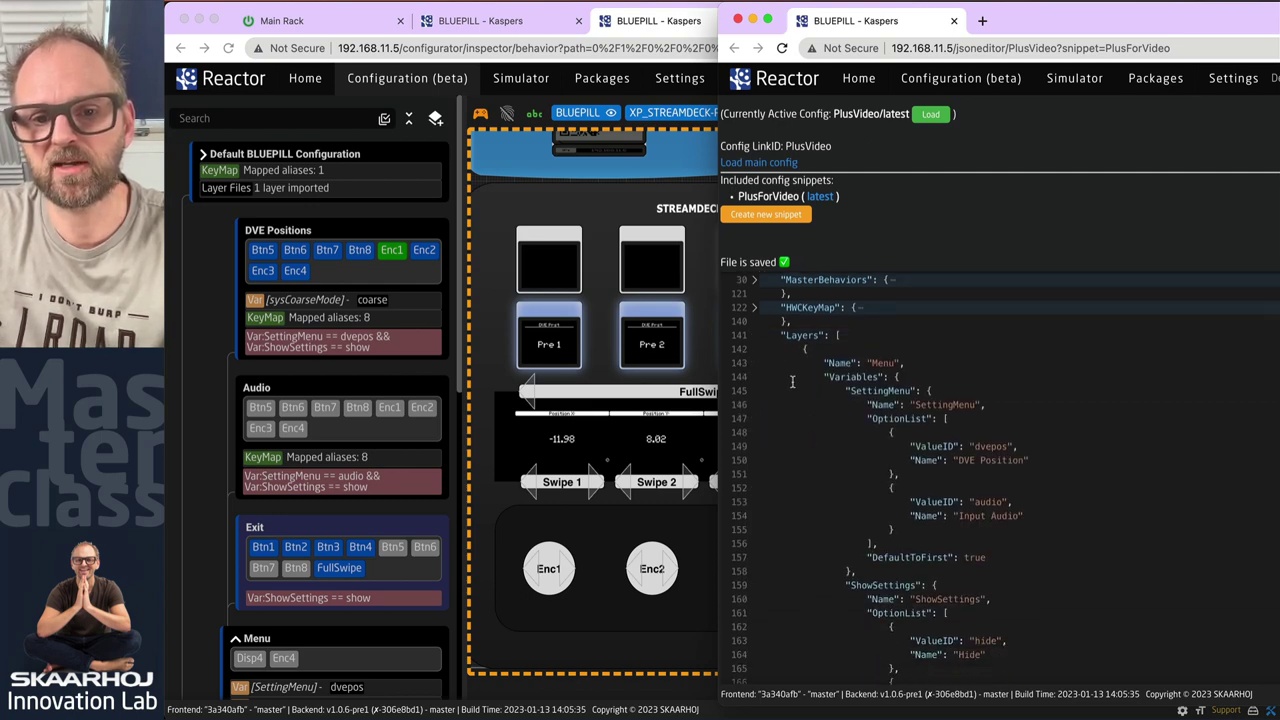
pyautogui.keyDown('shift'); pyautogui.click(754, 350); pyautogui.keyUp('shift')
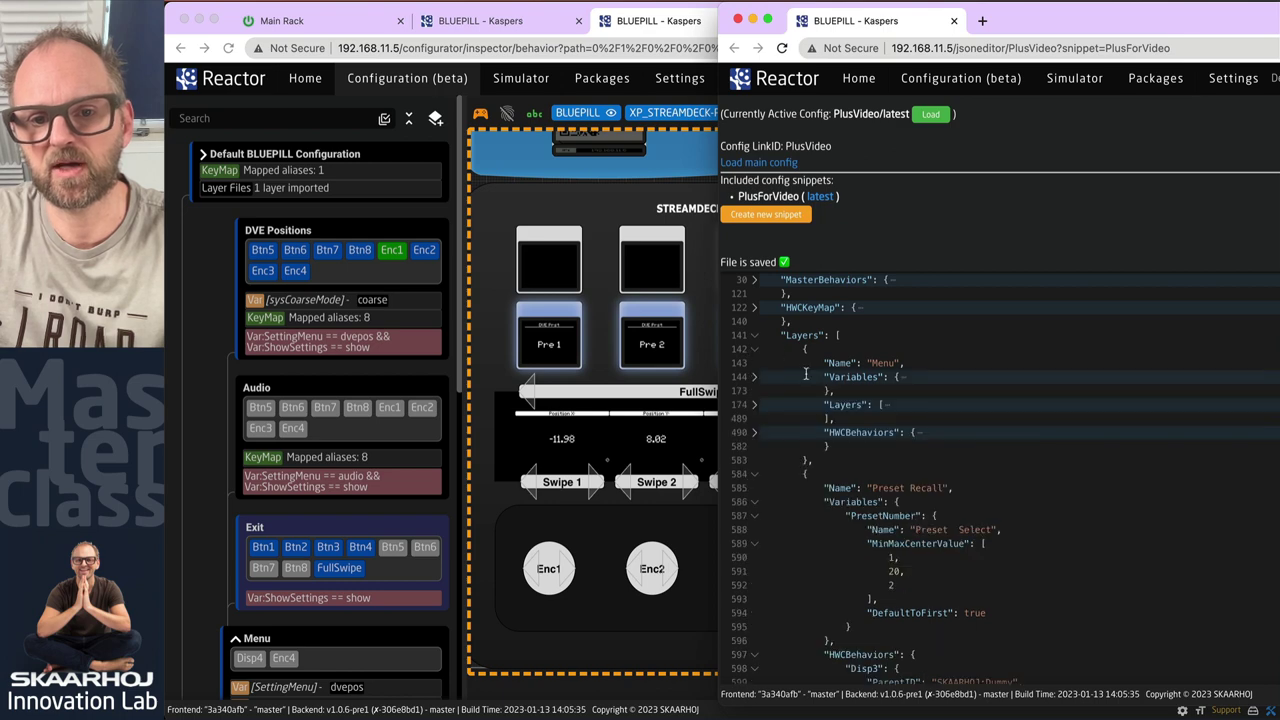
pyautogui.click(754, 405)
pyautogui.click(754, 418)
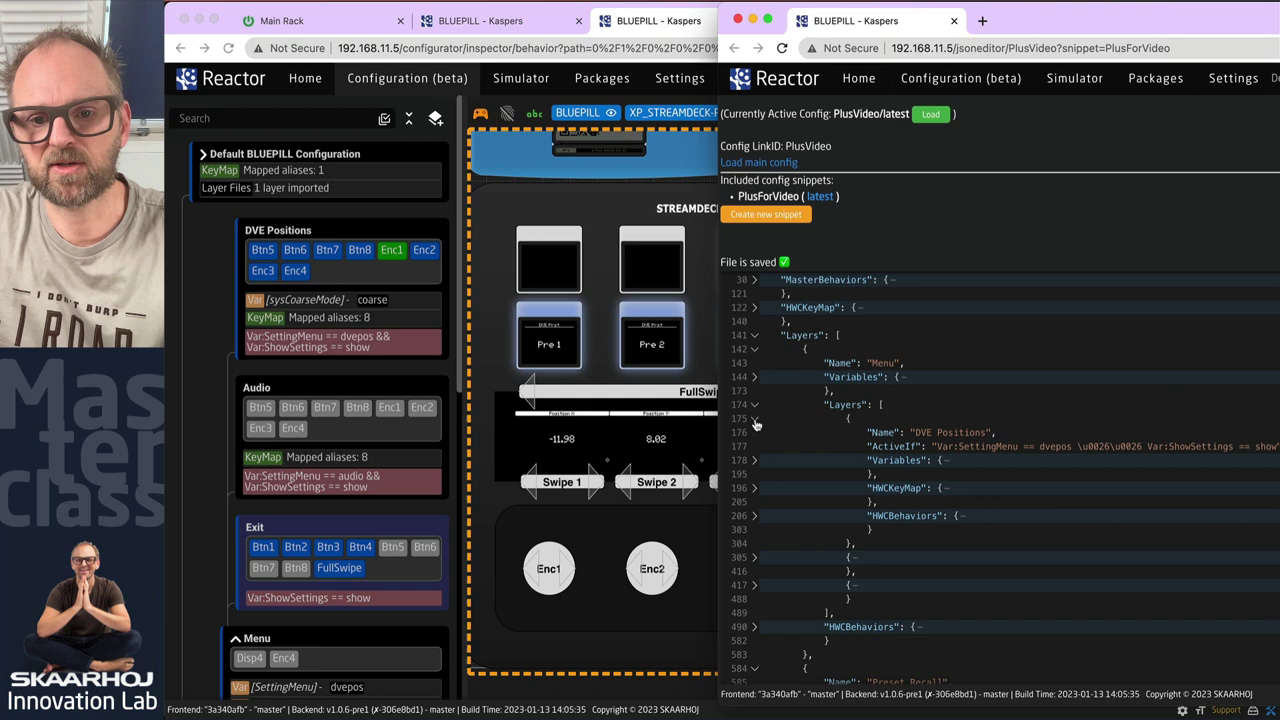
pyautogui.click(754, 516)
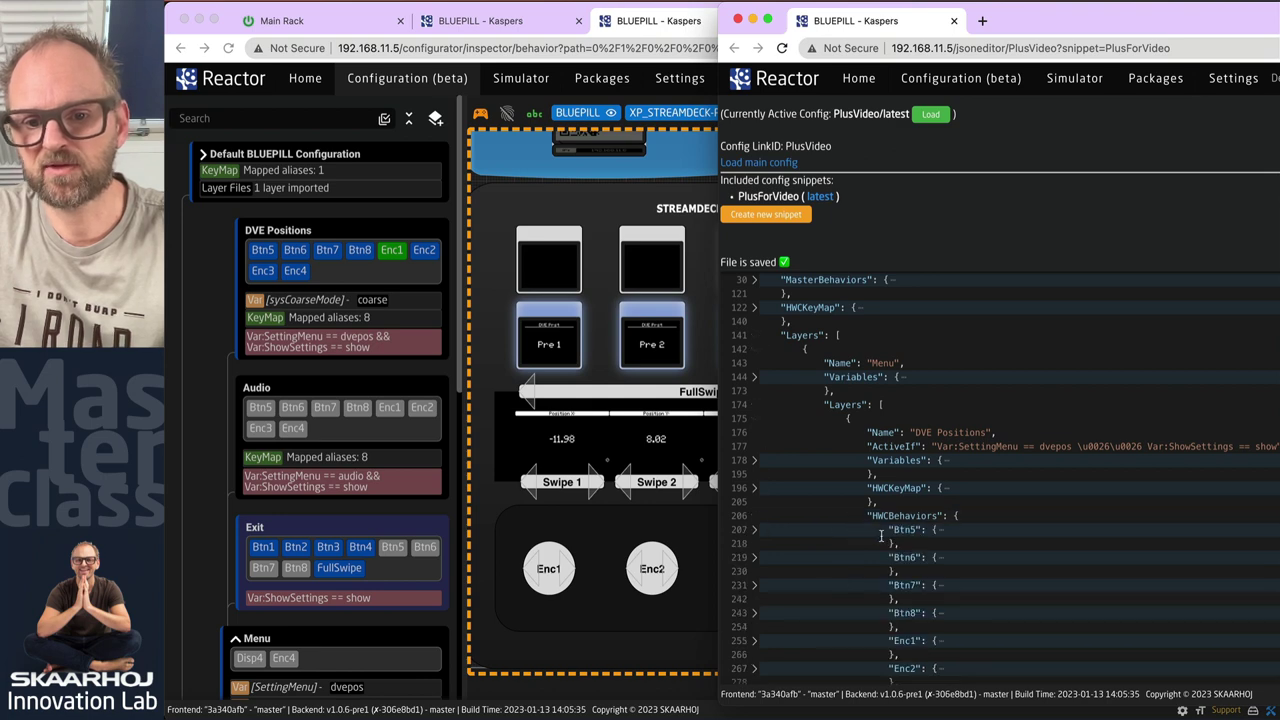
# Expand the Enc1 and Enc2 behaviors and highlight the KeyDVEPositionX and KeyDVEPositionY parts of their IO references.
pyautogui.scroll(-3, 756, 495)
pyautogui.click(754, 478)
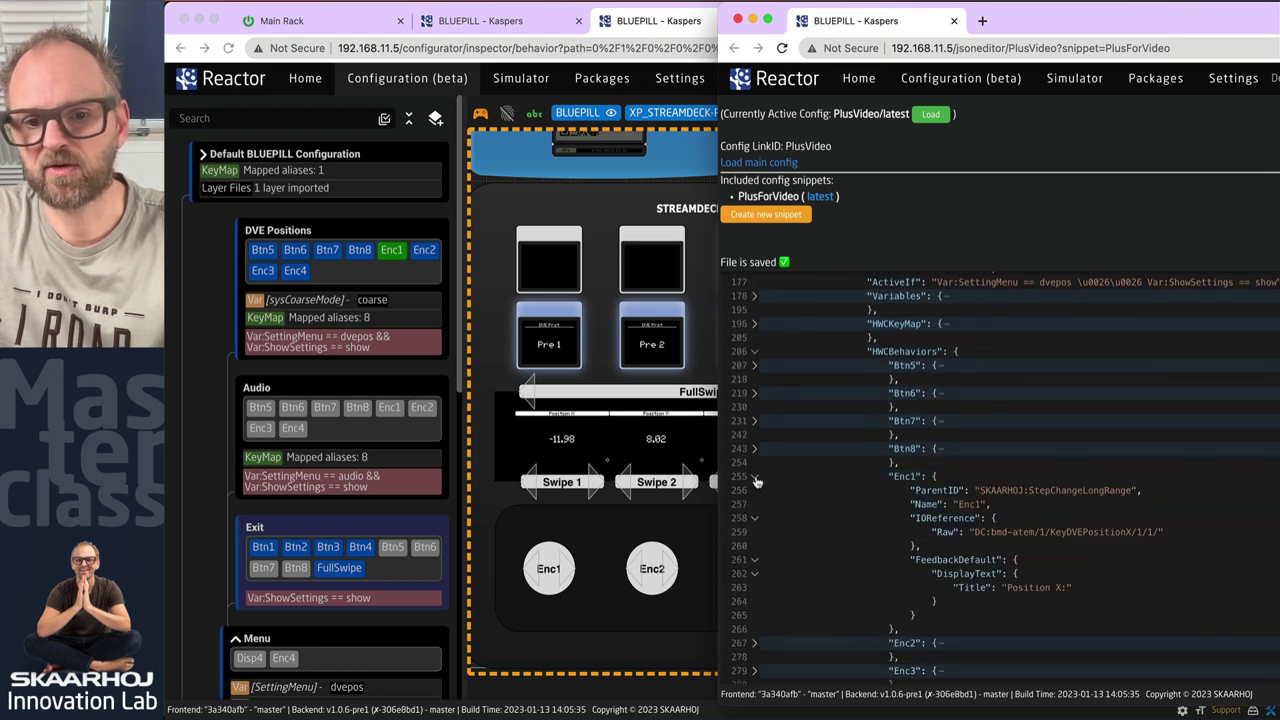
pyautogui.scroll(-3, 784, 483)
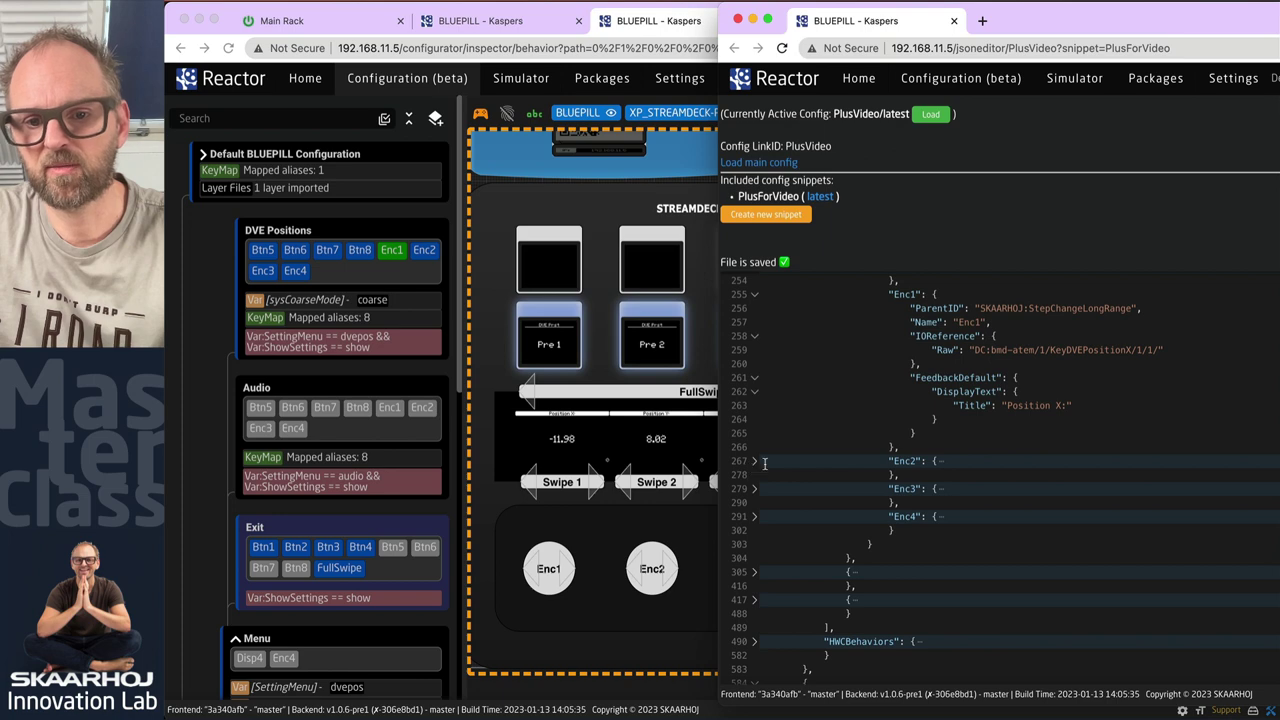
pyautogui.click(754, 461)
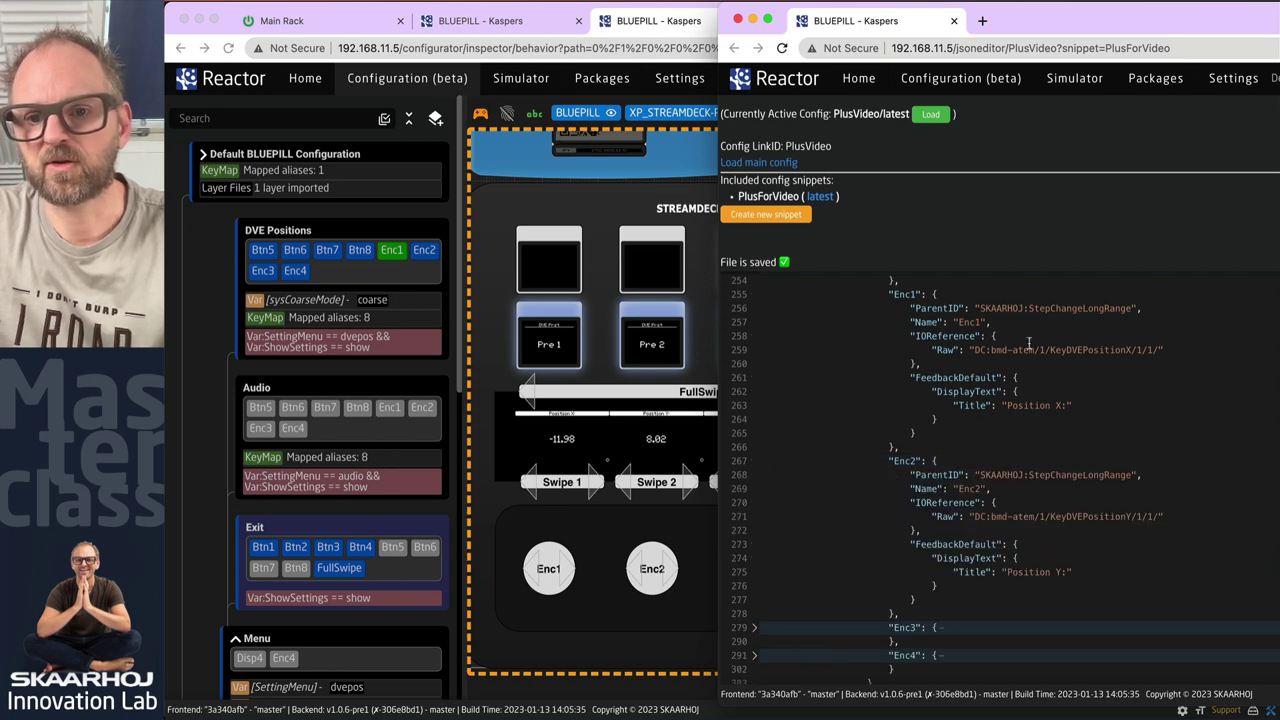
pyautogui.moveTo(1022, 310); pyautogui.dragTo(1040, 350)
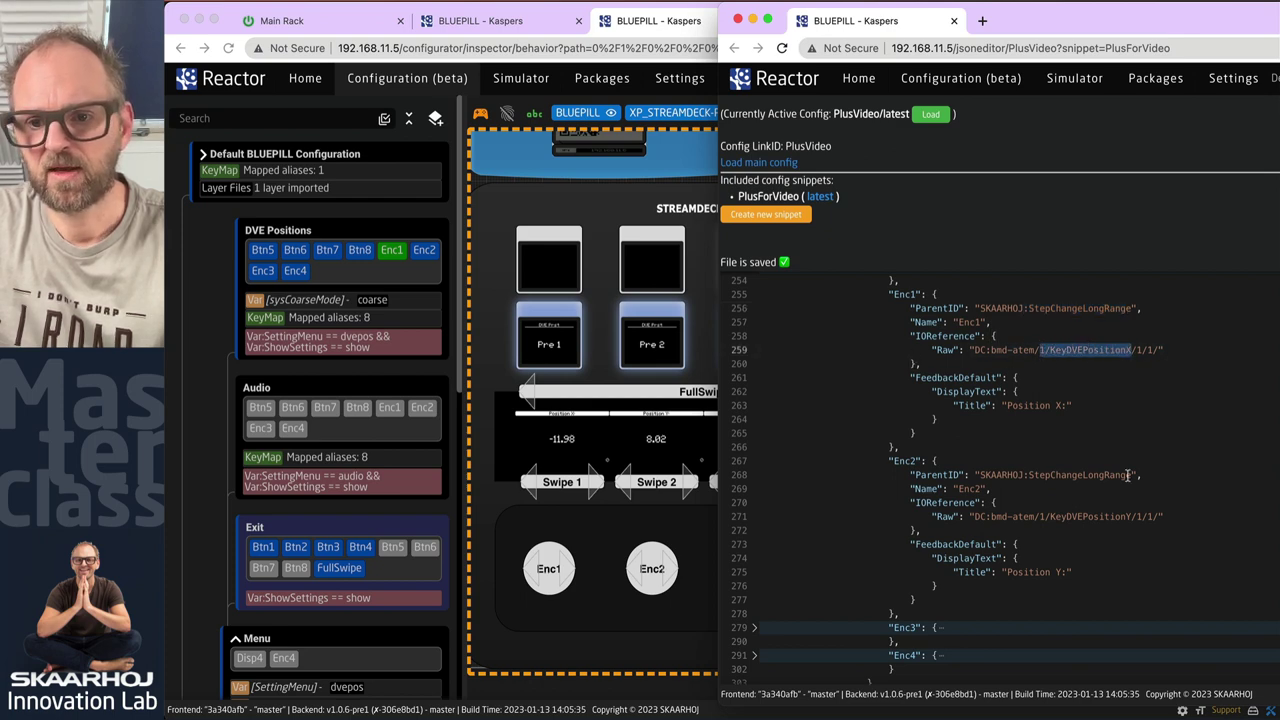
pyautogui.moveTo(1132, 516); pyautogui.dragTo(1045, 516)
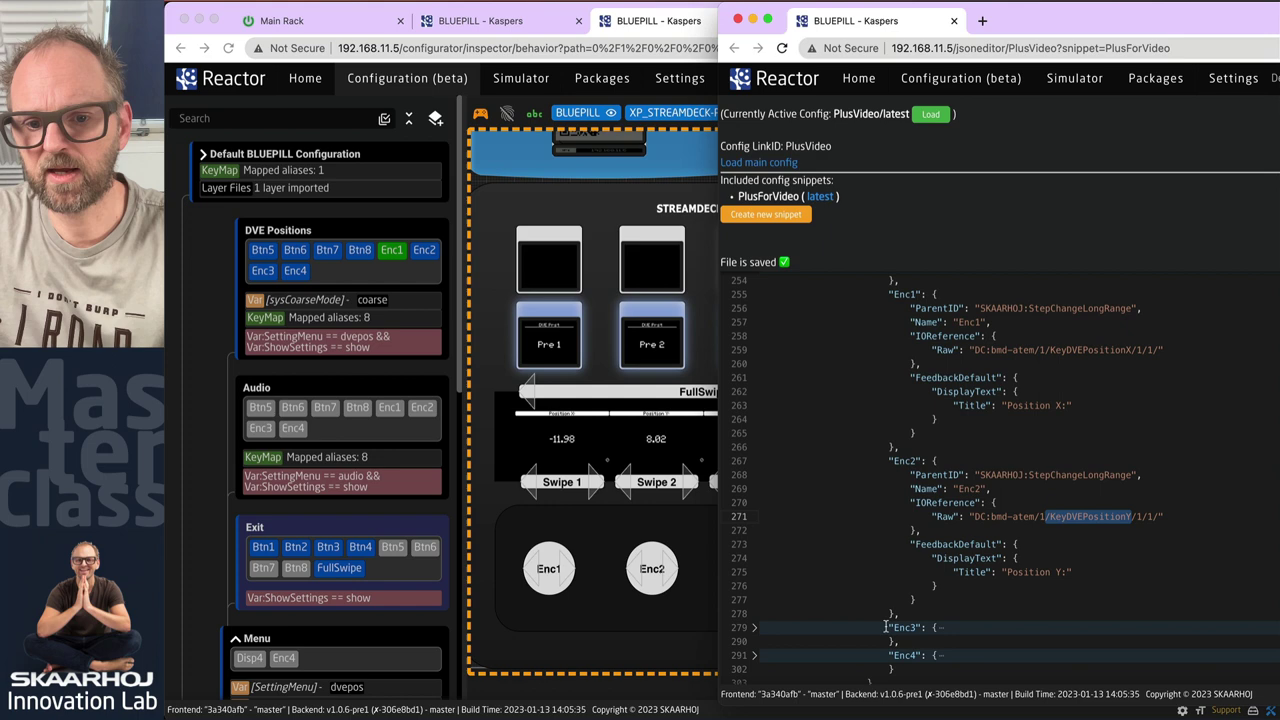
# Expand the Enc3 and Enc4 behaviors, examine their KeyDVESizeX and KeyDVESizeY references, and highlight Enc4's FeedbackDefault block.
pyautogui.click(755, 628)
pyautogui.scroll(-5, 760, 600)
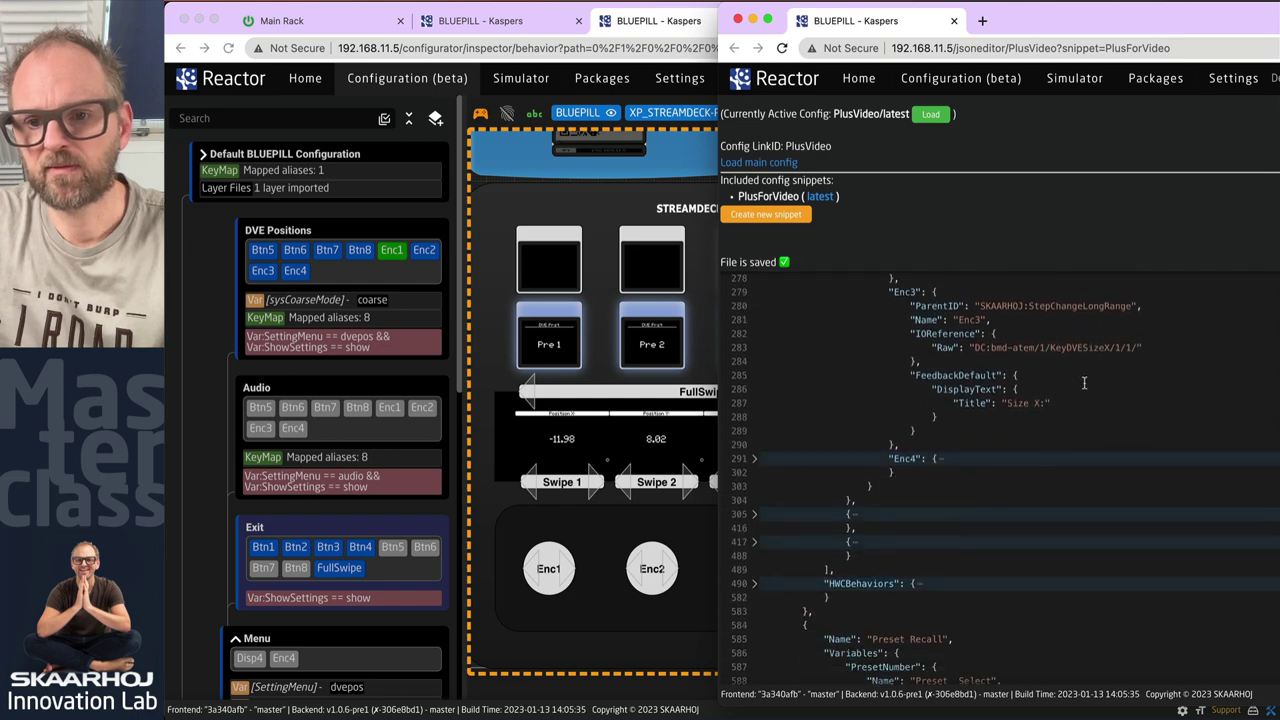
pyautogui.doubleClick(1098, 348)
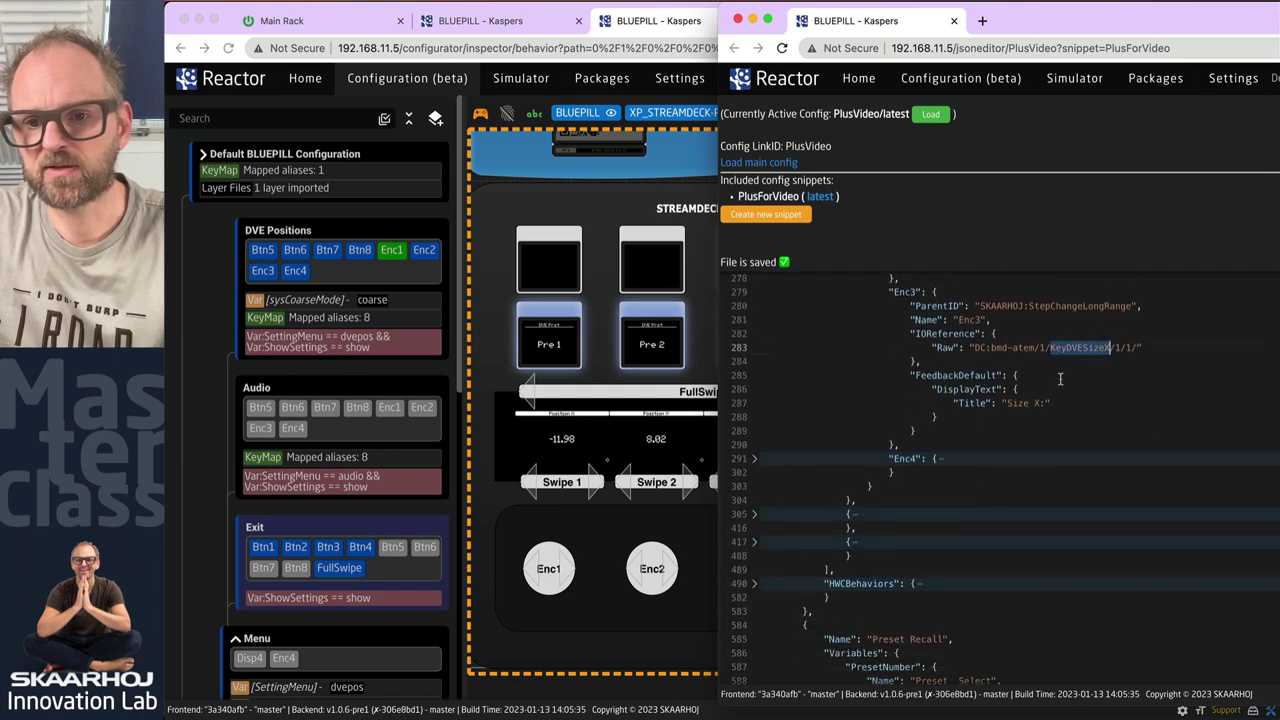
pyautogui.click(755, 462)
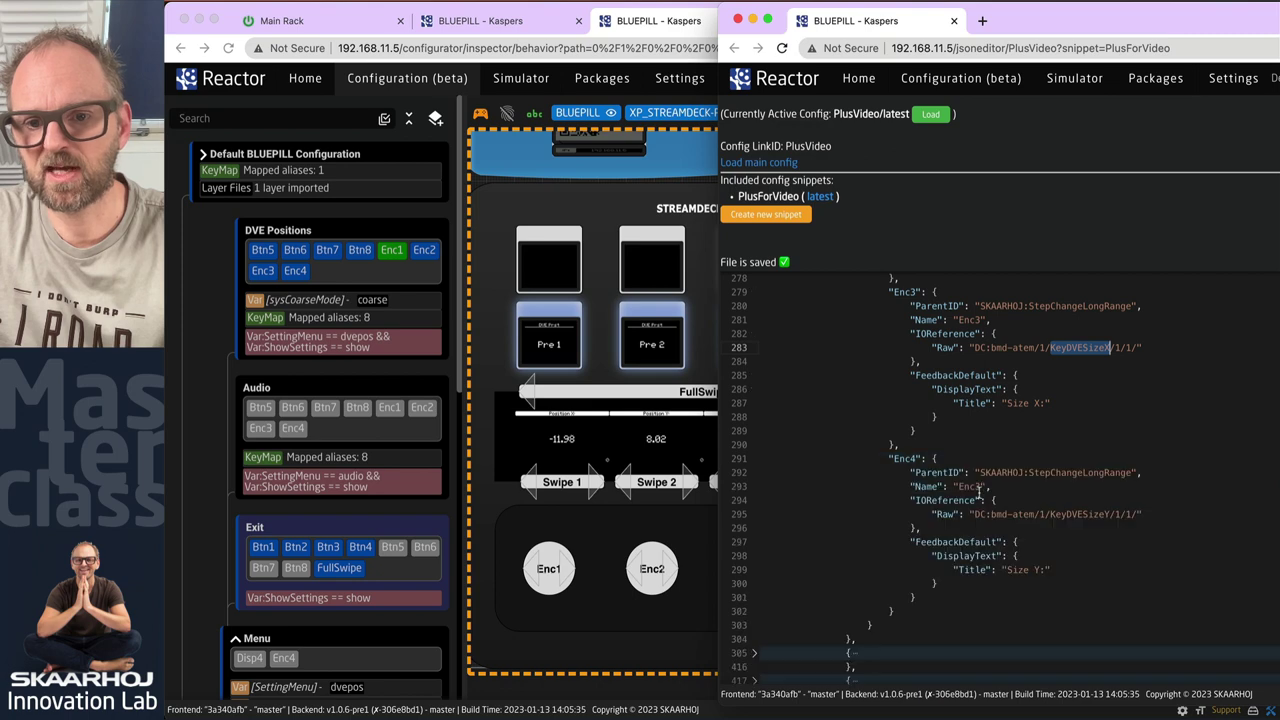
pyautogui.keyDown('shift'); pyautogui.click(1088, 514); pyautogui.keyUp('shift')
pyautogui.click(1090, 514)
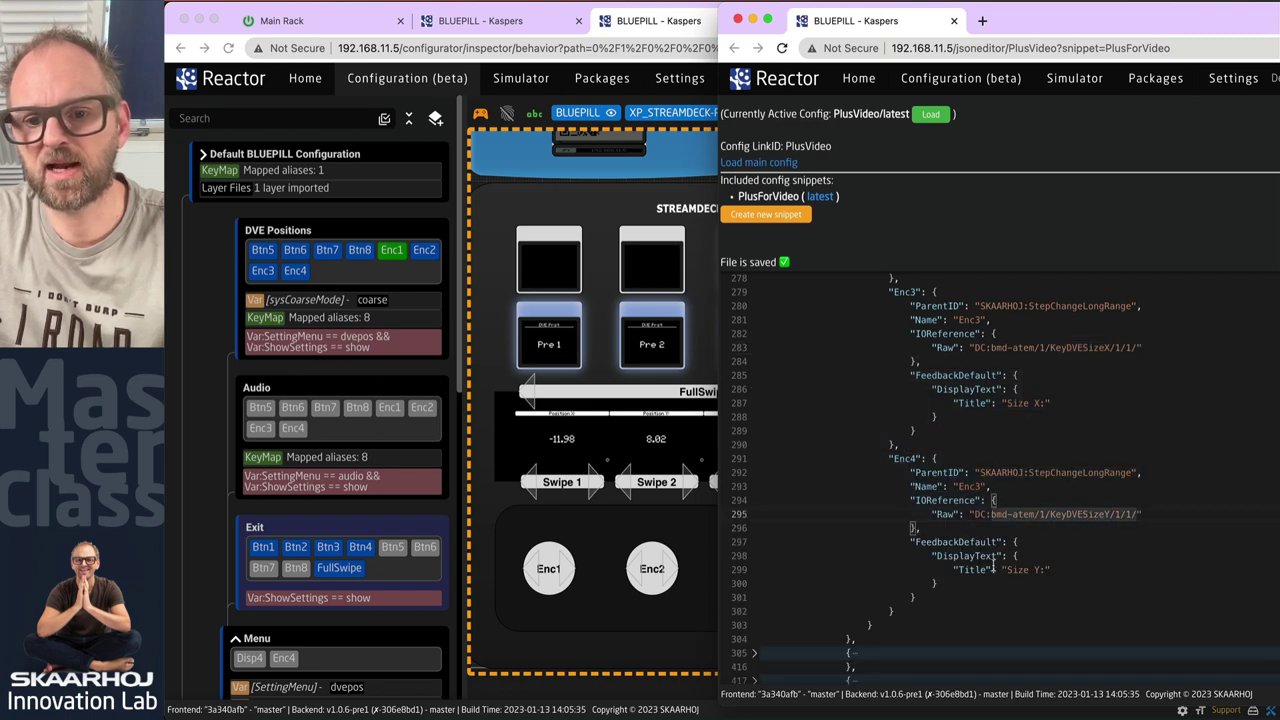
pyautogui.moveTo(907, 542); pyautogui.dragTo(916, 598)
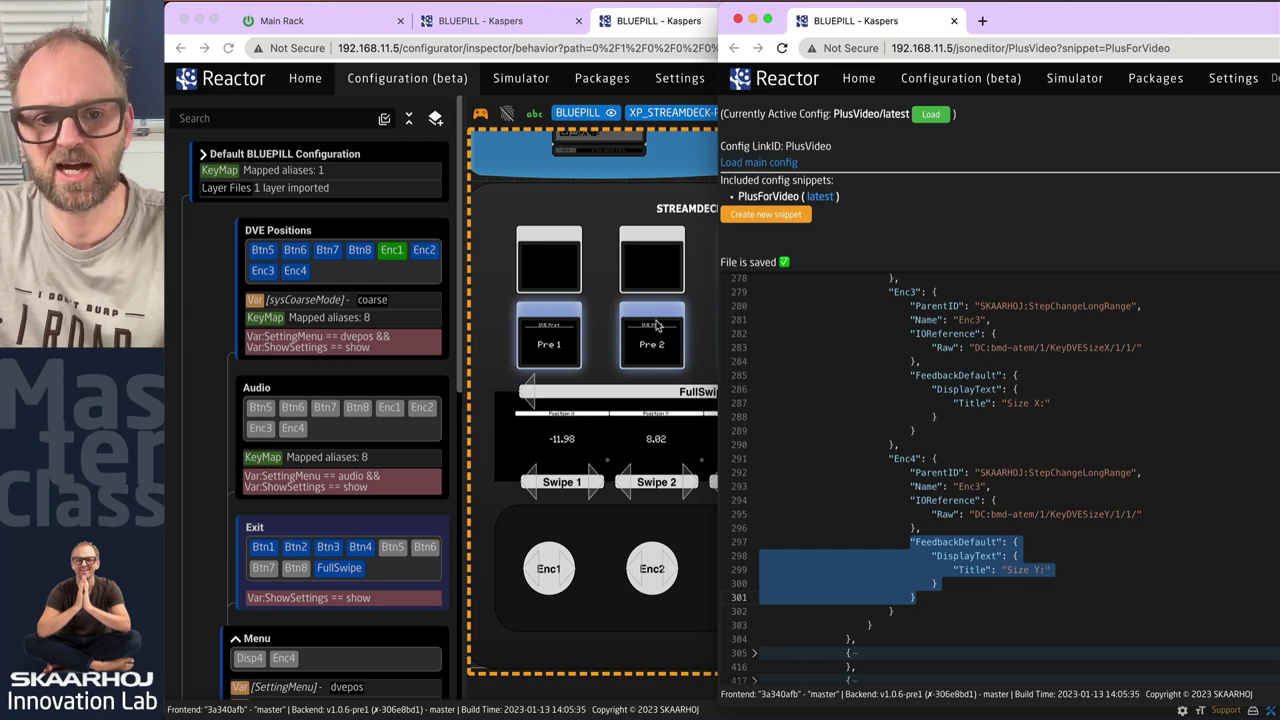
# Return to the configurator window and examine the Position X, Position Y, Size X and Size Y displays on the simulated Stream Deck Plus.
pyautogui.scroll(3, 648, 333)
pyautogui.click(575, 360)
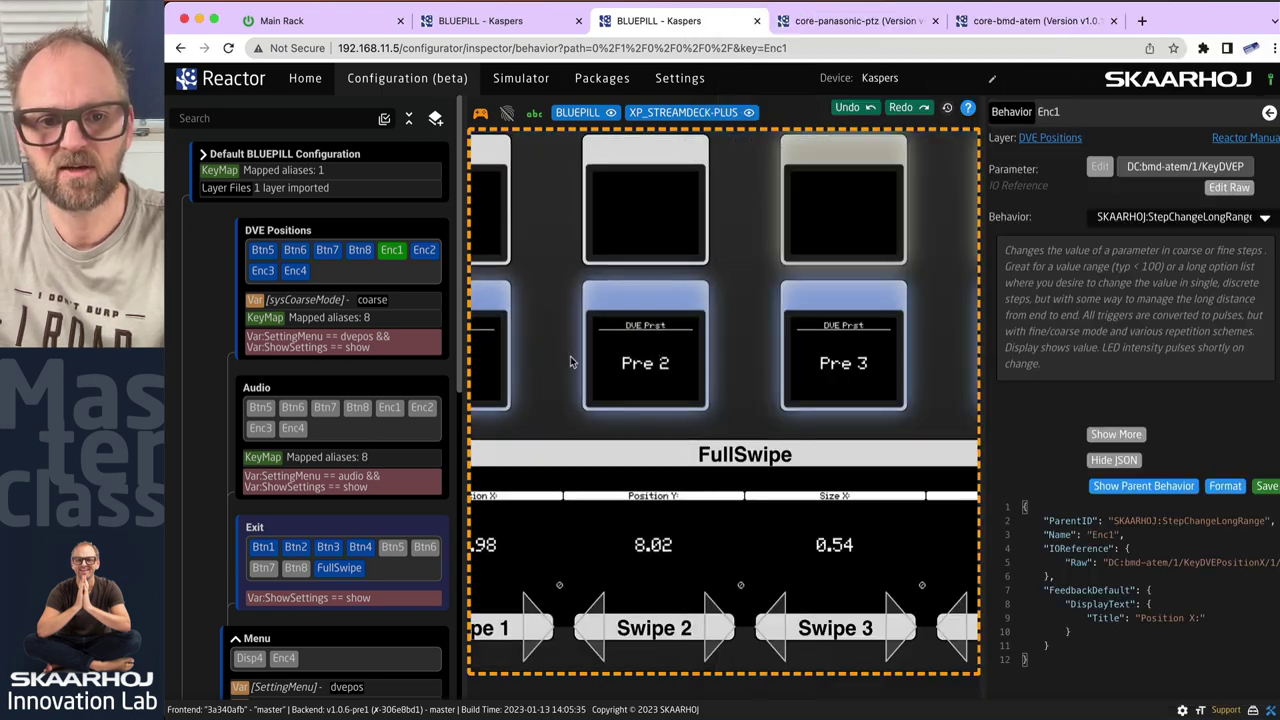
pyautogui.hscroll(3, 858, 356)
pyautogui.hscroll(-4, 740, 370)
pyautogui.scroll(-2, 740, 380)
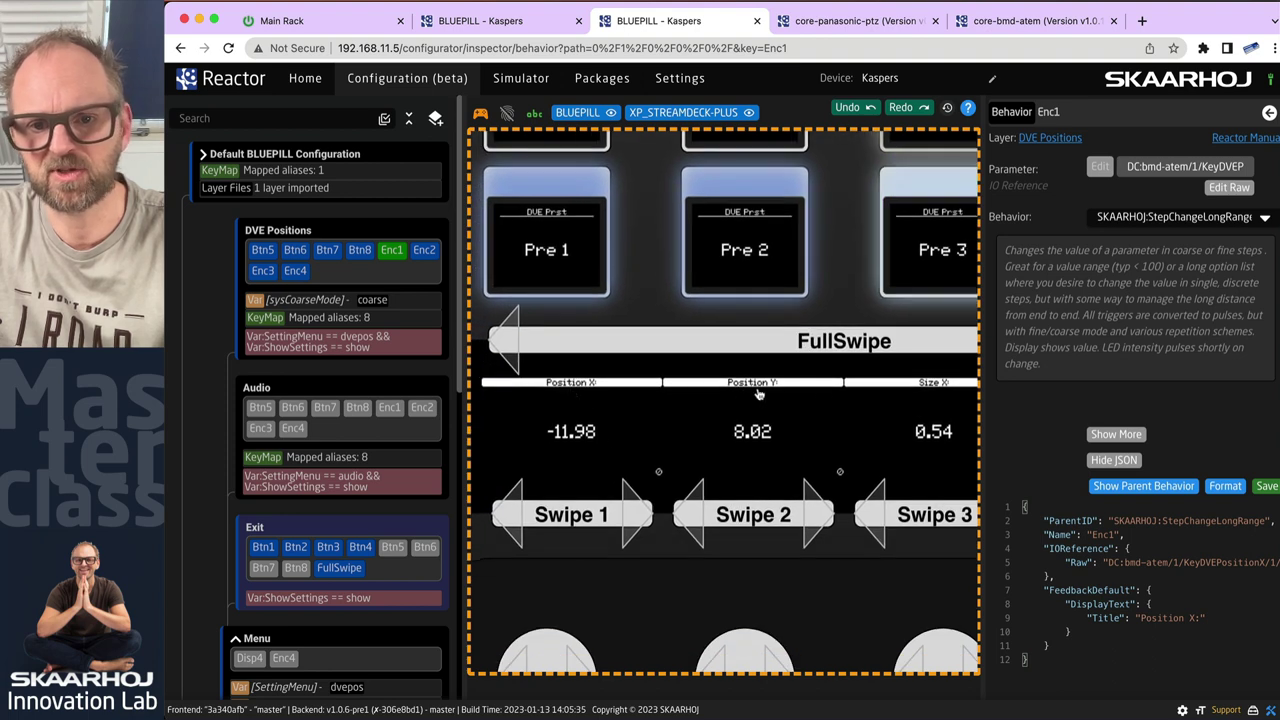
pyautogui.moveTo(896, 397); pyautogui.dragTo(625, 413)
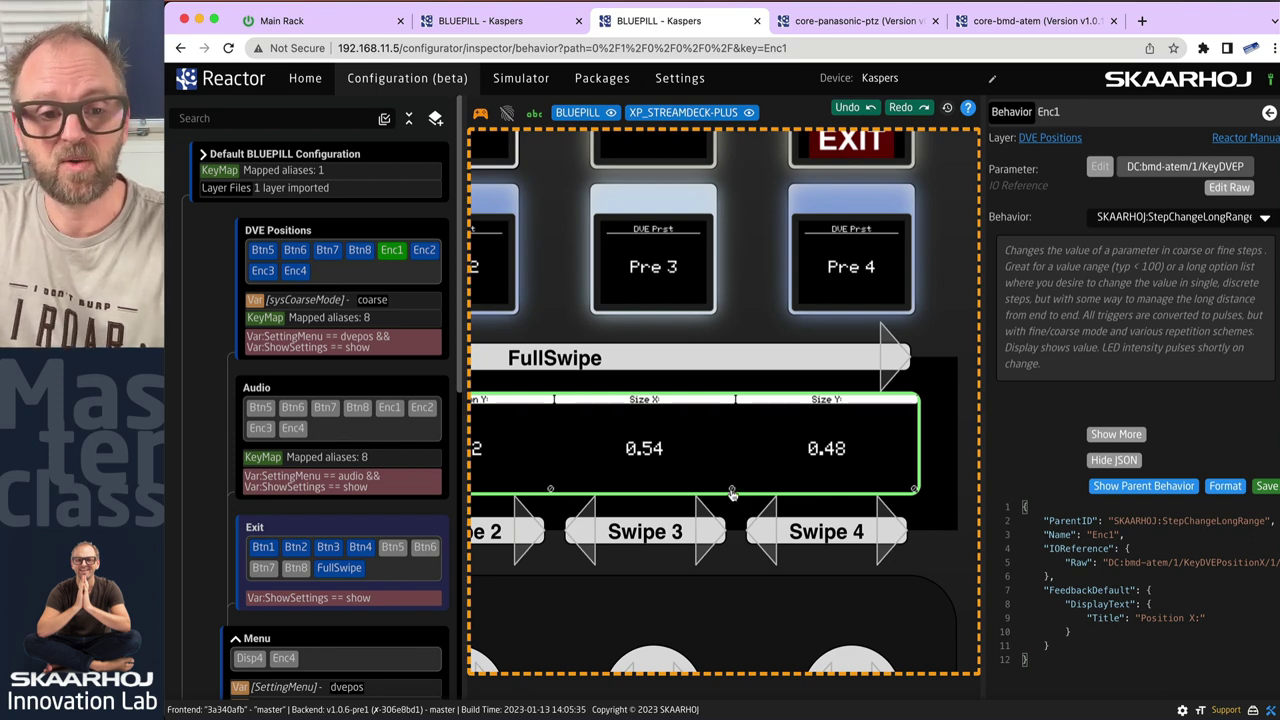
pyautogui.press('super+Tab')
pyautogui.press('super+Tab')
pyautogui.press('super+Tab')
pyautogui.press('super+Tab')
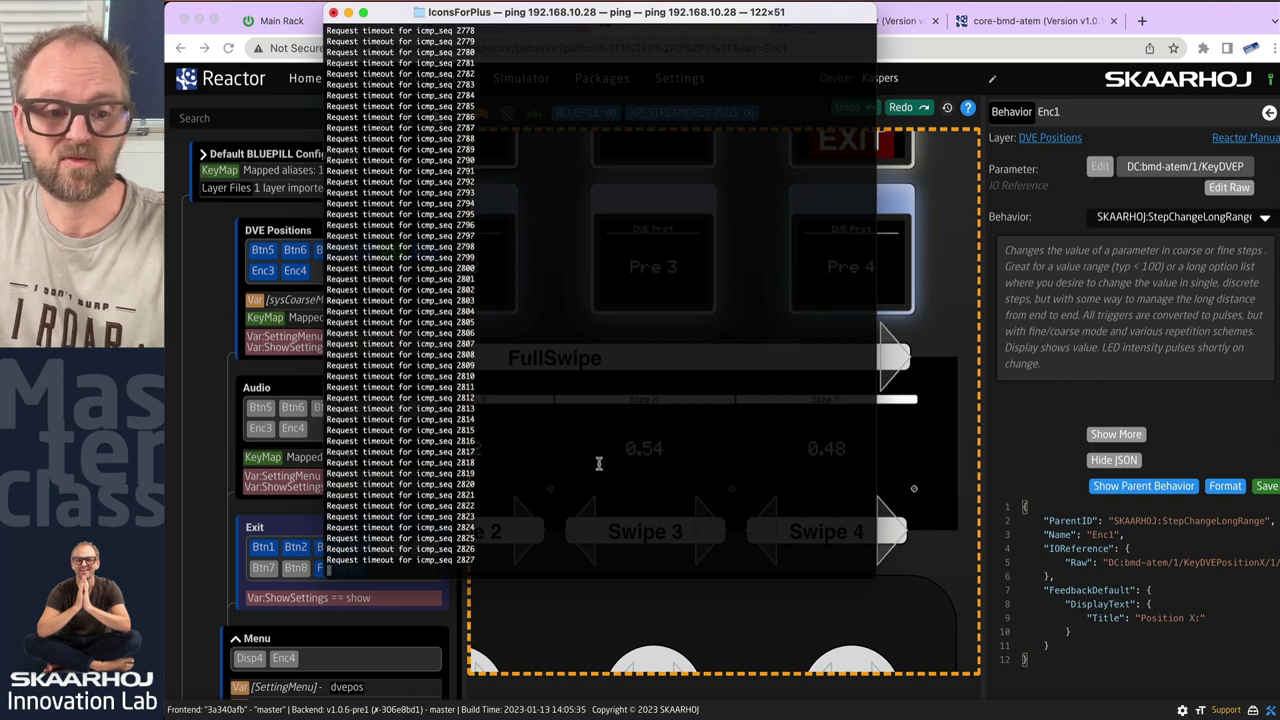
pyautogui.press('super+Tab')
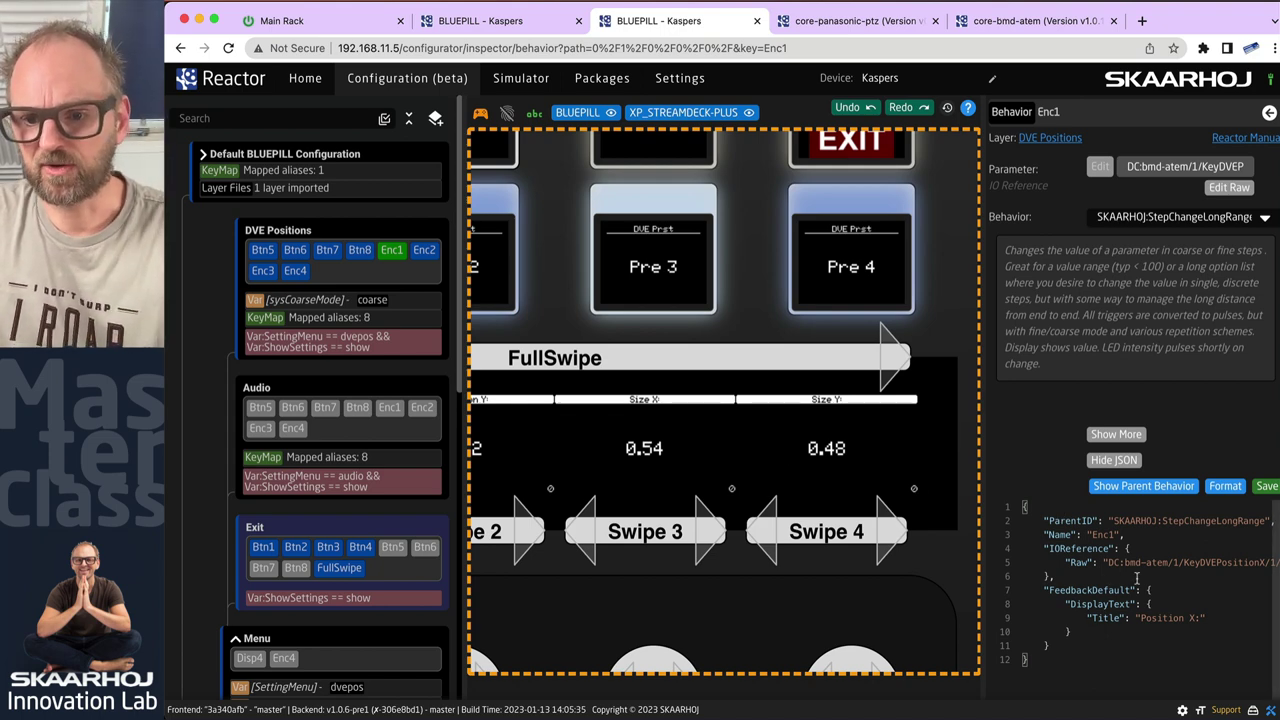
# Examine the Enc1 behavior's KeyDVEPositionX reference and look over the Enc1 behavior in the JSON editor window.
pyautogui.hscroll(5, 1192, 574)
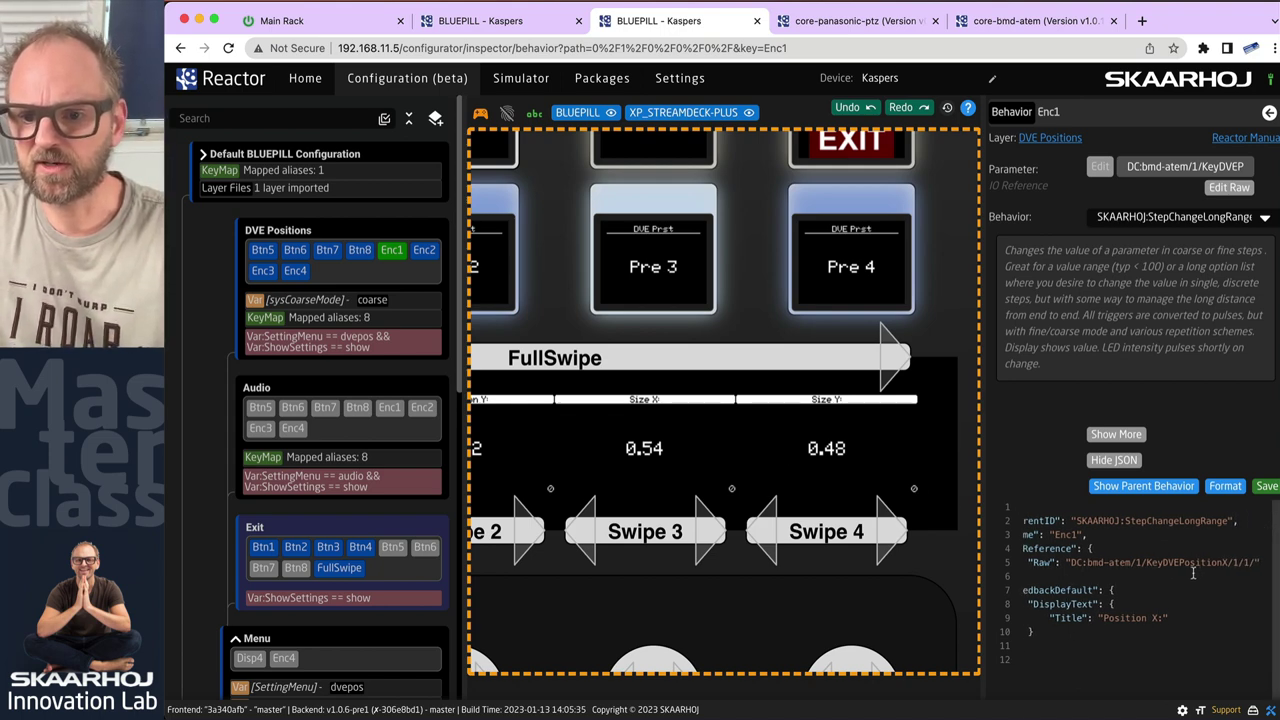
pyautogui.press('super+grave')
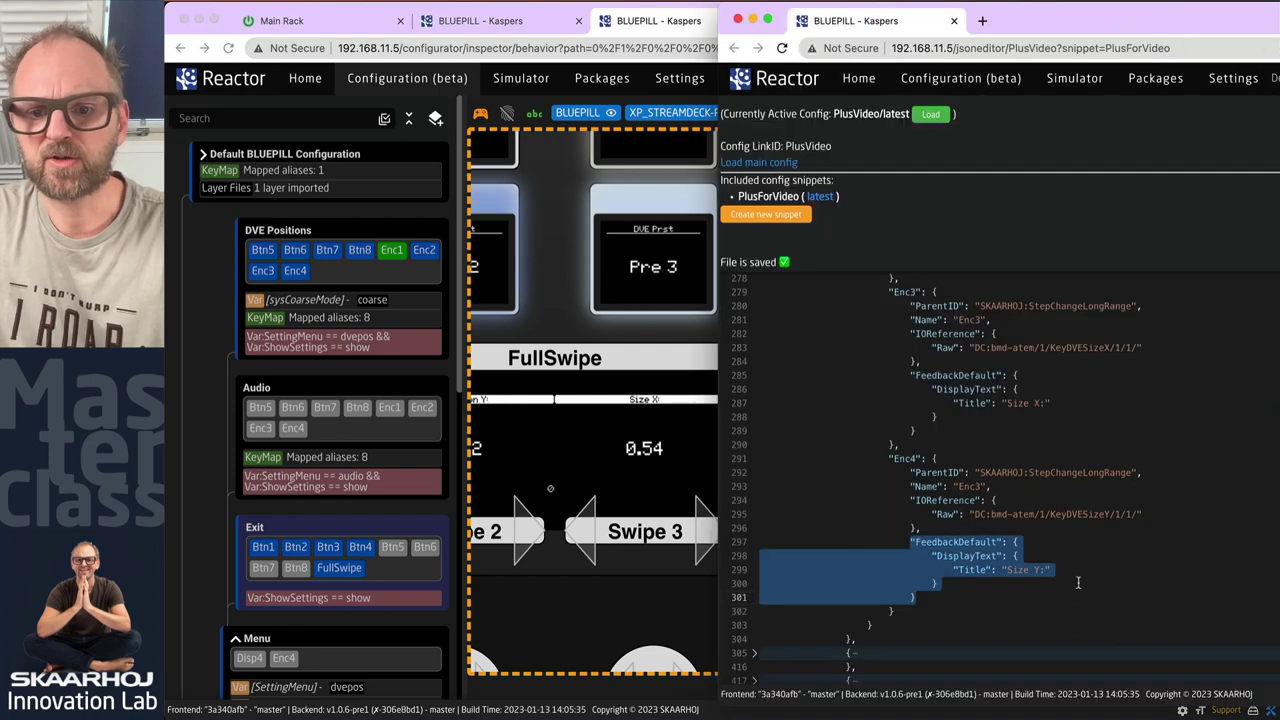
pyautogui.click(1065, 553)
pyautogui.scroll(10, 984, 500)
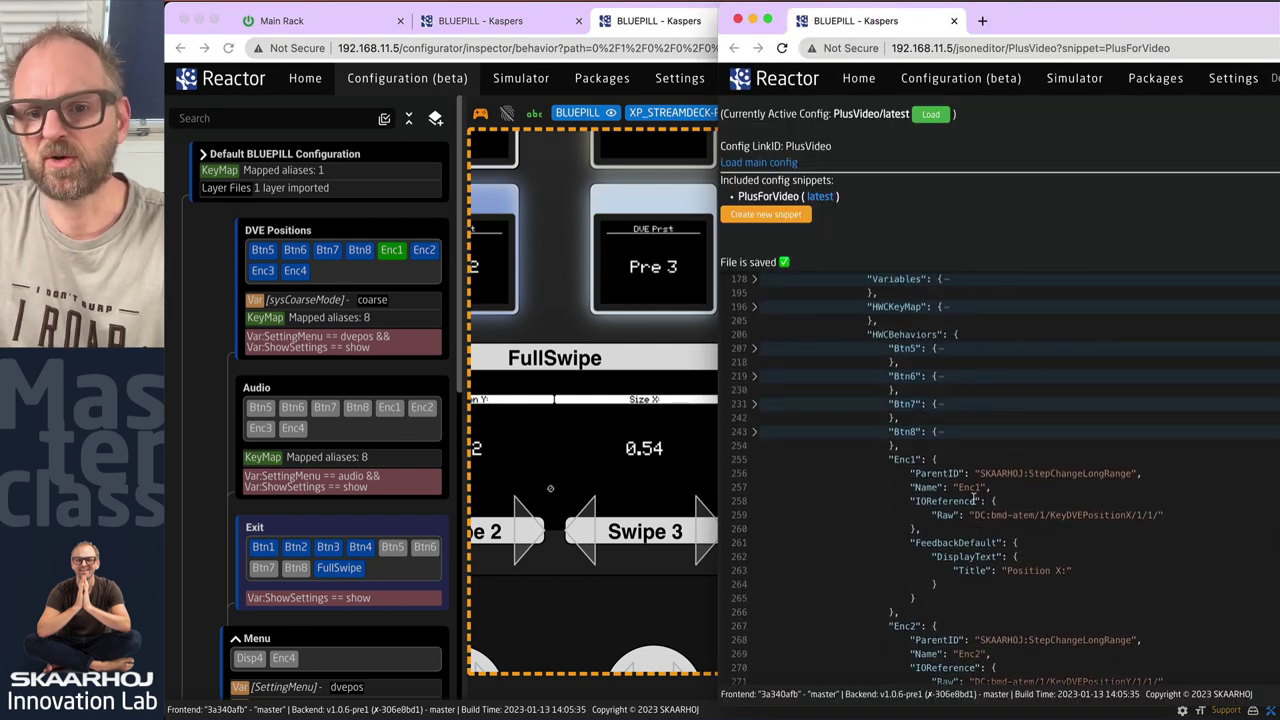
# Return to the configurator, open the DVE Positions key mapping and check the Enc1 to Enc4 source aliases of the _p1.15 to _p1.18 rows.
pyautogui.click(582, 428)
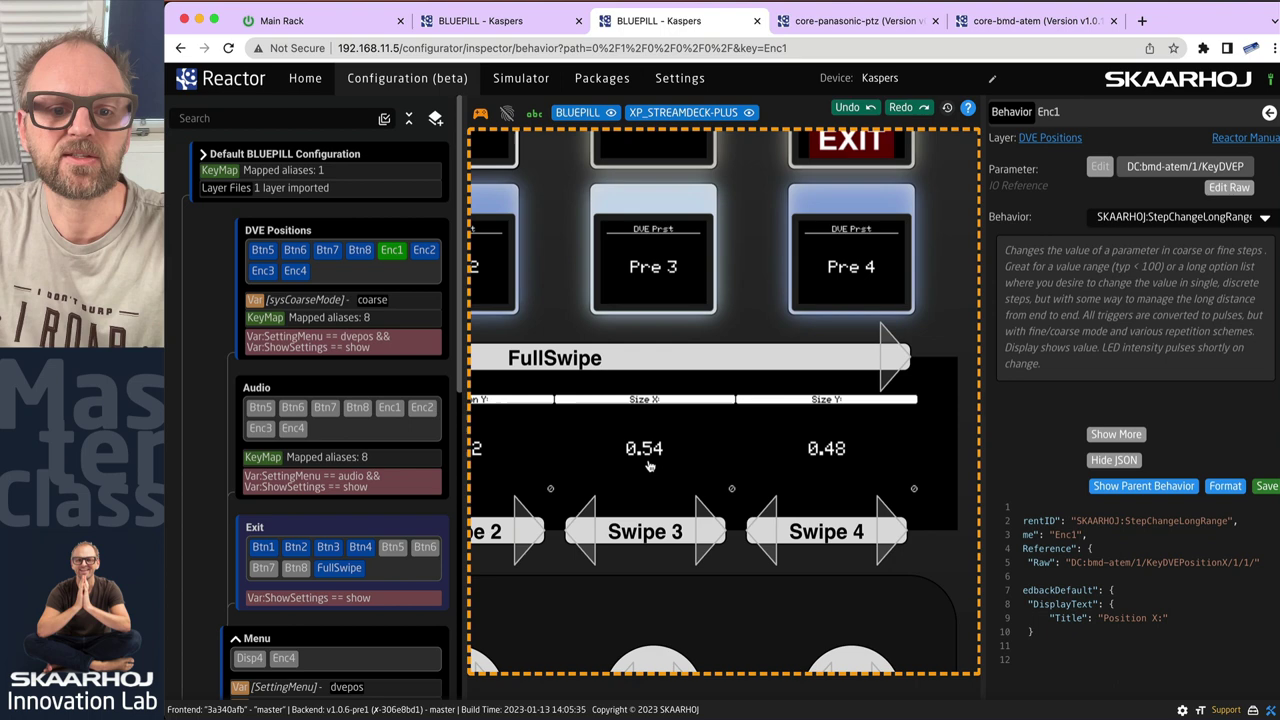
pyautogui.scroll(5, 540, 522)
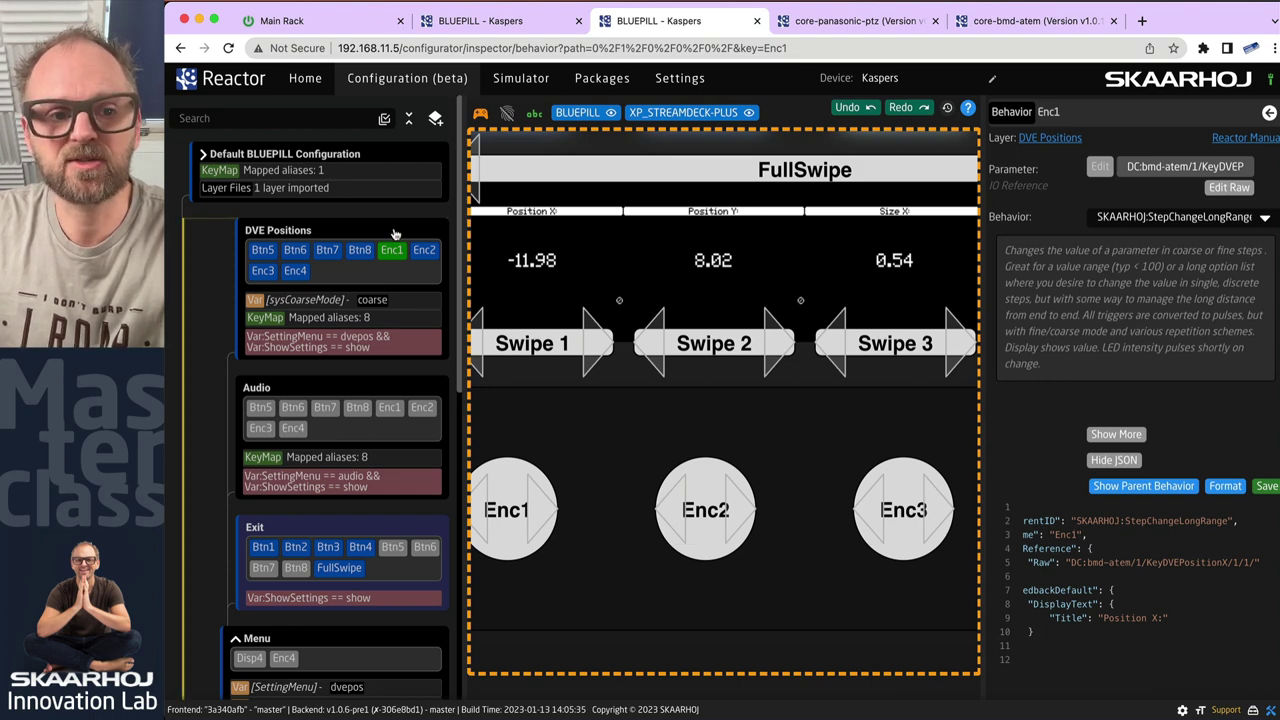
pyautogui.click(313, 323)
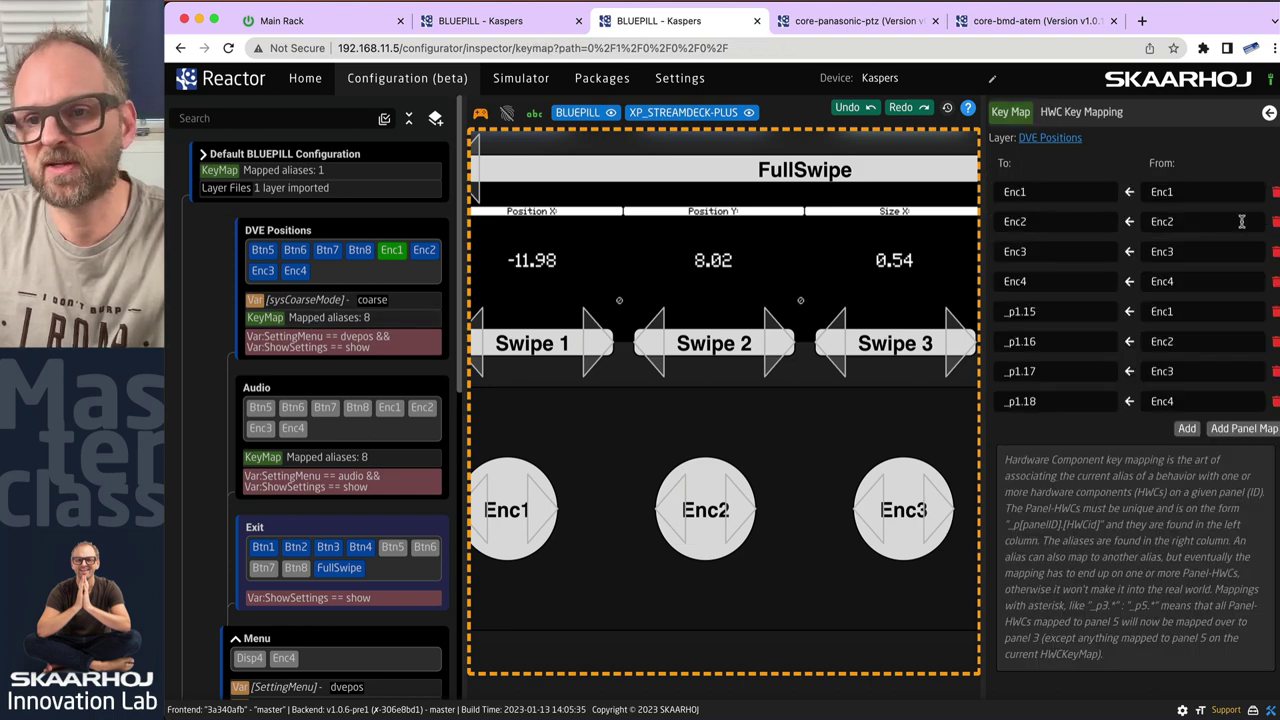
pyautogui.click(1178, 313)
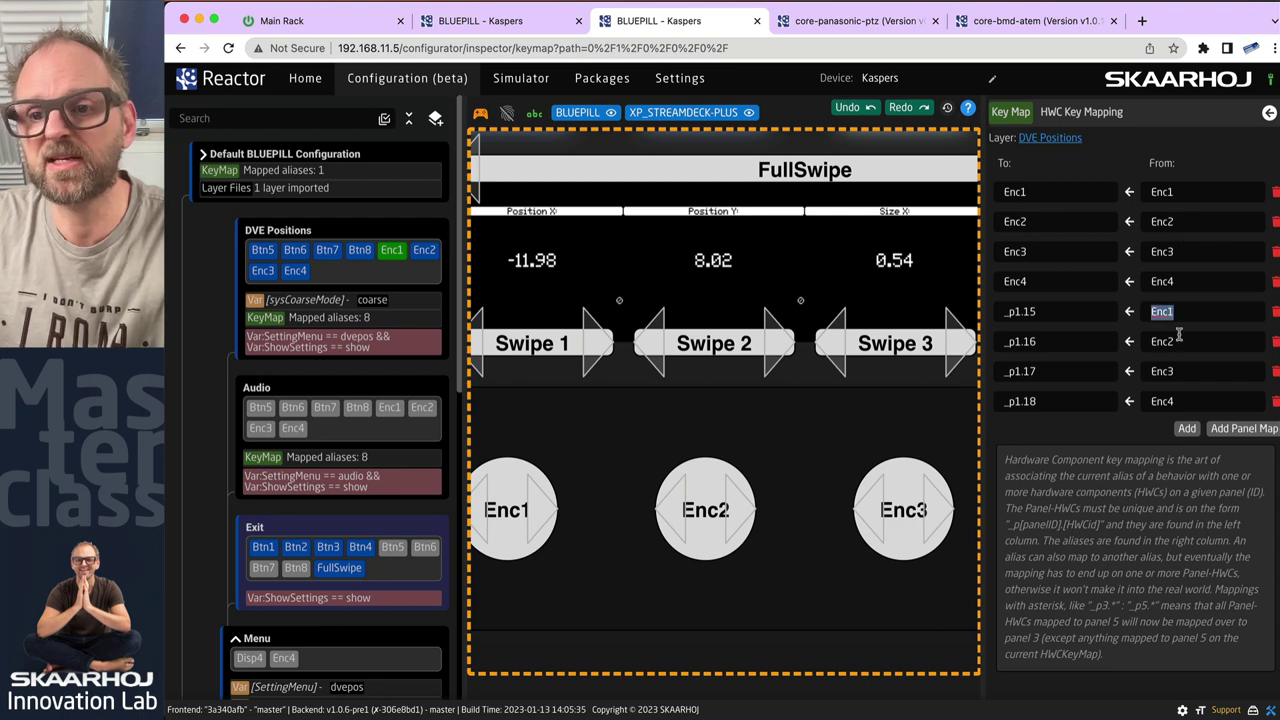
pyautogui.click(1180, 341)
pyautogui.click(1185, 370)
pyautogui.click(1186, 398)
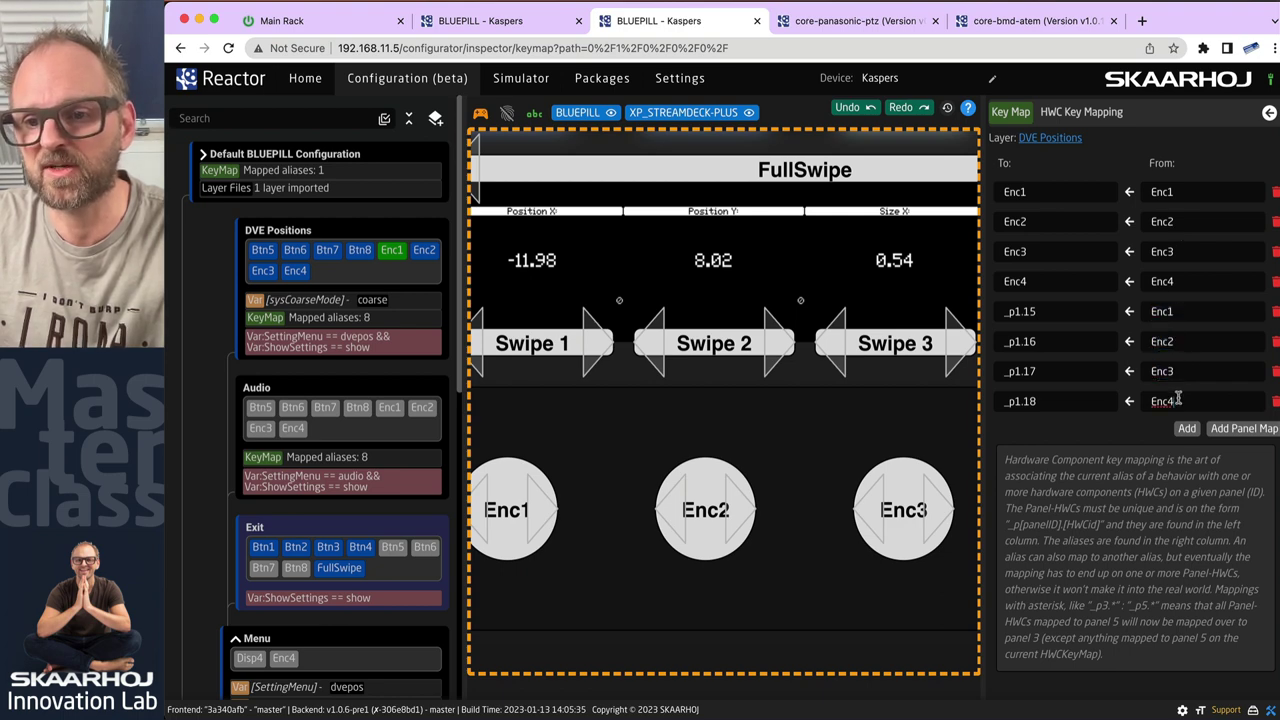
# Replace the _p1.15 target in the DVE Positions key mapping with the alias Disp1.
pyautogui.click(1030, 311)
pyautogui.click(1030, 311)
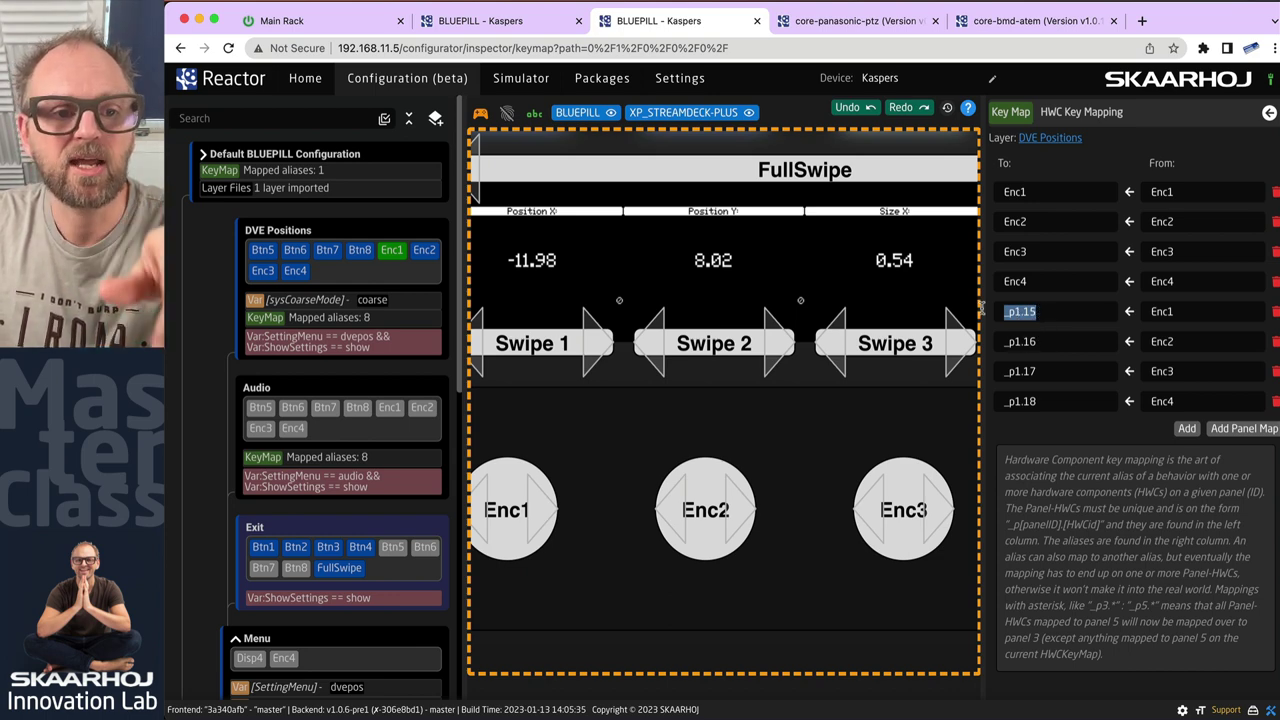
pyautogui.scroll(-10, 323, 595)
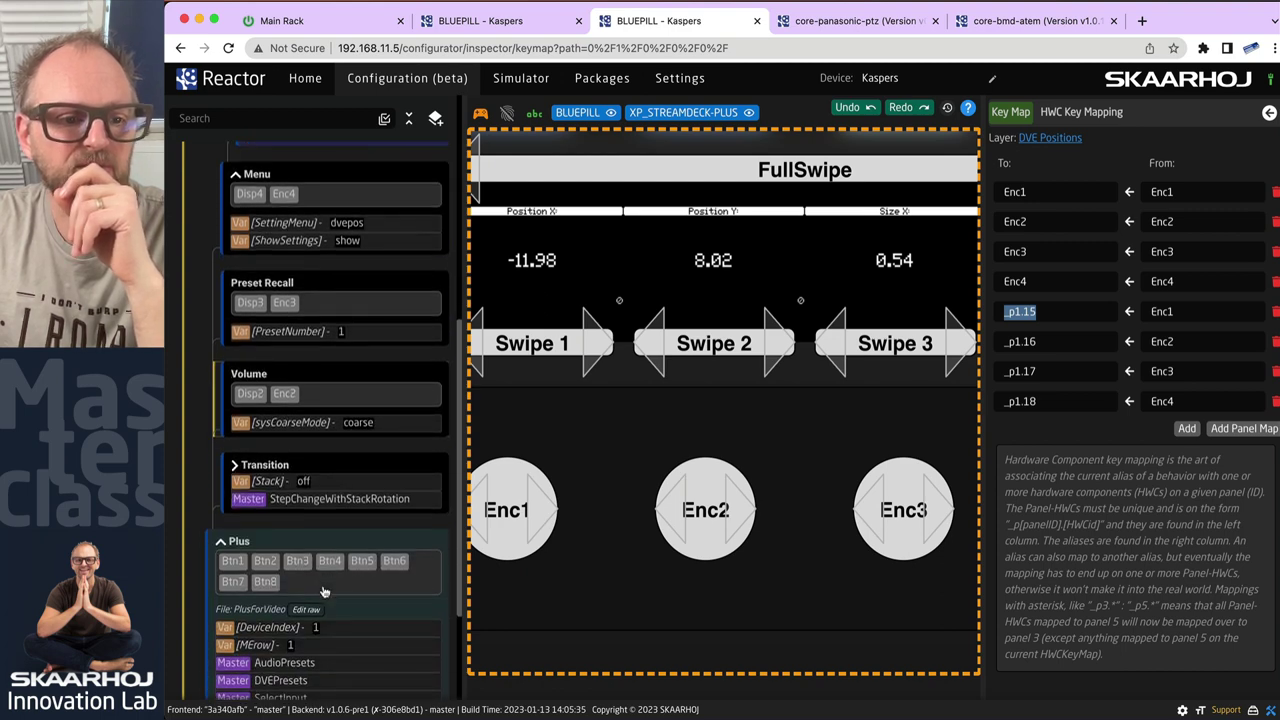
pyautogui.click(1065, 311)
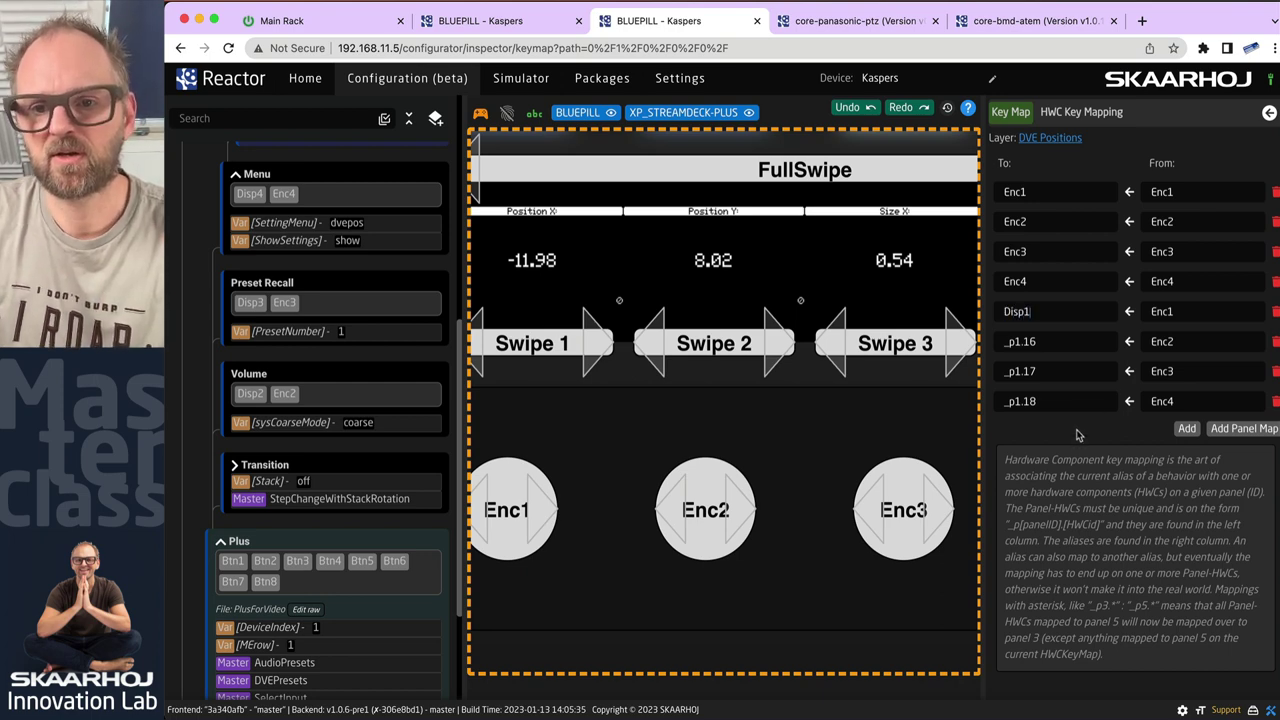
# Try Disp5 as the target alias of the second Enc1 mapping, and restore it to Disp1.
pyautogui.press('BackSpace')
pyautogui.write('5')
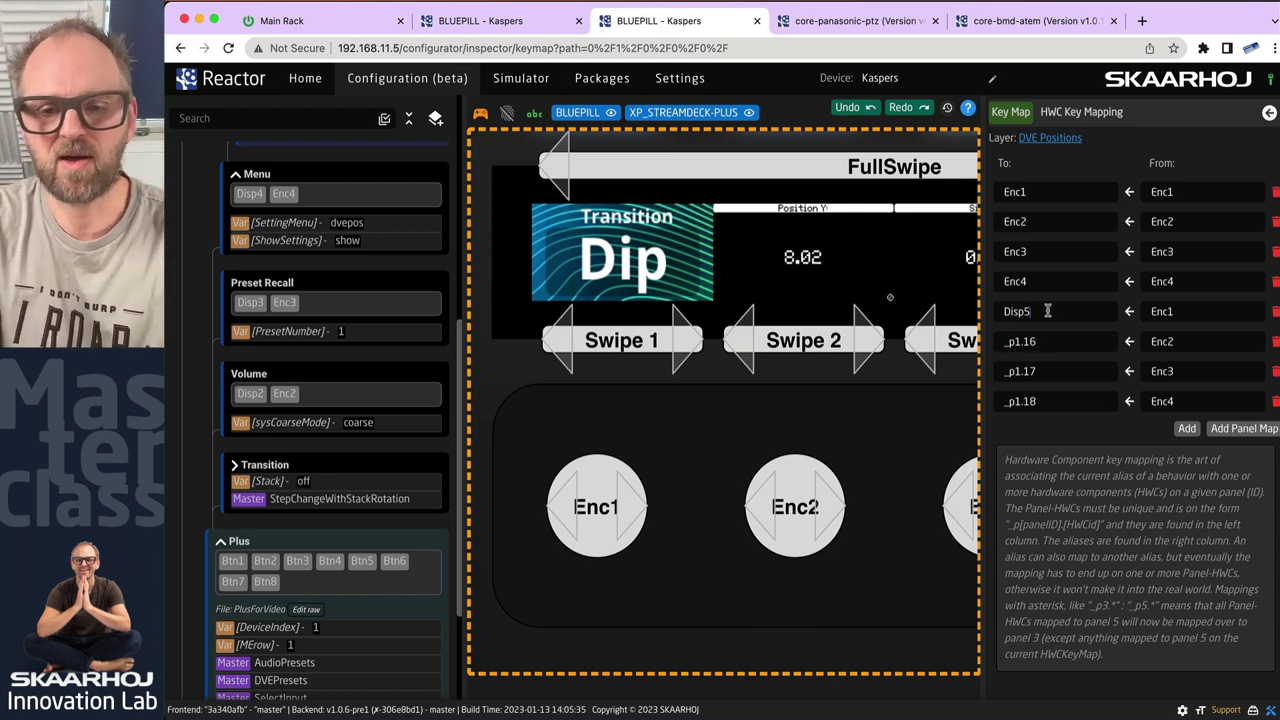
pyautogui.click(1047, 311)
pyautogui.press('BackSpace')
pyautogui.write('1')
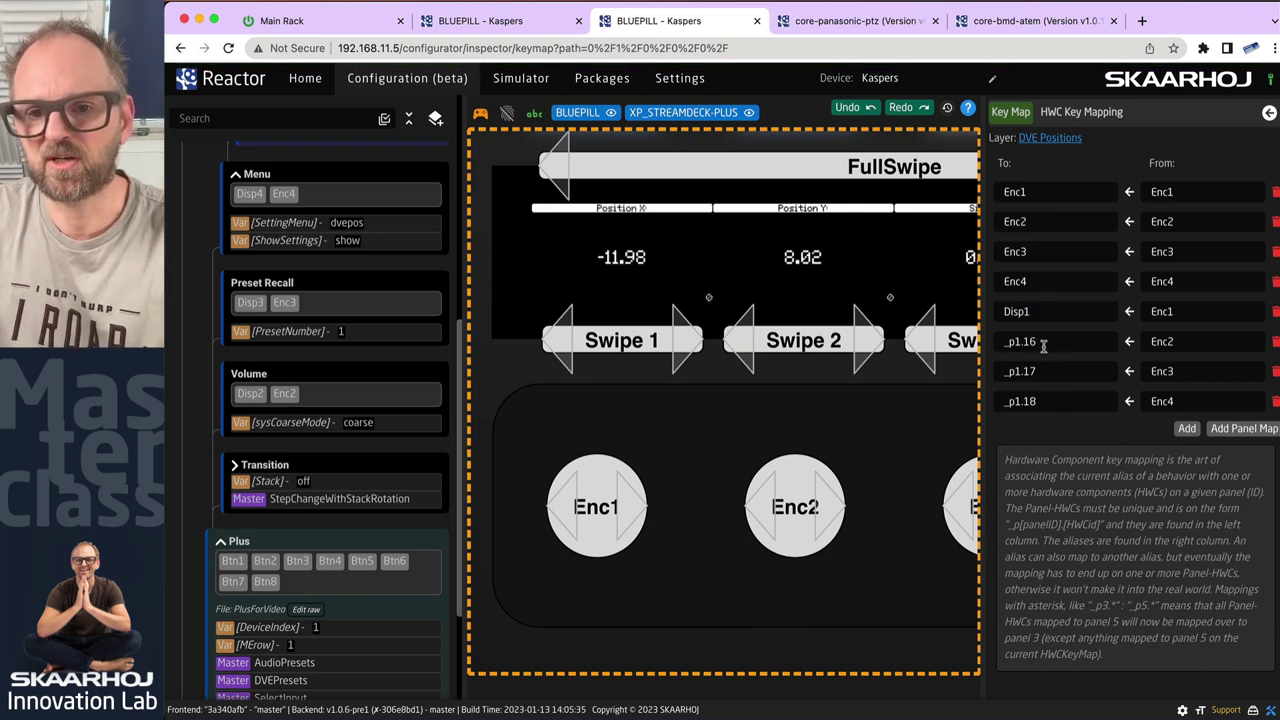
# Replace the _p1.16 and _p1.17 targets in the key mapping with the aliases Disp2 and Disp3.
pyautogui.doubleClick(1043, 342)
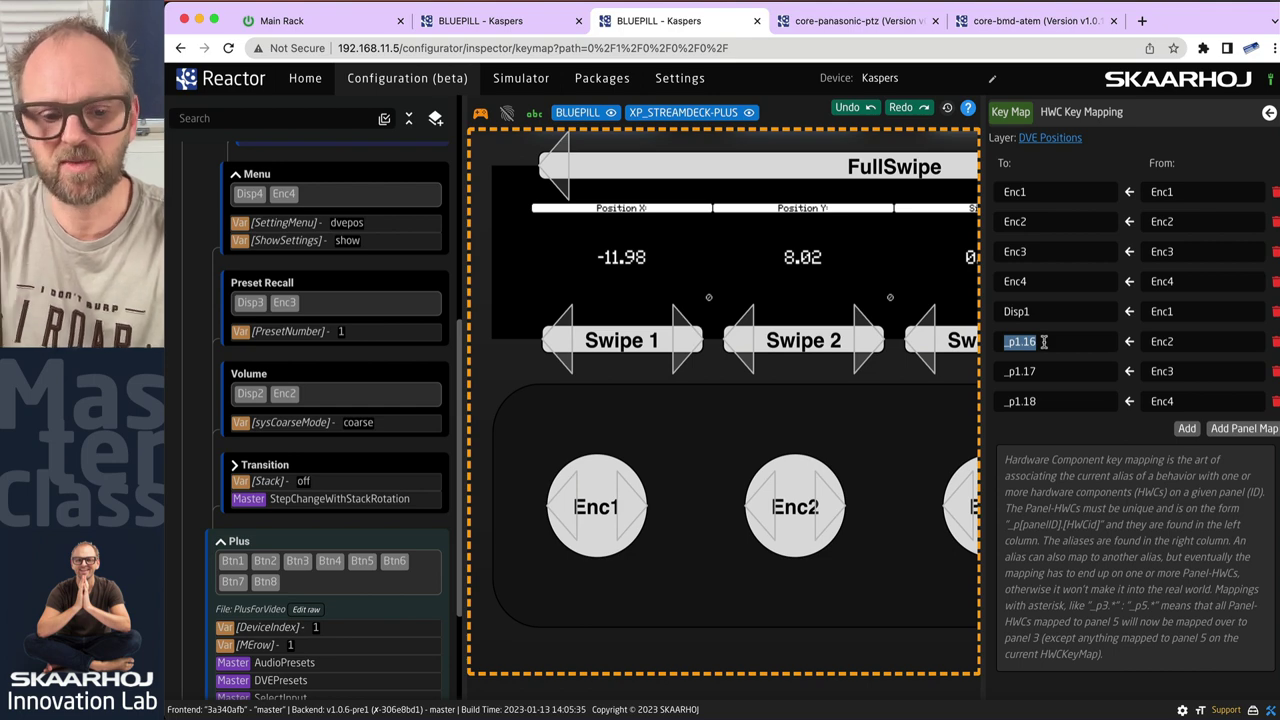
pyautogui.write('Dos')
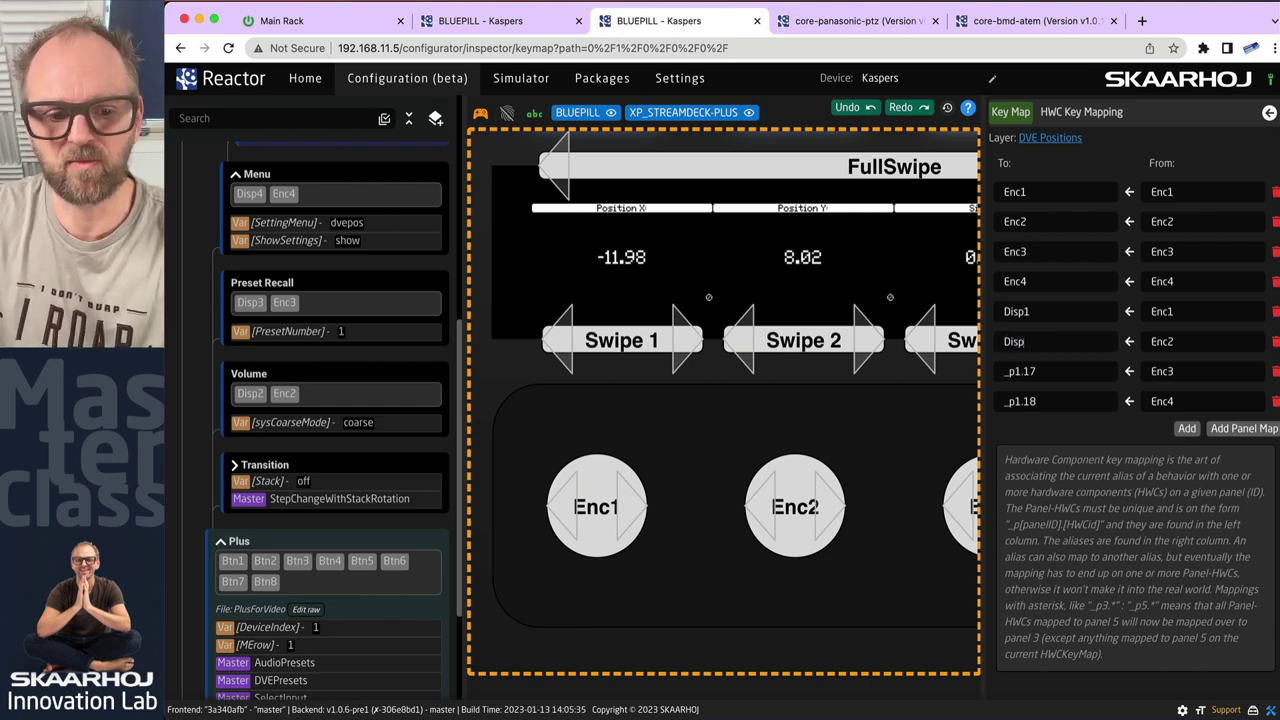
pyautogui.click(1048, 374)
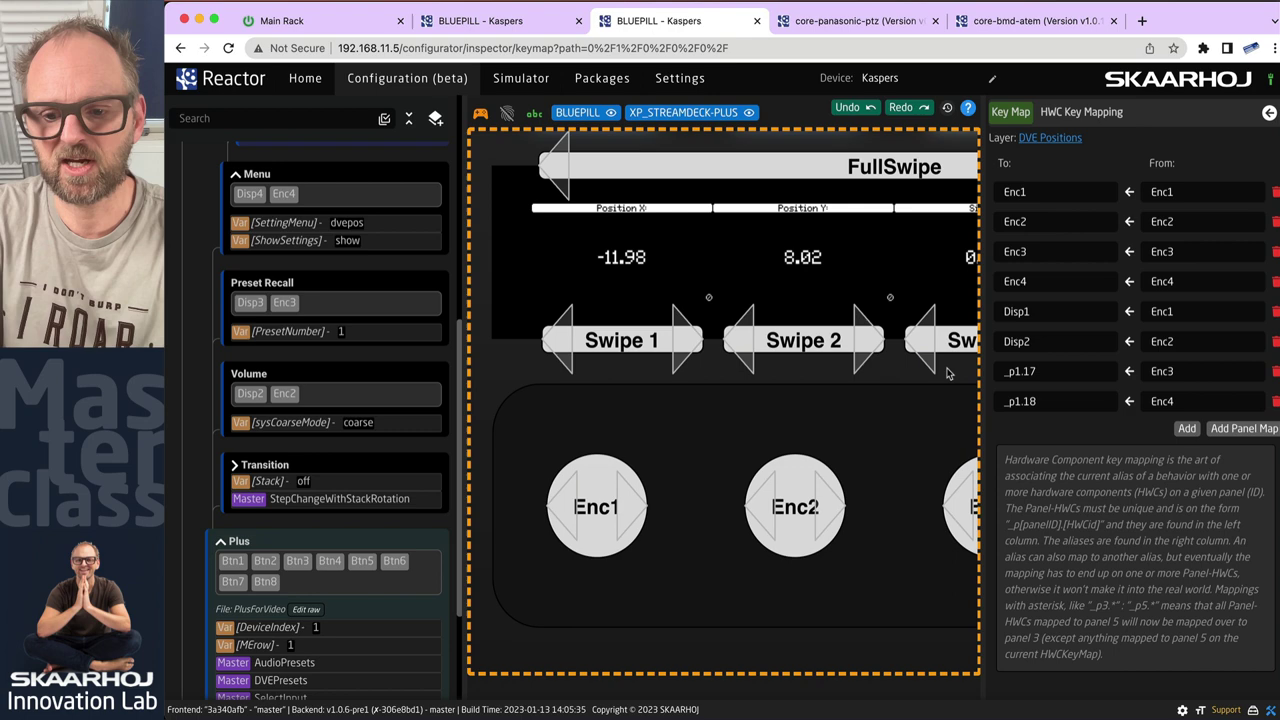
pyautogui.press('BackSpace')
pyautogui.press('BackSpace')
pyautogui.press('BackSpace')
pyautogui.press('BackSpace')
pyautogui.press('BackSpace')
pyautogui.press('BackSpace')
pyautogui.write('Dius')
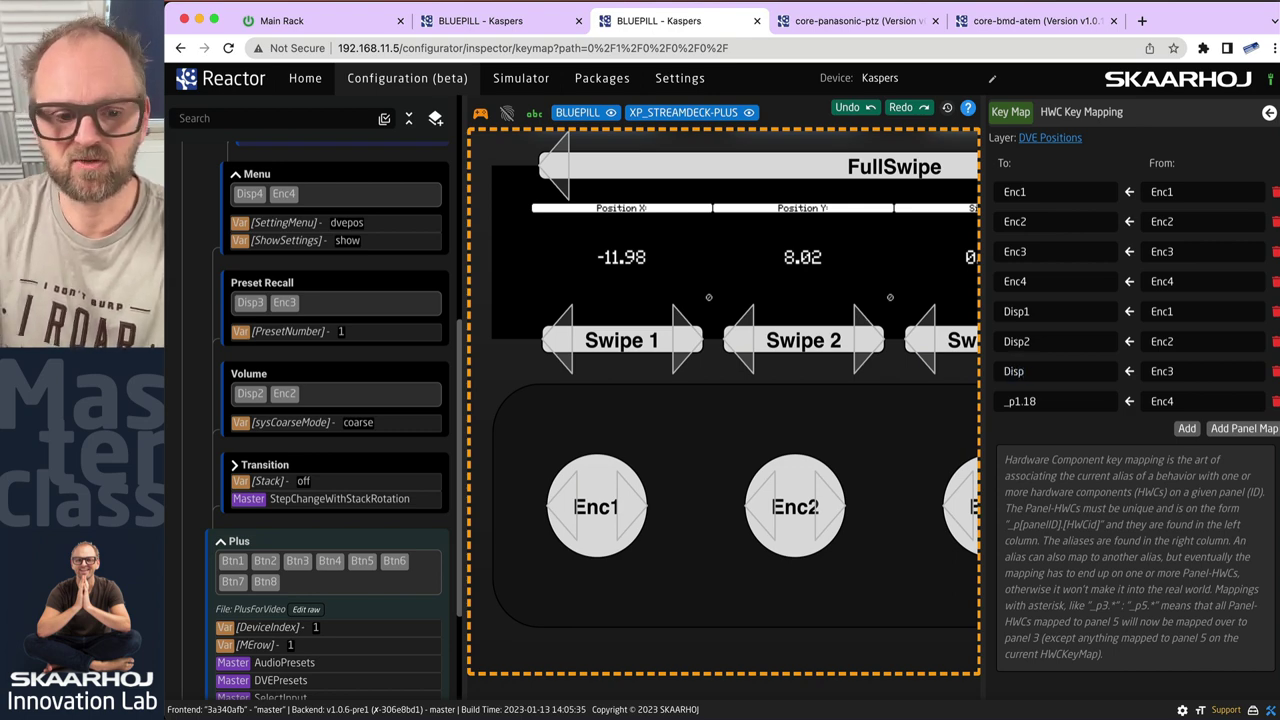
# Replace the _p1.18 target of the Enc4 mapping with the alias Disp4.
pyautogui.doubleClick(1034, 401)
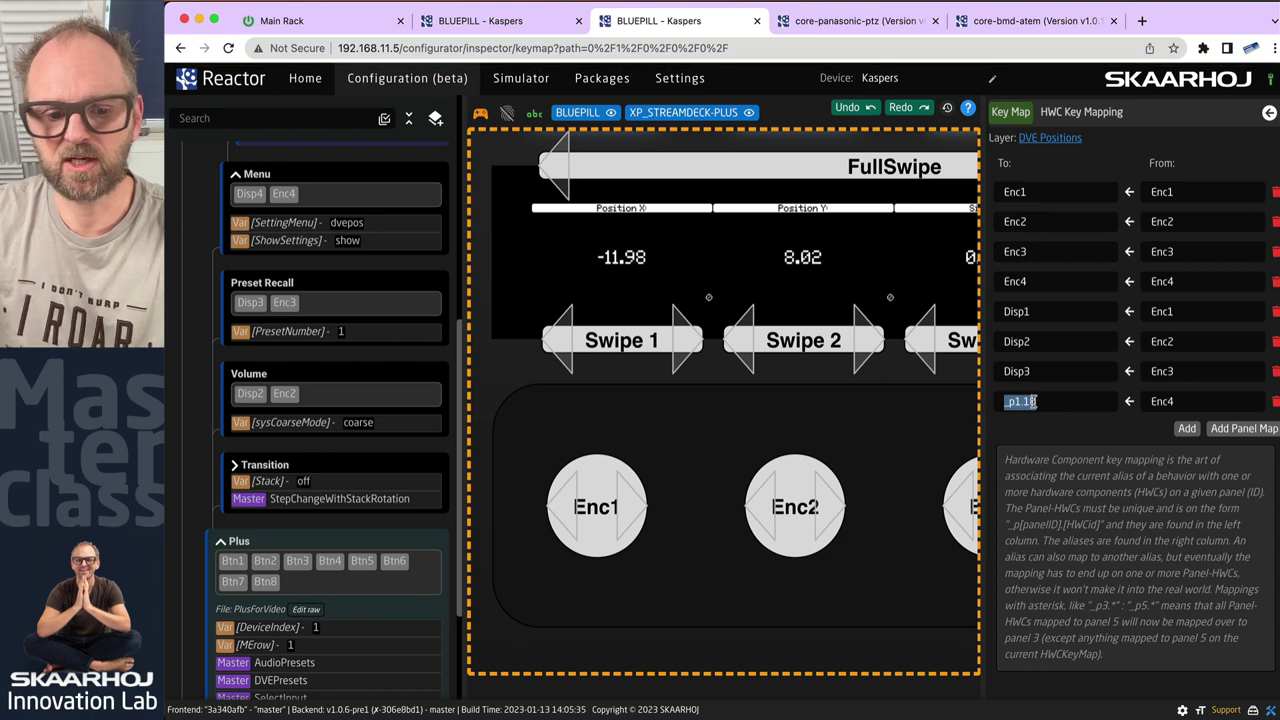
pyautogui.write('Disp4')
pyautogui.click(1073, 462)
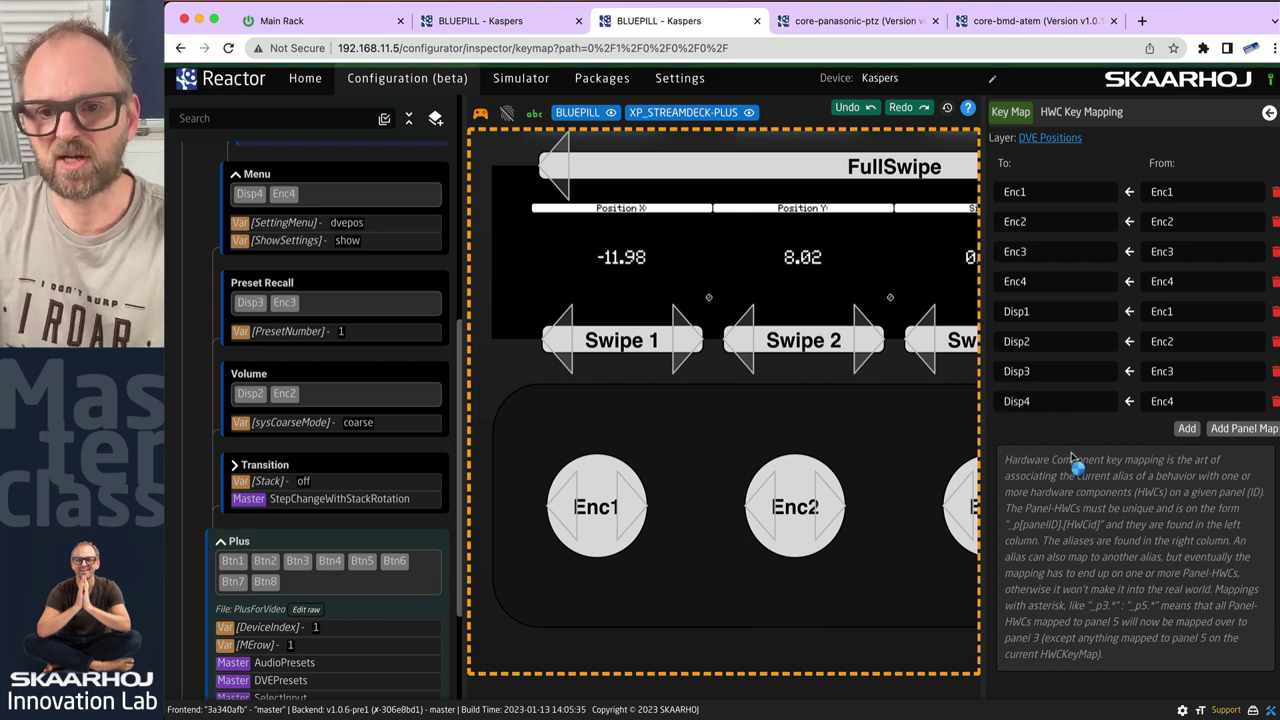
# Trace how the Enc1 alias maps to both Enc1 and Disp1 in DVE Positions, and examine the aliases used by the other layers.
pyautogui.scroll(5, 349, 361)
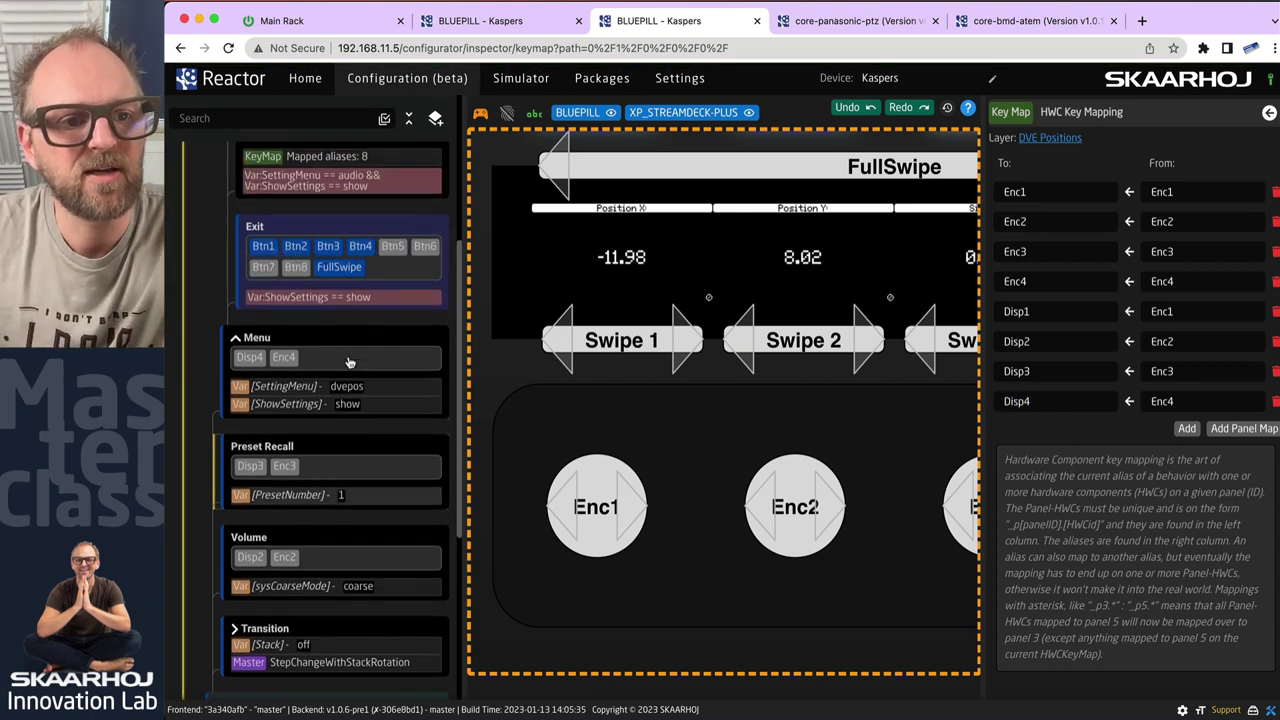
pyautogui.scroll(2, 339, 248)
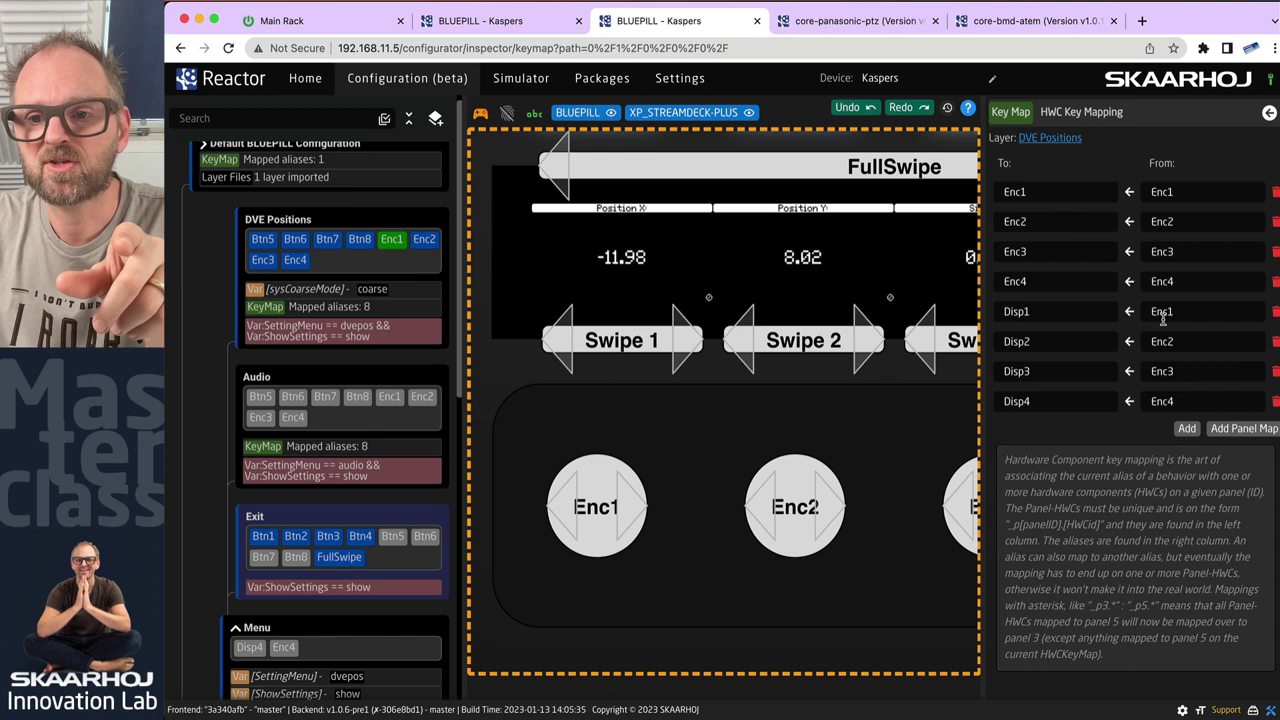
pyautogui.moveTo(1045, 312); pyautogui.dragTo(1002, 312)
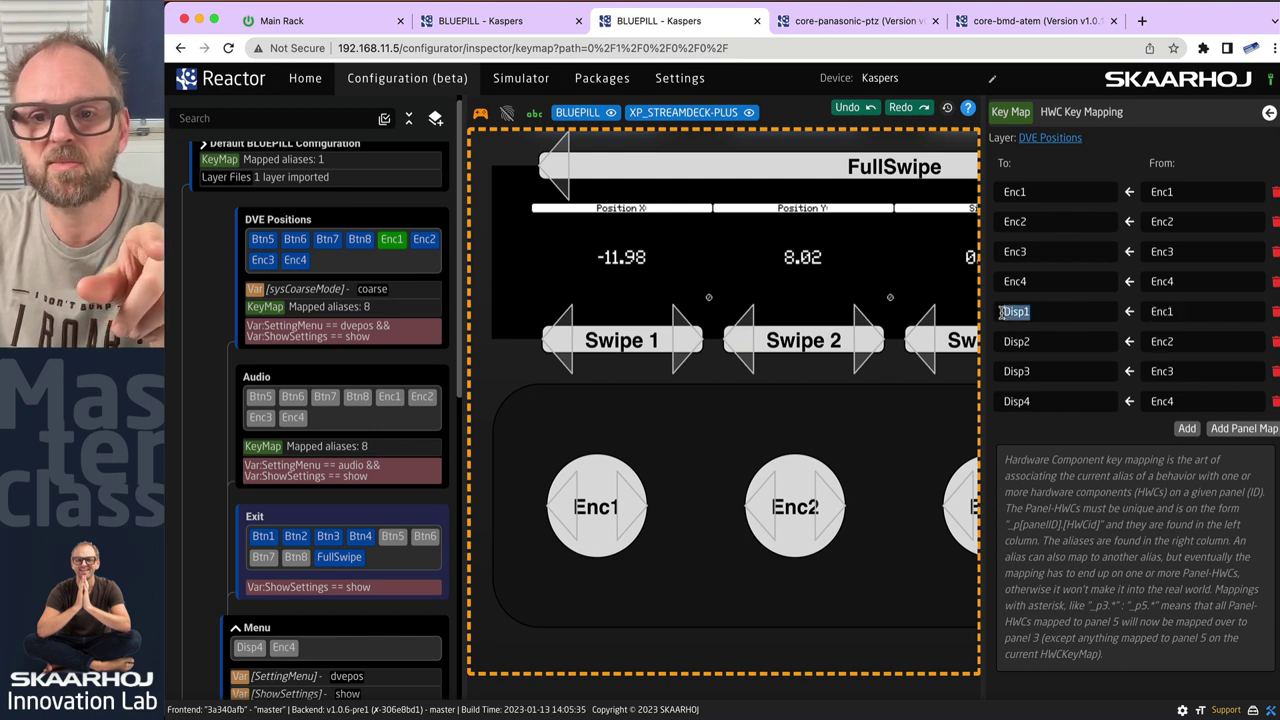
pyautogui.moveTo(1178, 192); pyautogui.dragTo(1128, 198)
pyautogui.moveTo(1030, 192); pyautogui.dragTo(982, 190)
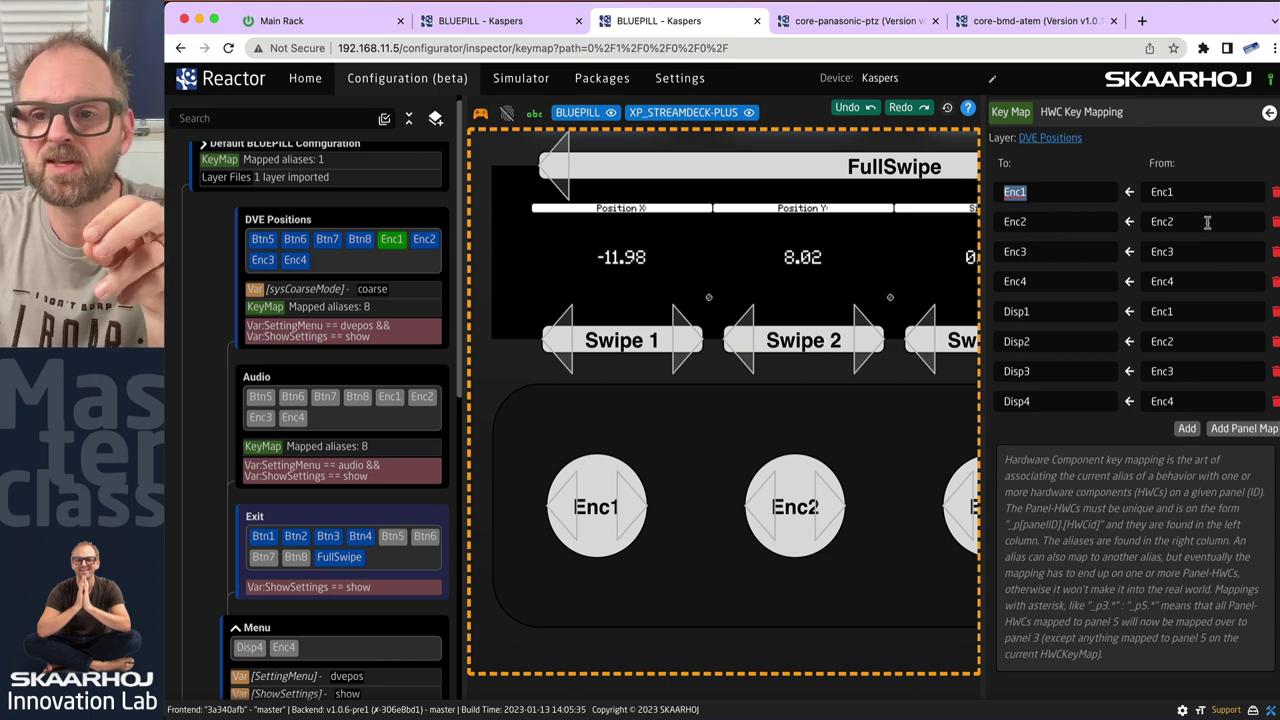
pyautogui.moveTo(1180, 310); pyautogui.dragTo(1137, 314)
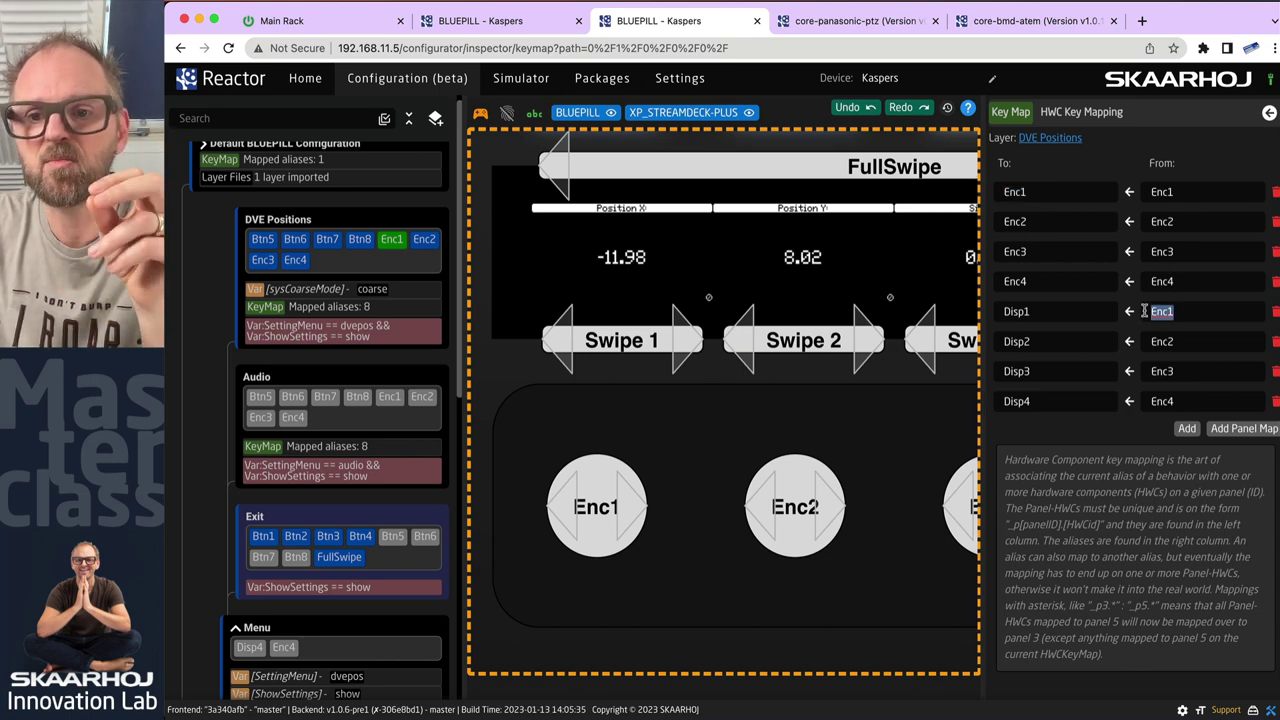
pyautogui.moveTo(1044, 309); pyautogui.dragTo(994, 309)
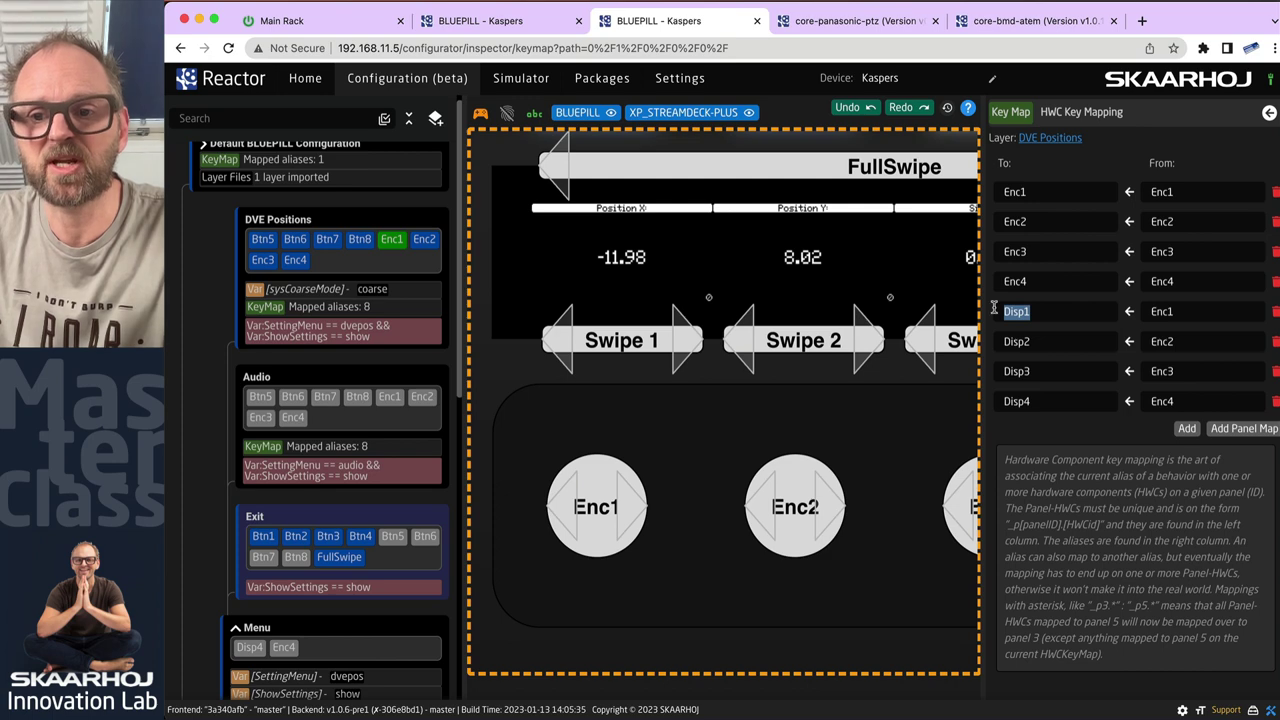
pyautogui.doubleClick(1168, 312)
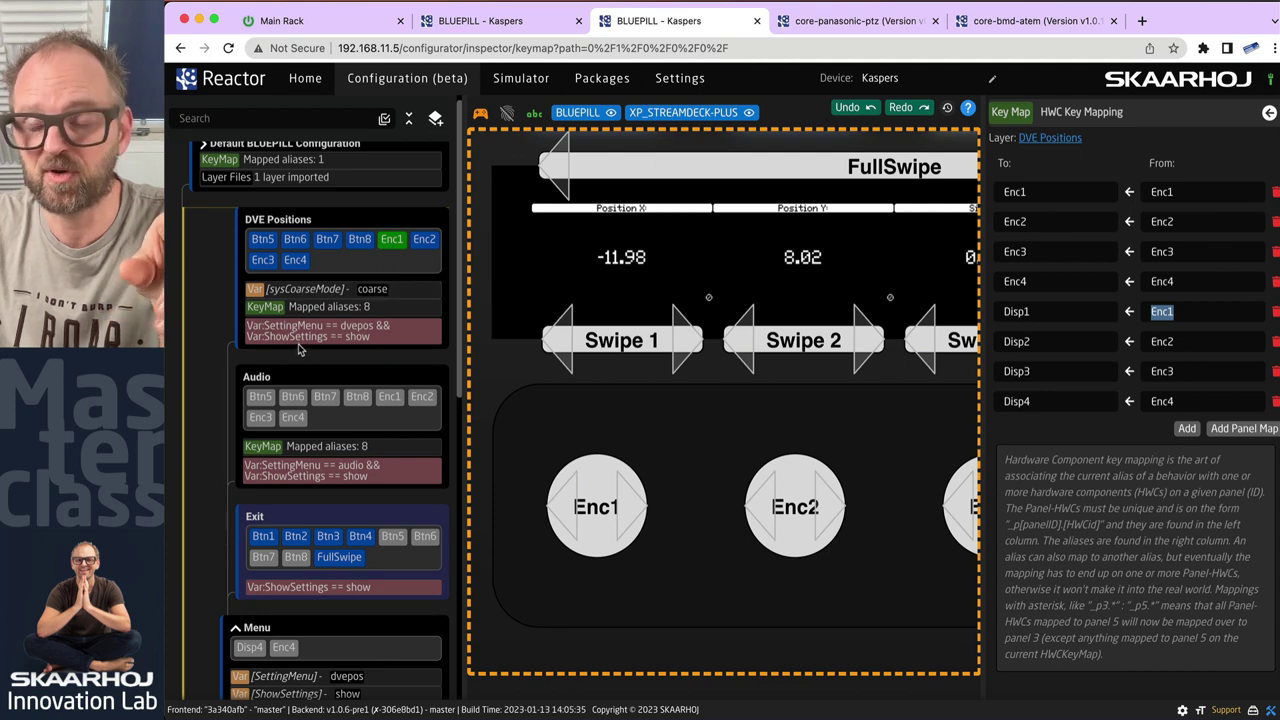
pyautogui.click(1060, 193)
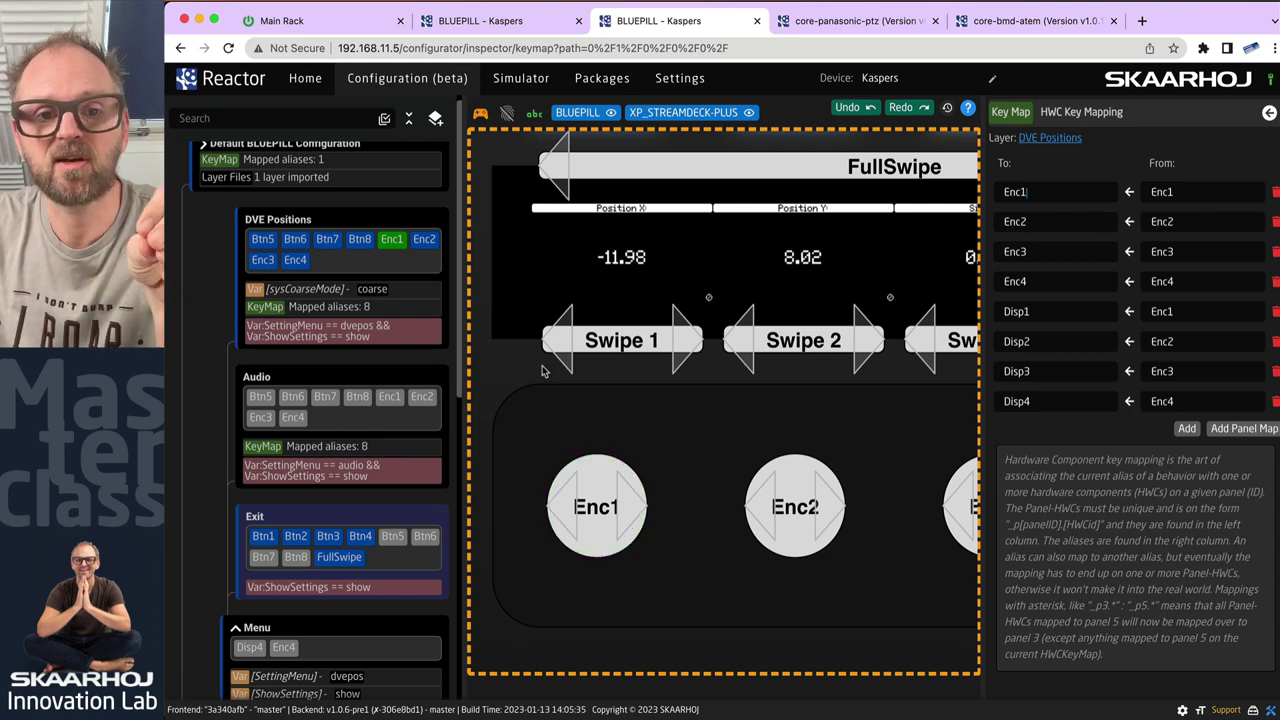
pyautogui.scroll(-5, 314, 405)
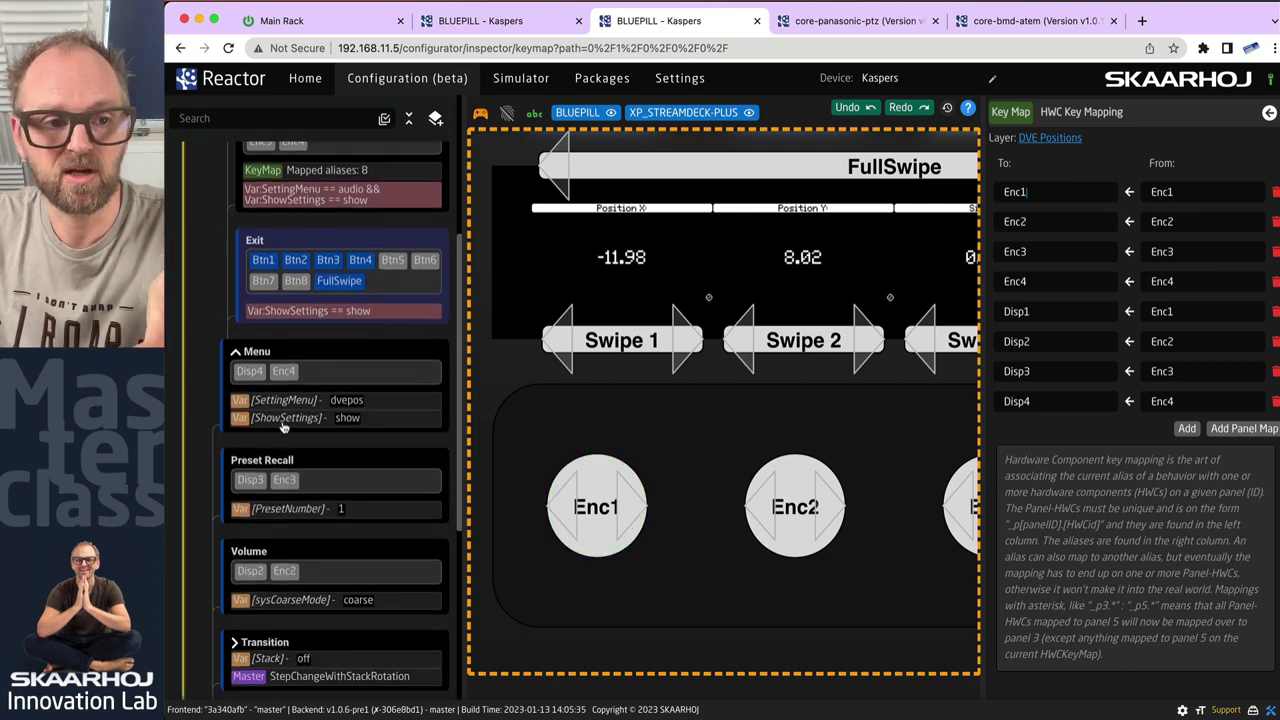
pyautogui.scroll(5, 314, 405)
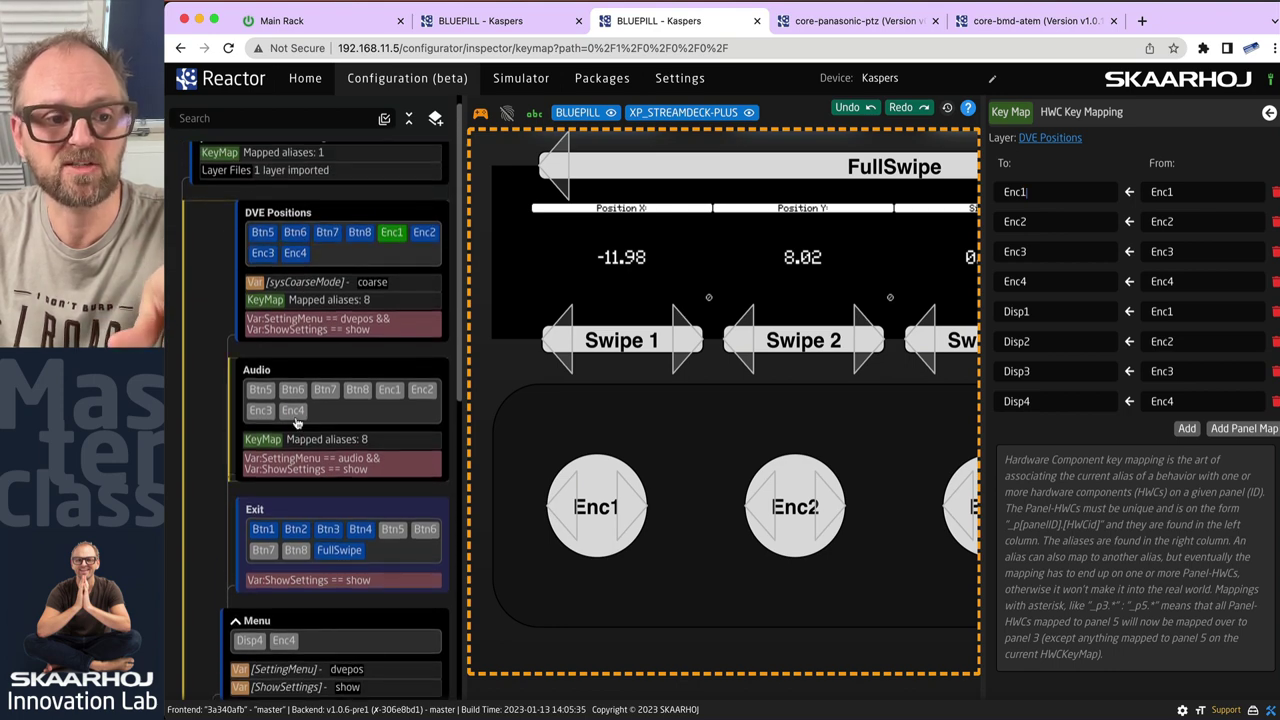
pyautogui.scroll(-3, 295, 490)
pyautogui.scroll(-7, 288, 500)
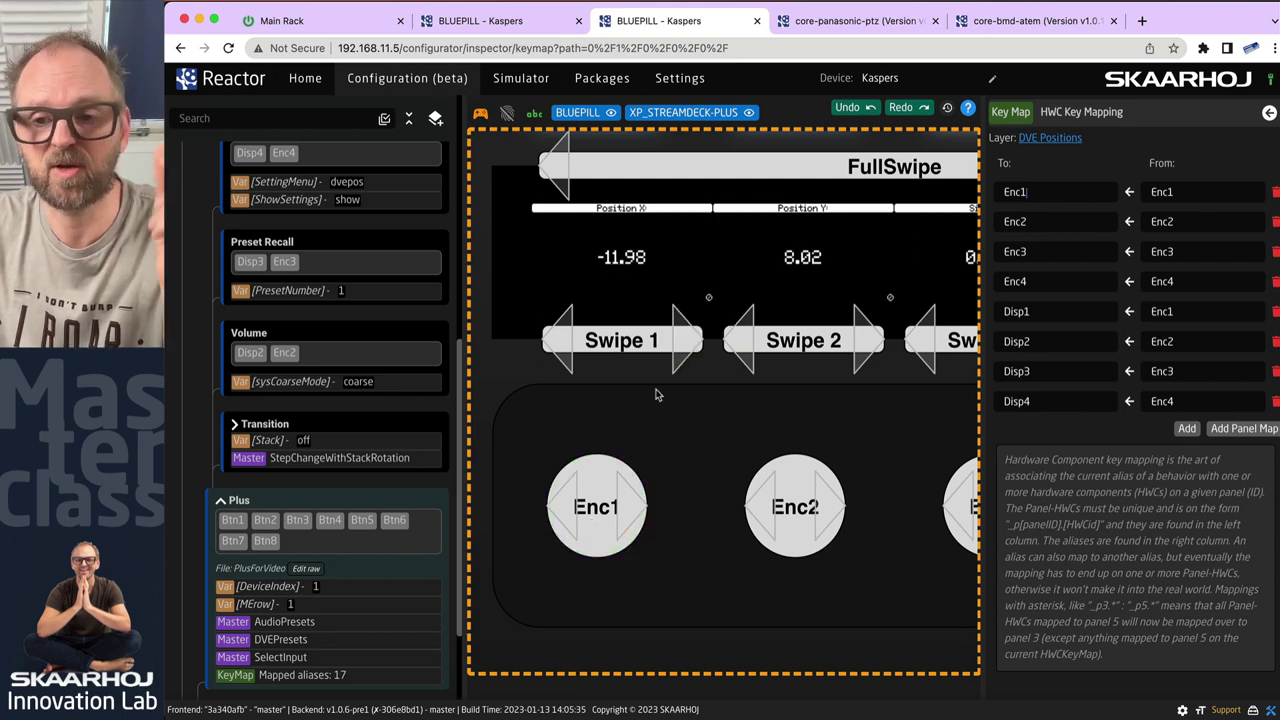
# In the Audio layer's key mapping, set the display targets of Enc1 through Enc4 to Disp1, Disp2, Disp3 and Disp4.
pyautogui.scroll(10, 350, 437)
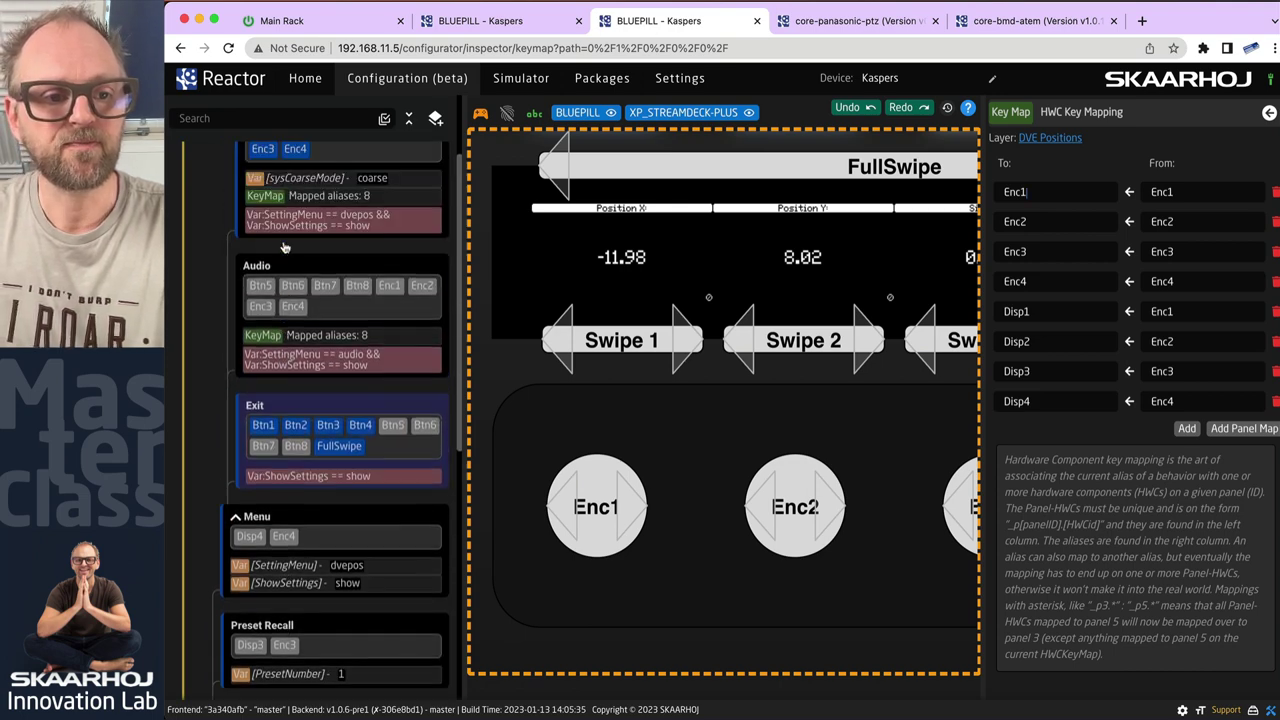
pyautogui.click(328, 457)
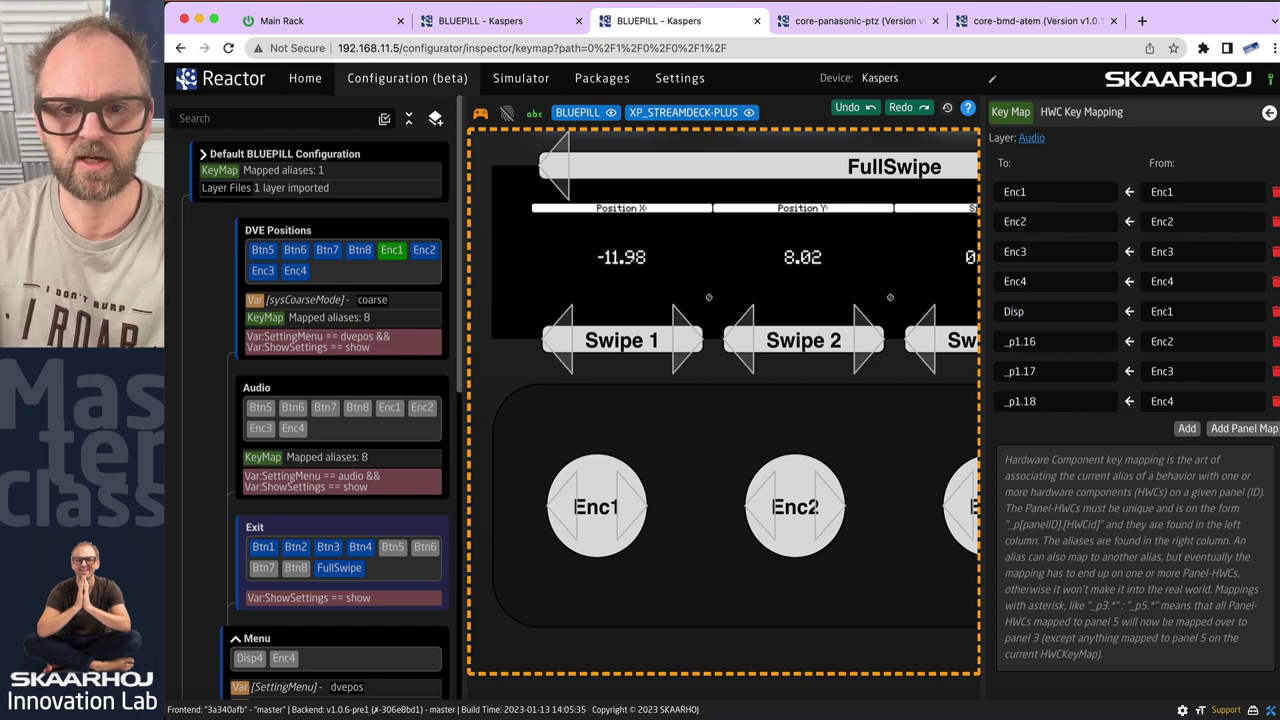
pyautogui.moveTo(1053, 338); pyautogui.dragTo(998, 338)
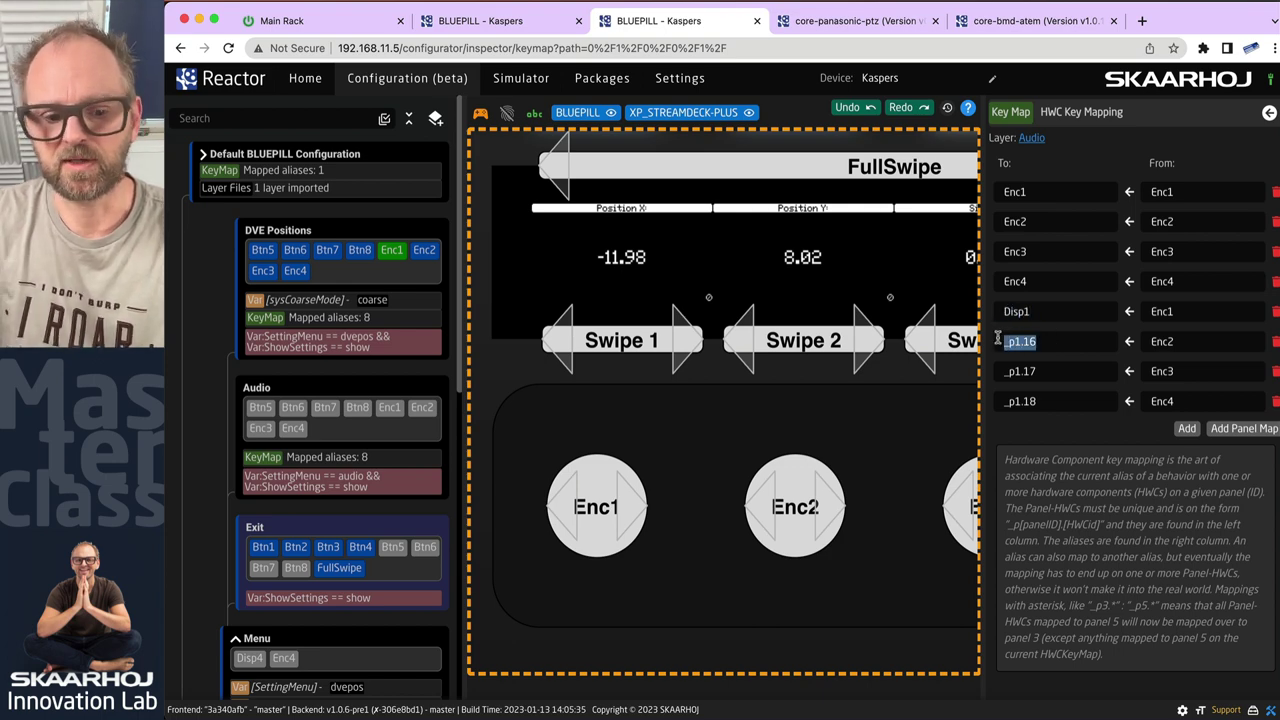
pyautogui.write('Disp2')
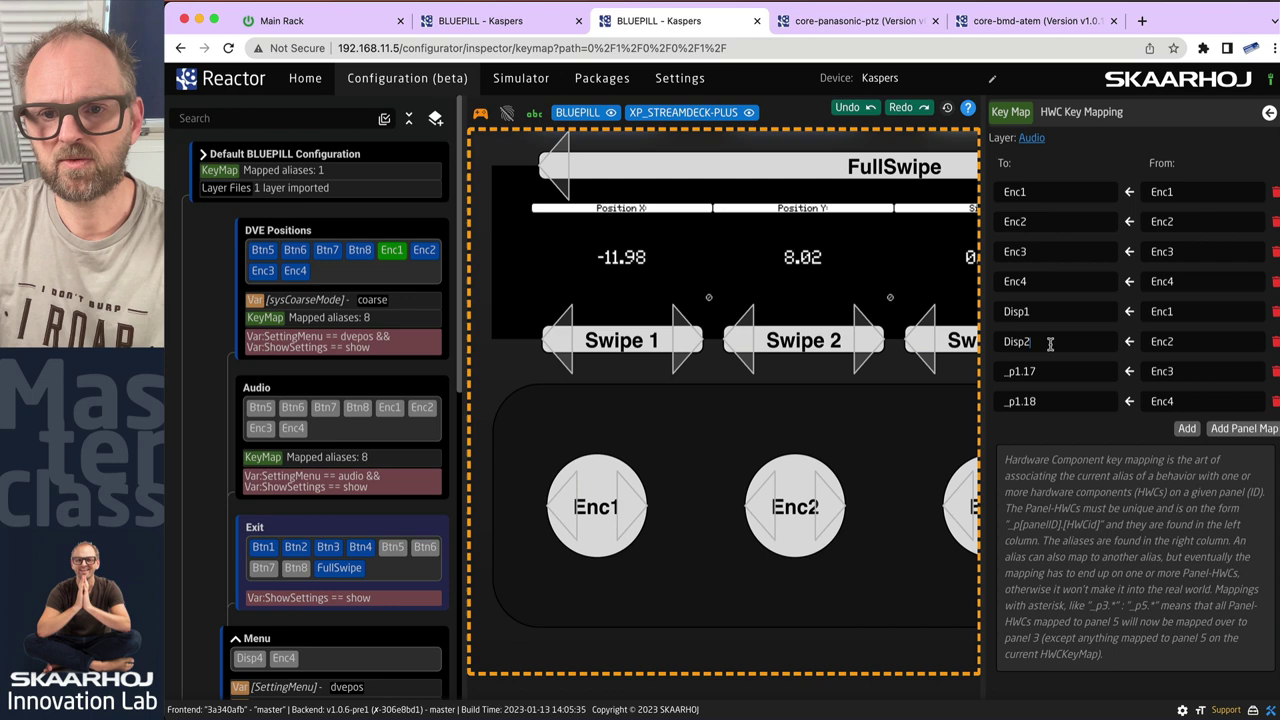
pyautogui.moveTo(1050, 371); pyautogui.dragTo(1044, 401)
pyautogui.write('D')
pyautogui.write('Dis')
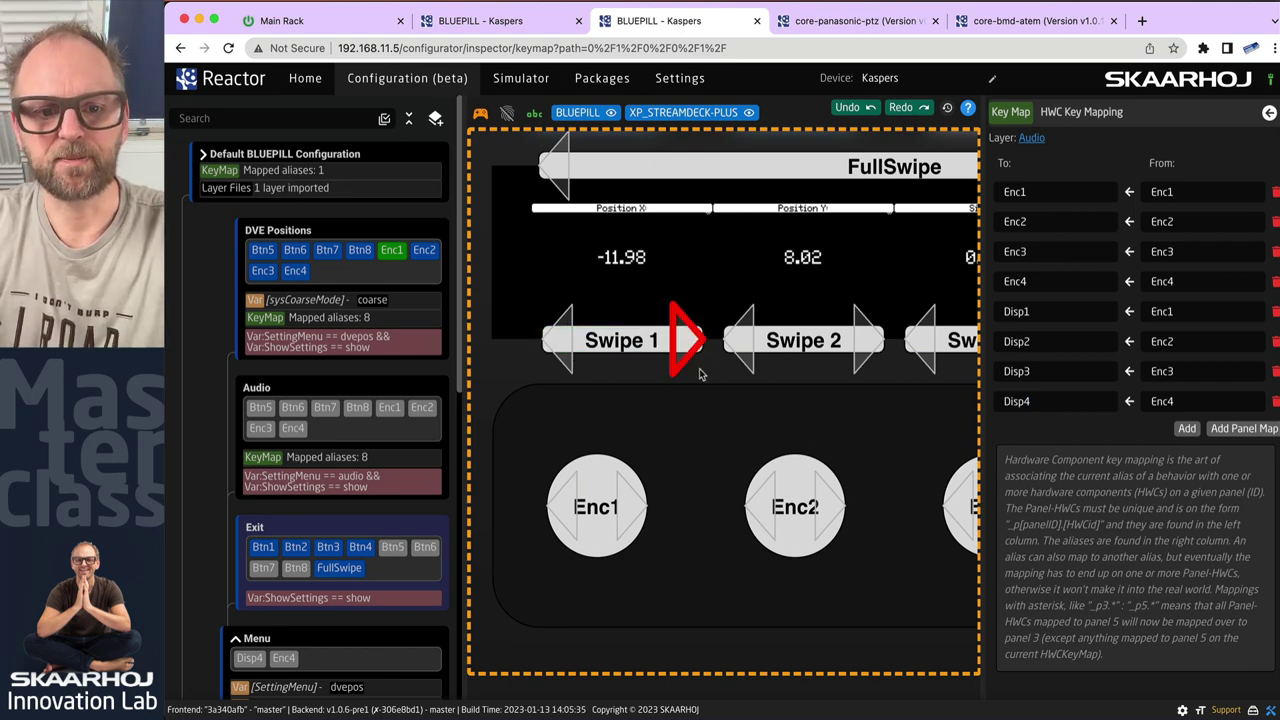
# Trigger Enc4 on the simulated Stream Deck Plus to switch the DVE Positions layer's sysCoarseMode to fine.
pyautogui.scroll(-3, 705, 388)
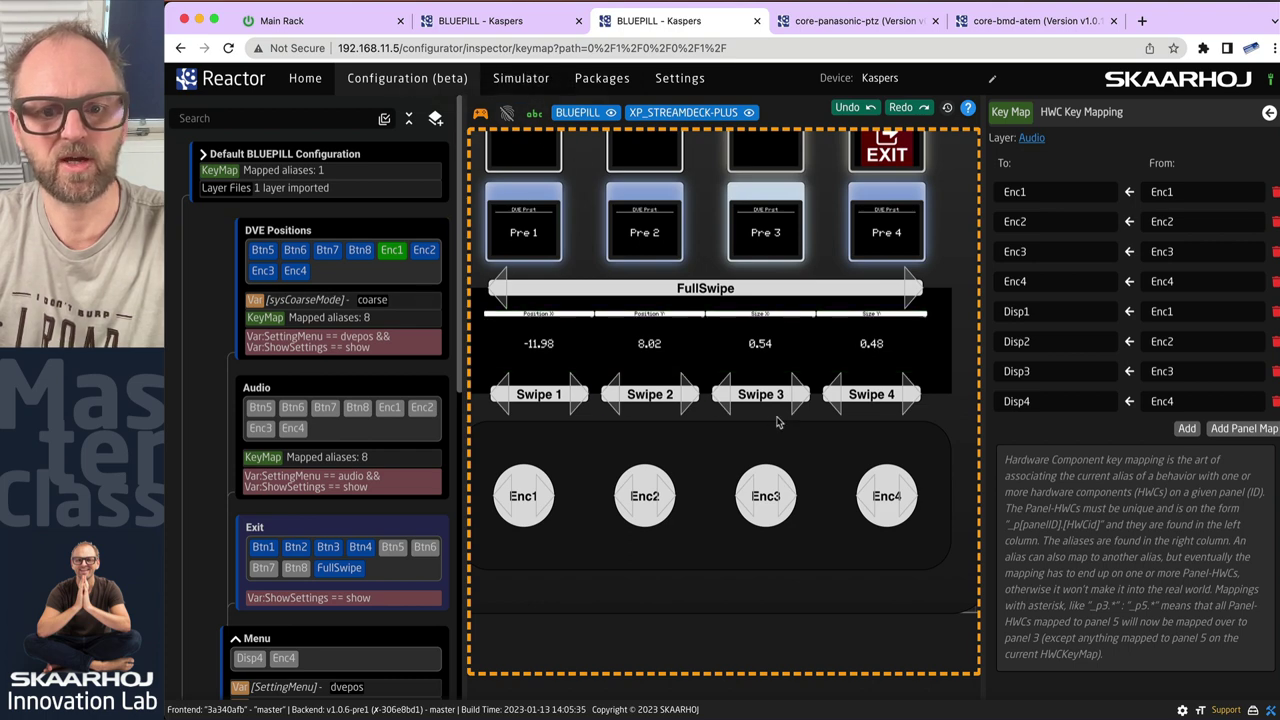
pyautogui.click(886, 496)
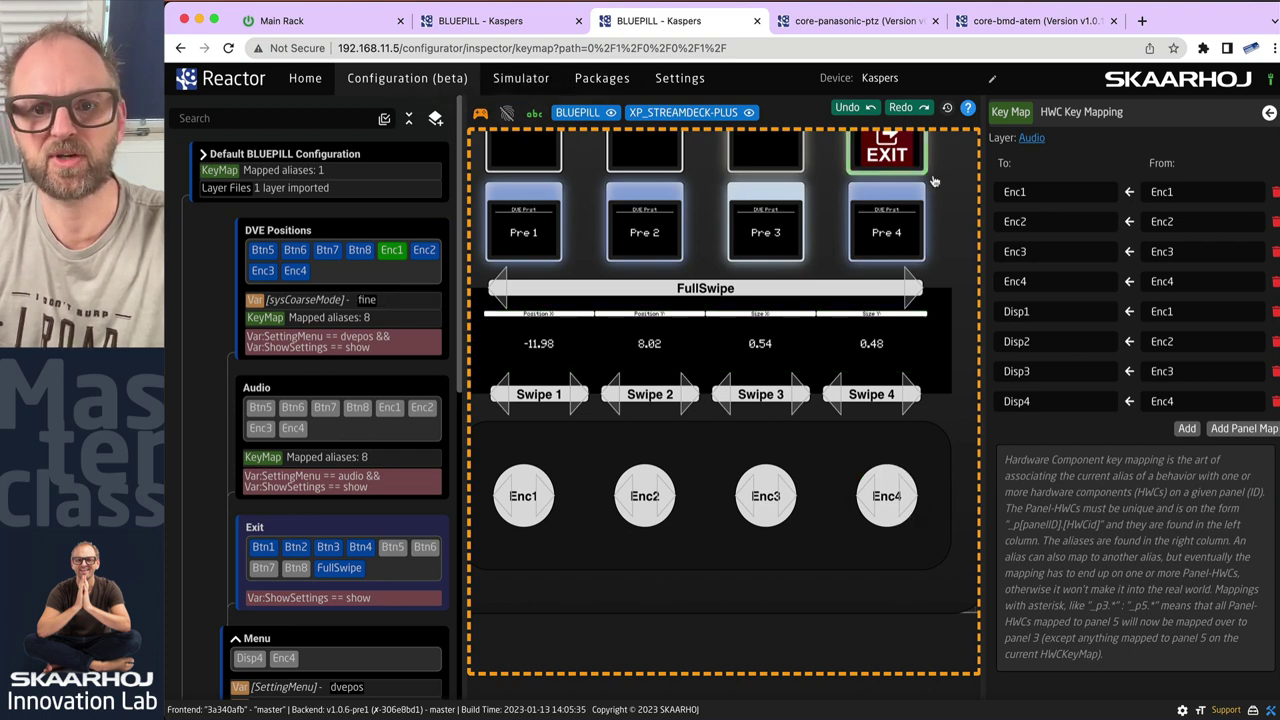
pyautogui.scroll(2, 890, 260)
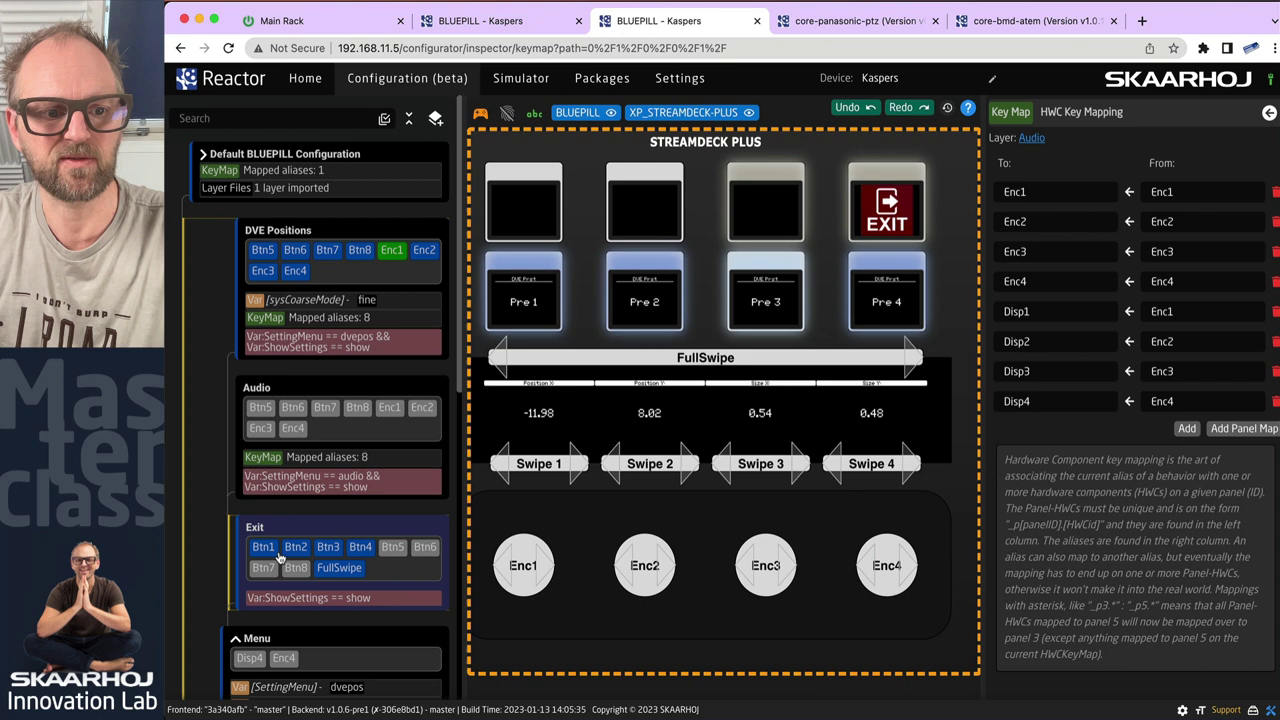
# Inspect the Exit layer's Btn4 behavior, checking its MatchValue options and the JSON with its inline image.
pyautogui.click(360, 547)
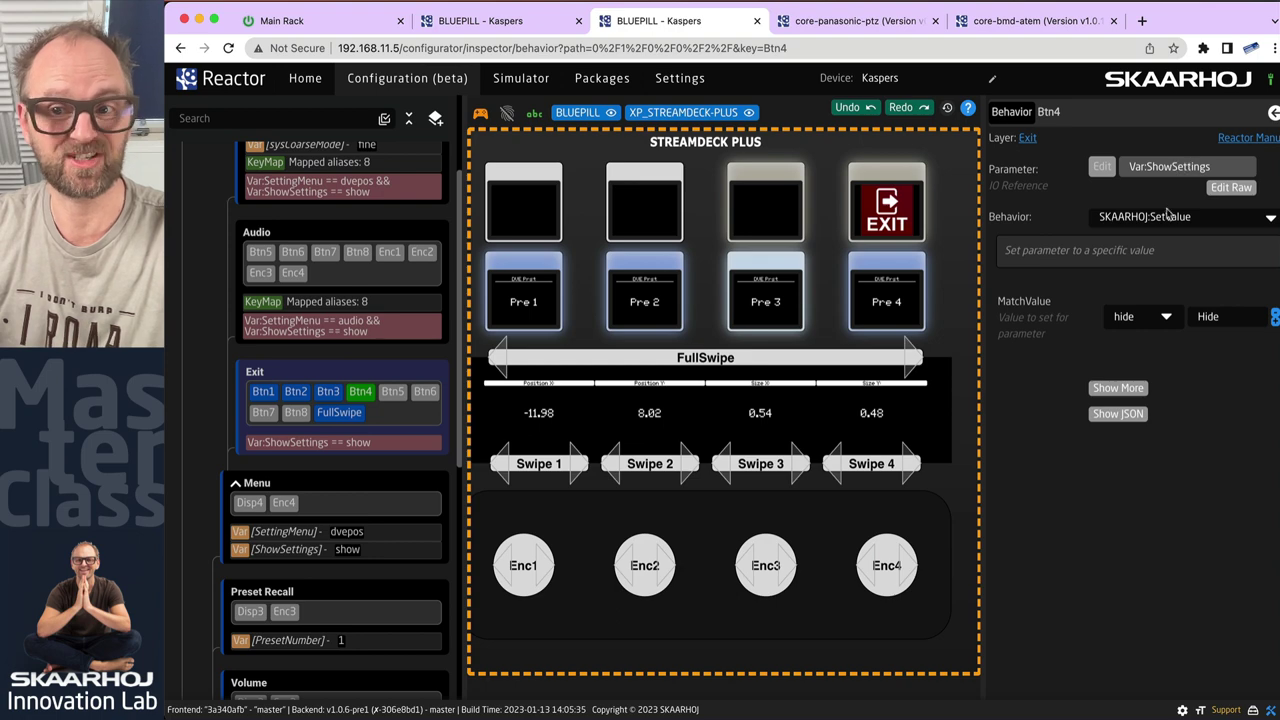
pyautogui.click(1165, 318)
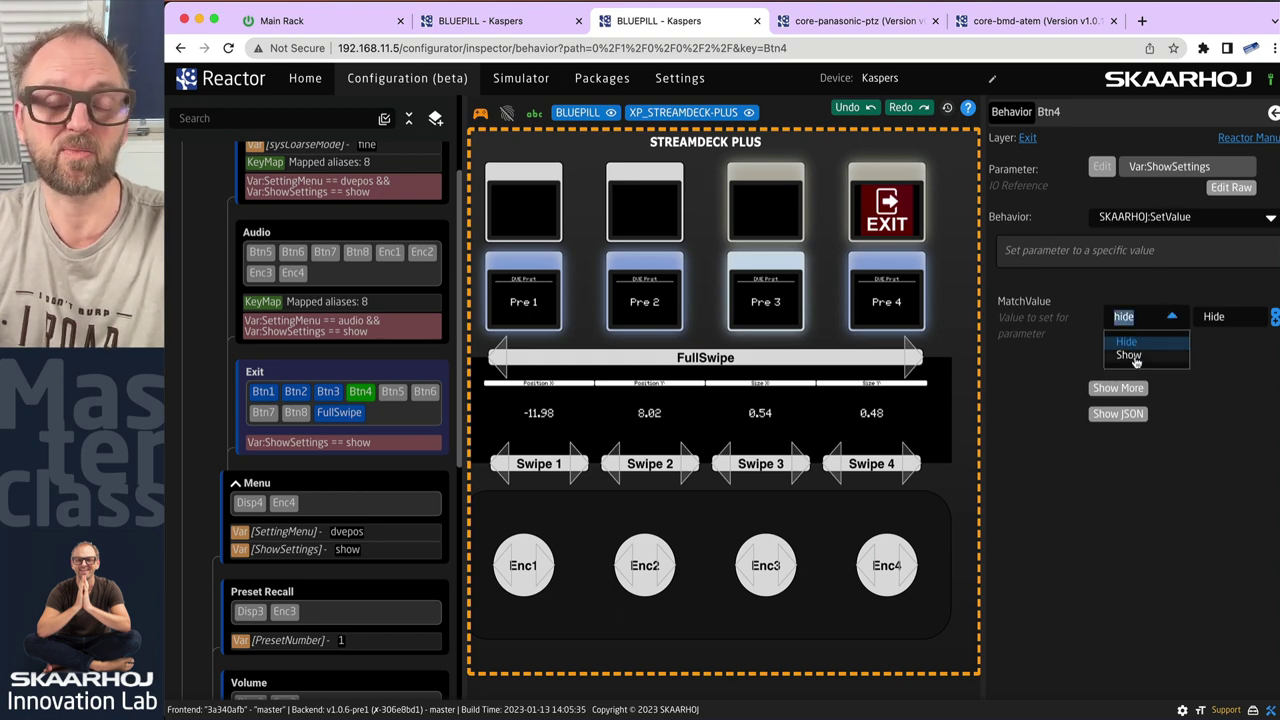
pyautogui.click(1155, 402)
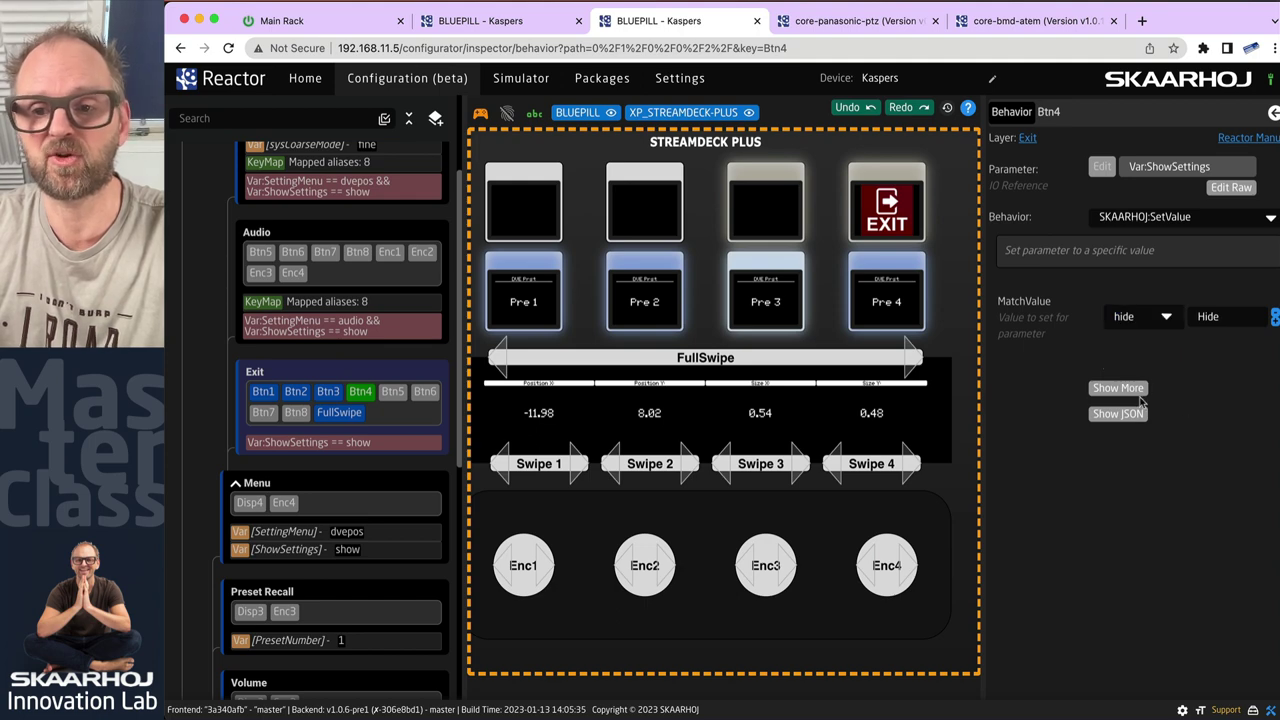
pyautogui.click(1125, 415)
pyautogui.scroll(-5, 1095, 500)
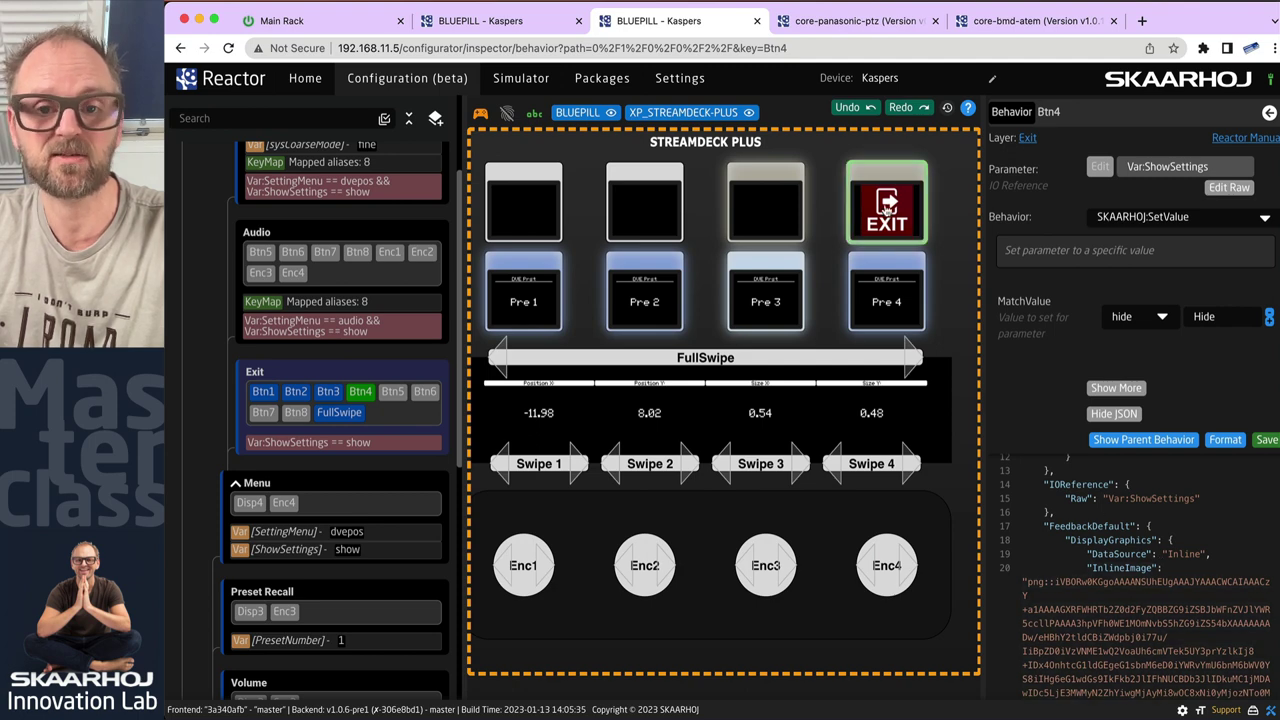
# Test leaving the settings with the EXIT key and re-entering them with Enc4, comparing the Menu layer's ShowSettings variable.
pyautogui.click(890, 212)
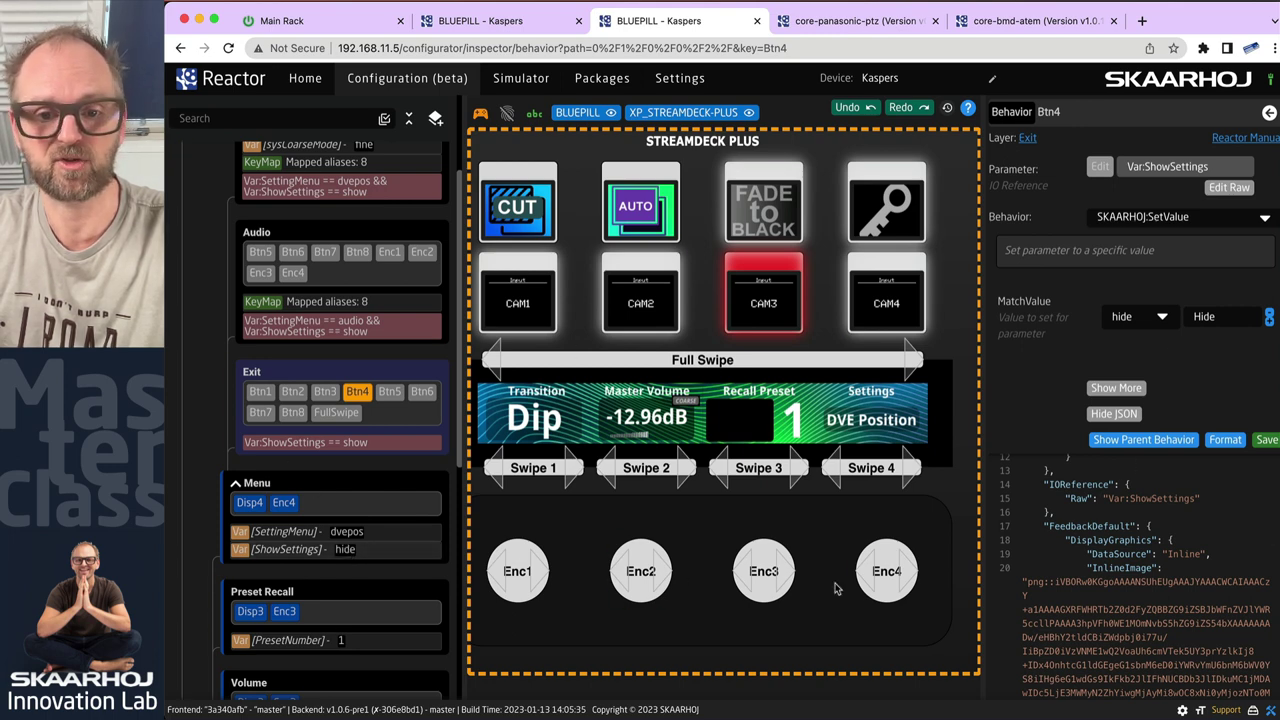
pyautogui.click(888, 577)
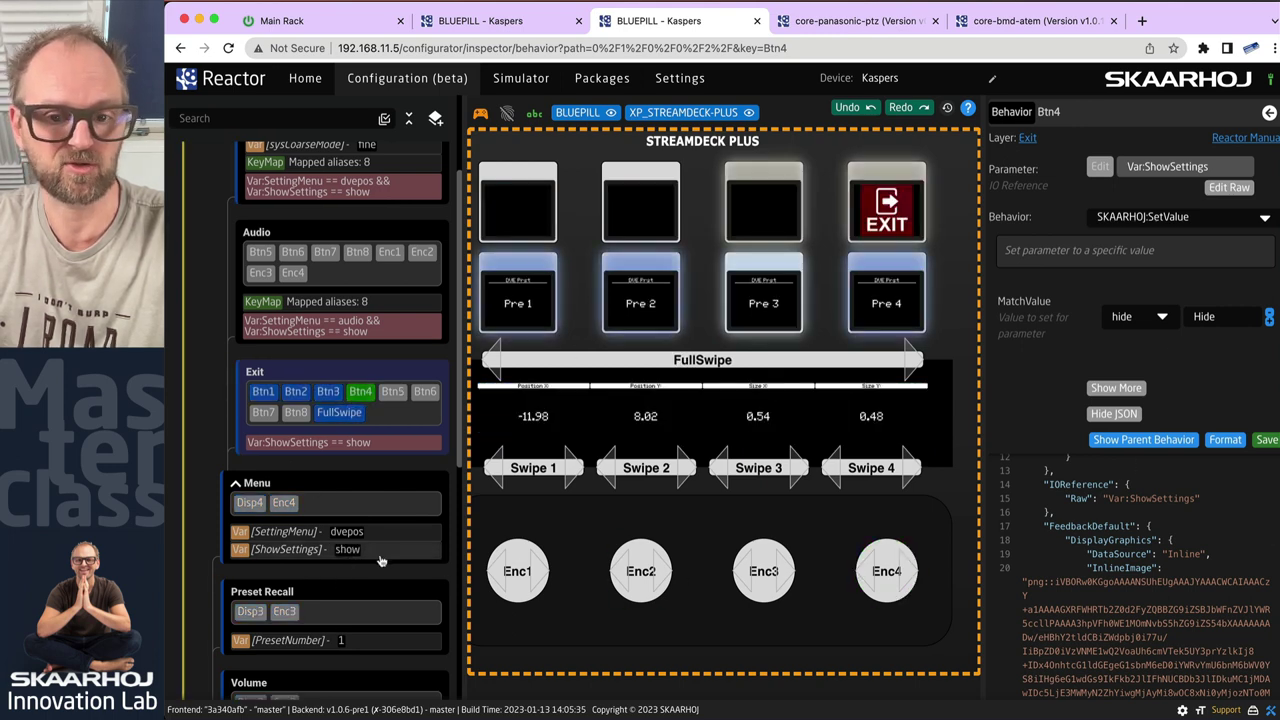
pyautogui.click(875, 205)
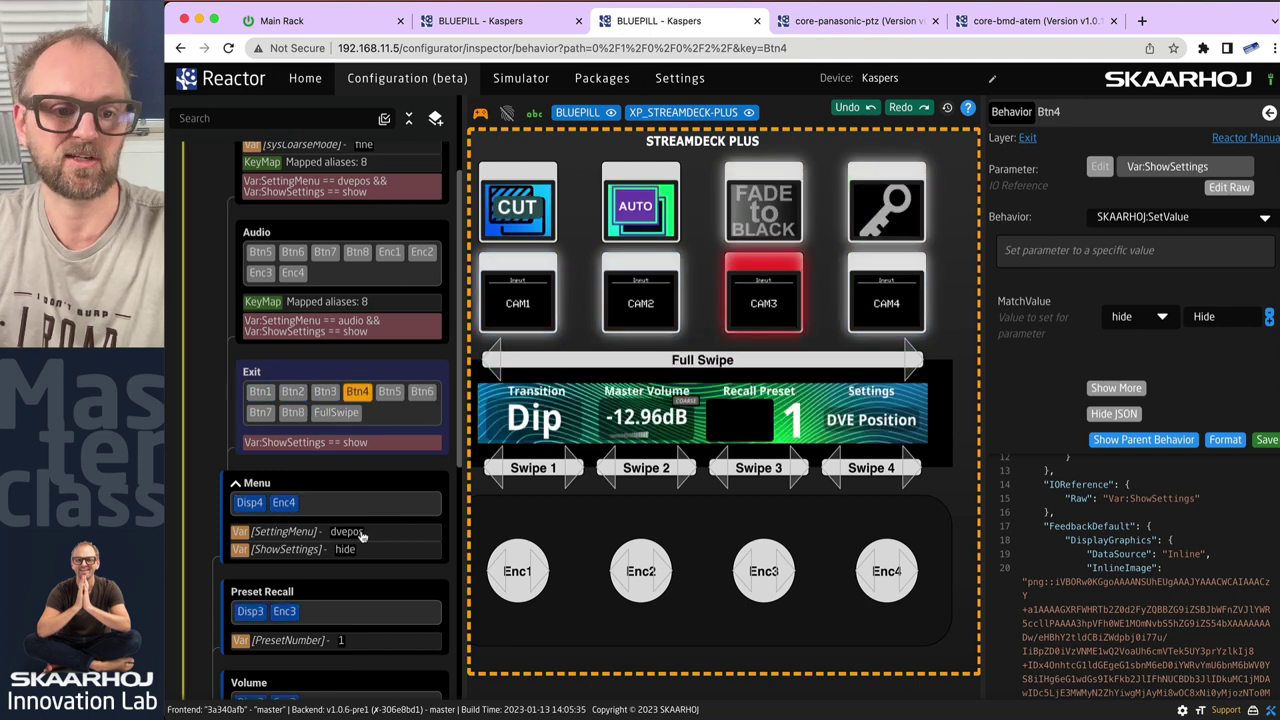
pyautogui.click(883, 560)
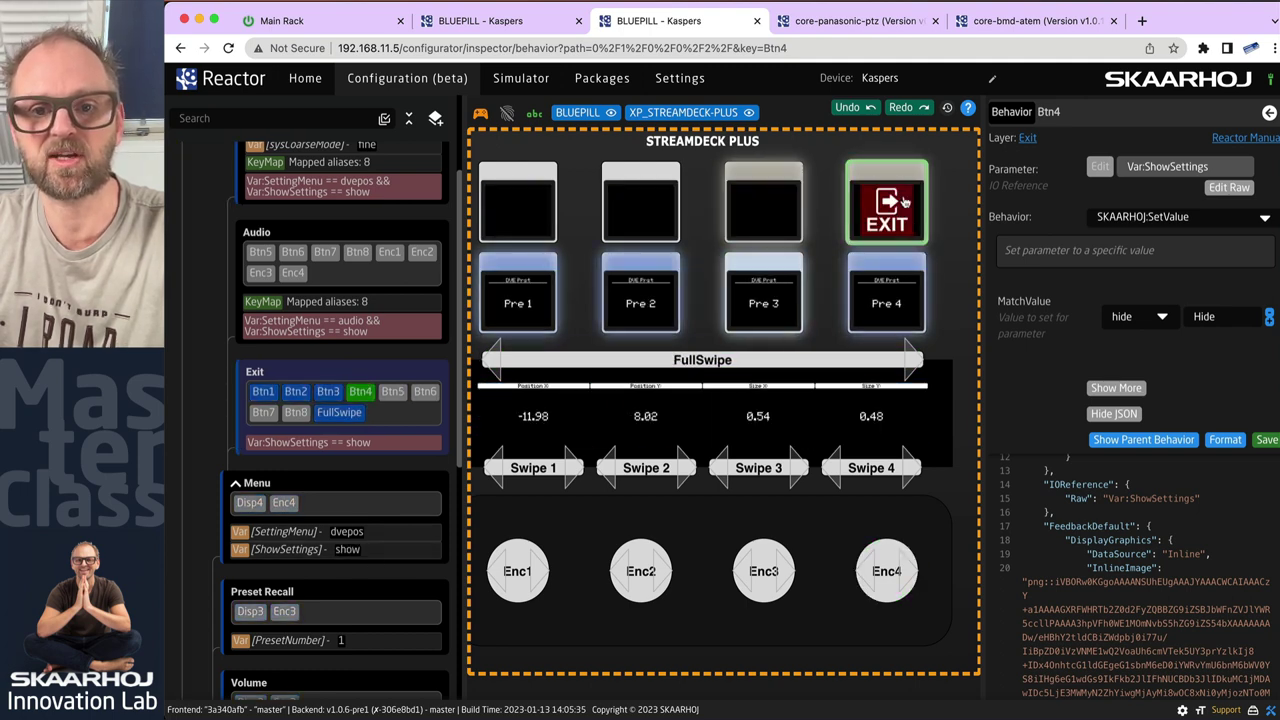
pyautogui.click(882, 558)
pyautogui.click(881, 556)
pyautogui.click(893, 212)
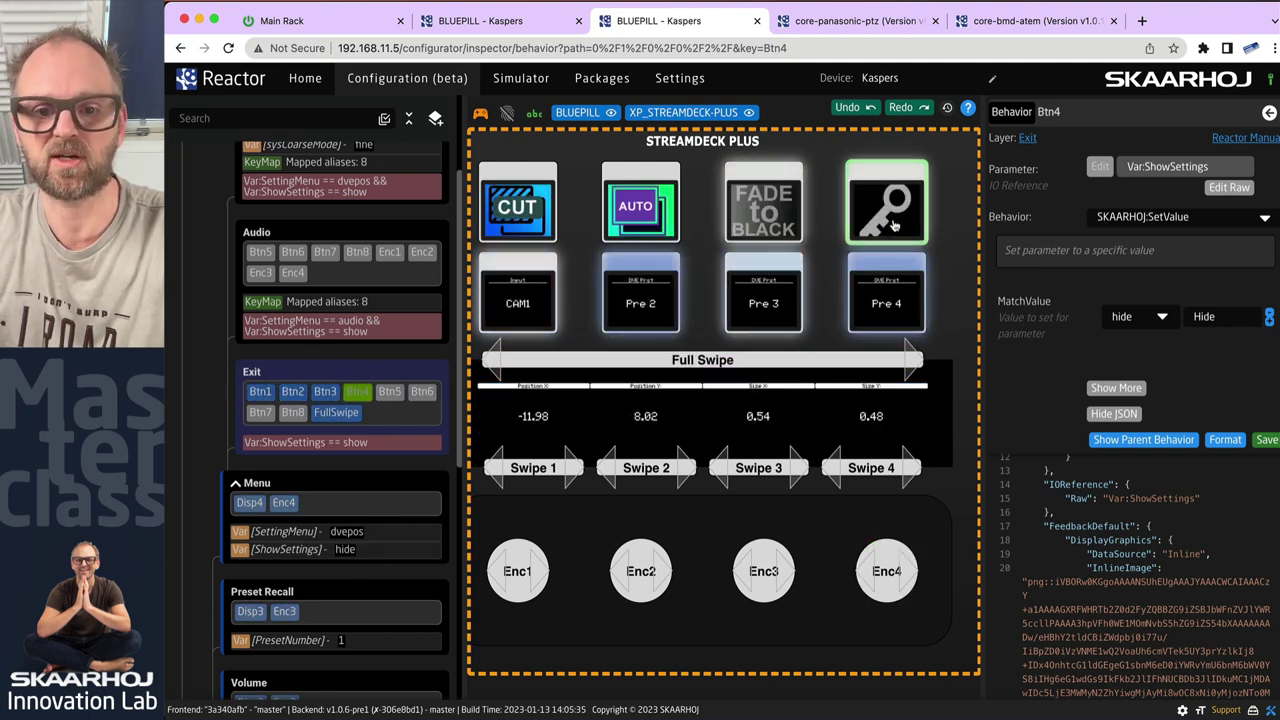
pyautogui.click(885, 575)
pyautogui.click(893, 224)
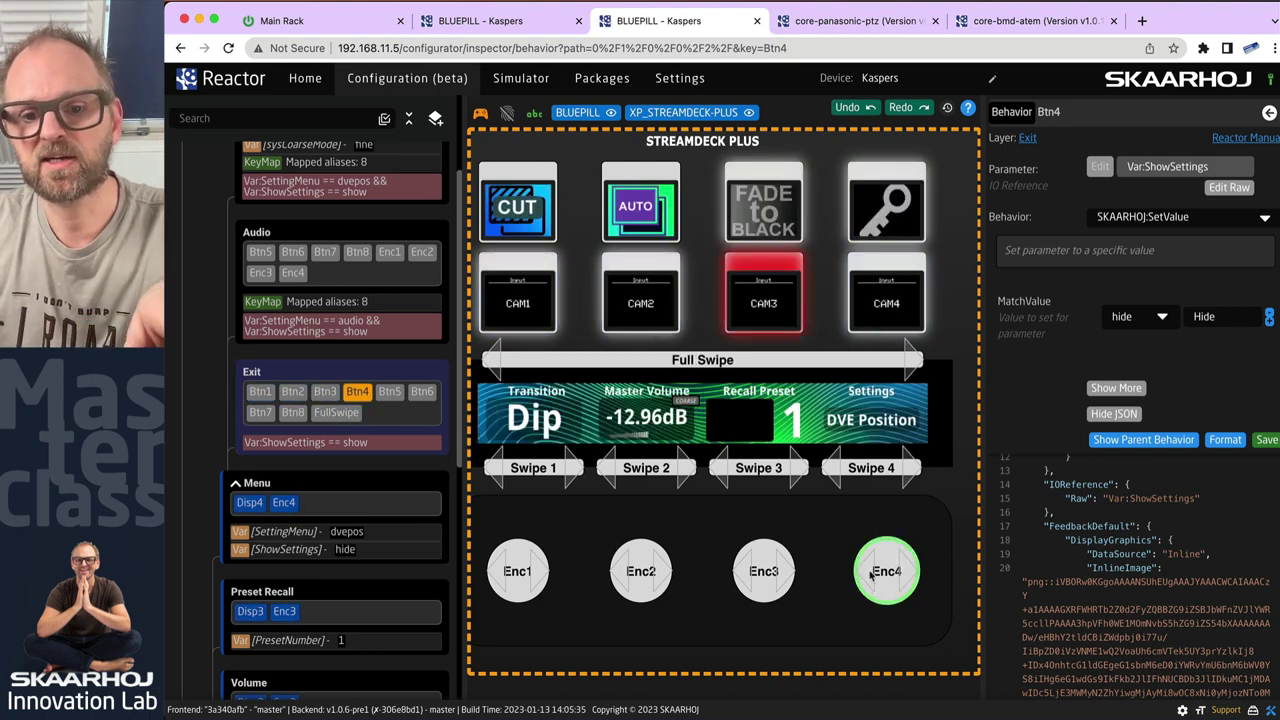
pyautogui.click(884, 575)
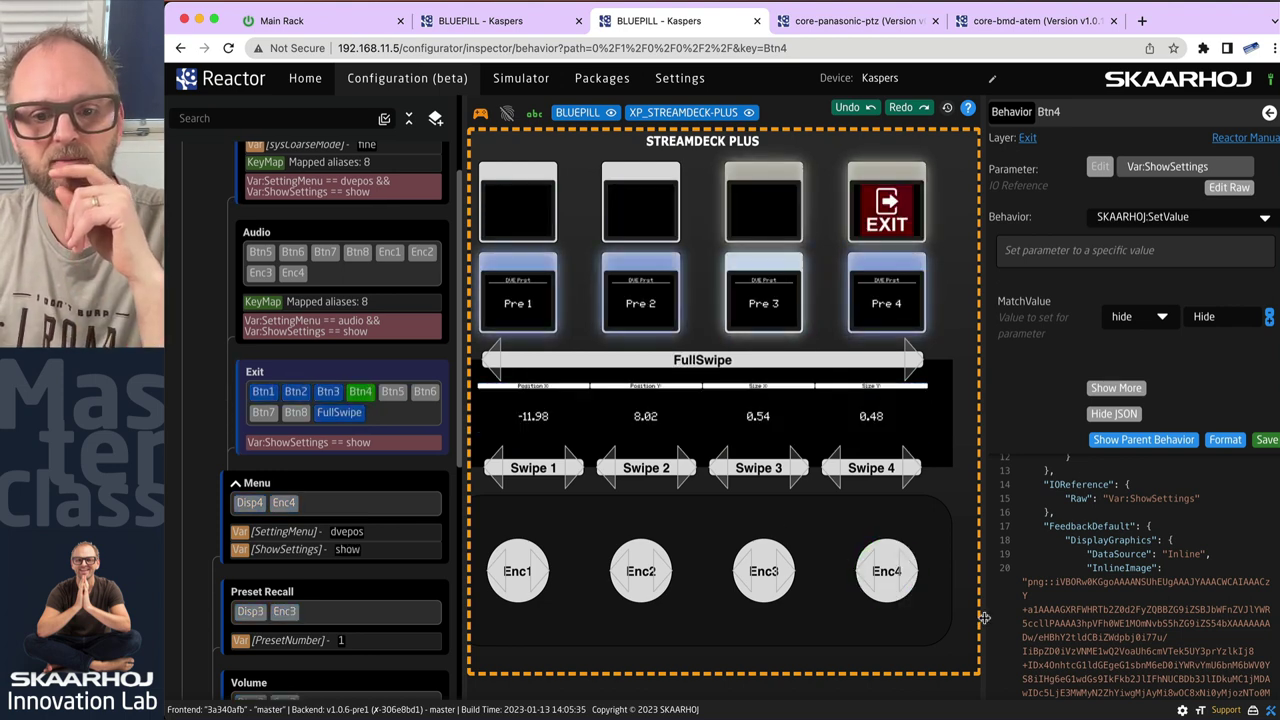
pyautogui.click(910, 358)
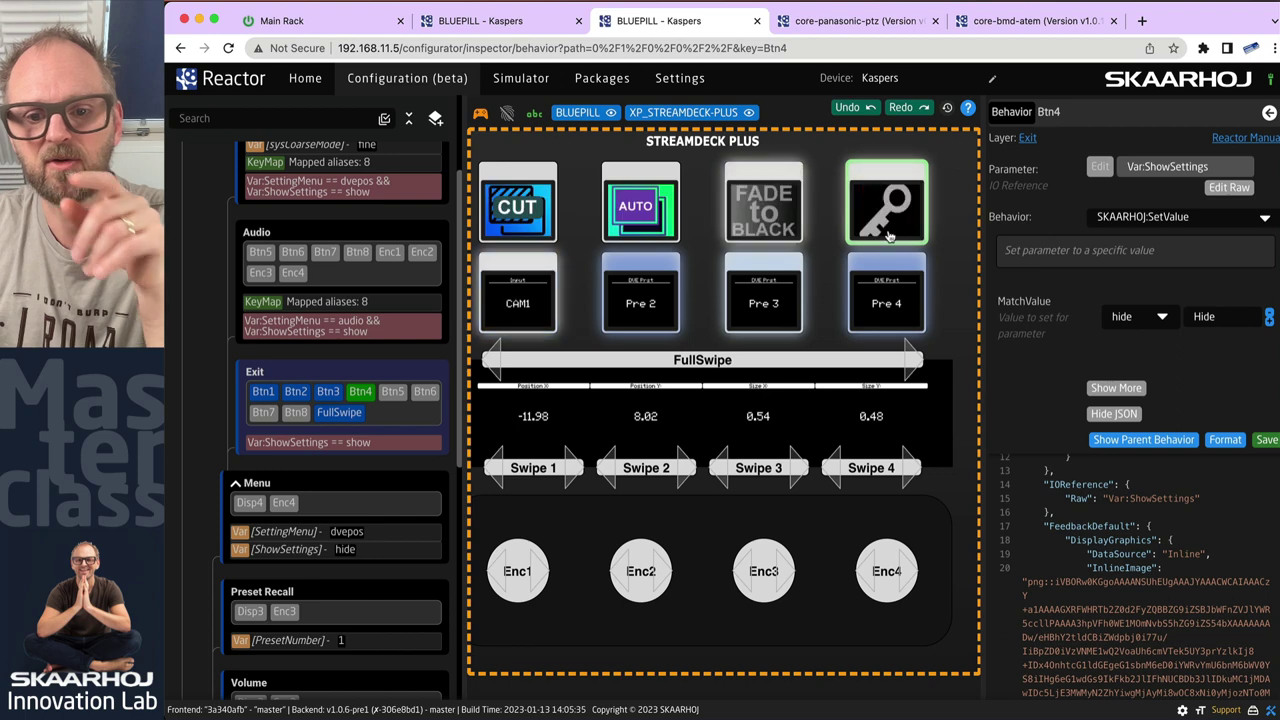
# Turn simulated Enc4 between DVE Position and Input Audio, and enter the Input Audio settings.
pyautogui.click(905, 571)
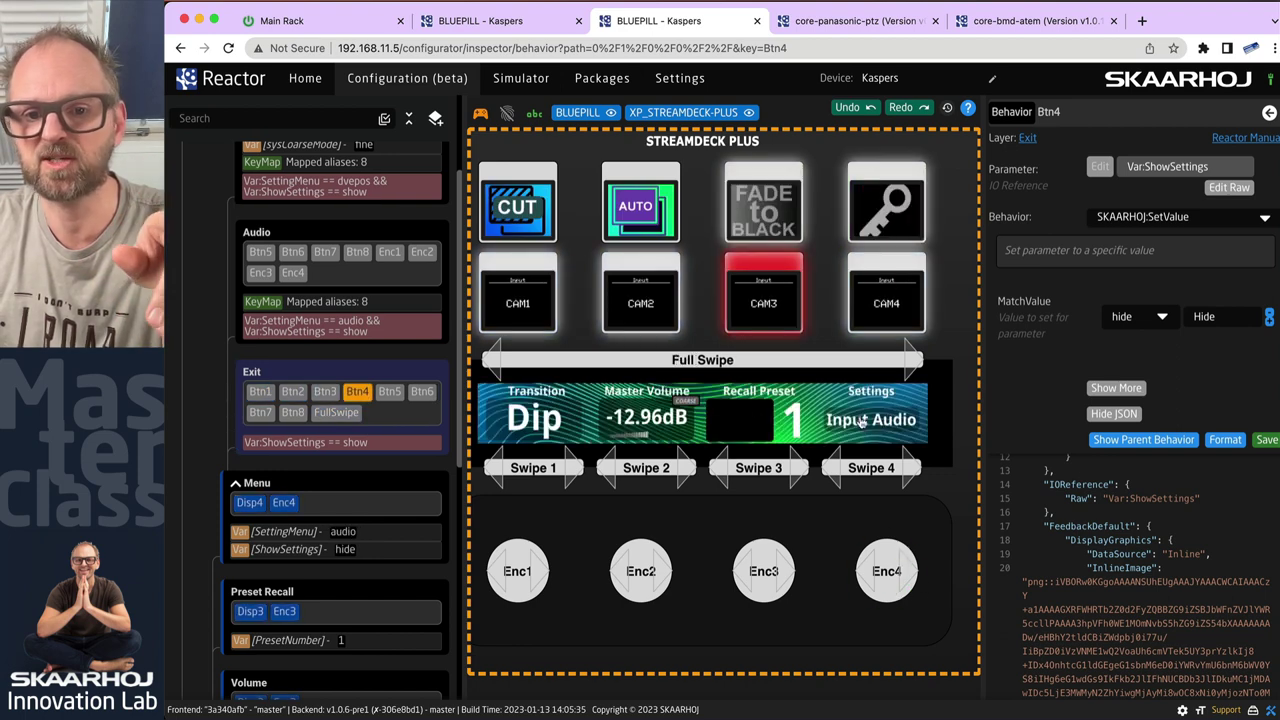
pyautogui.click(870, 568)
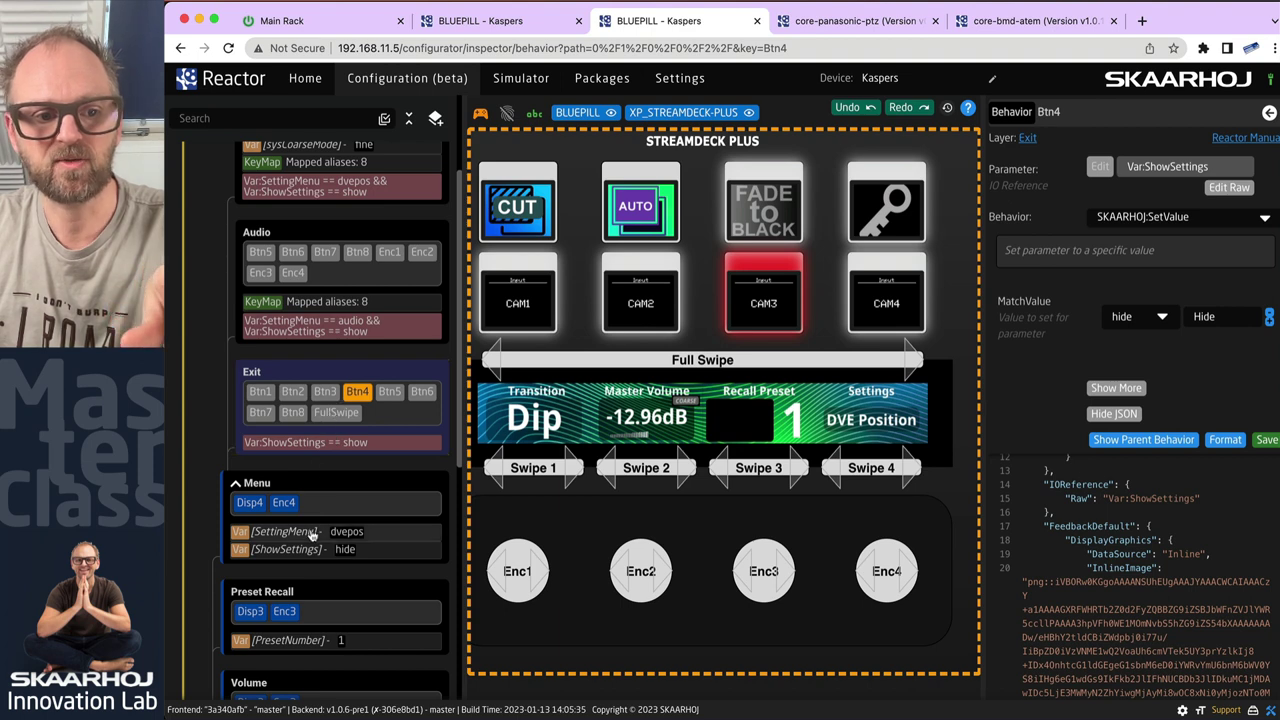
pyautogui.click(900, 575)
pyautogui.click(873, 570)
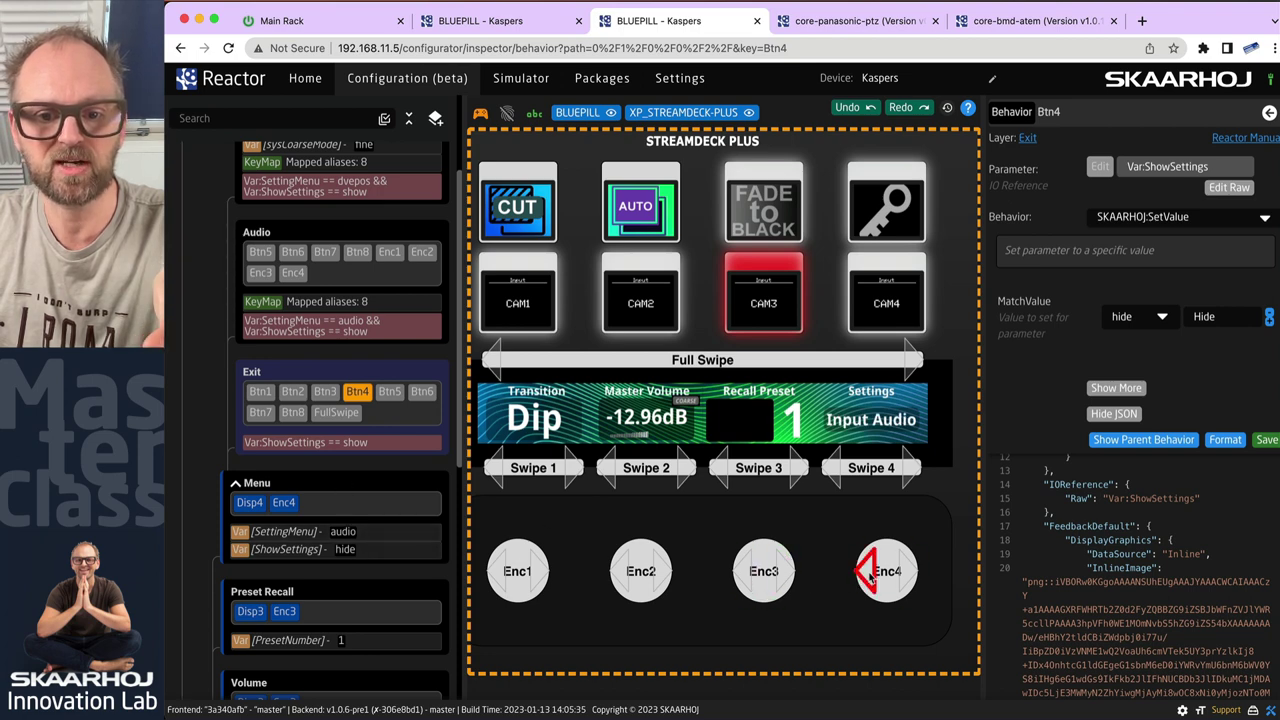
pyautogui.click(886, 571)
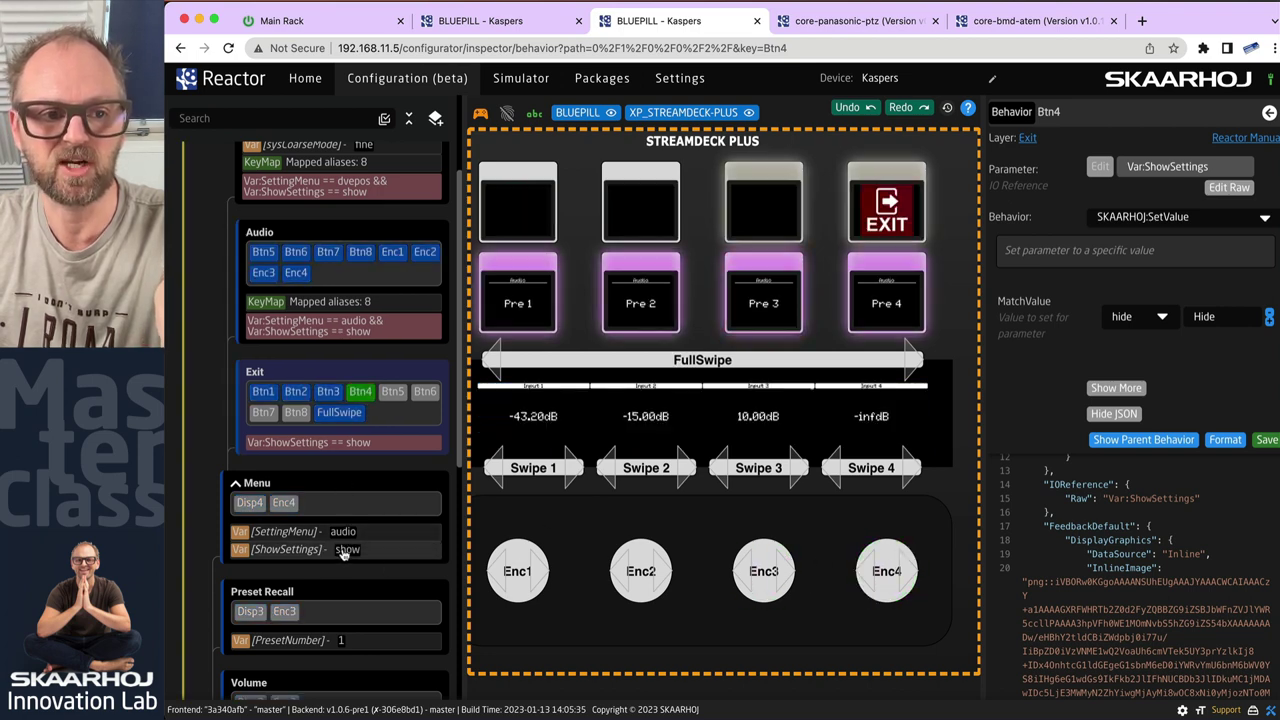
pyautogui.scroll(2, 302, 202)
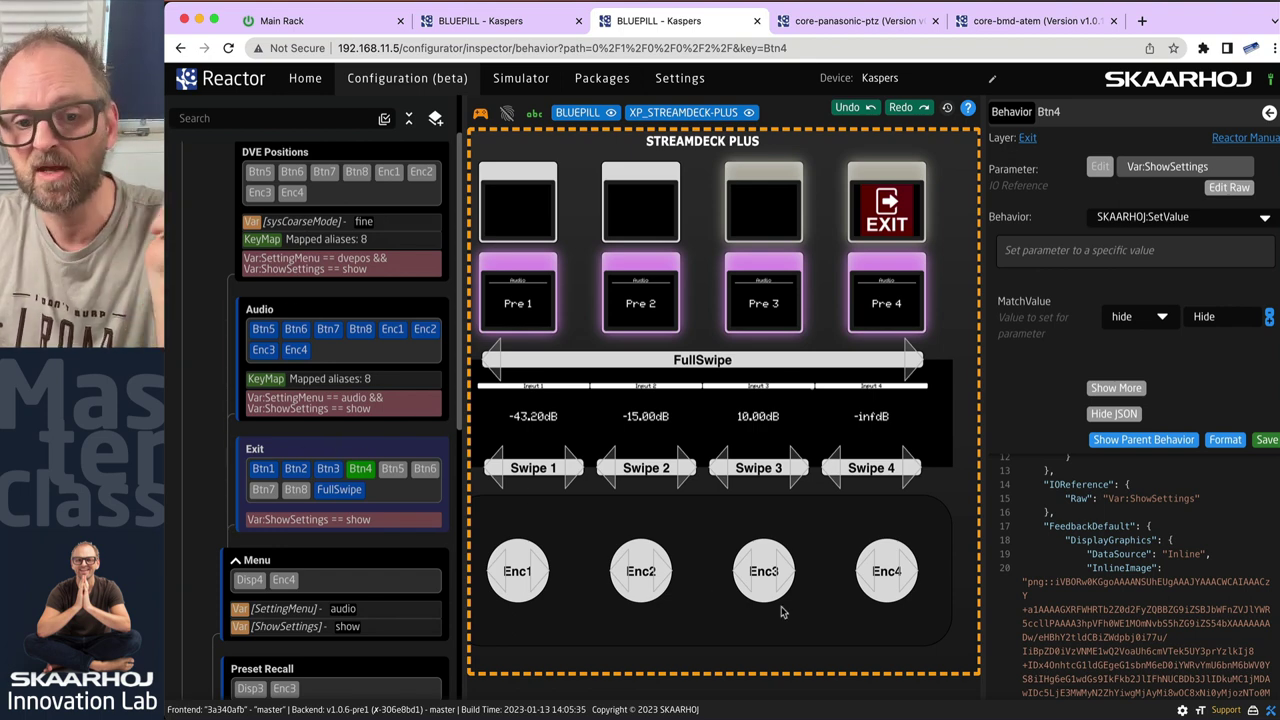
# Turn off panel simulation and examine the behavior and JSON of Enc4 in the Audio layer.
pyautogui.click(480, 113)
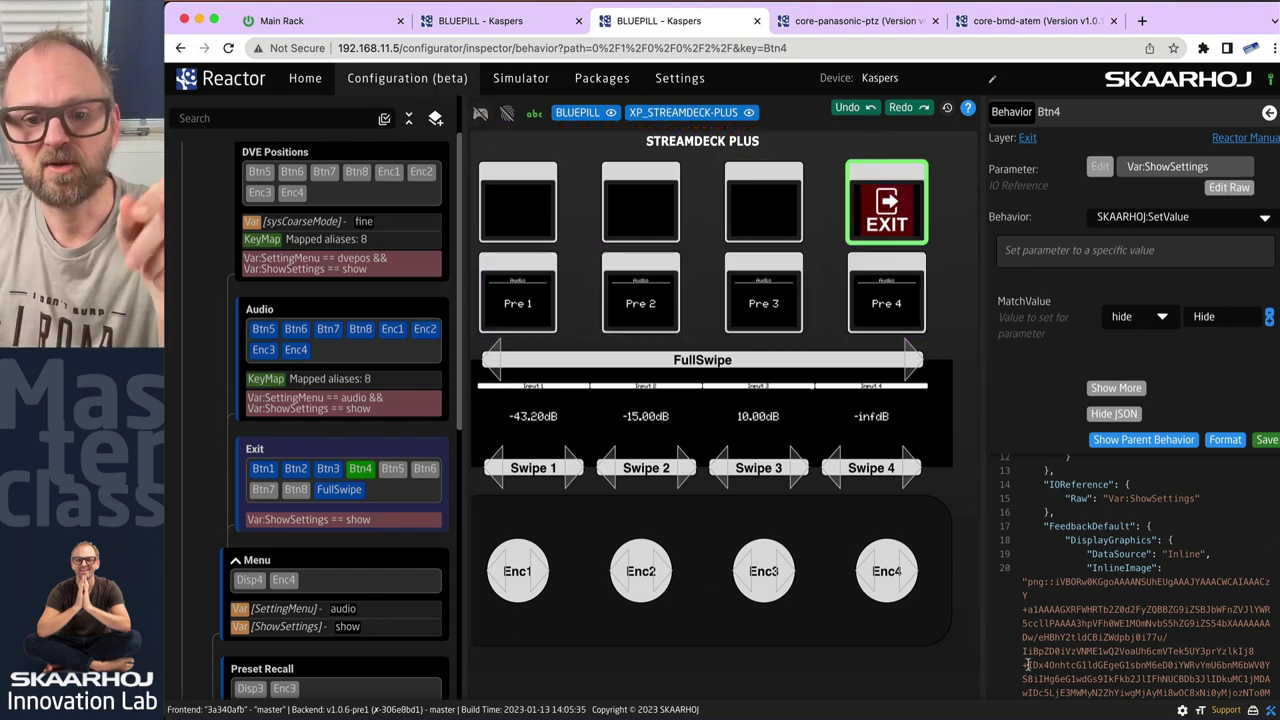
pyautogui.click(900, 571)
pyautogui.scroll(-5, 1180, 577)
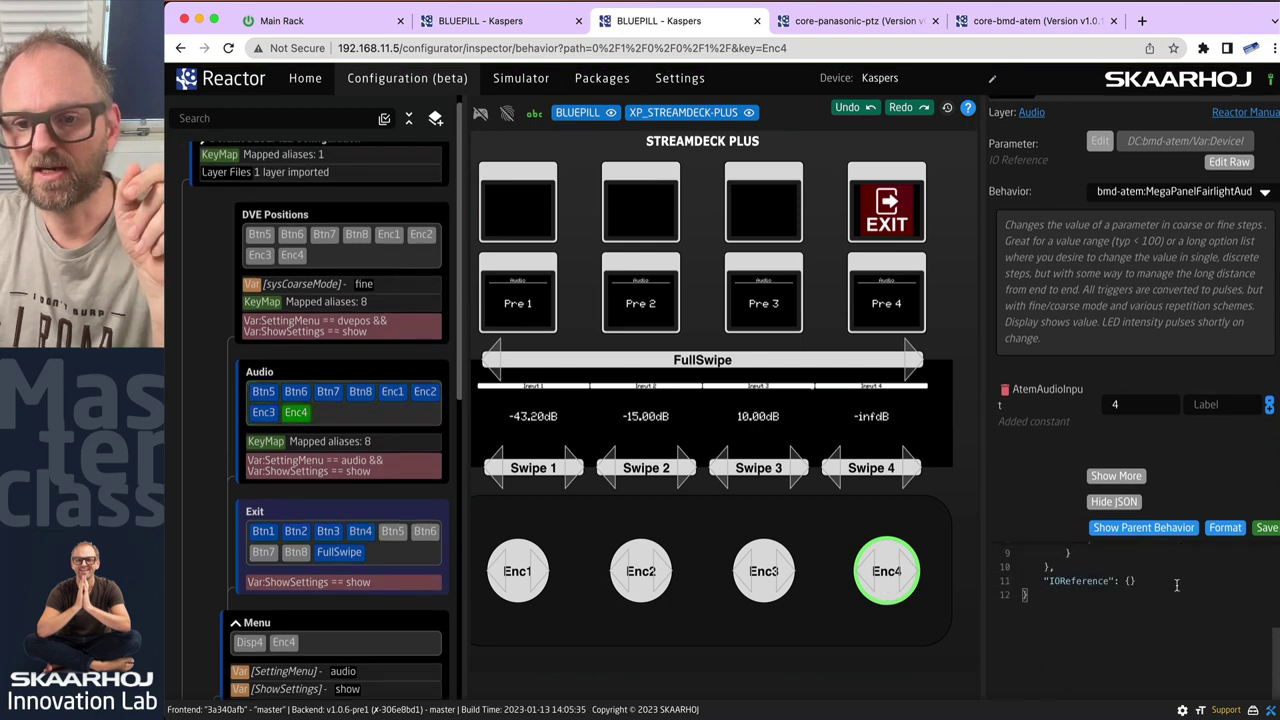
pyautogui.scroll(5, 1199, 414)
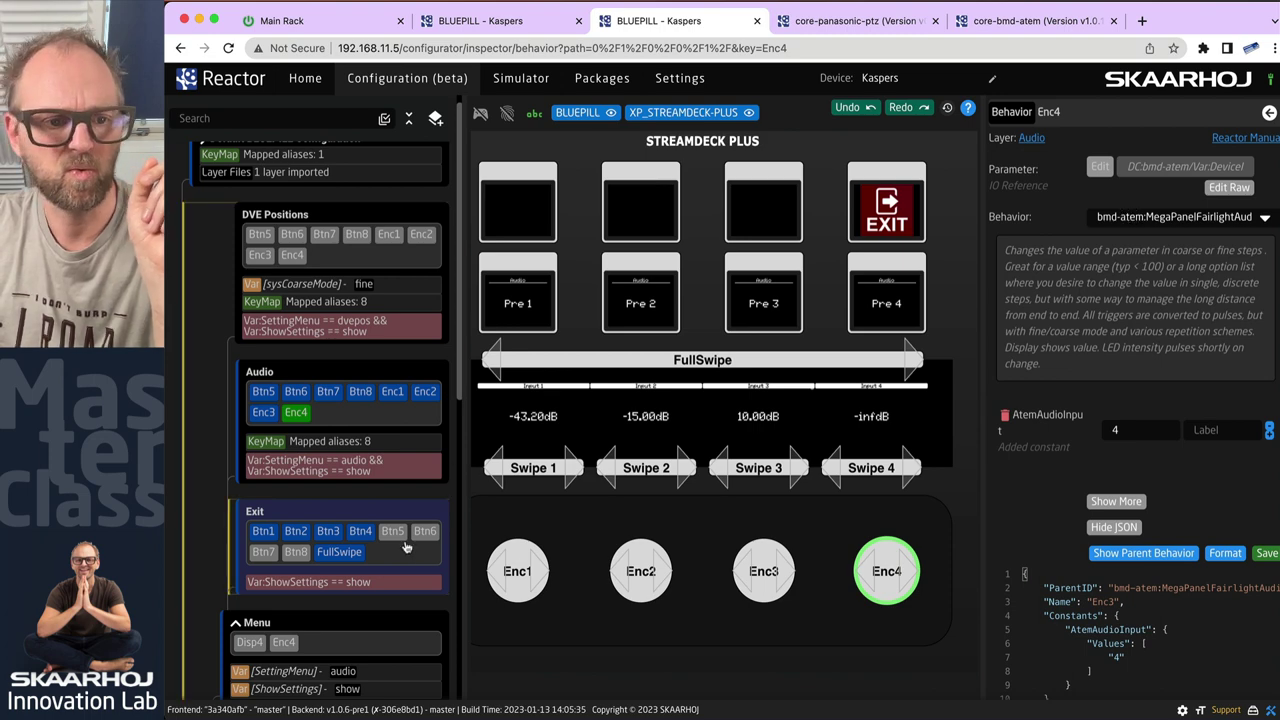
pyautogui.scroll(-4, 410, 520)
pyautogui.scroll(2, 408, 523)
pyautogui.scroll(-1, 408, 523)
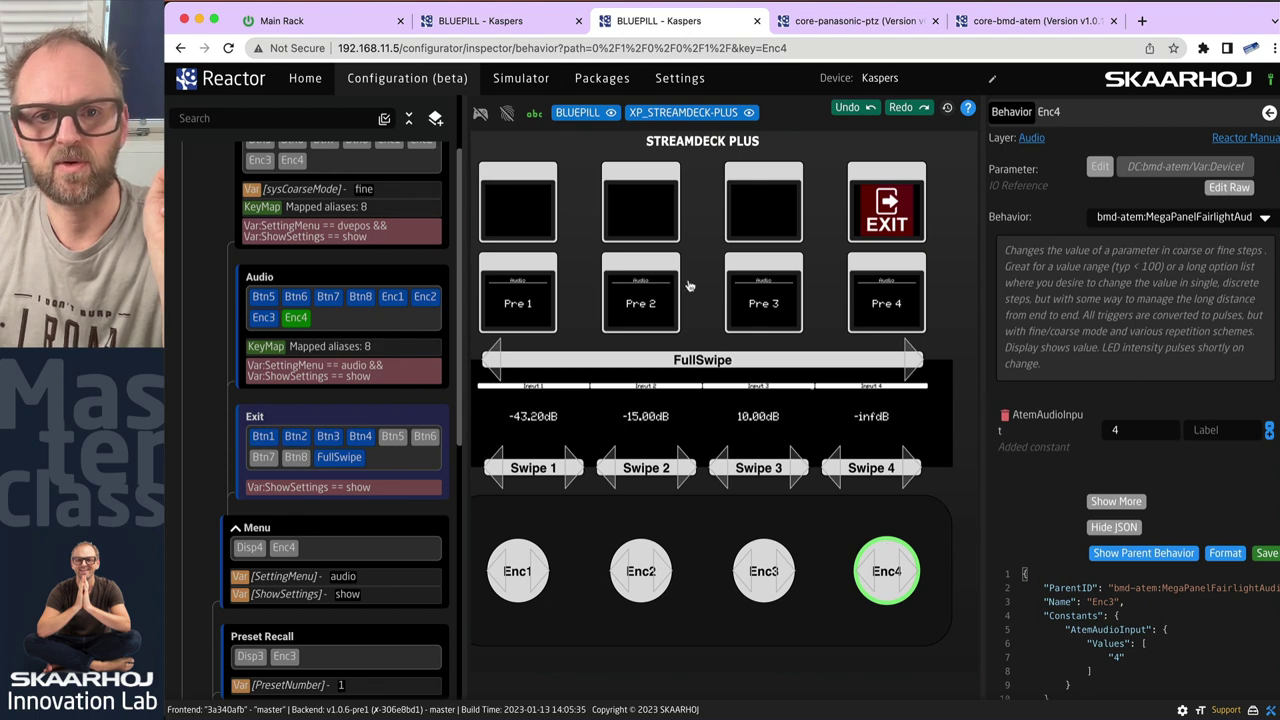
# Exit the settings on the simulated panel, and examine SettingMenu, ShowSettings and the recall event handler in the Menu layer's Enc4 JSON.
pyautogui.click(480, 114)
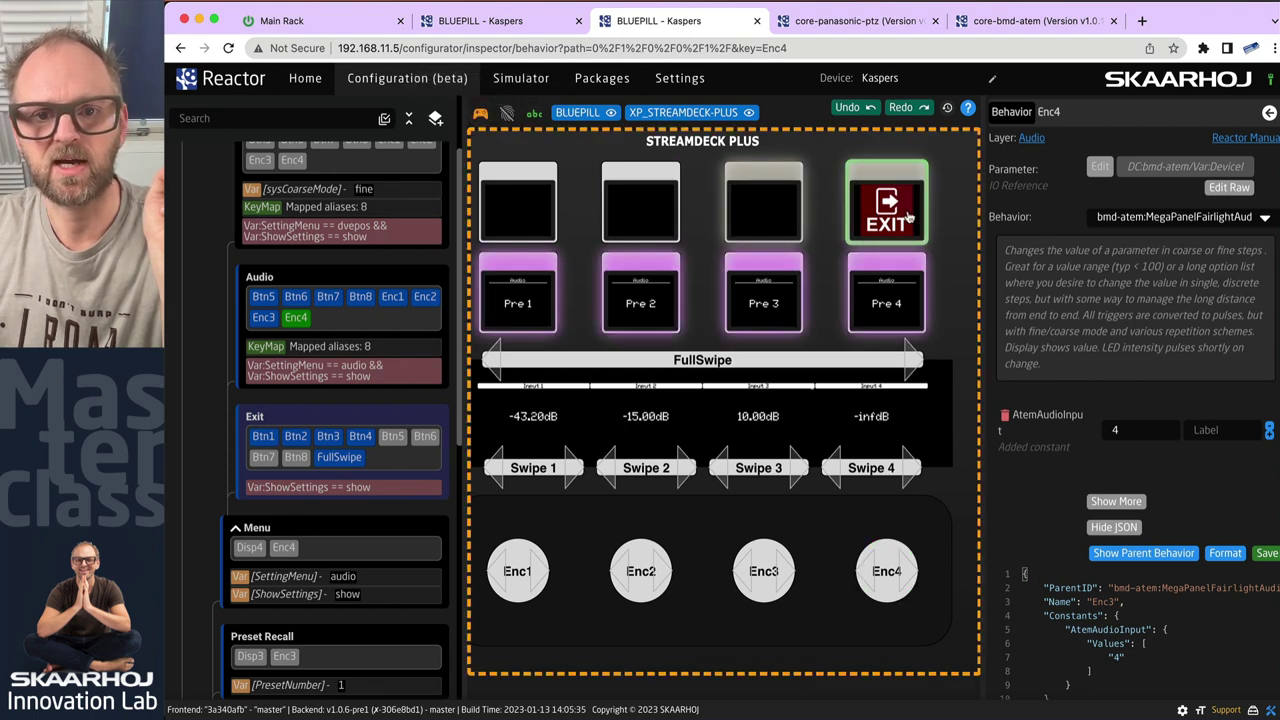
pyautogui.click(481, 116)
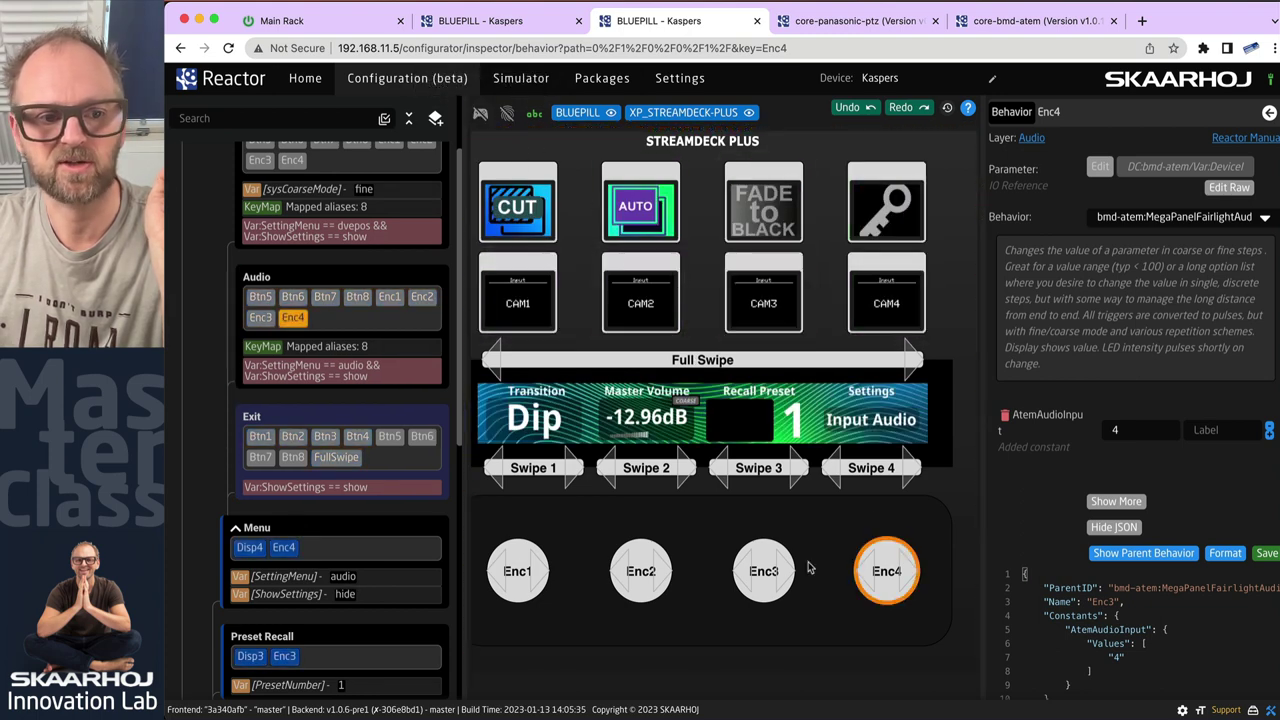
pyautogui.click(284, 549)
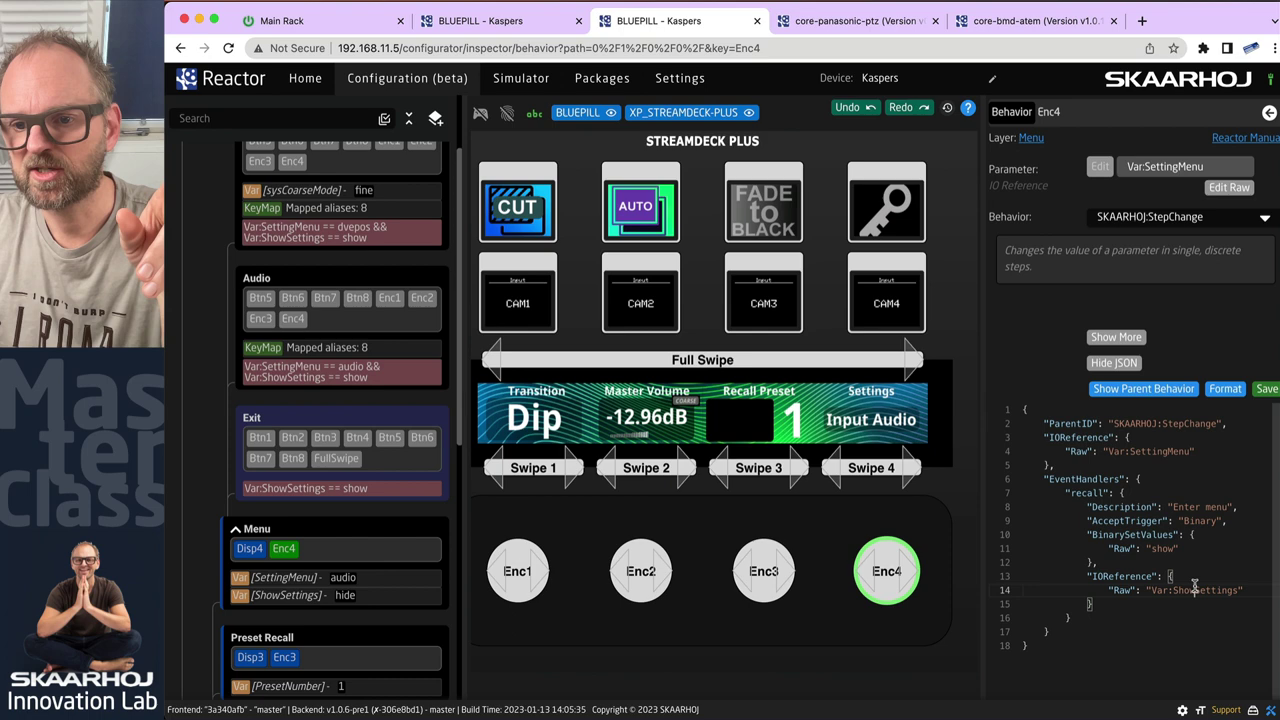
pyautogui.doubleClick(1193, 589)
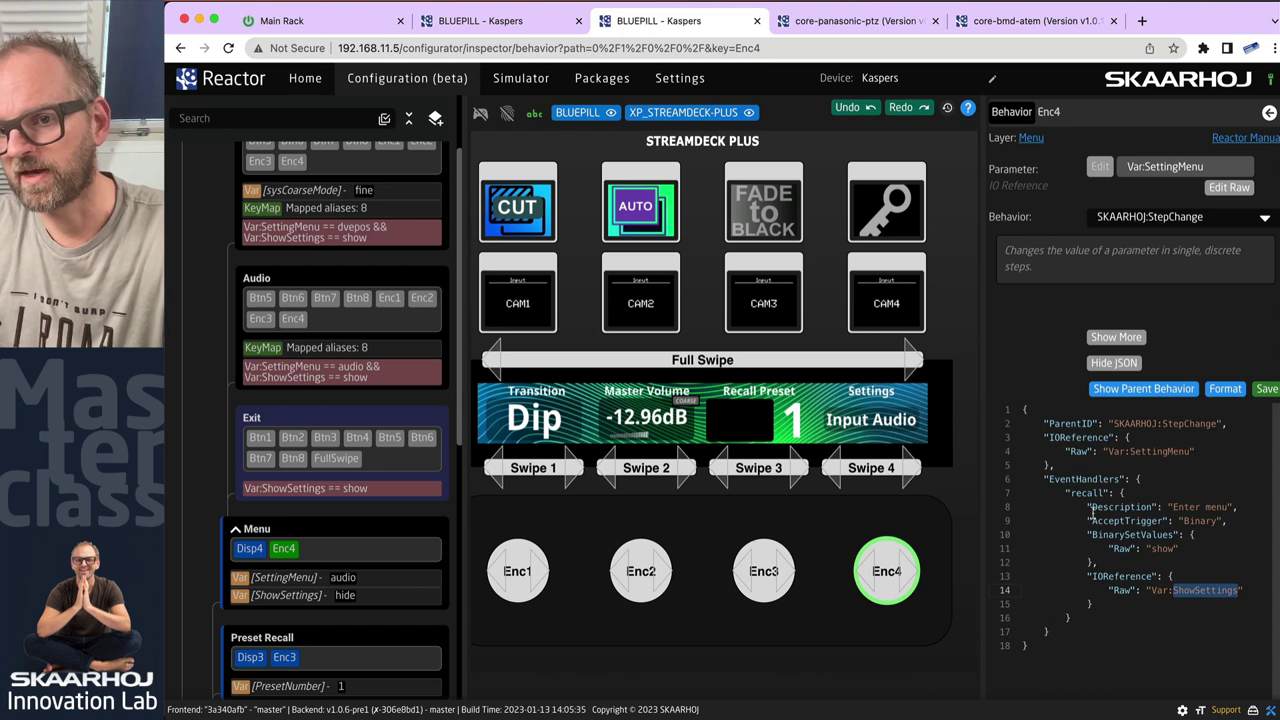
pyautogui.doubleClick(1146, 451)
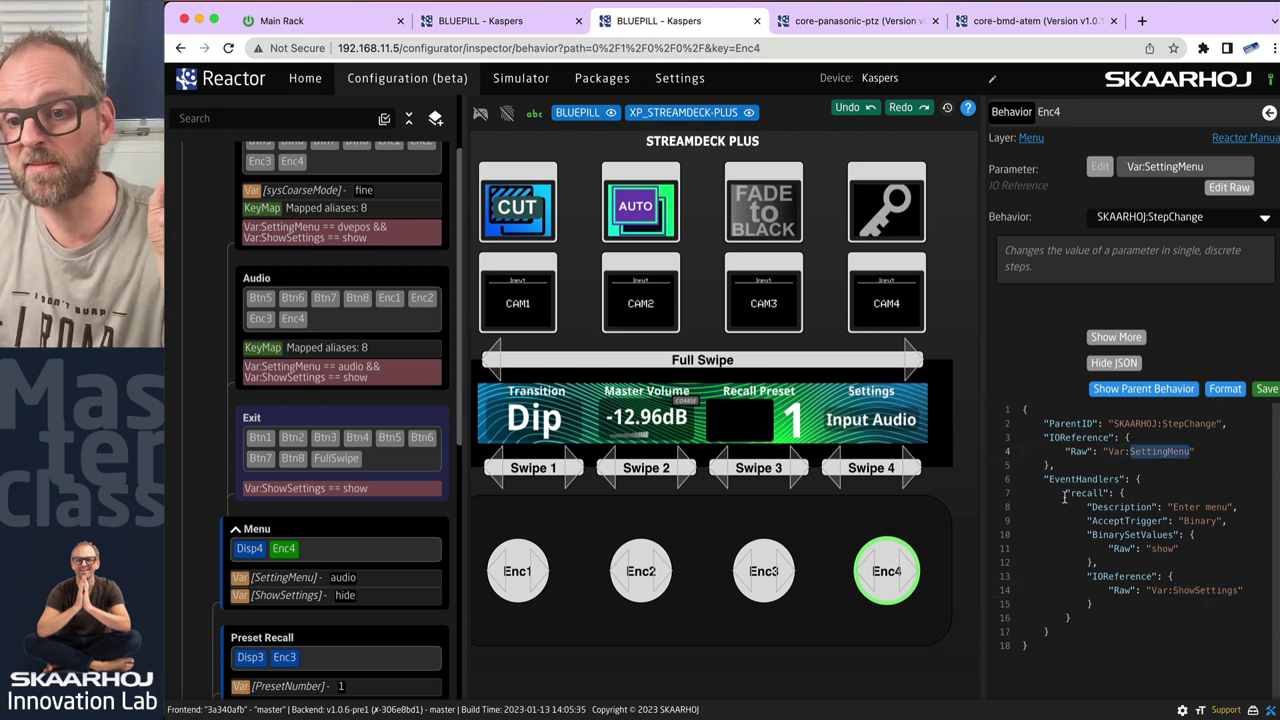
pyautogui.moveTo(1063, 493); pyautogui.dragTo(1087, 619)
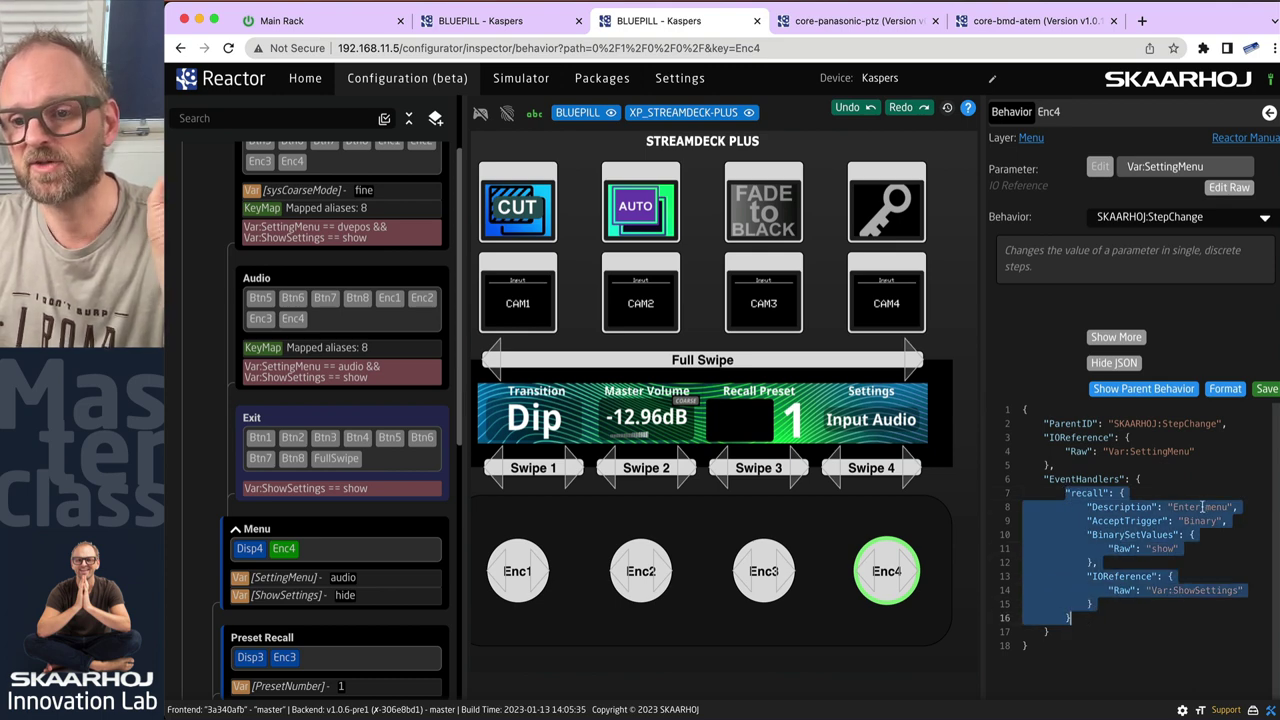
# Examine the "show" value and Var:ShowSettings reference in Enc4's recall handler against the layers' active conditions.
pyautogui.click(1202, 507)
pyautogui.doubleClick(1160, 549)
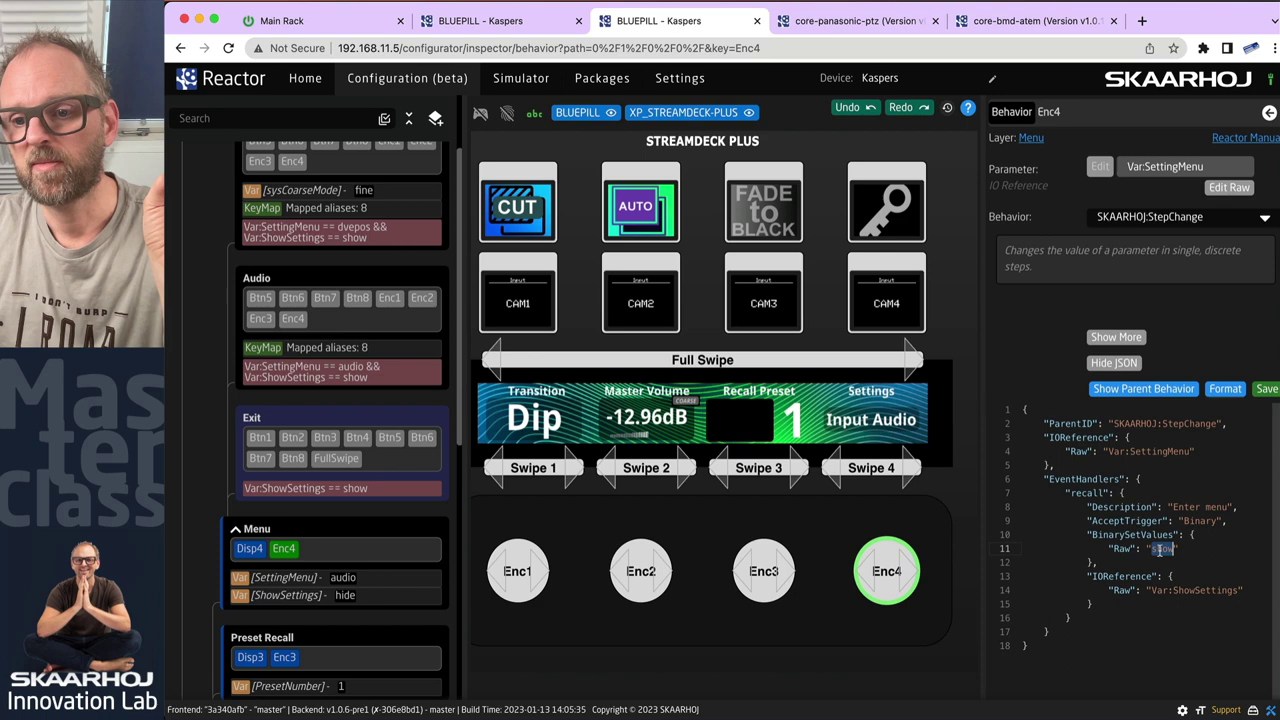
pyautogui.doubleClick(1200, 590)
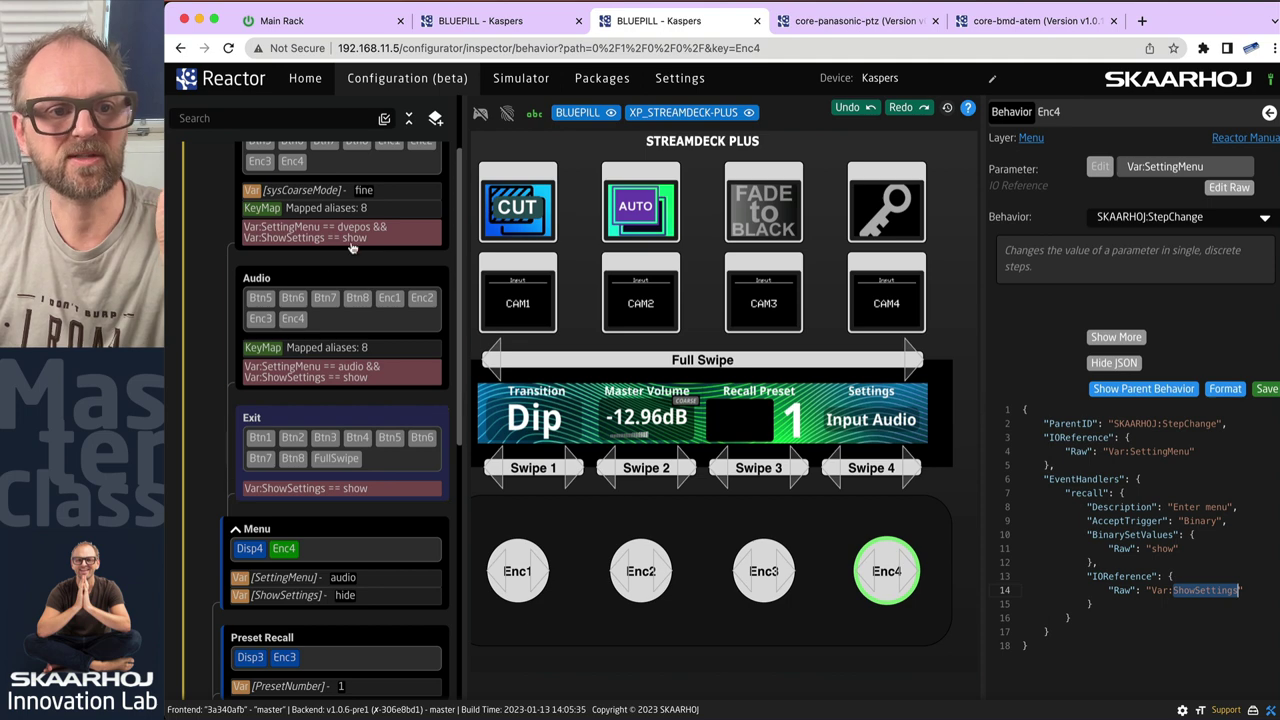
pyautogui.scroll(3, 270, 500)
pyautogui.scroll(-2, 267, 568)
# Open the Menu layer's Disp4 behavior and widen the inspector to read its display graphics JSON.
pyautogui.click(250, 598)
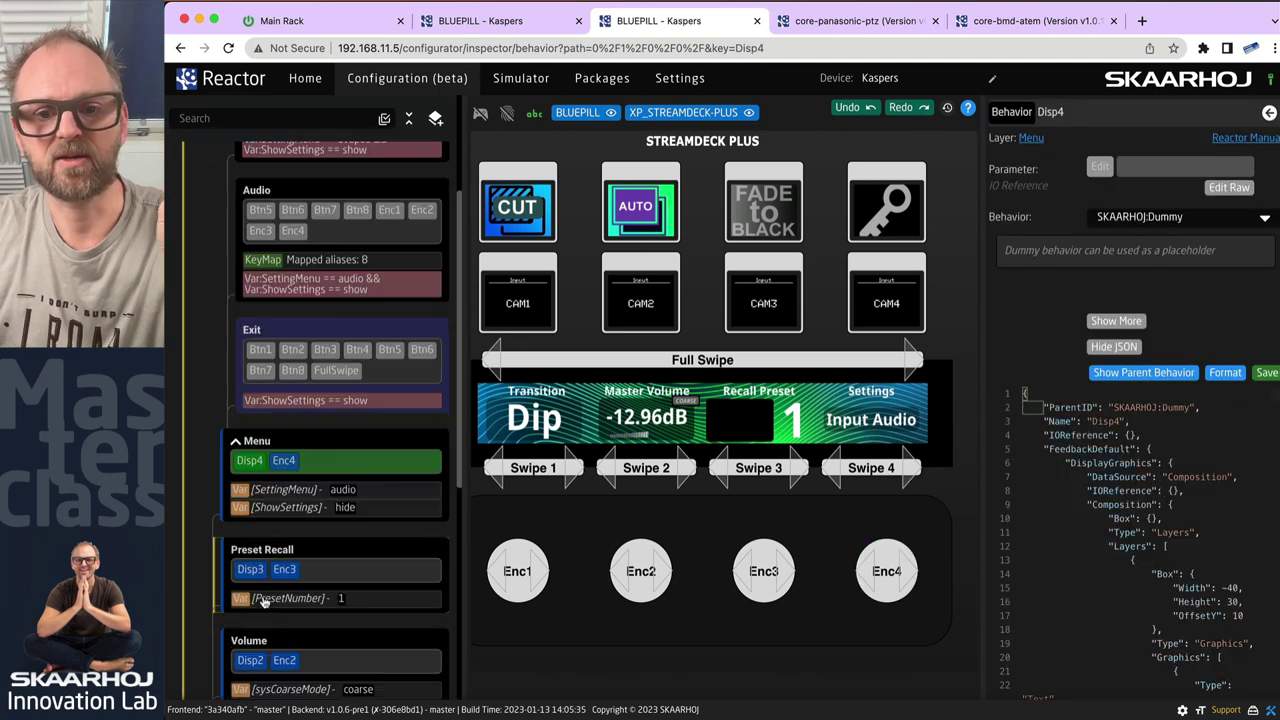
pyautogui.scroll(-2, 1203, 459)
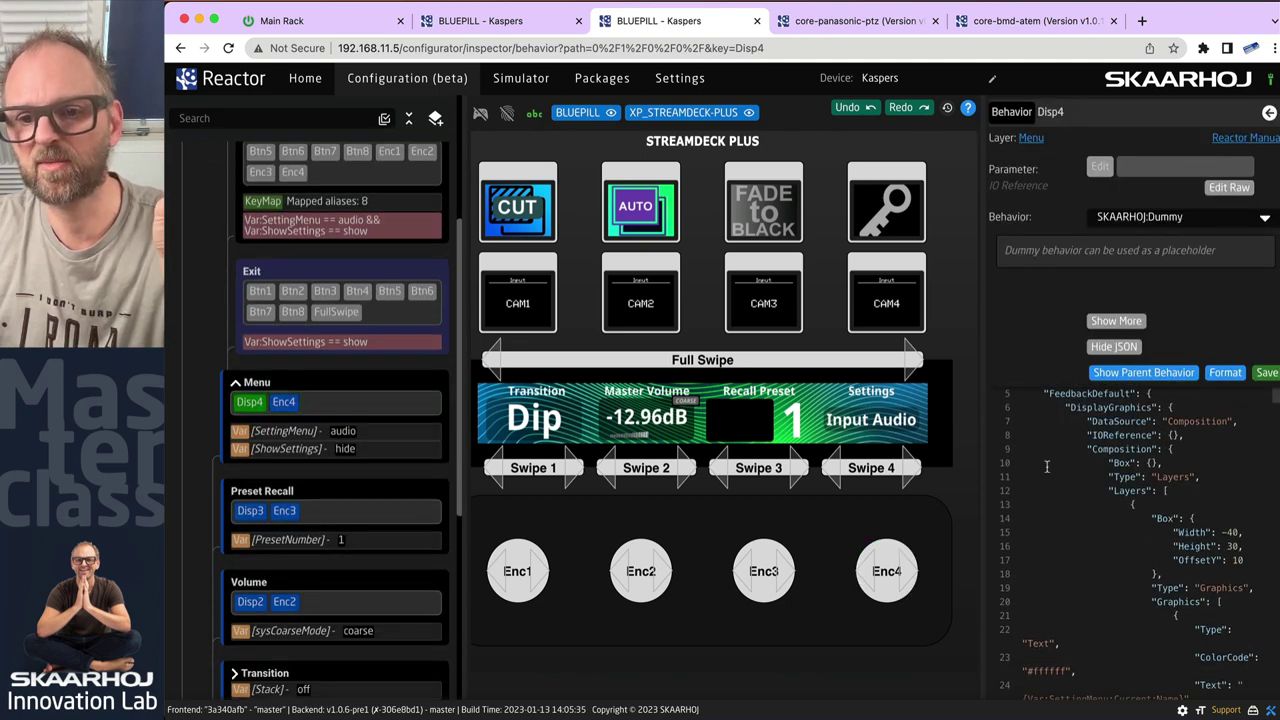
pyautogui.moveTo(979, 442); pyautogui.dragTo(855, 456)
pyautogui.scroll(3, 575, 455)
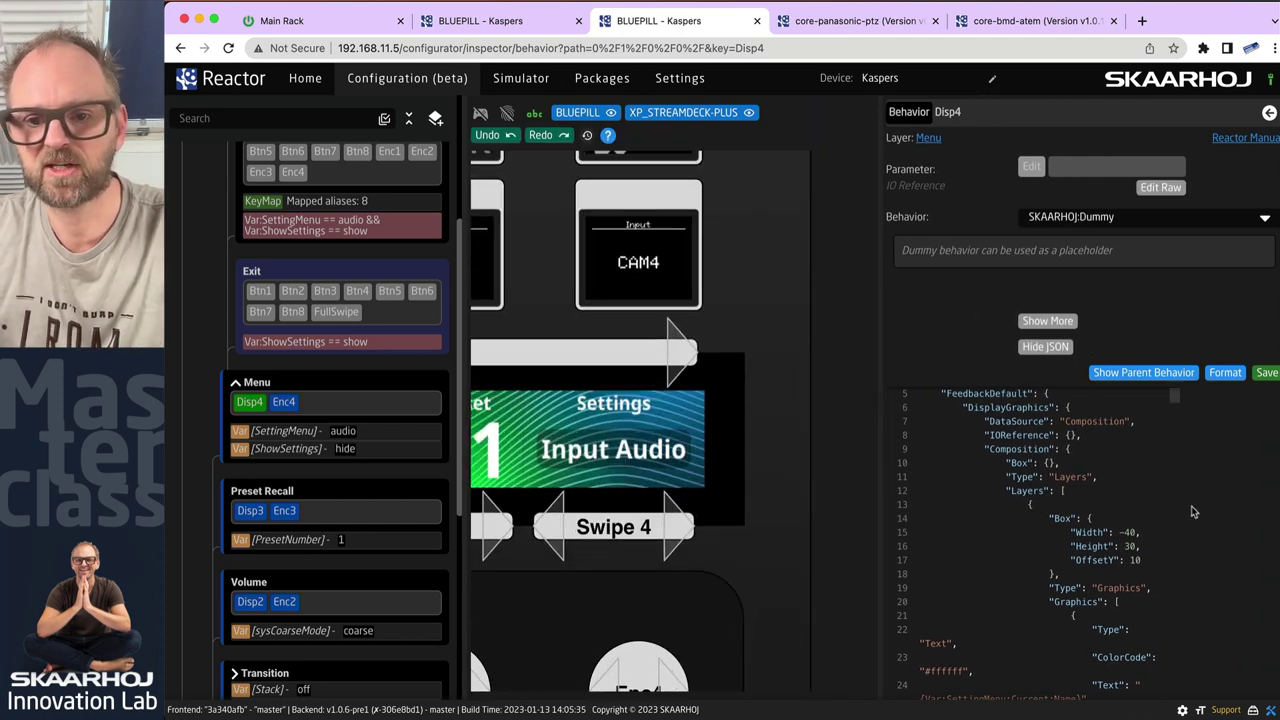
pyautogui.scroll(-1, 1226, 510)
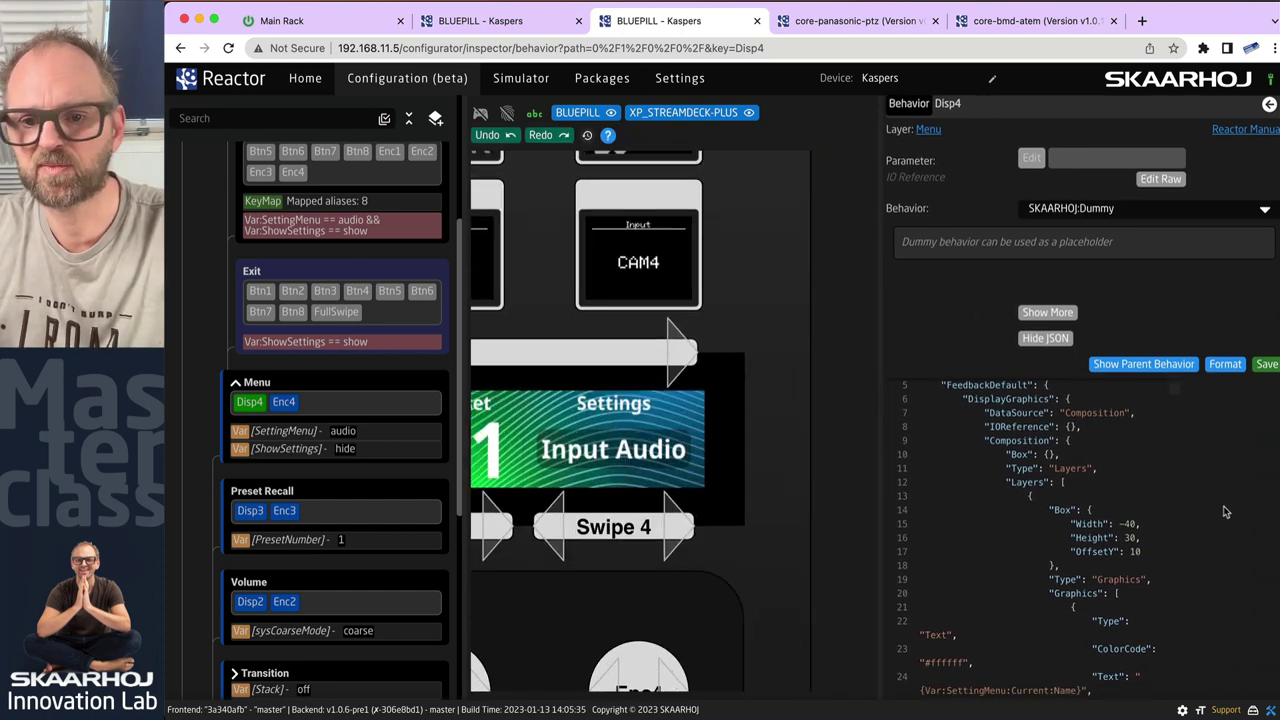
# Fold the composition layers in Disp4's JSON, and examine the image, rectangle graphics and text layers one by one.
pyautogui.click(914, 496)
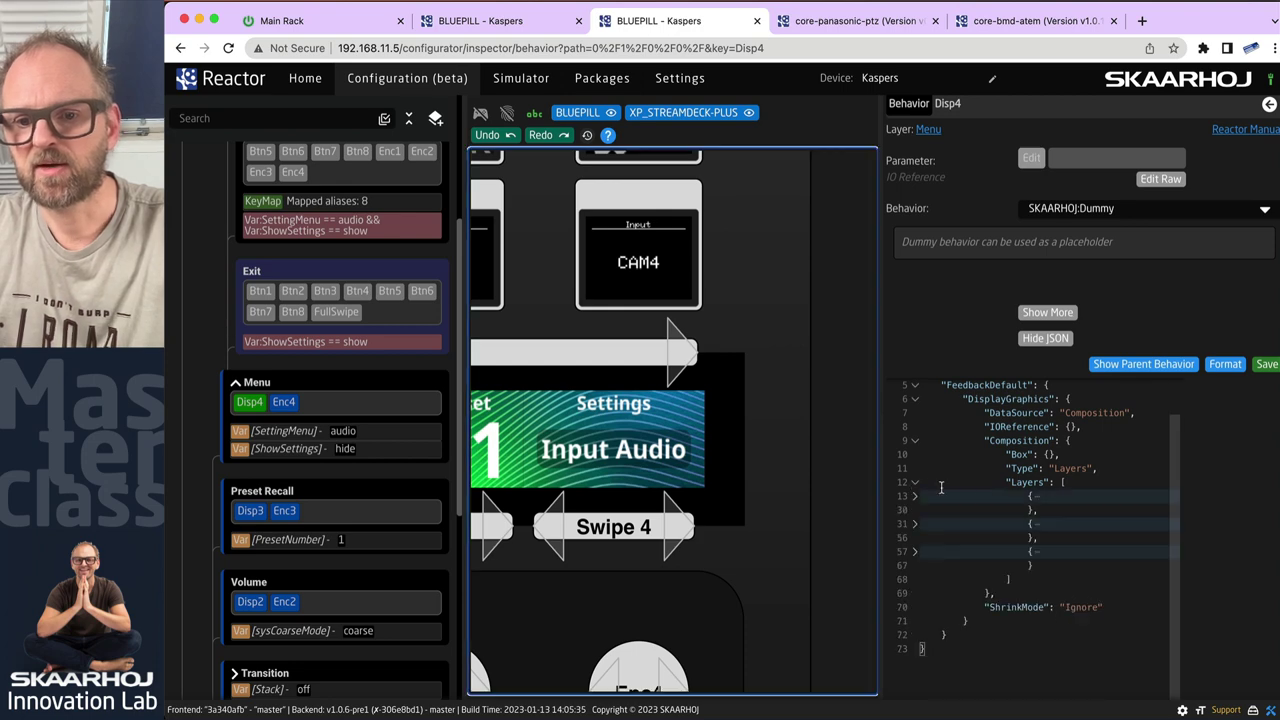
pyautogui.click(915, 552)
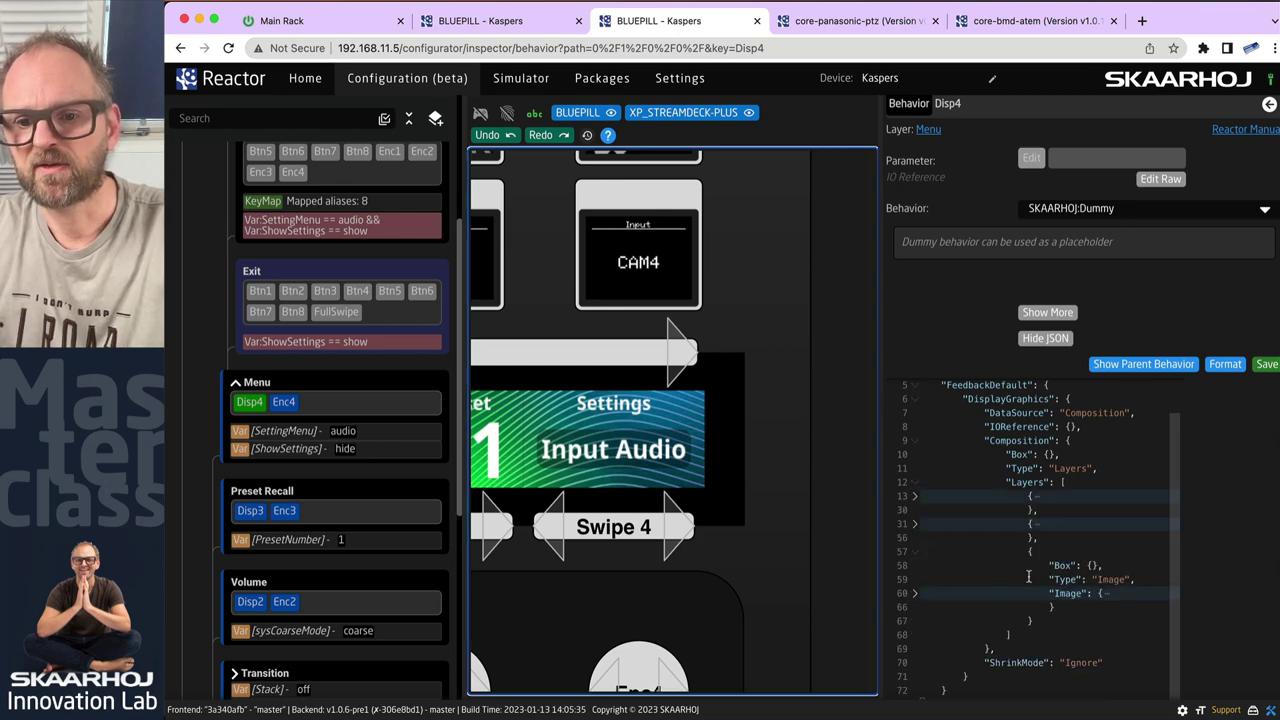
pyautogui.click(916, 525)
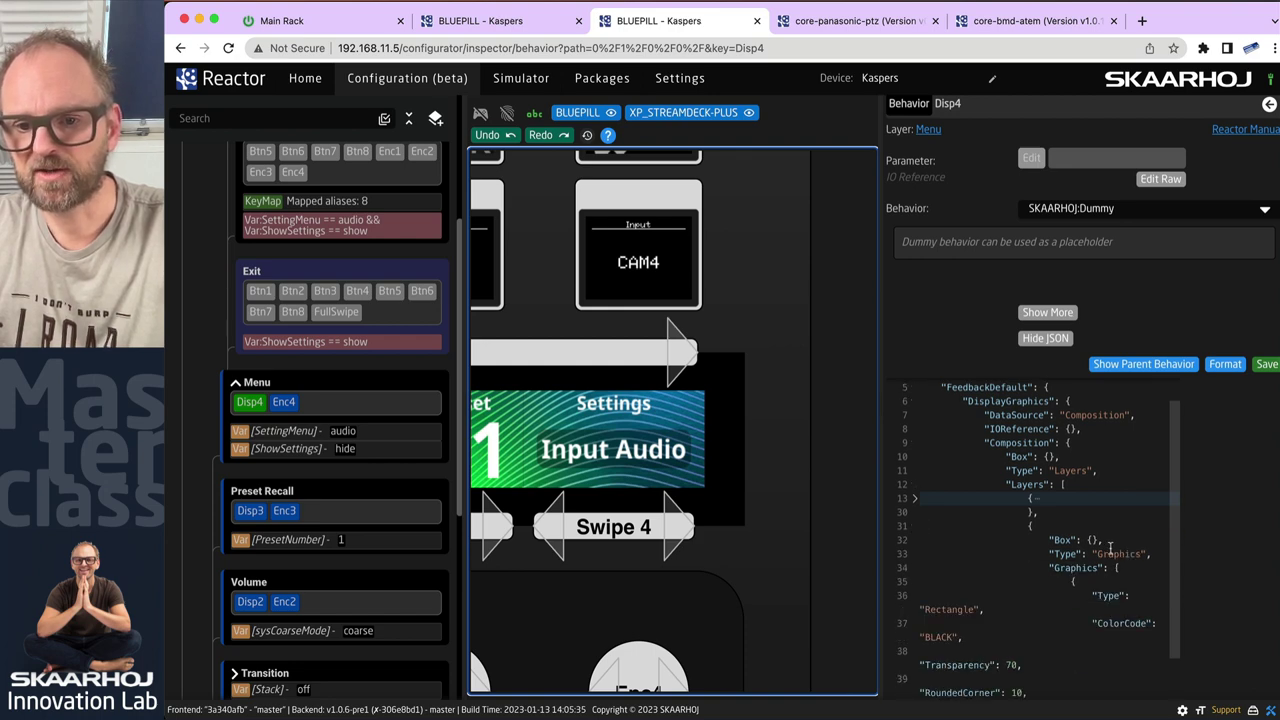
pyautogui.scroll(-2, 1110, 548)
pyautogui.scroll(3, 929, 522)
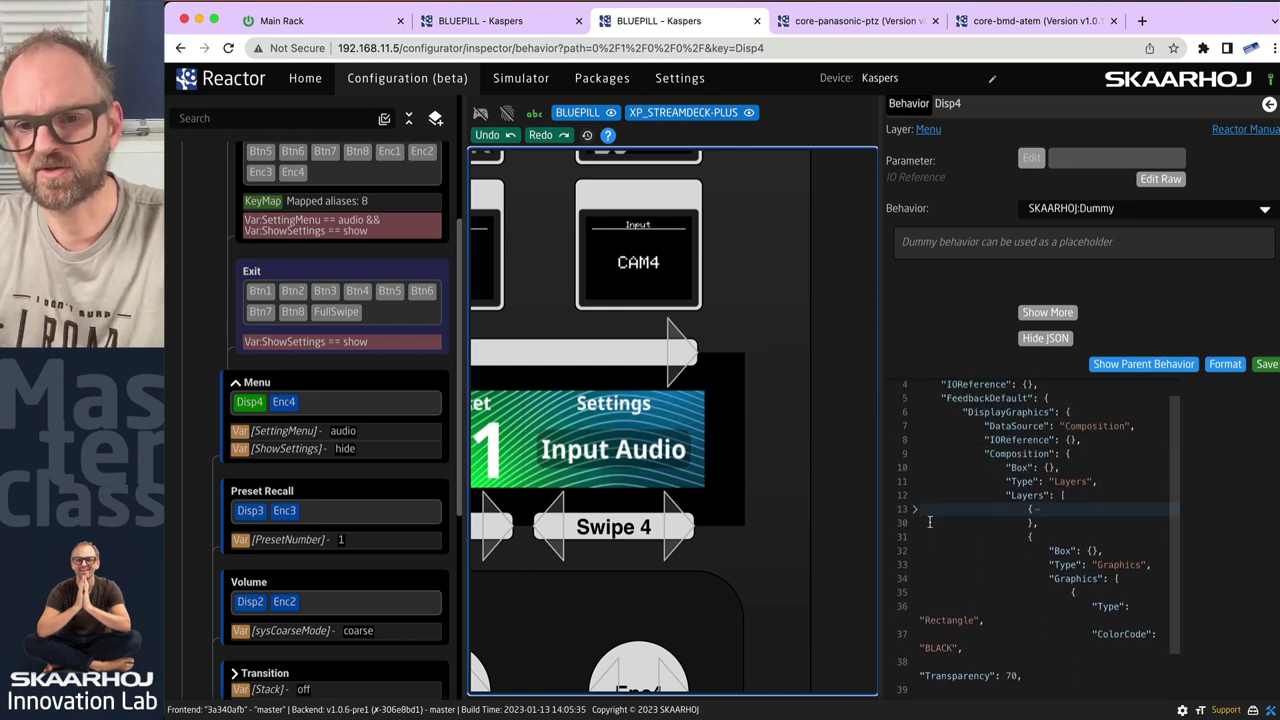
pyautogui.click(916, 510)
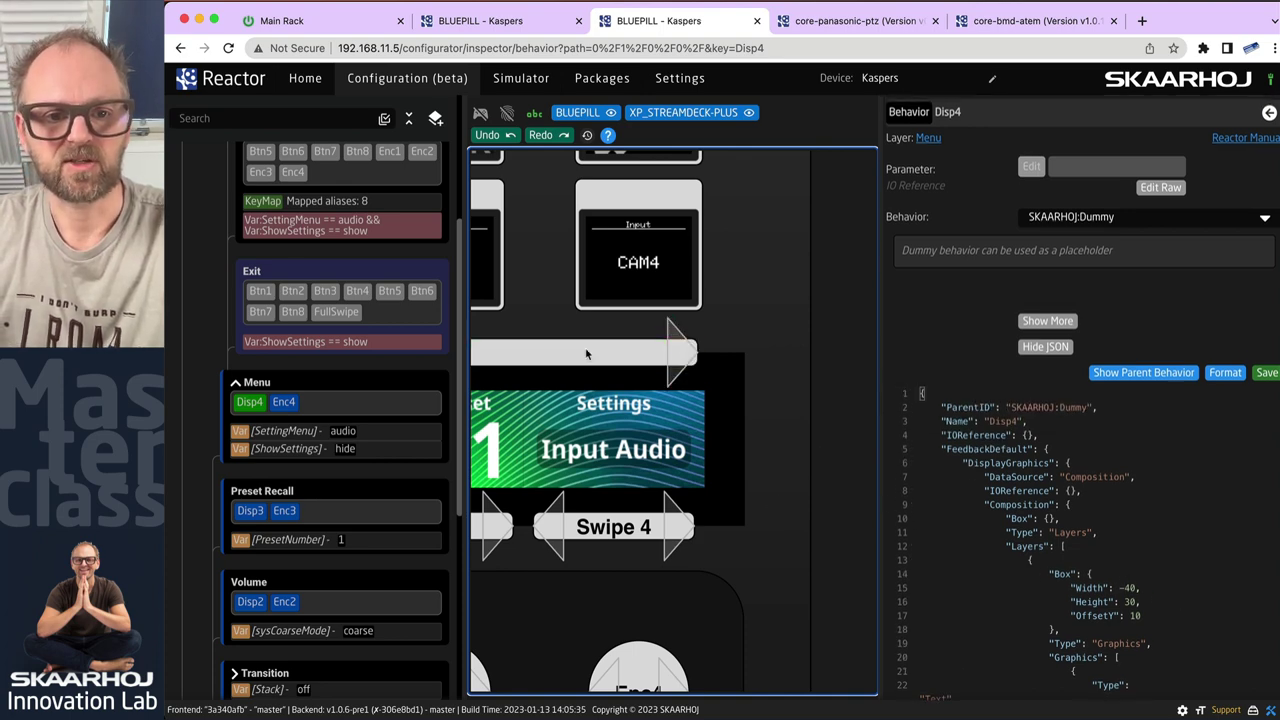
# Open the raw JSON of the Plus layer's PlusForVideo file, fold its main sections, and expand PresetKinds.
pyautogui.scroll(-3, 640, 352)
pyautogui.moveTo(560, 341); pyautogui.dragTo(760, 432)
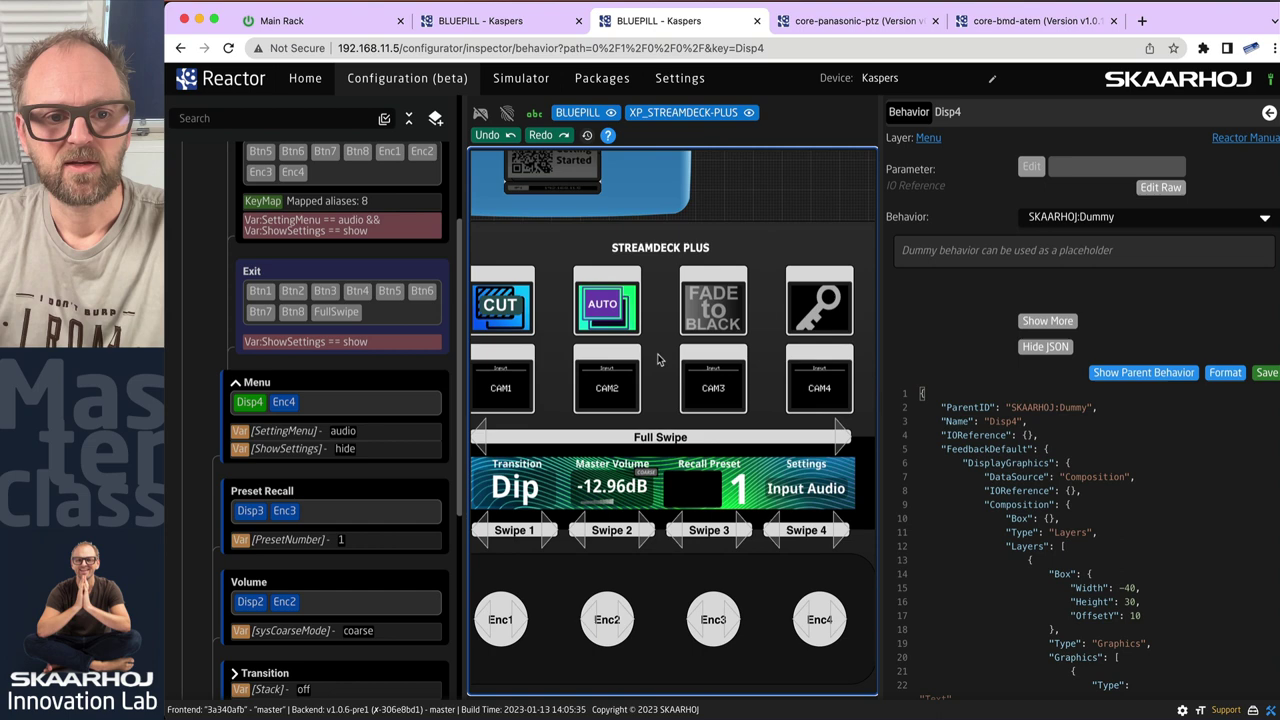
pyautogui.scroll(3, 313, 287)
pyautogui.scroll(3, 313, 287)
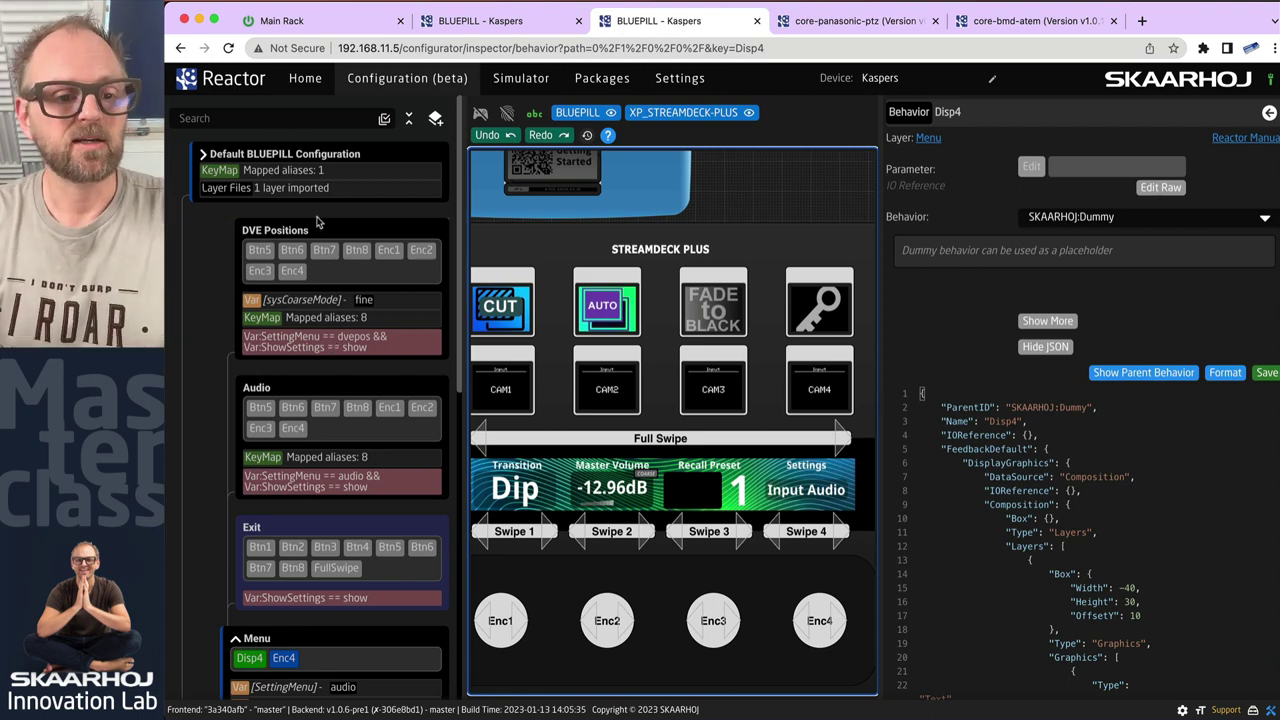
pyautogui.scroll(-10, 230, 395)
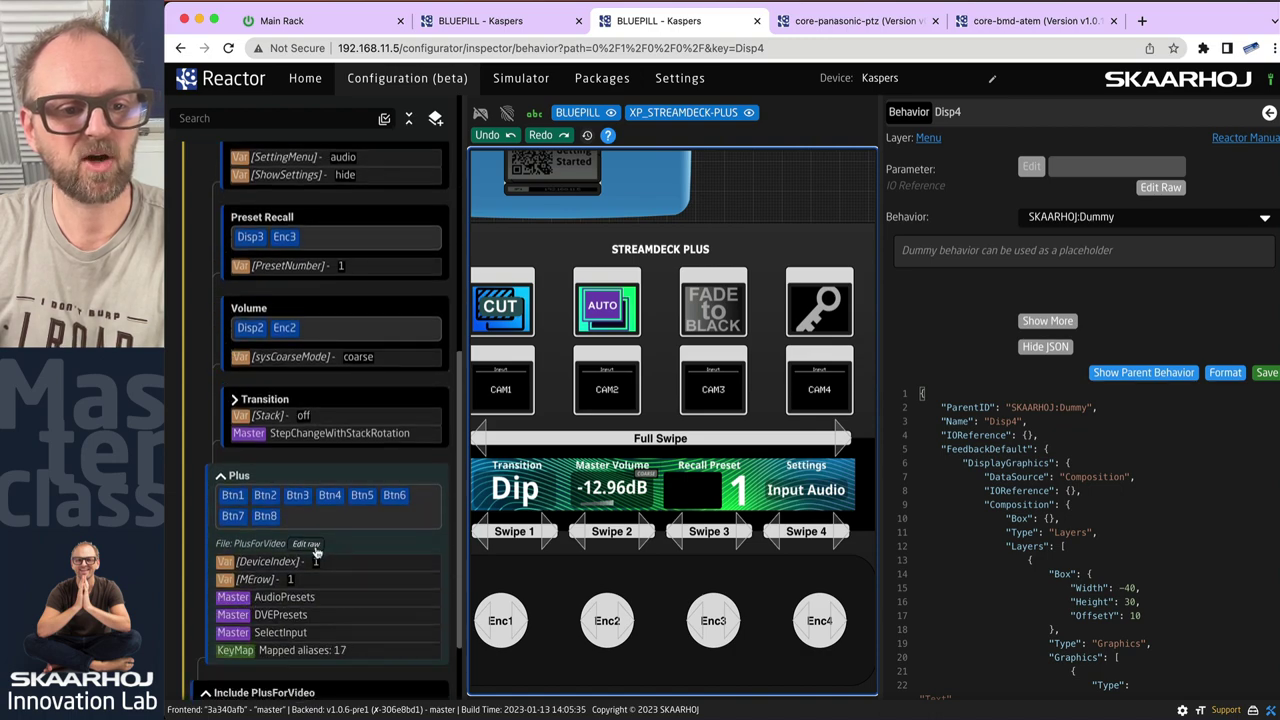
pyautogui.click(308, 545)
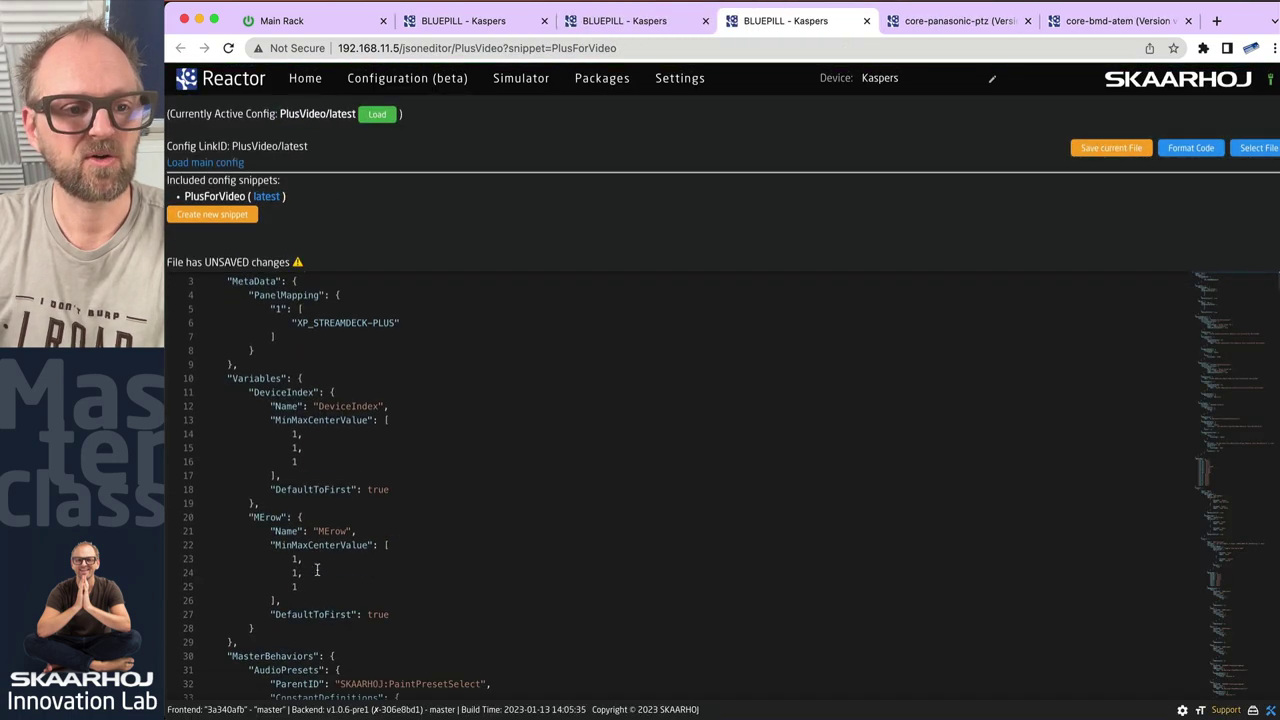
pyautogui.scroll(-5, 335, 560)
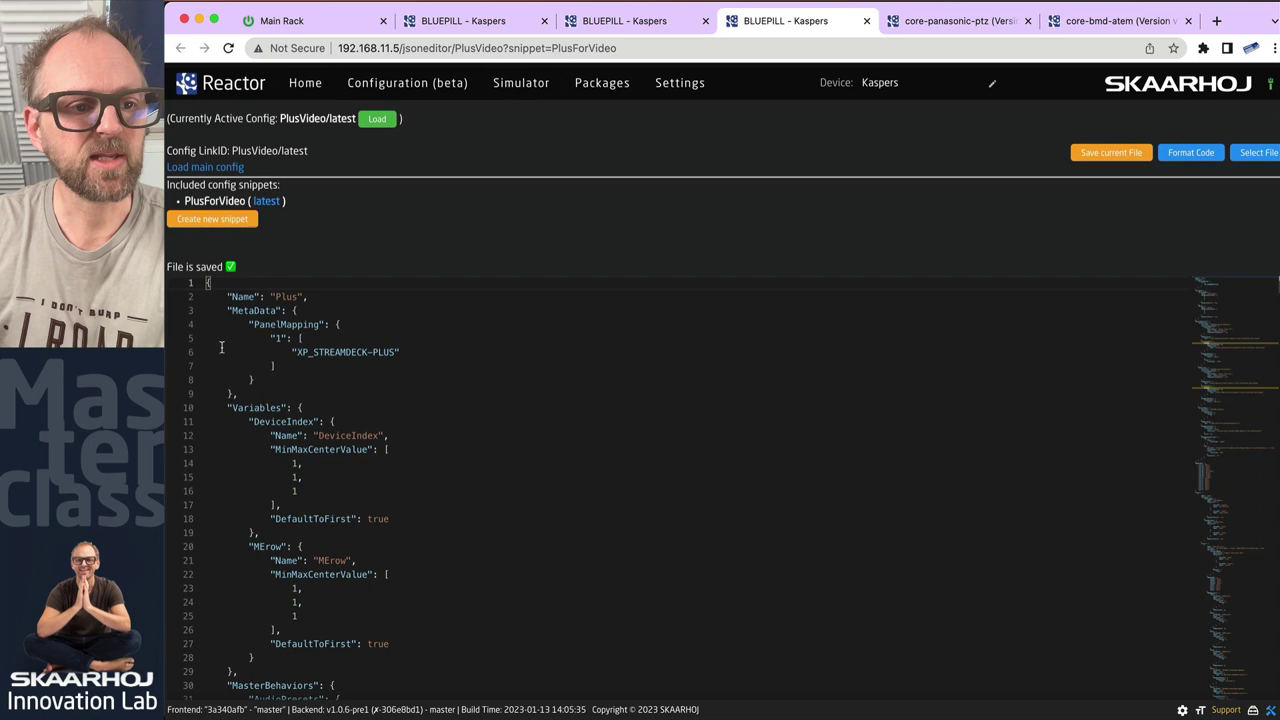
pyautogui.keyDown('shift'); pyautogui.click(201, 283); pyautogui.keyUp('shift')
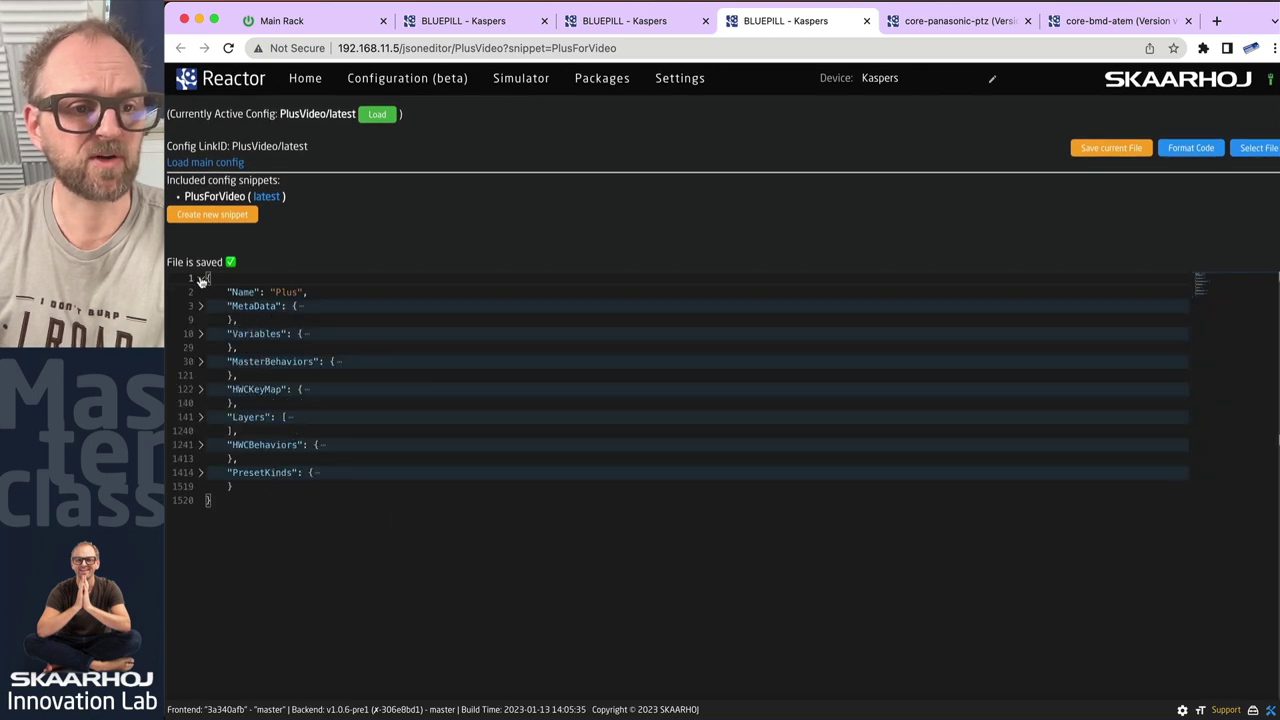
pyautogui.click(201, 473)
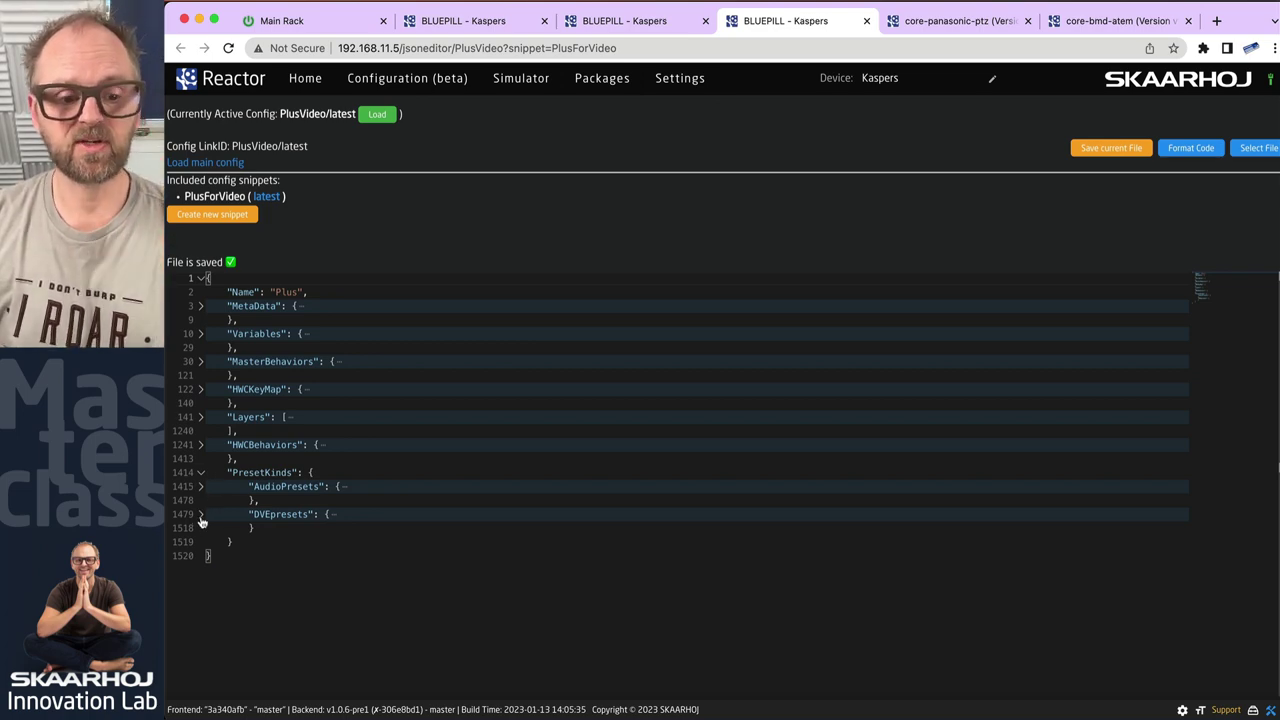
pyautogui.press('super+Tab')
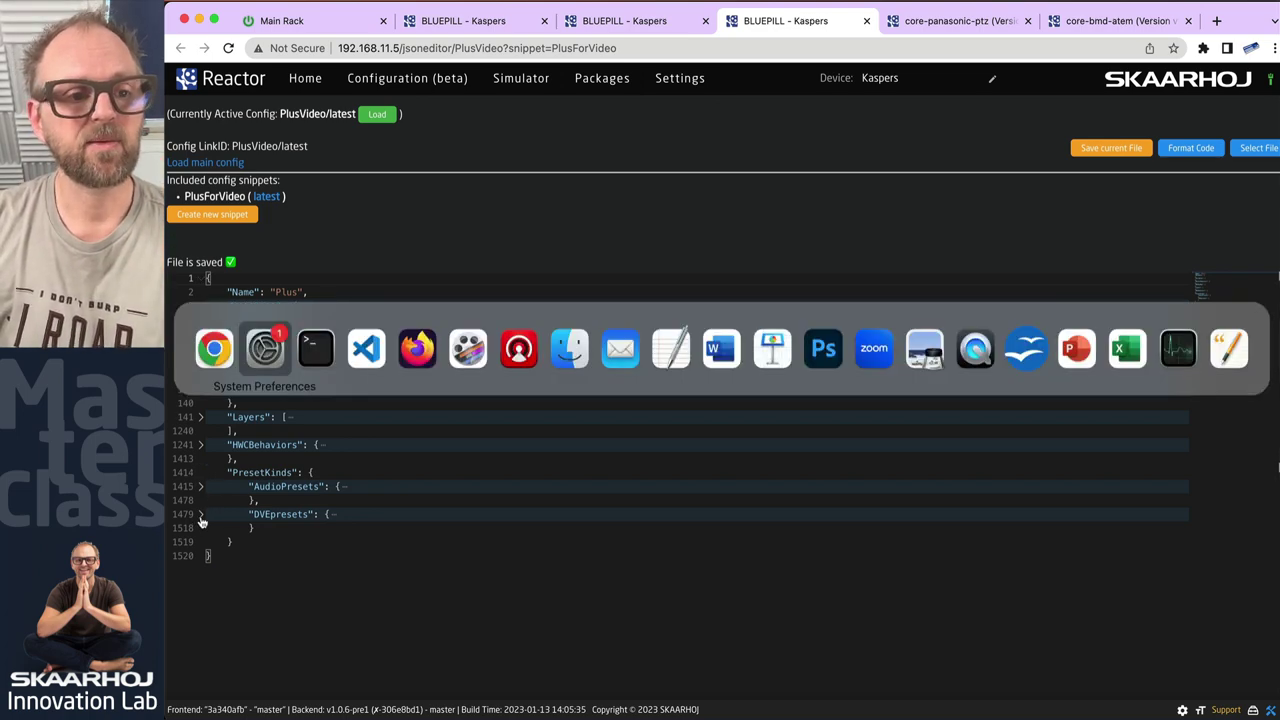
pyautogui.press('super+Tab')
pyautogui.press('super+Tab')
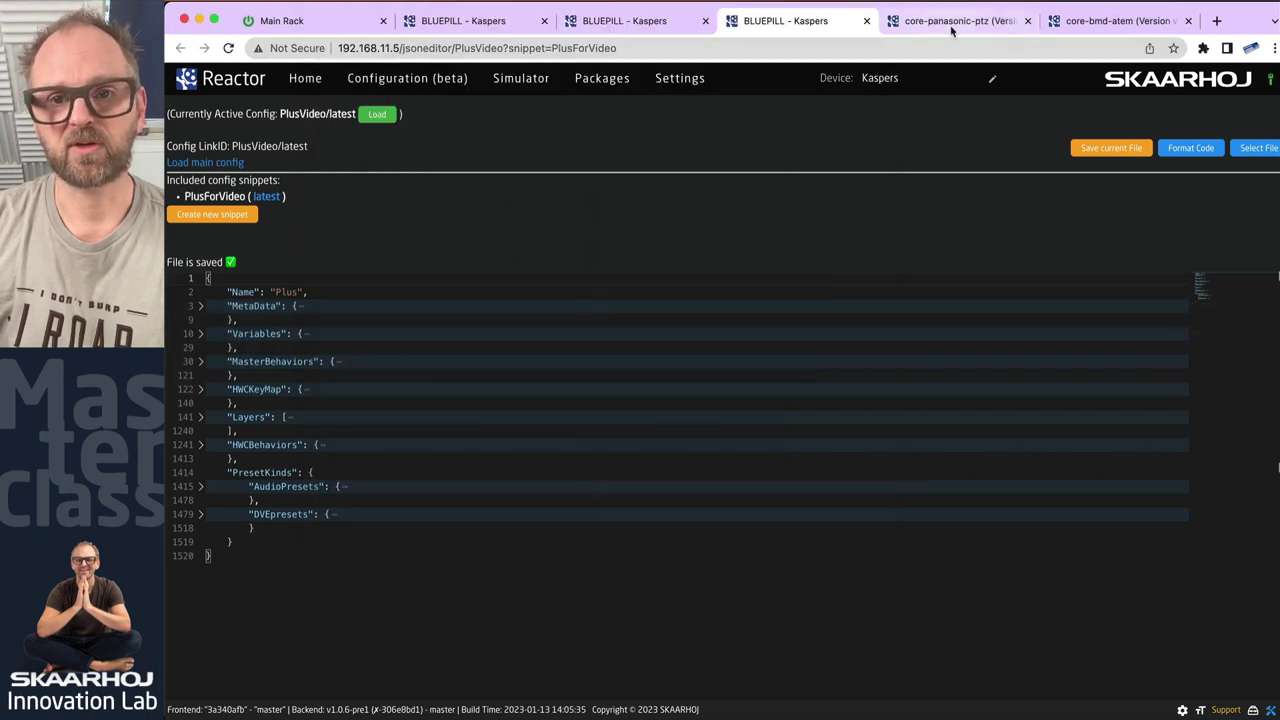
# Open the simulator with the whole Stream Deck Plus in view, and enter the Input Audio settings with Enc4.
pyautogui.click(645, 20)
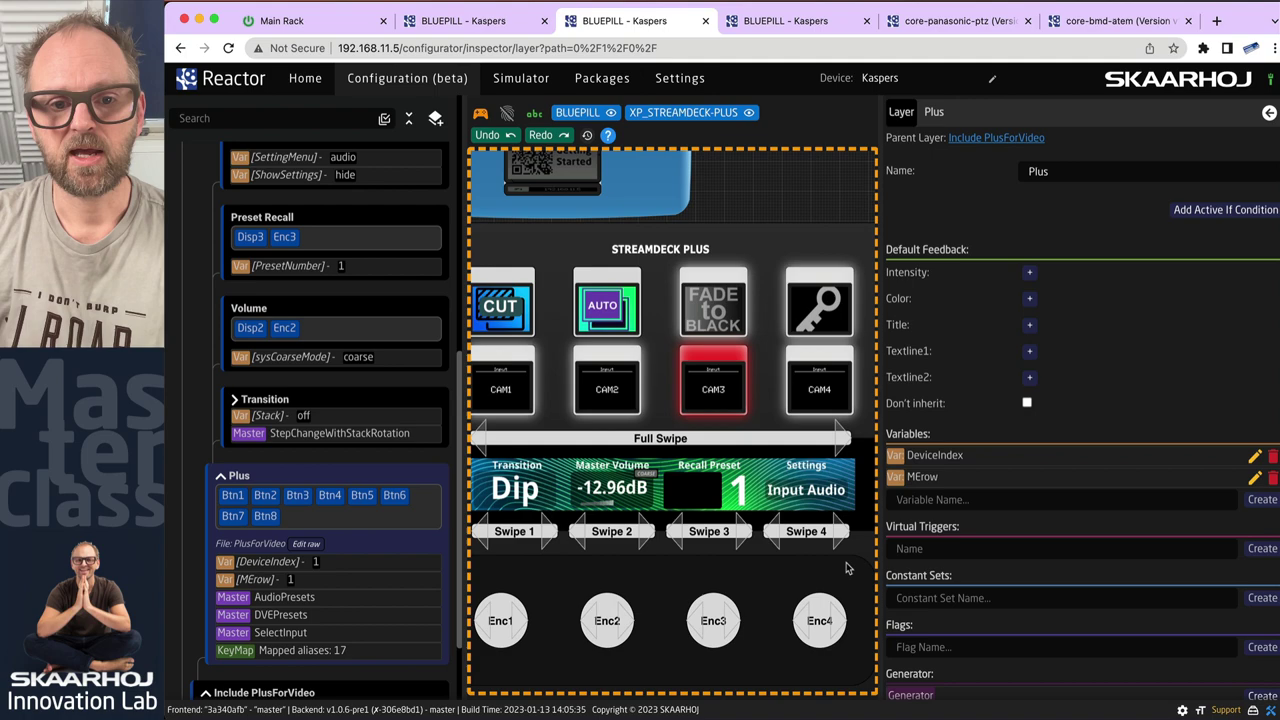
pyautogui.click(520, 78)
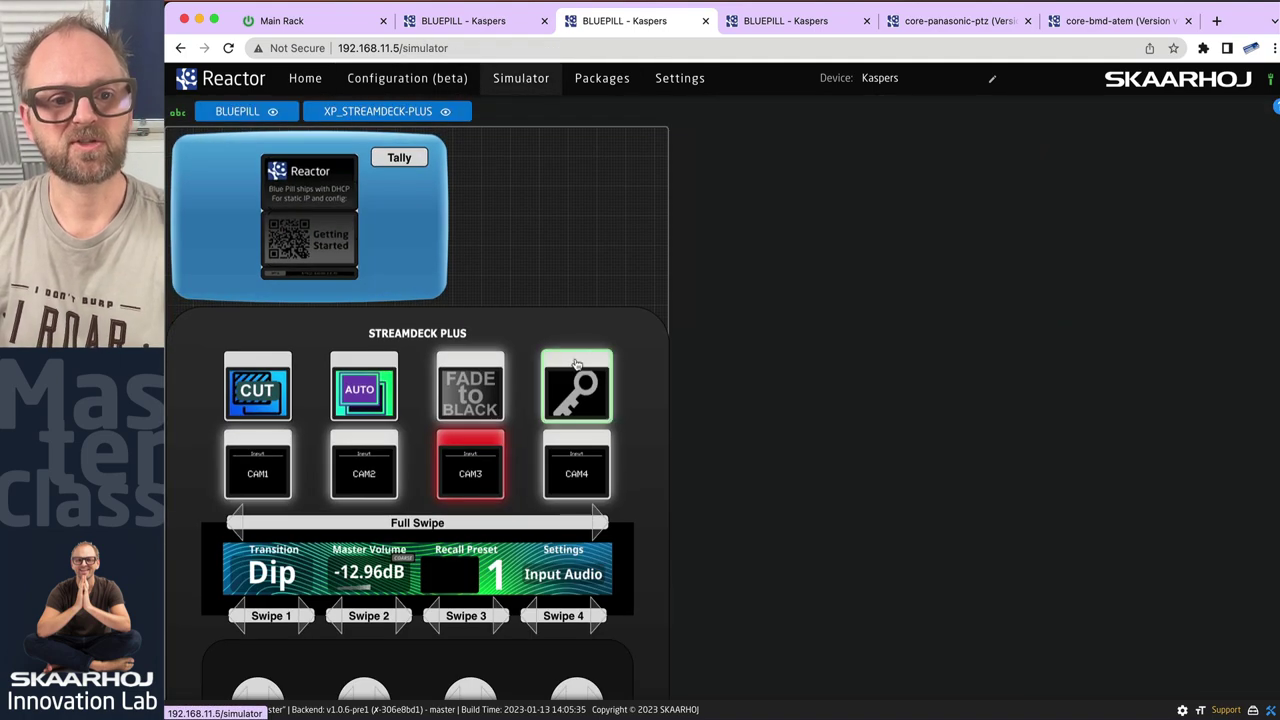
pyautogui.scroll(-3, 578, 372)
pyautogui.scroll(3, 410, 320)
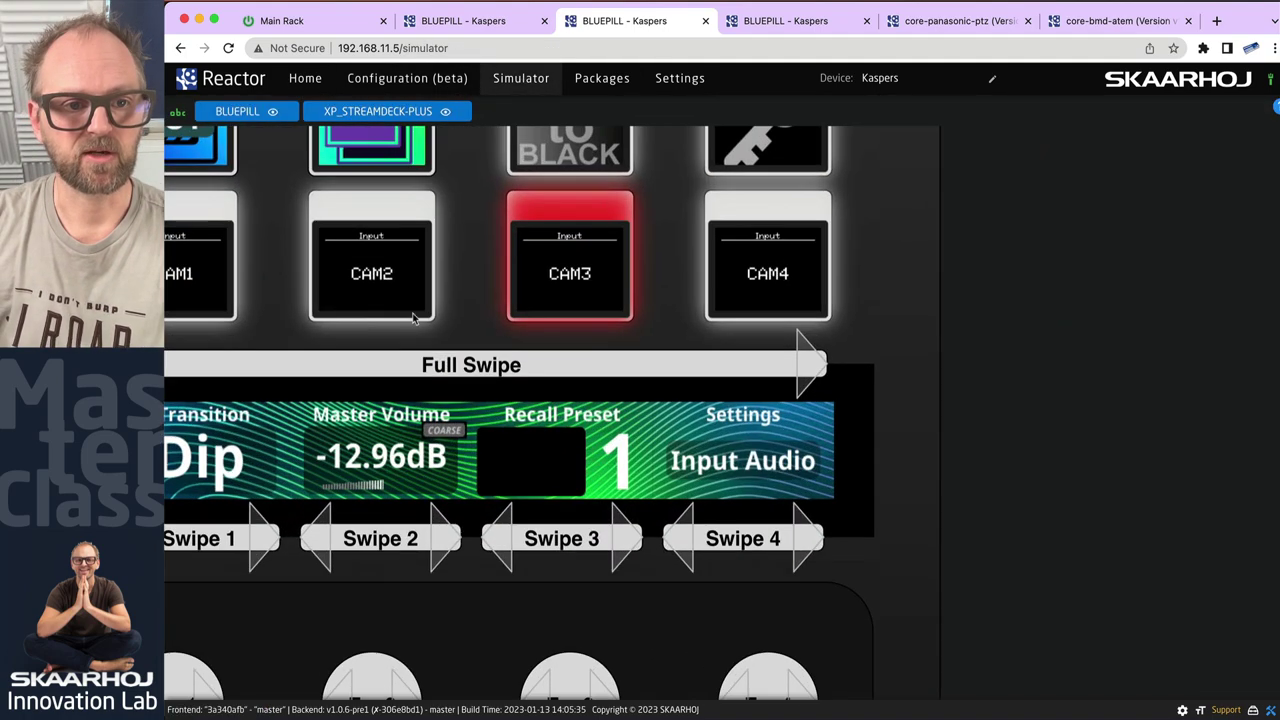
pyautogui.hscroll(-3, 415, 318)
pyautogui.scroll(-2, 872, 484)
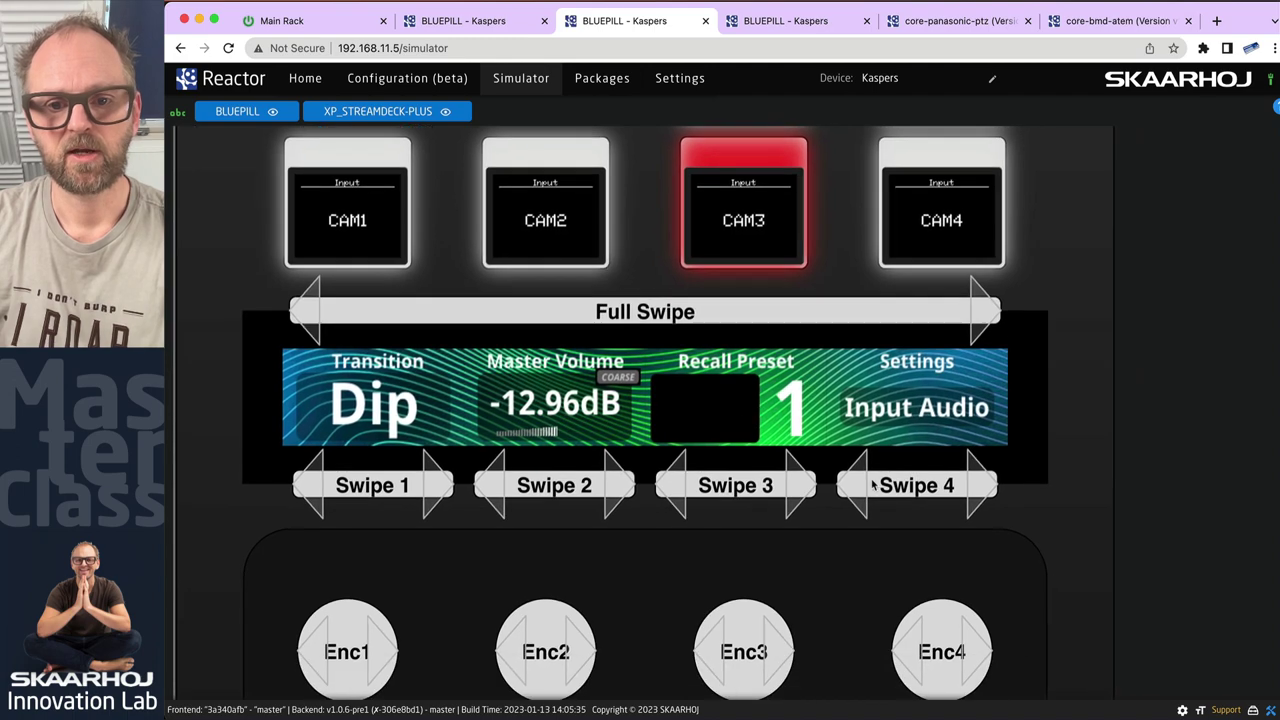
pyautogui.scroll(2, 872, 484)
pyautogui.scroll(-3, 894, 483)
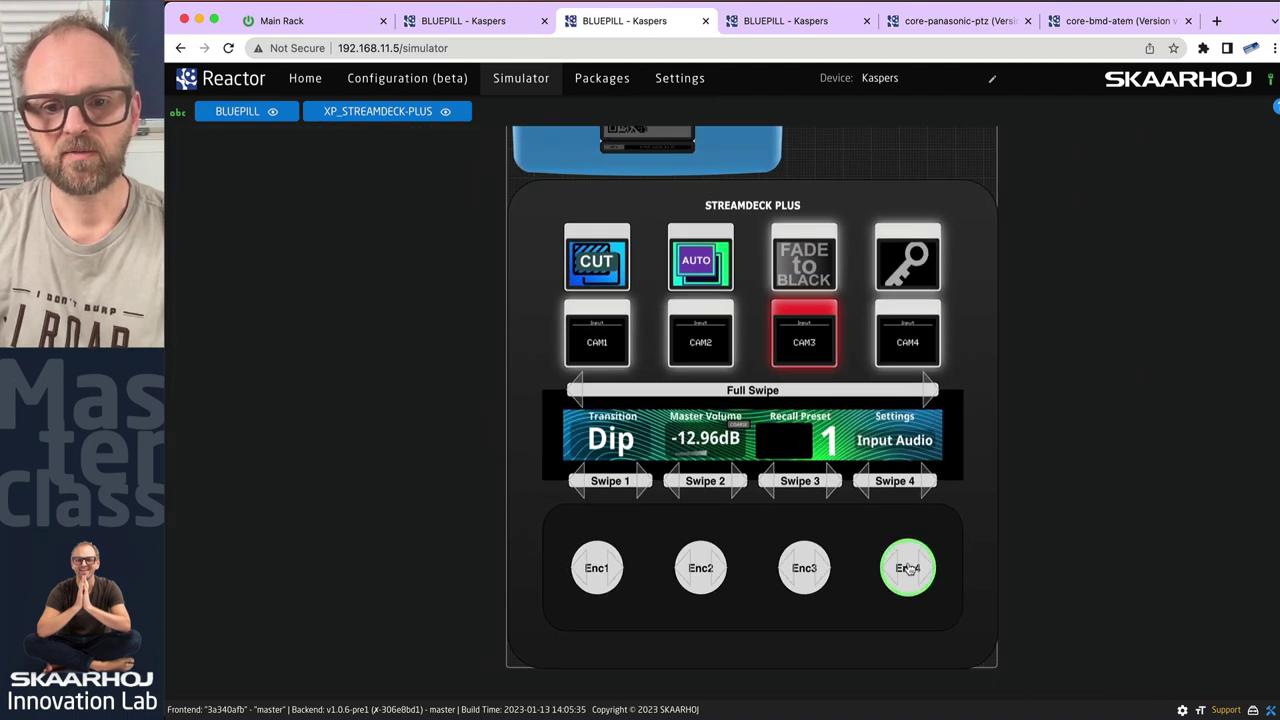
pyautogui.click(907, 568)
# Adjust Input 1 to -40.02 dB using Swipe 1 and Enc1, and step Input 2 down and up with Enc2.
pyautogui.scroll(2, 801, 402)
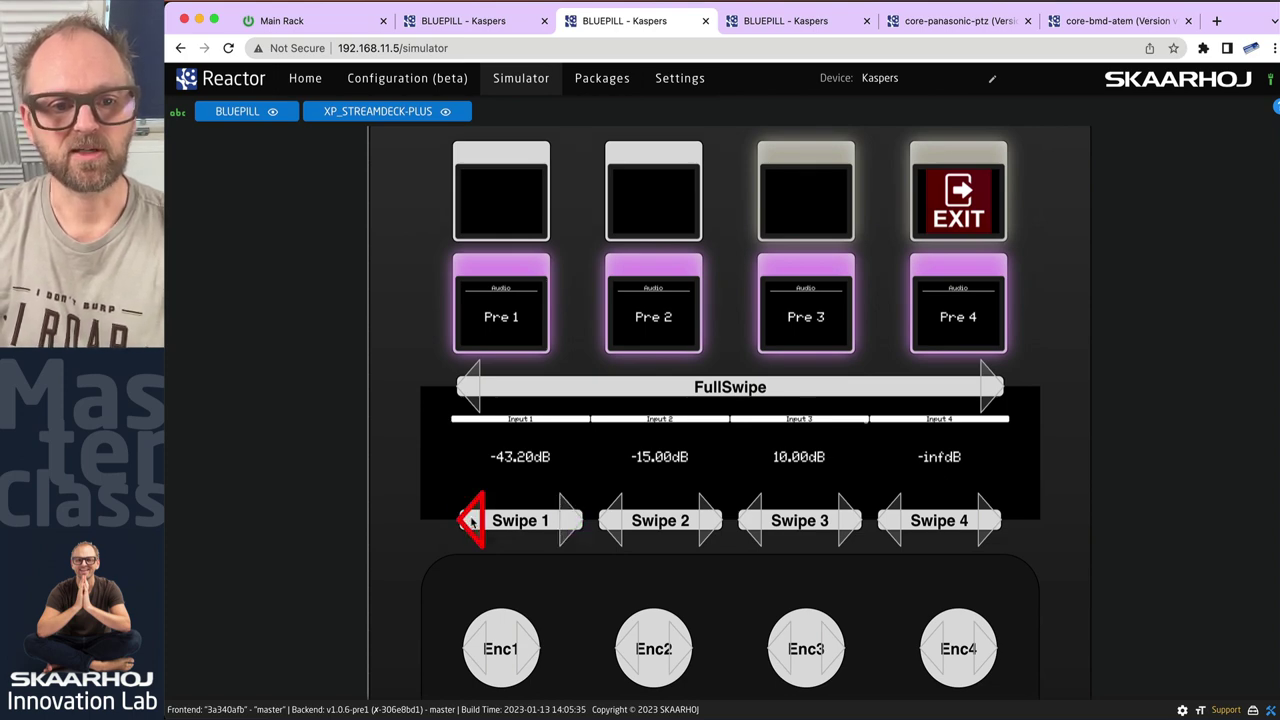
pyautogui.scroll(5, 509, 645)
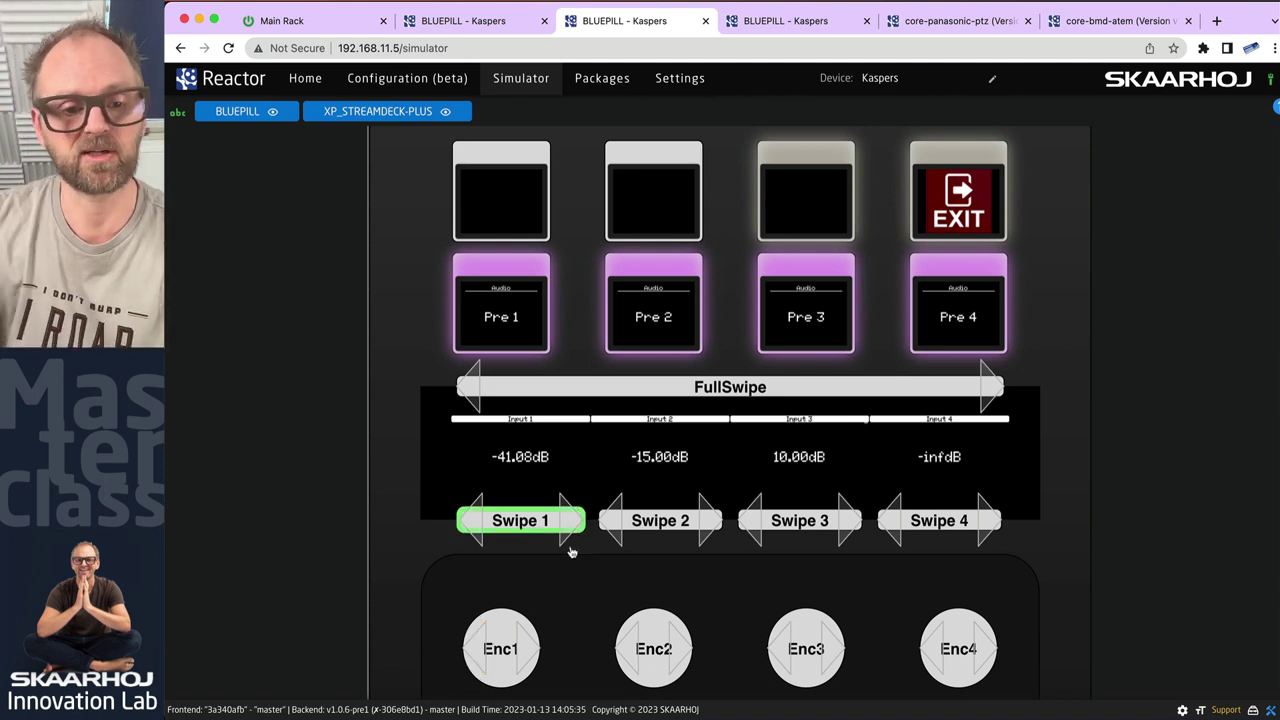
pyautogui.click(524, 651)
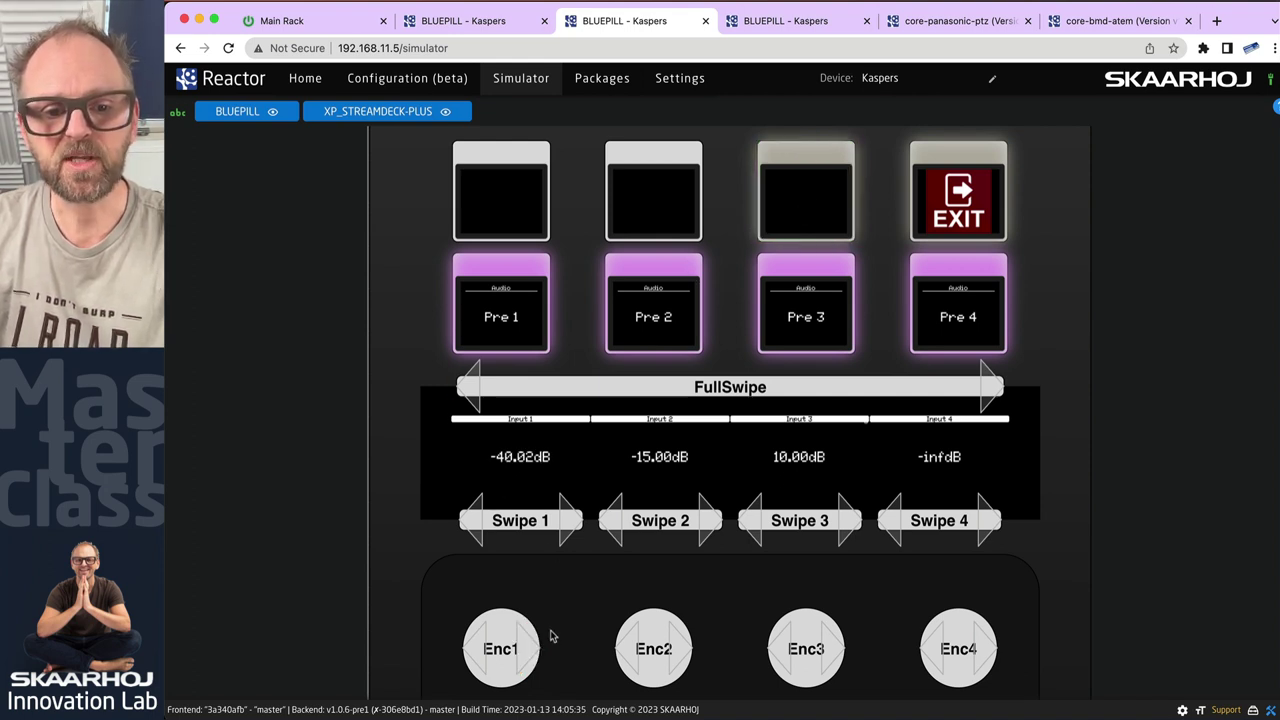
pyautogui.click(633, 646)
pyautogui.click(682, 650)
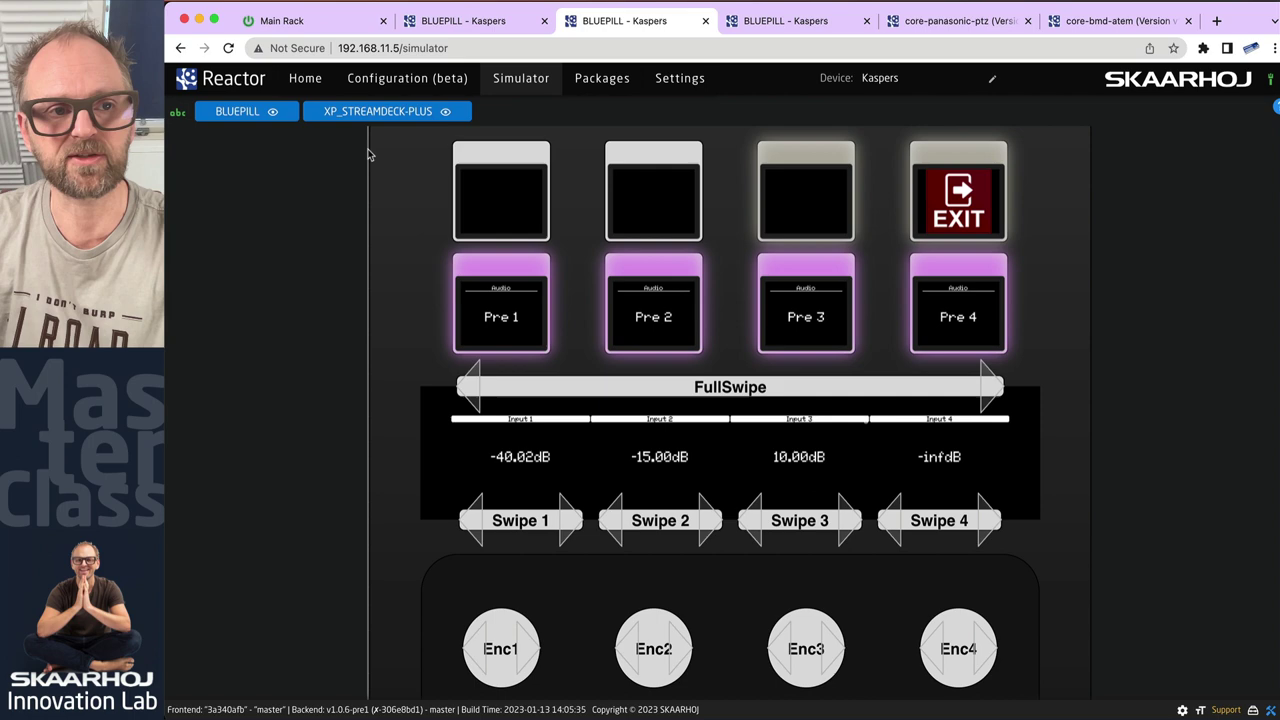
# Return to the configuration and compare the Enc1 behaviors of the Audio and DVE Positions layers.
pyautogui.click(372, 80)
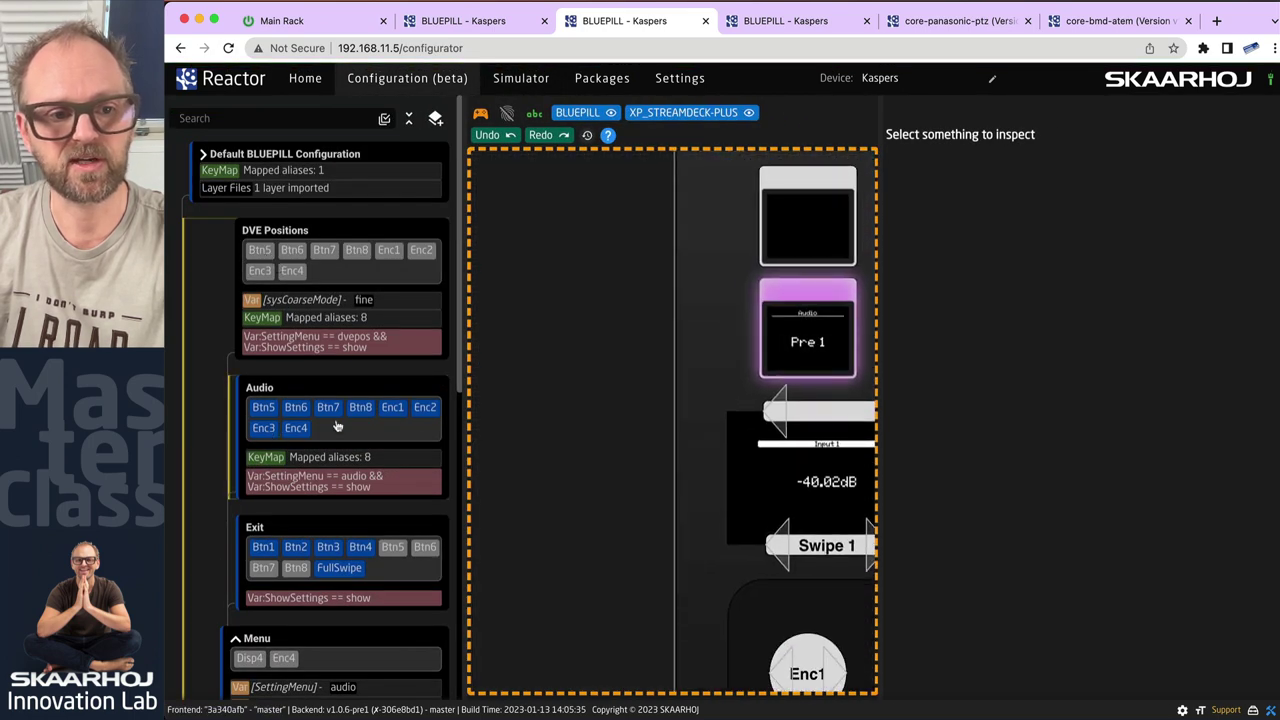
pyautogui.click(405, 411)
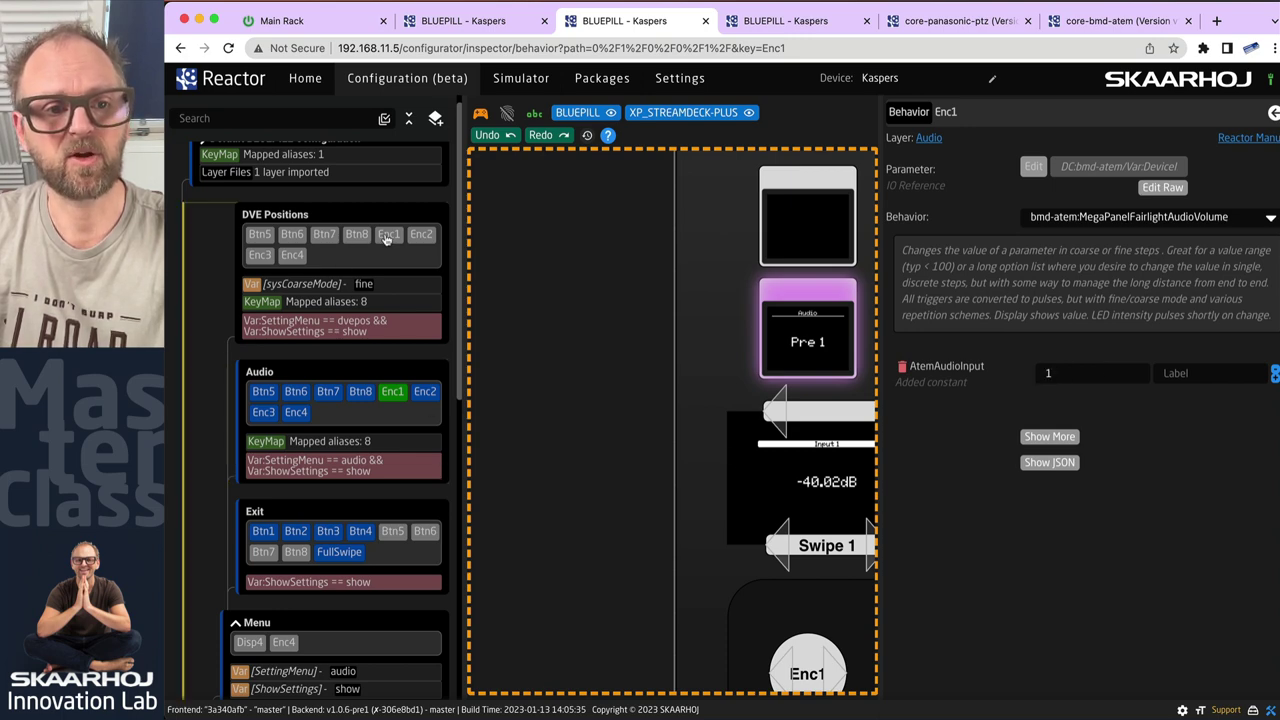
pyautogui.click(389, 235)
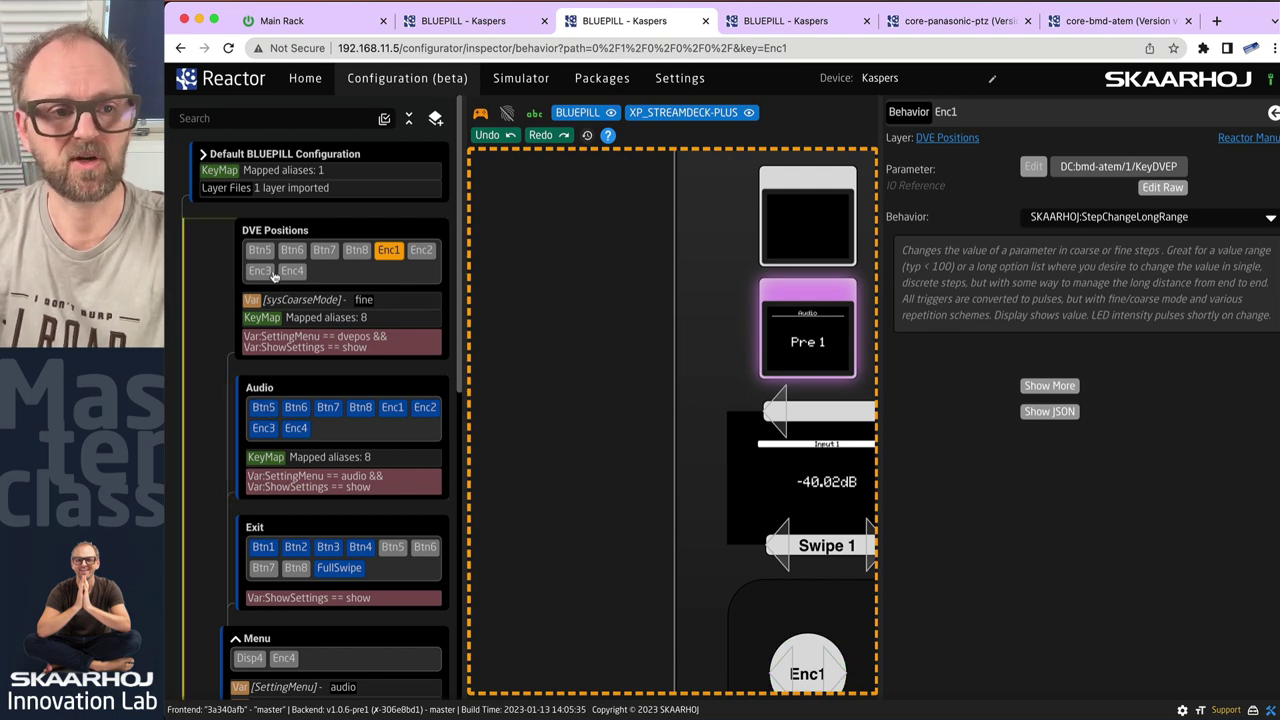
# Examine the preset behavior and PresetId of Btn5 in DVE Positions and of Btn5 and Btn6 in Audio.
pyautogui.click(262, 253)
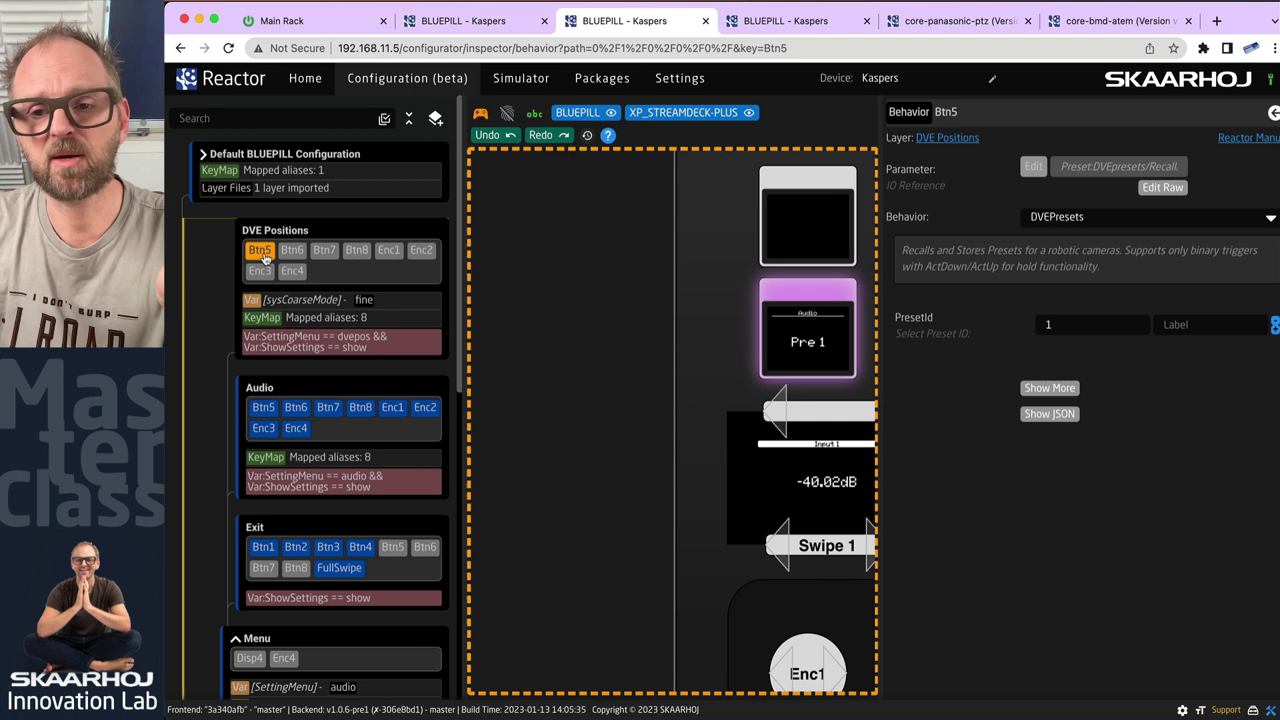
pyautogui.click(264, 408)
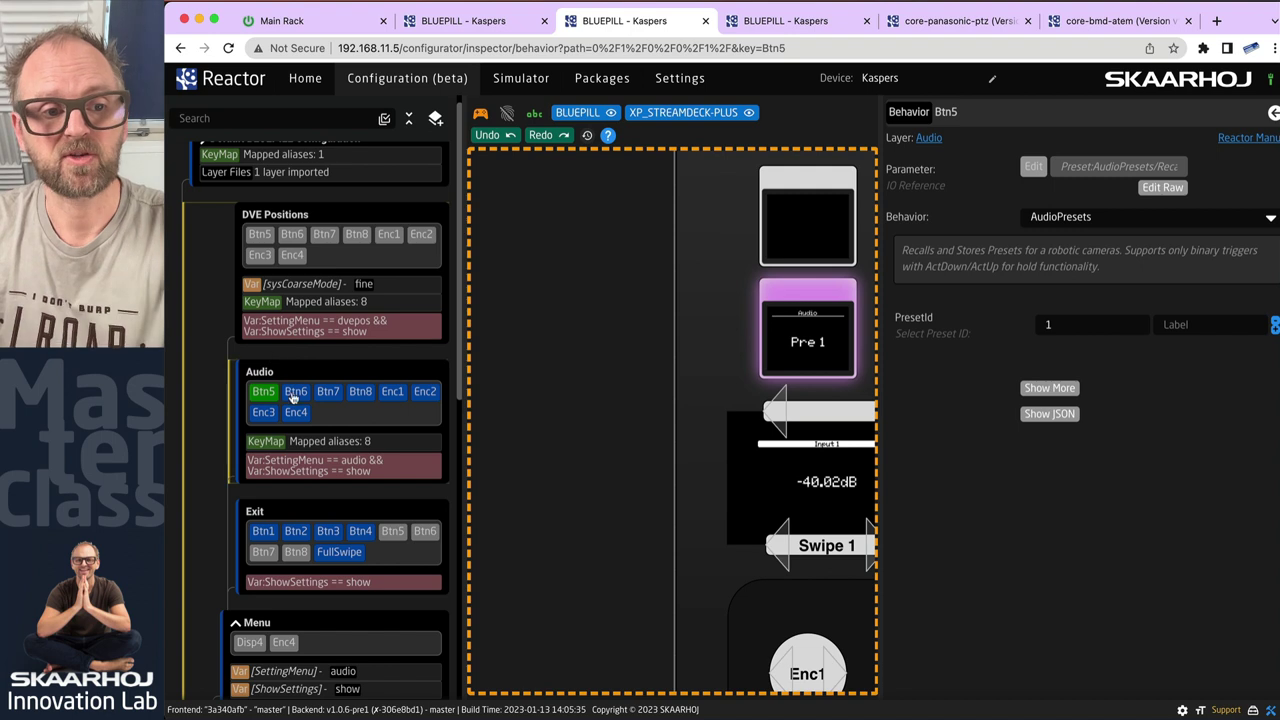
pyautogui.click(295, 399)
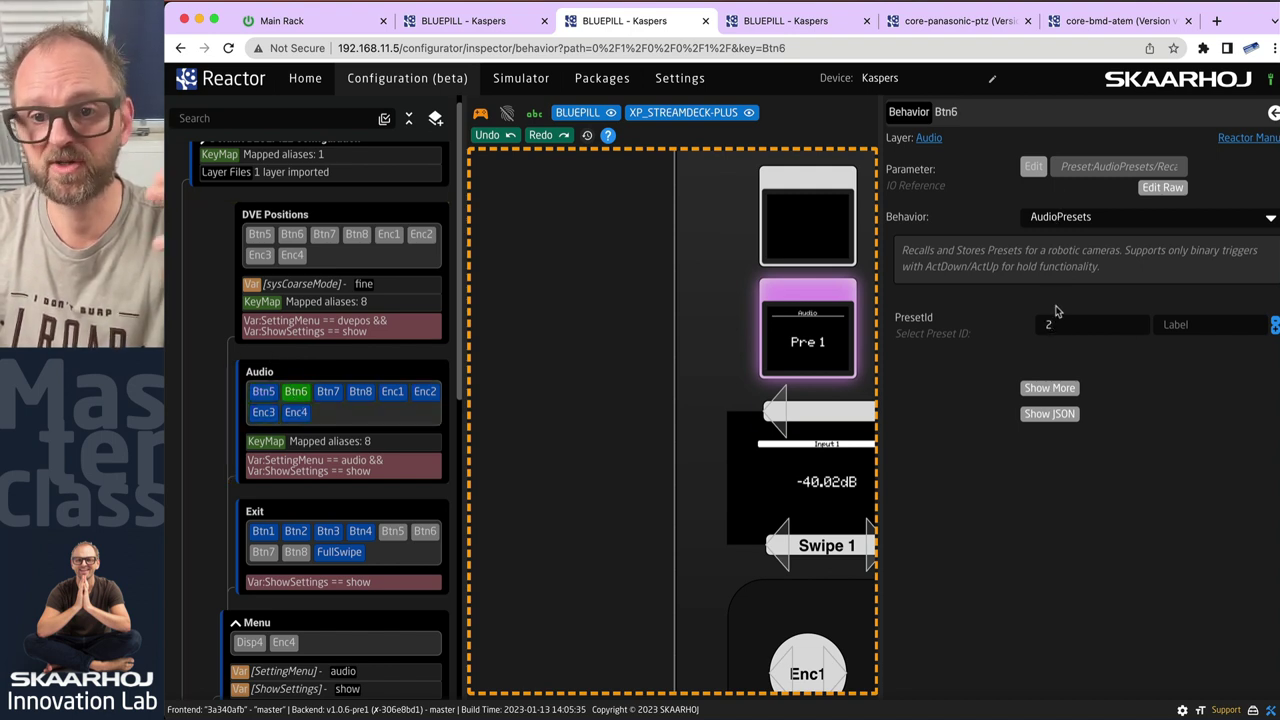
# Examine the PresetId of Btn7 and Btn8 in the Audio layer and of Btn5 to Btn8 in DVE Positions.
pyautogui.click(338, 392)
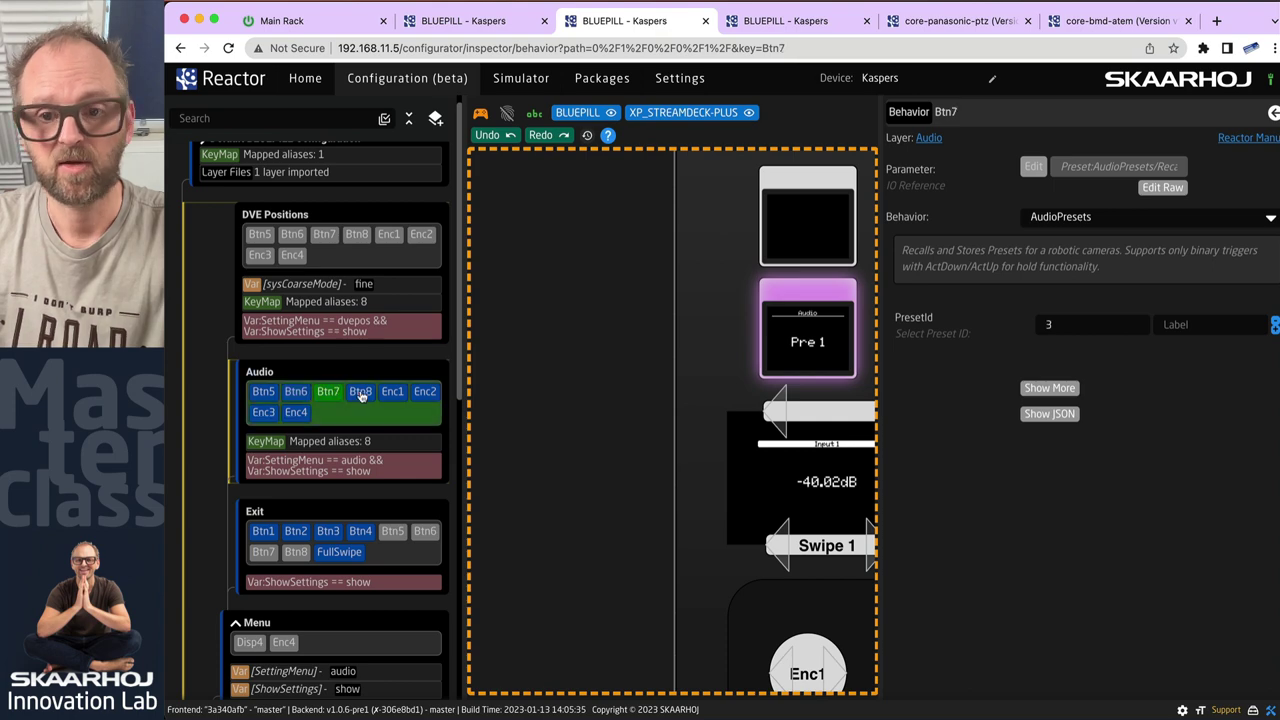
pyautogui.click(355, 393)
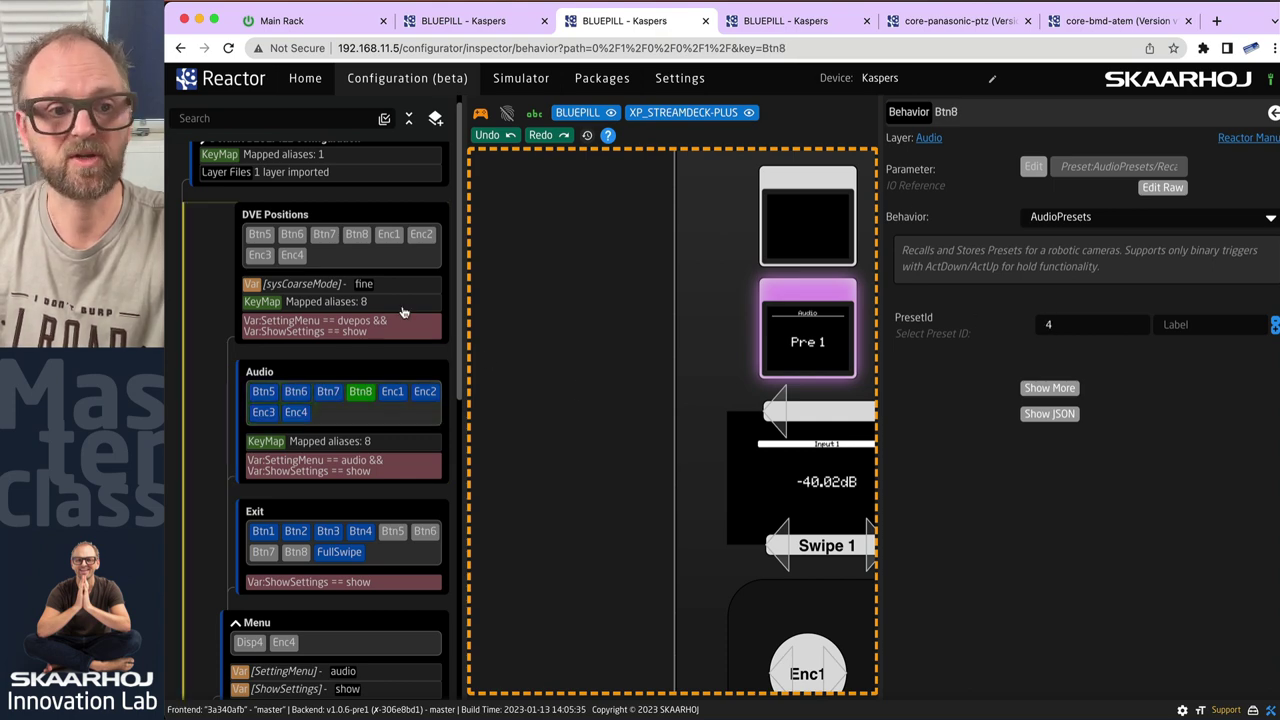
pyautogui.click(259, 234)
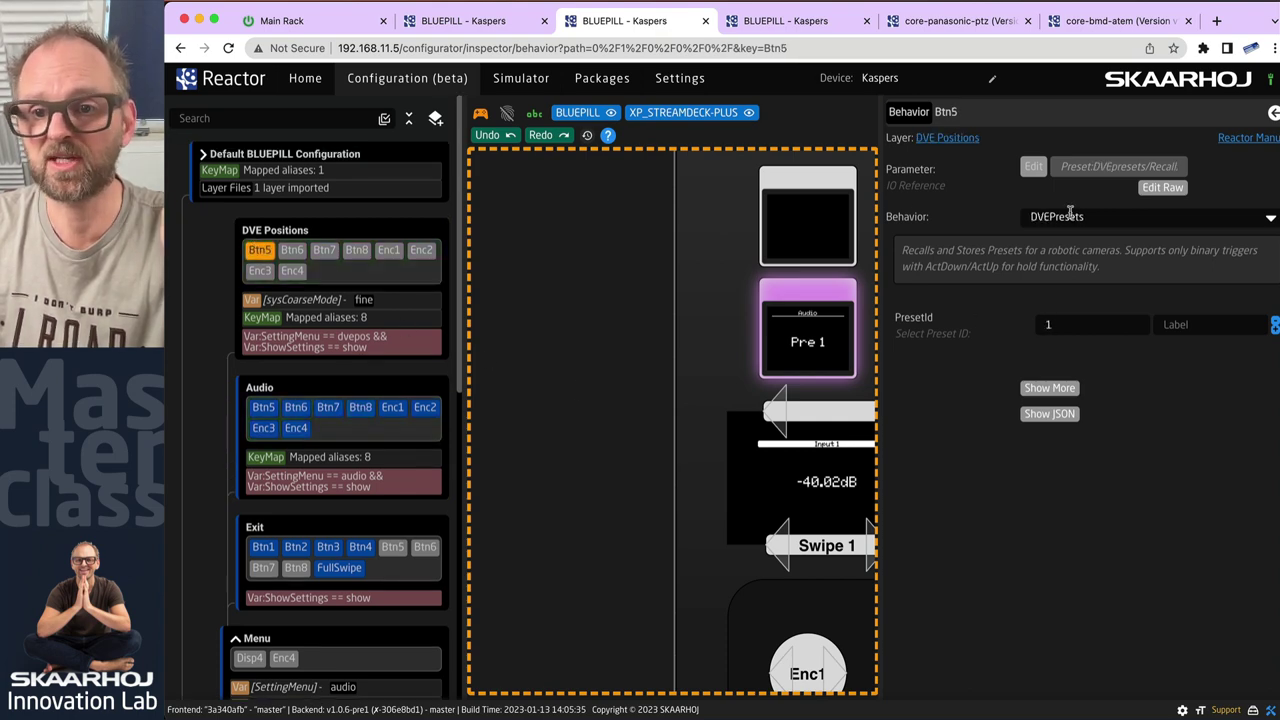
pyautogui.click(295, 250)
pyautogui.click(323, 251)
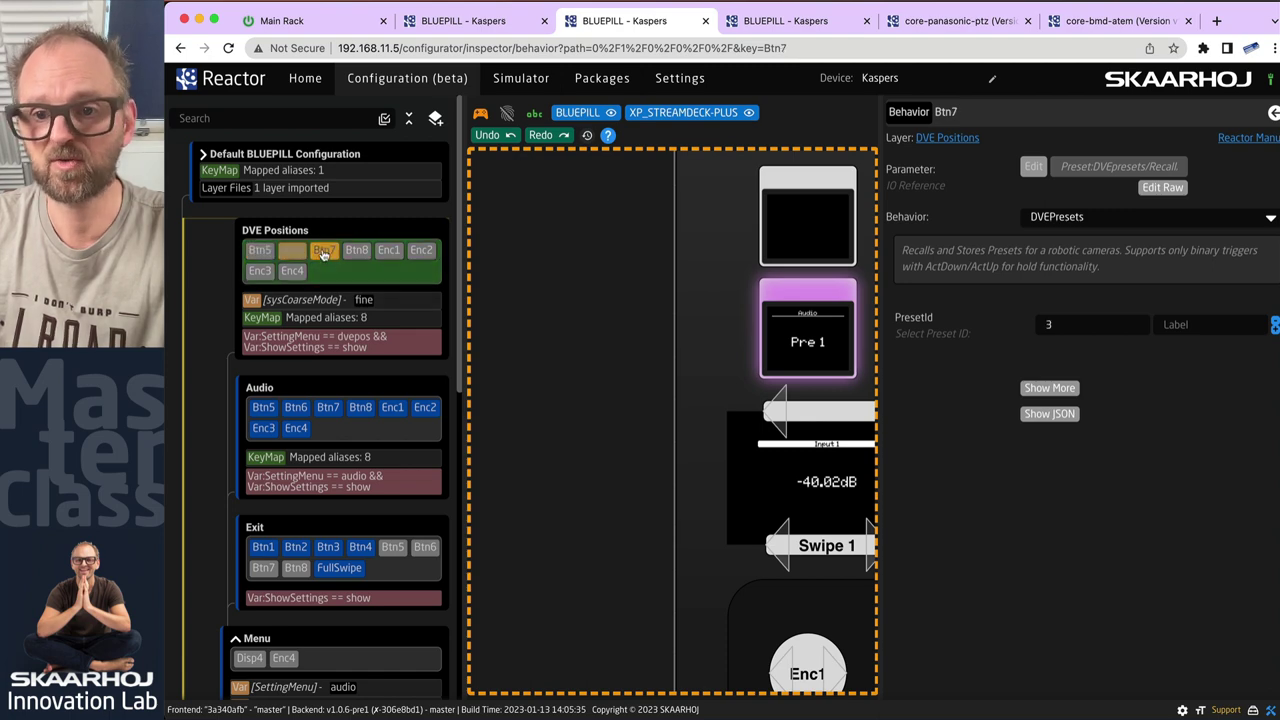
pyautogui.click(356, 251)
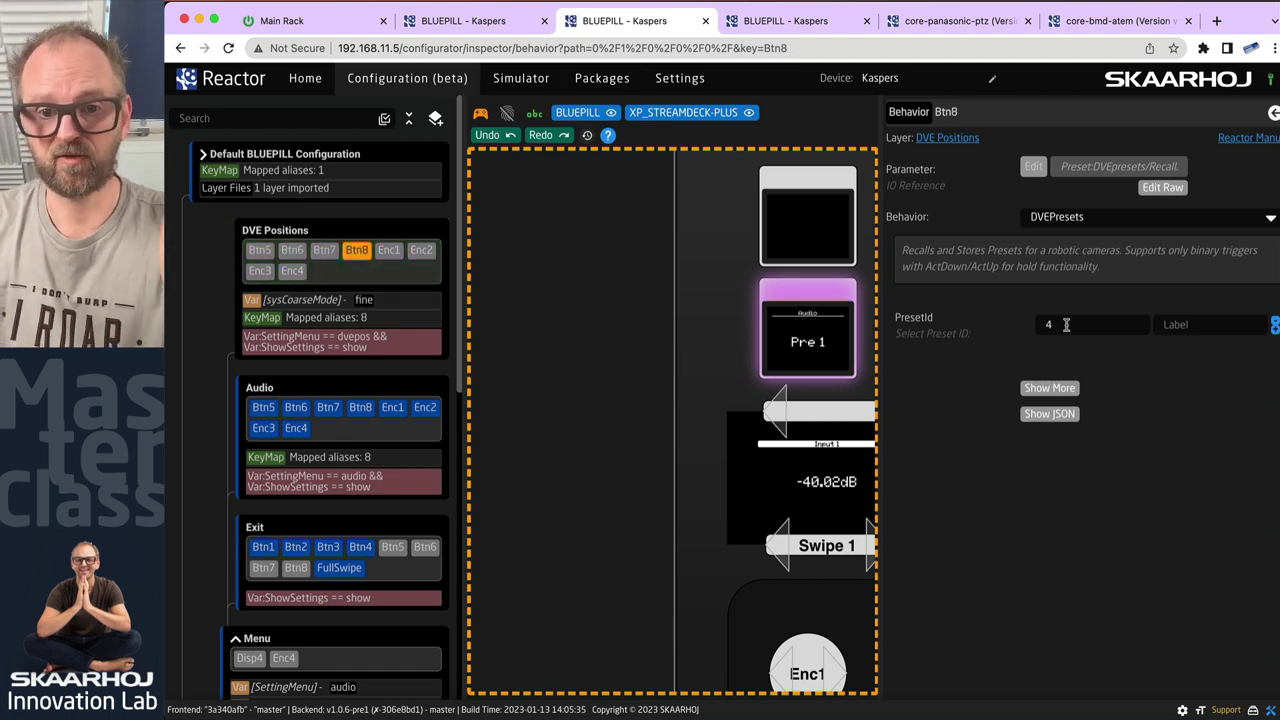
# Open the simulator with the Stream Deck Plus preset buttons, display and encoders in view.
pyautogui.rightClick(670, 346)
pyautogui.click(626, 320)
pyautogui.hscroll(5, 626, 320)
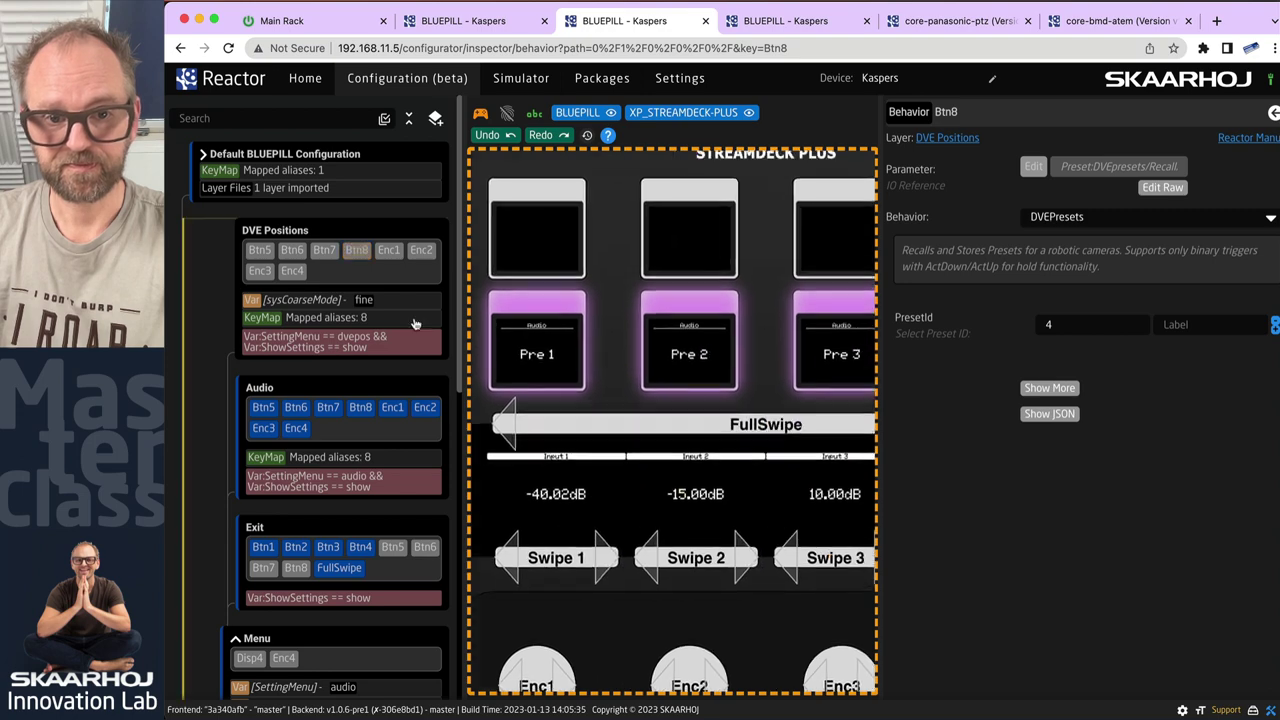
pyautogui.hscroll(-1, 825, 336)
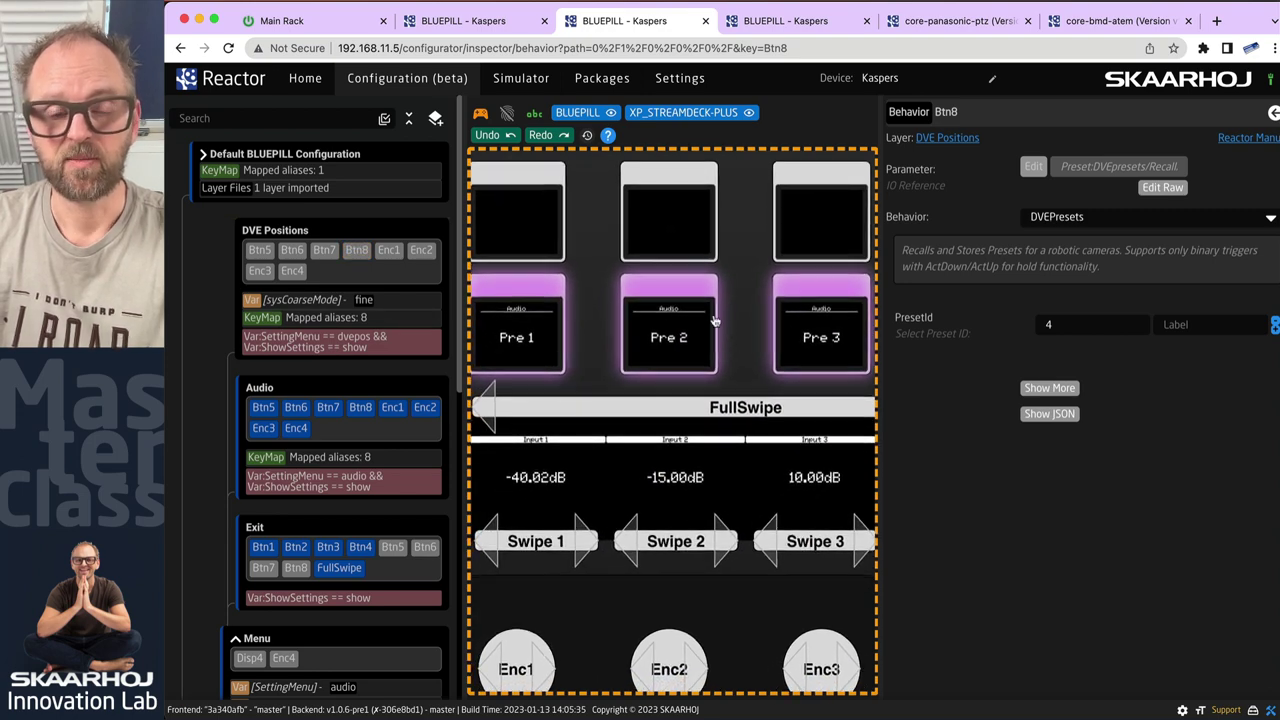
pyautogui.click(521, 78)
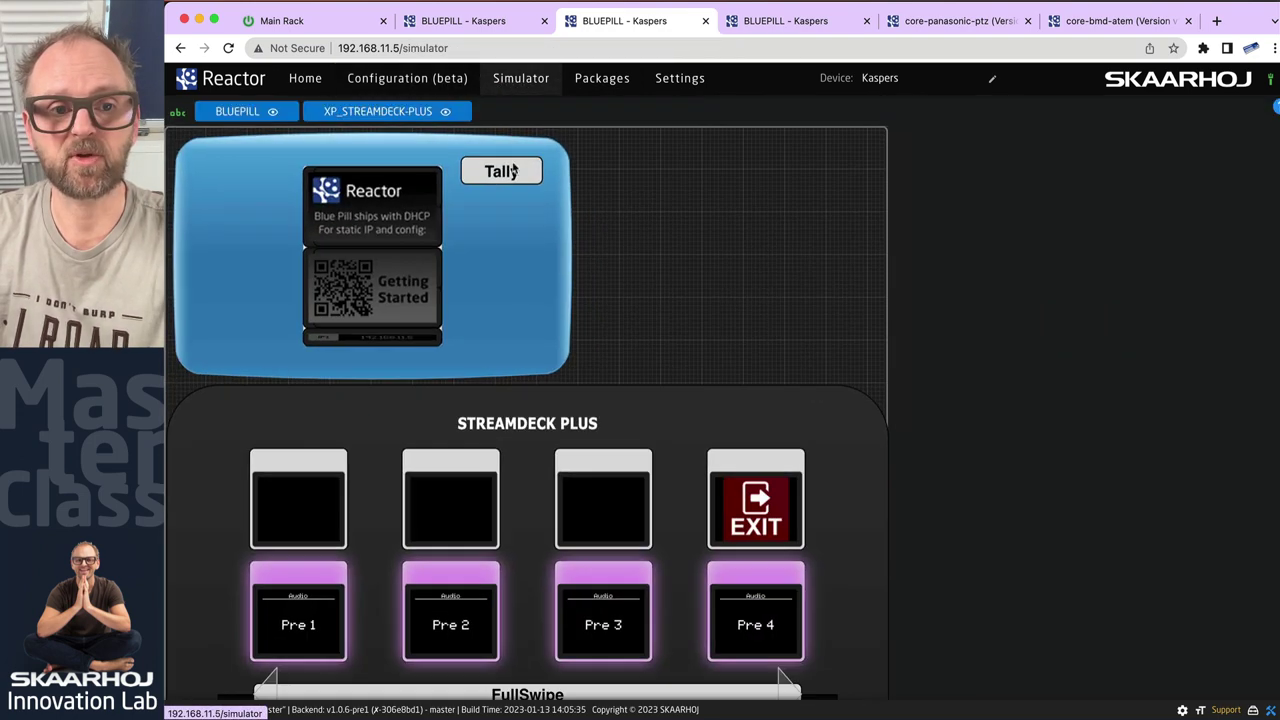
pyautogui.scroll(-5, 605, 533)
pyautogui.hscroll(-3, 605, 533)
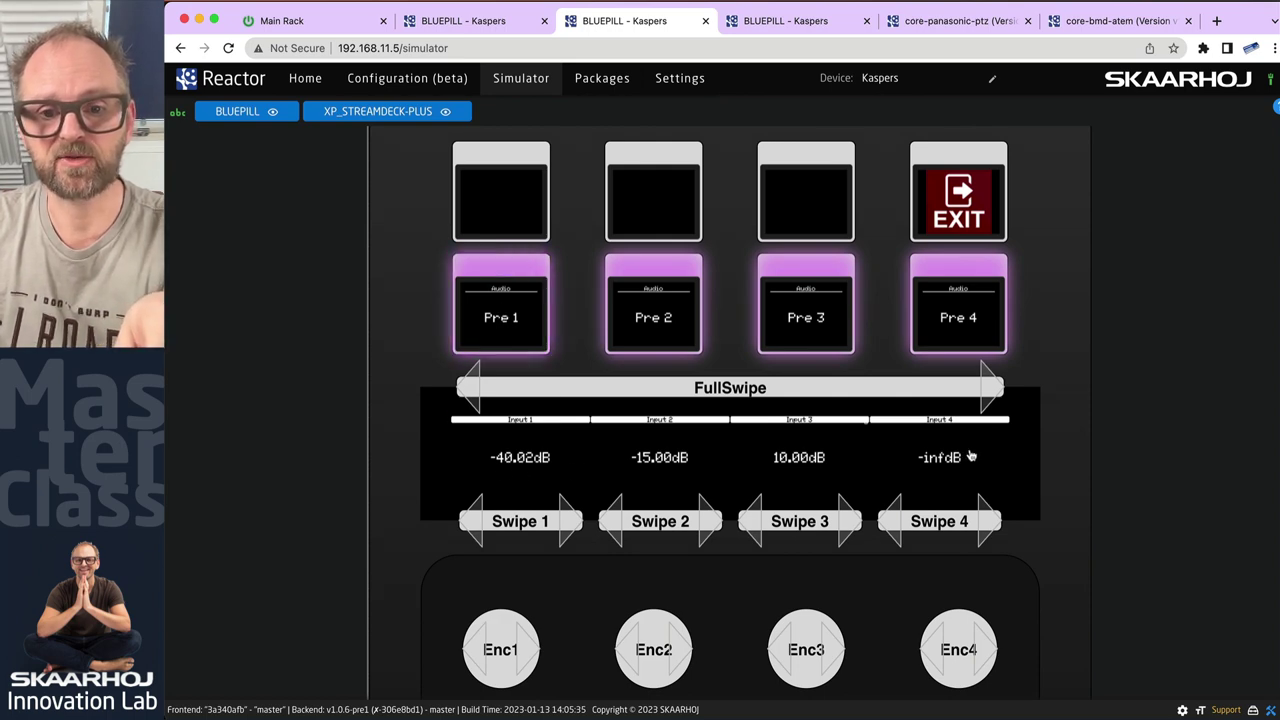
# Lower DVE Position X to -11.92, Position Y to 7.96 and Size X to 0.51 using Enc1 to Enc3, and store them in Pre 2.
pyautogui.click(664, 316)
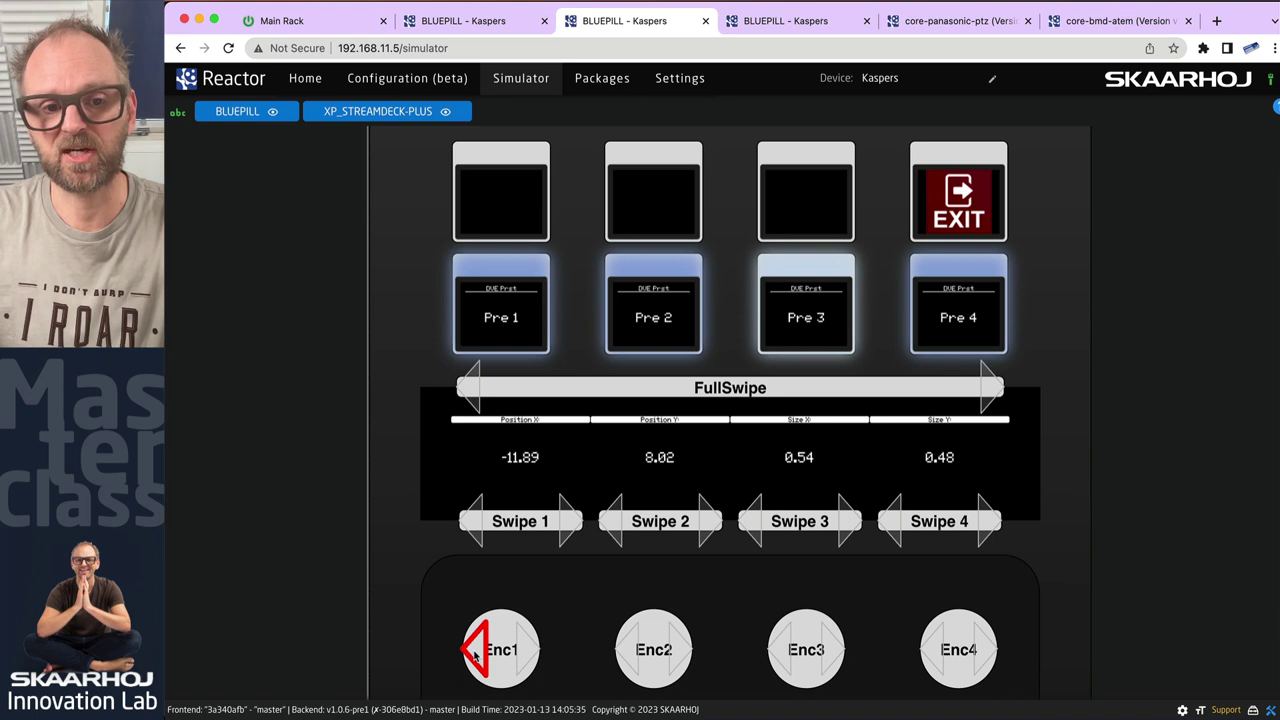
pyautogui.click(627, 654)
pyautogui.click(627, 654)
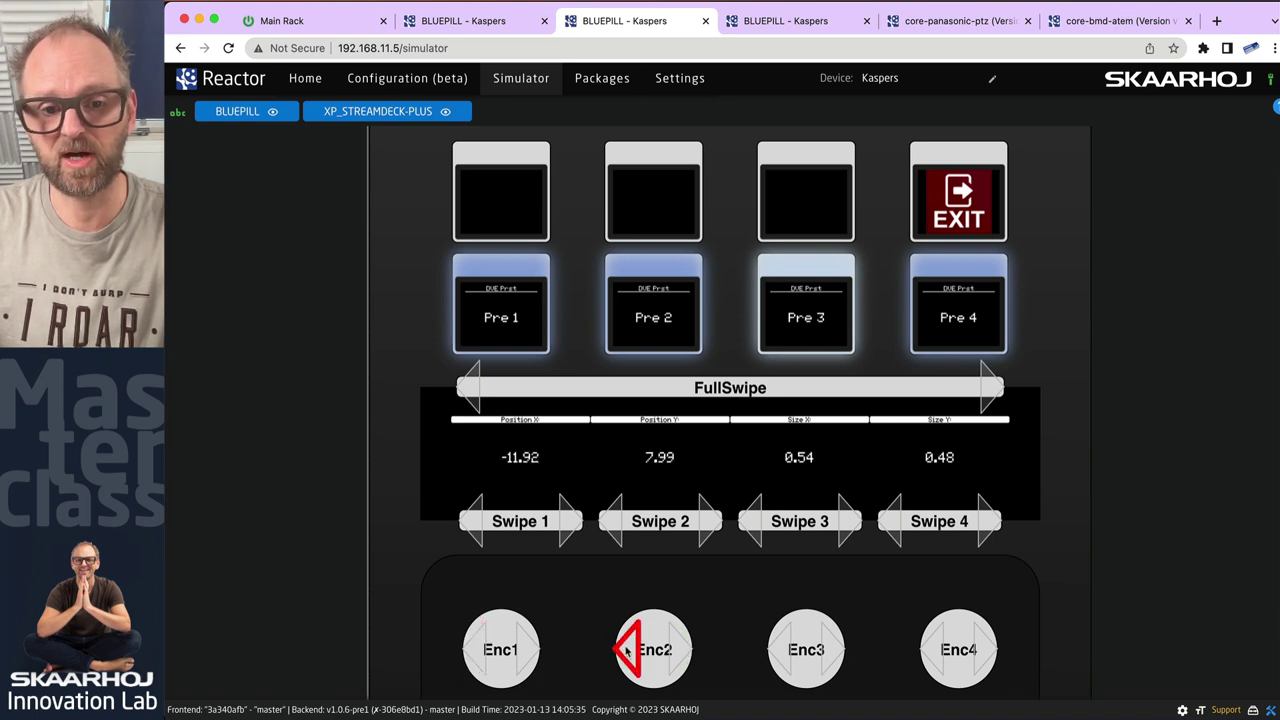
pyautogui.click(627, 654)
pyautogui.click(765, 652)
pyautogui.click(765, 652)
pyautogui.click(765, 652)
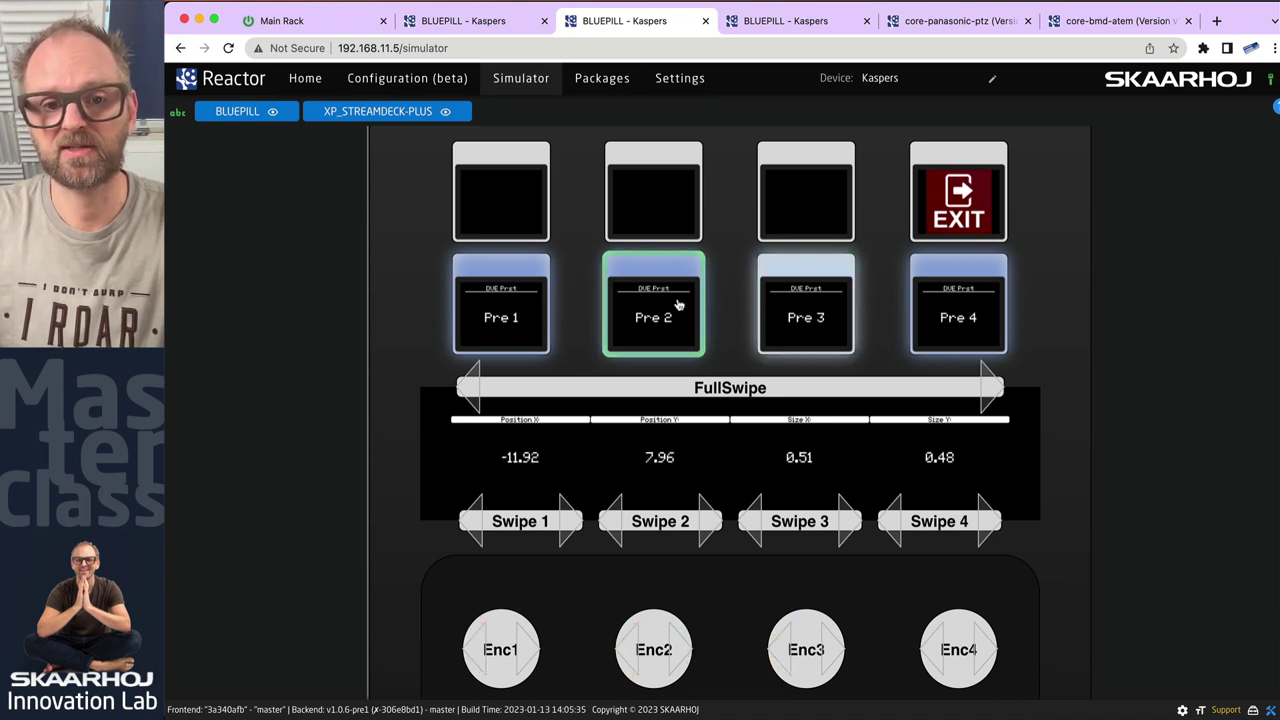
pyautogui.click(667, 325)
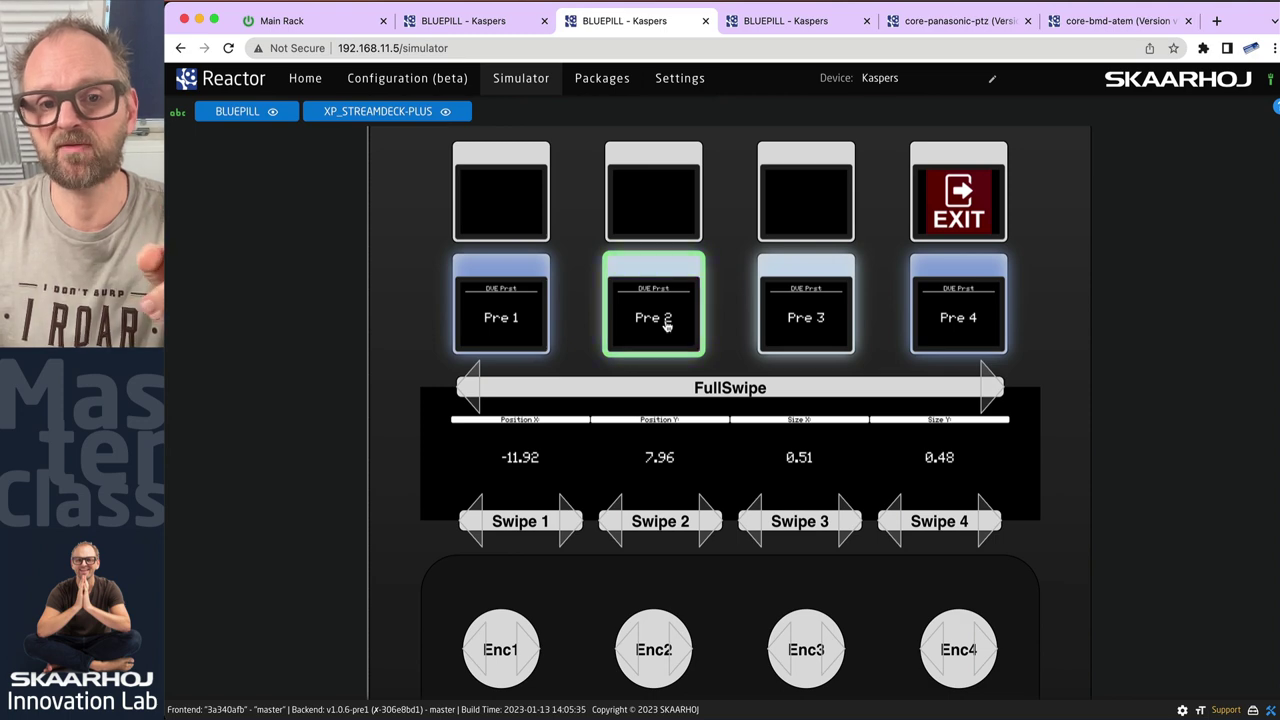
# Recall DVE presets Pre 3 and Pre 2 alternately to compare their stored positions, ending on Pre 2.
pyautogui.click(803, 318)
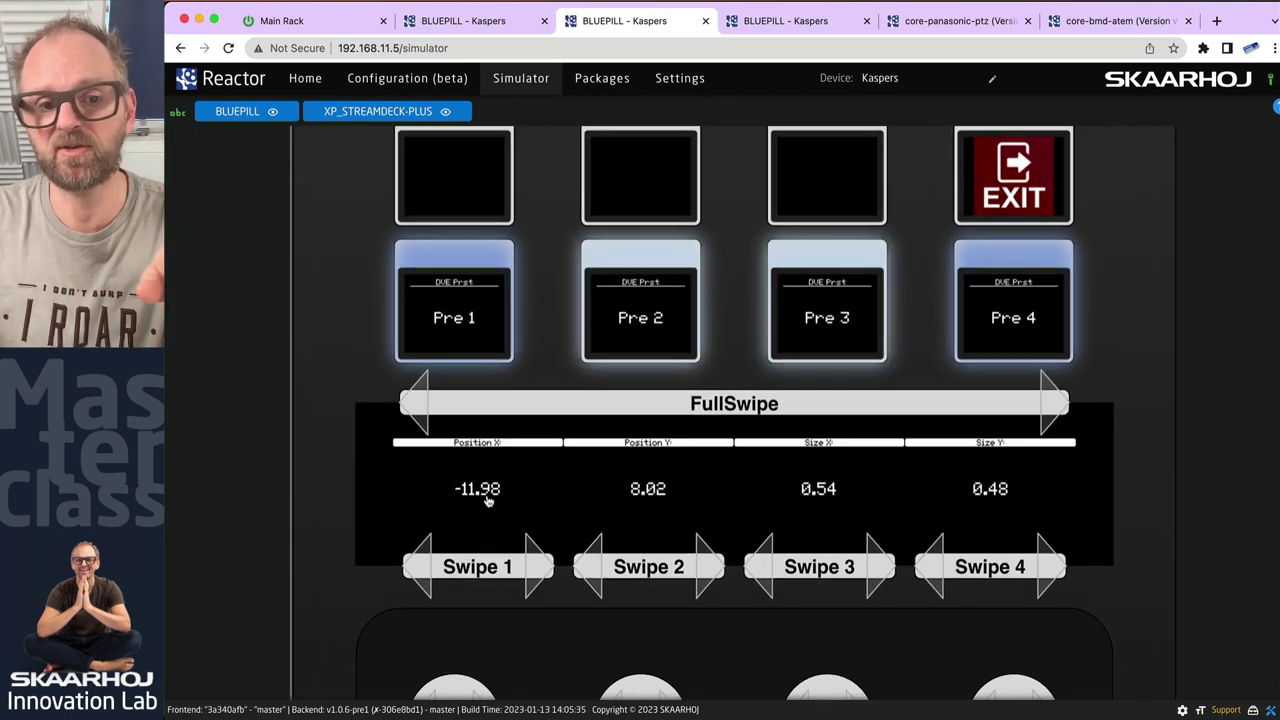
pyautogui.click(662, 318)
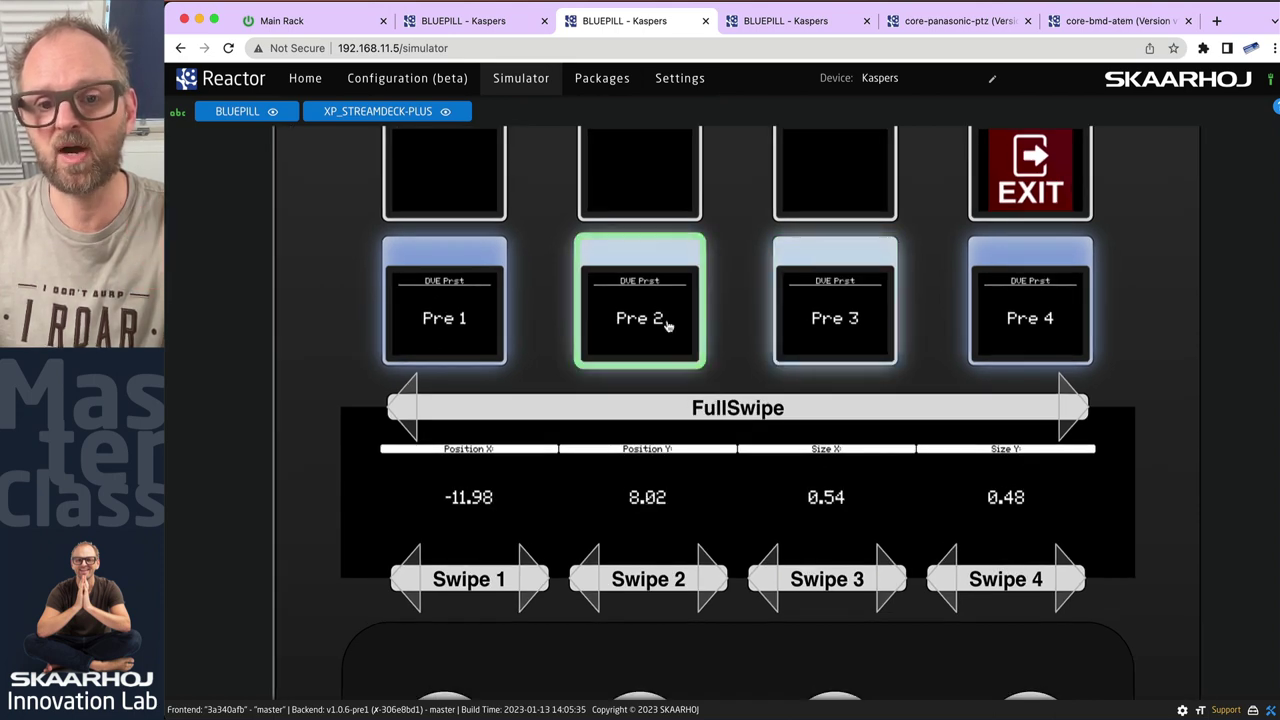
pyautogui.click(660, 320)
pyautogui.click(826, 320)
pyautogui.click(675, 318)
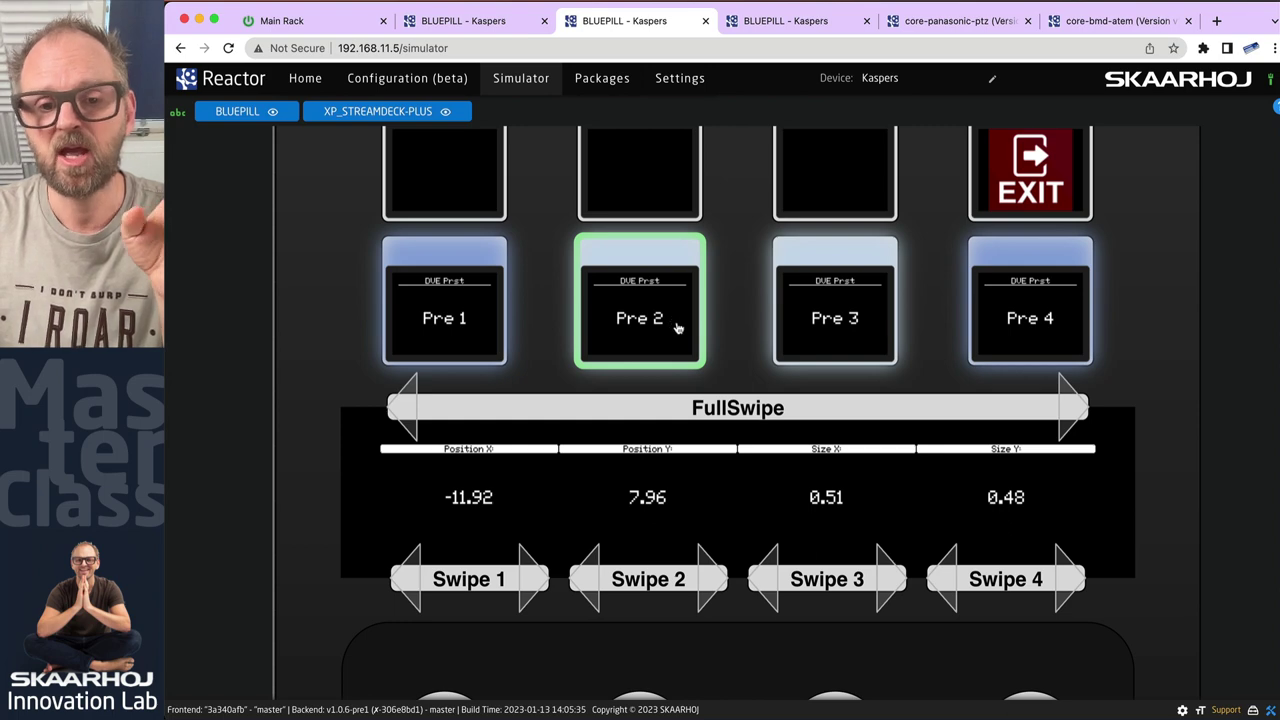
# Check the audio mixer in ATEM Software Control, leave the DVE settings, and enter the Input Audio settings with Enc4.
pyautogui.press('super+Tab')
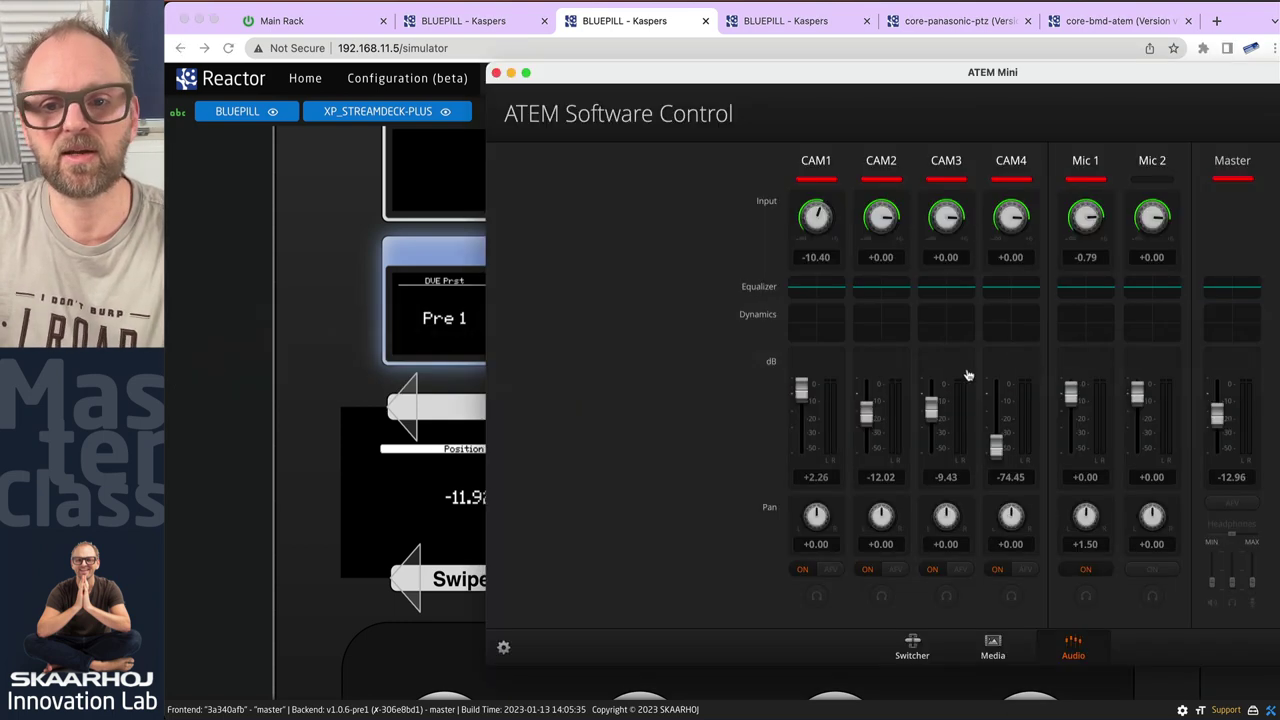
pyautogui.click(300, 331)
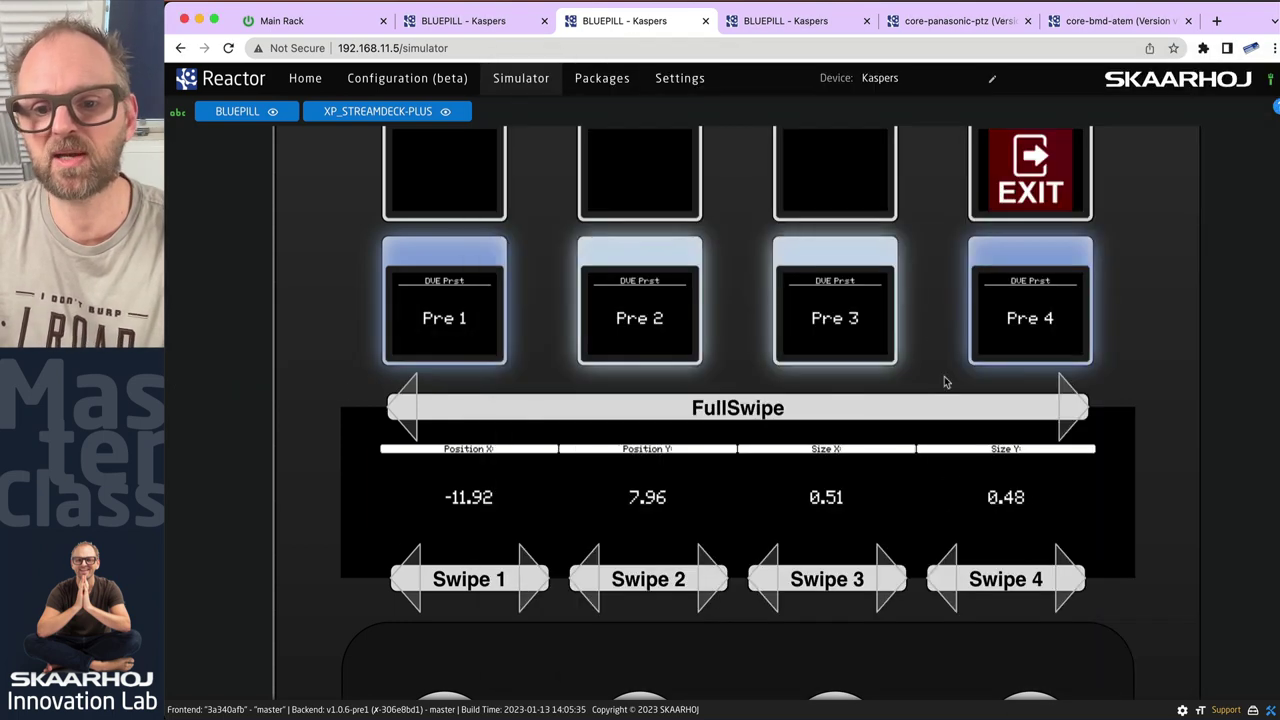
pyautogui.click(1057, 252)
pyautogui.scroll(-5, 1138, 587)
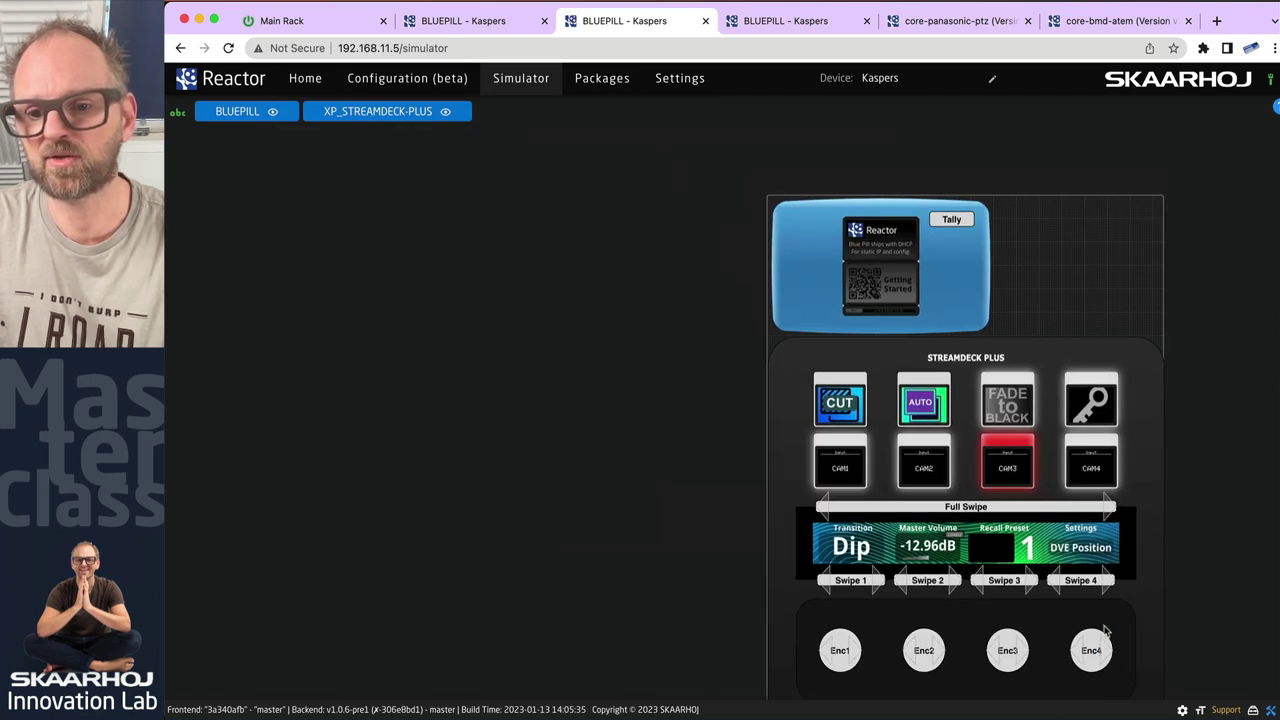
pyautogui.click(1105, 652)
pyautogui.click(1100, 650)
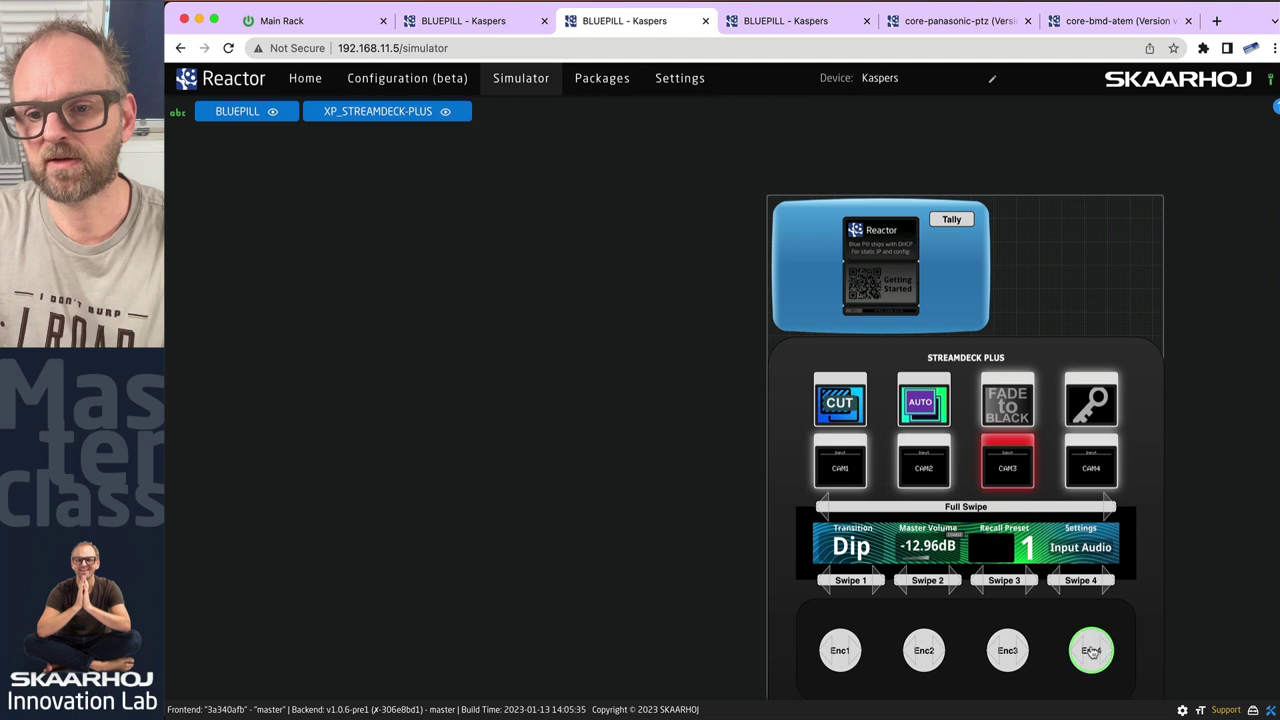
pyautogui.scroll(5, 976, 551)
pyautogui.moveTo(962, 495); pyautogui.dragTo(605, 313)
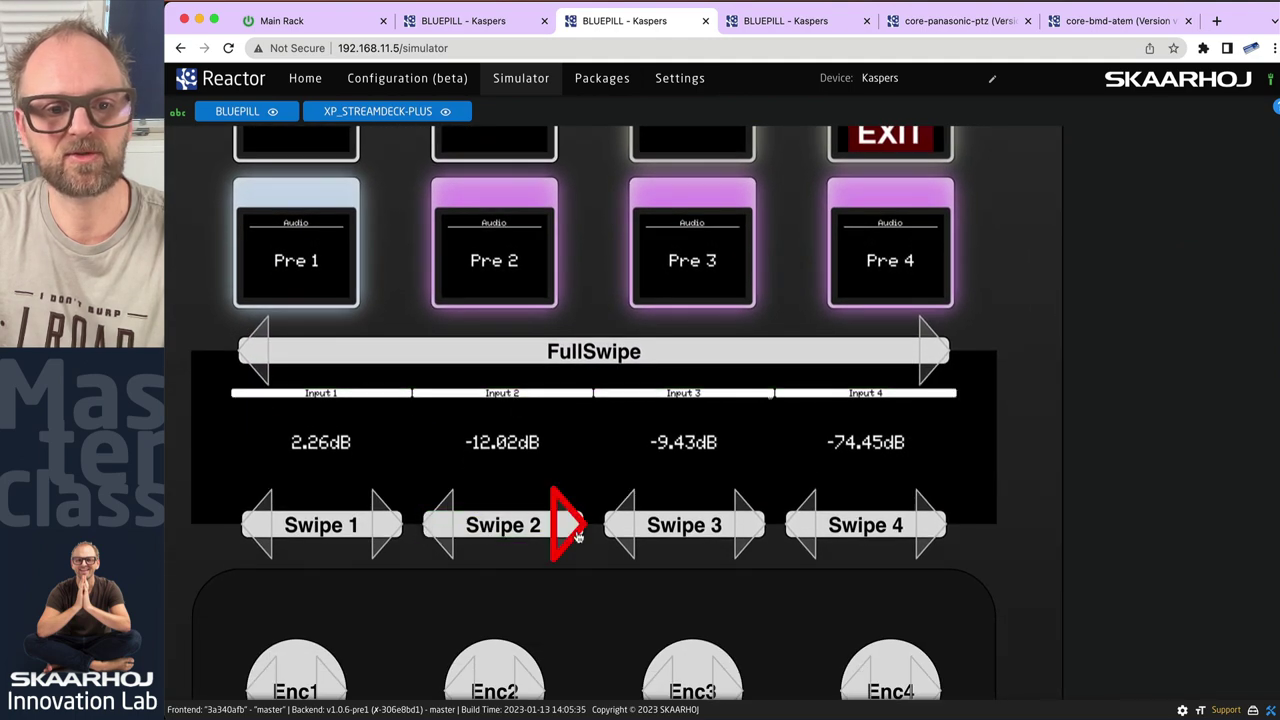
# In ATEM Software Control, set the audio faders to -30.20 dB for CAM2, -16.40 dB for CAM3 and +2.60 dB for CAM4.
pyautogui.press('super+Tab')
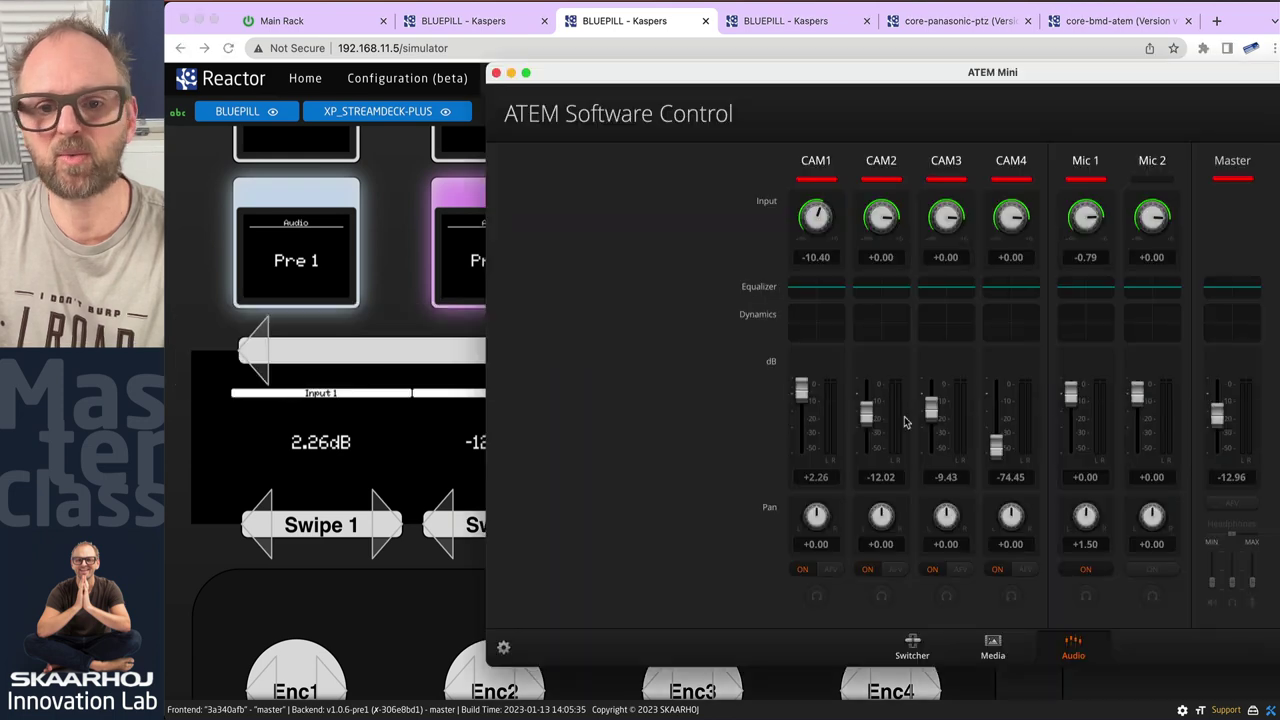
pyautogui.moveTo(866, 412); pyautogui.dragTo(936, 428)
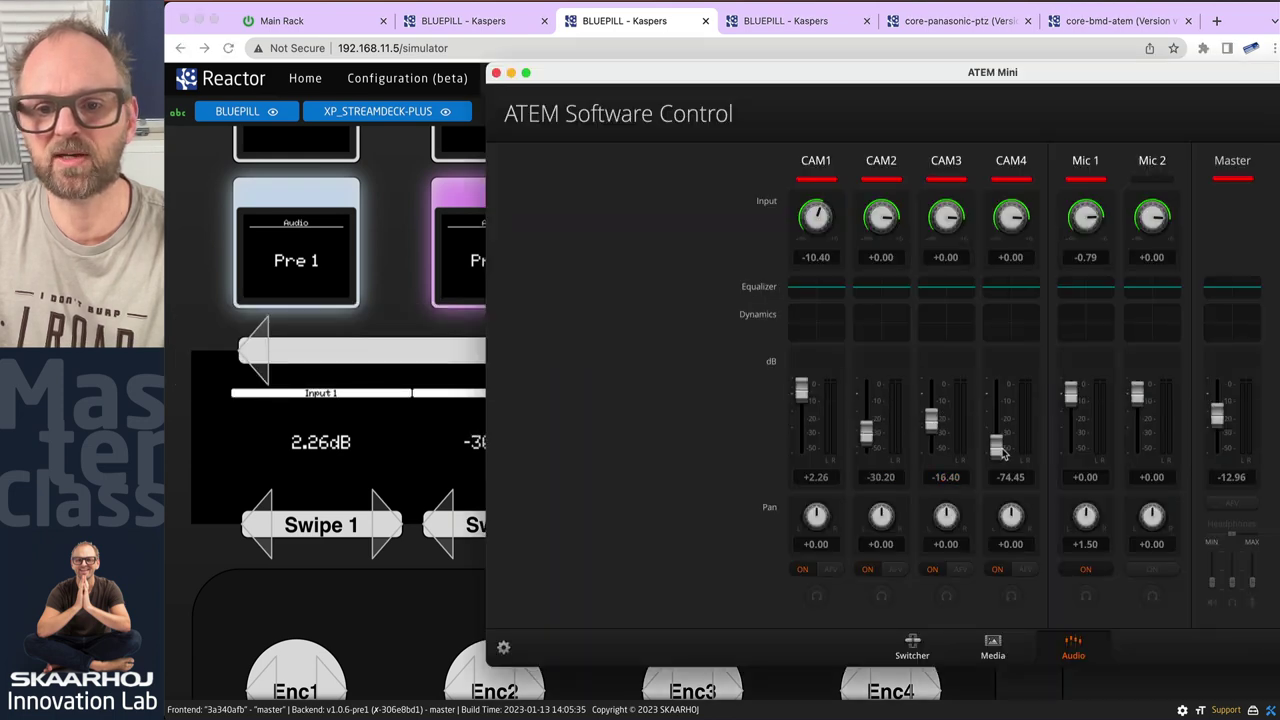
pyautogui.moveTo(1003, 452); pyautogui.dragTo(998, 392)
# Set CAM1 to CAM4 to AFV, lower the CAM1 fader to -18.60 dB, and return to the simulator.
pyautogui.click(958, 569)
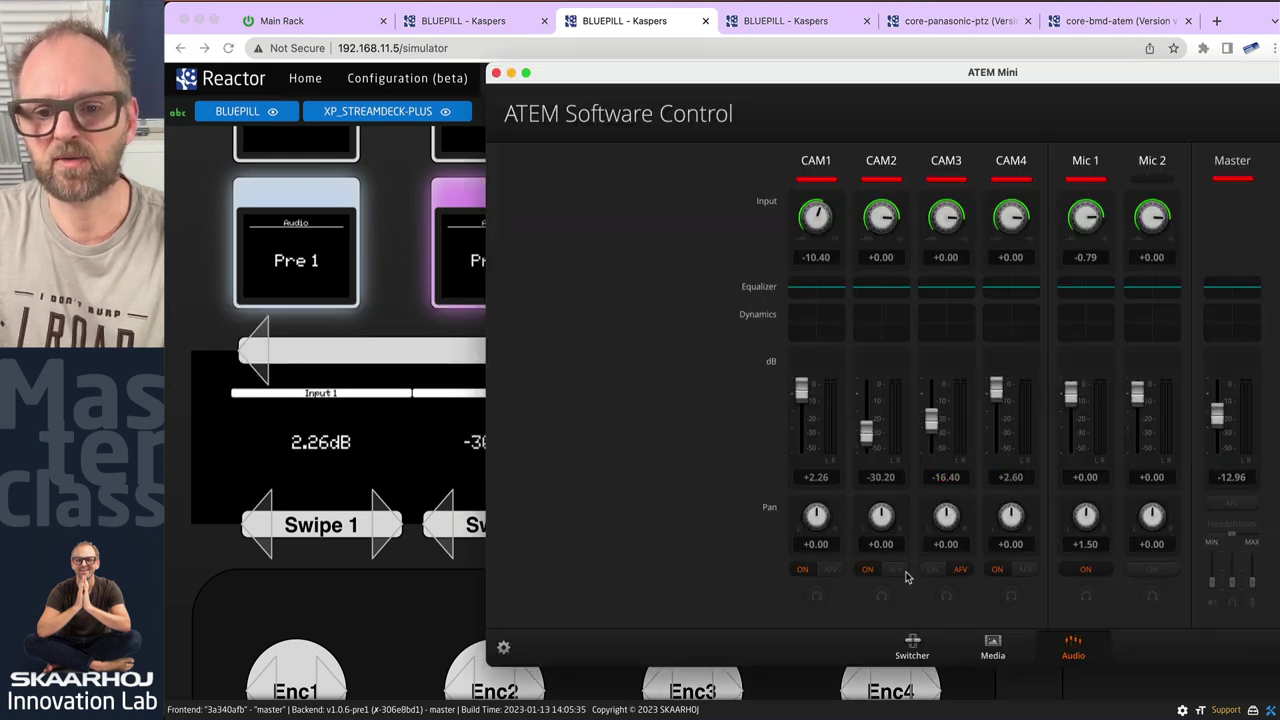
pyautogui.click(895, 569)
pyautogui.click(1025, 569)
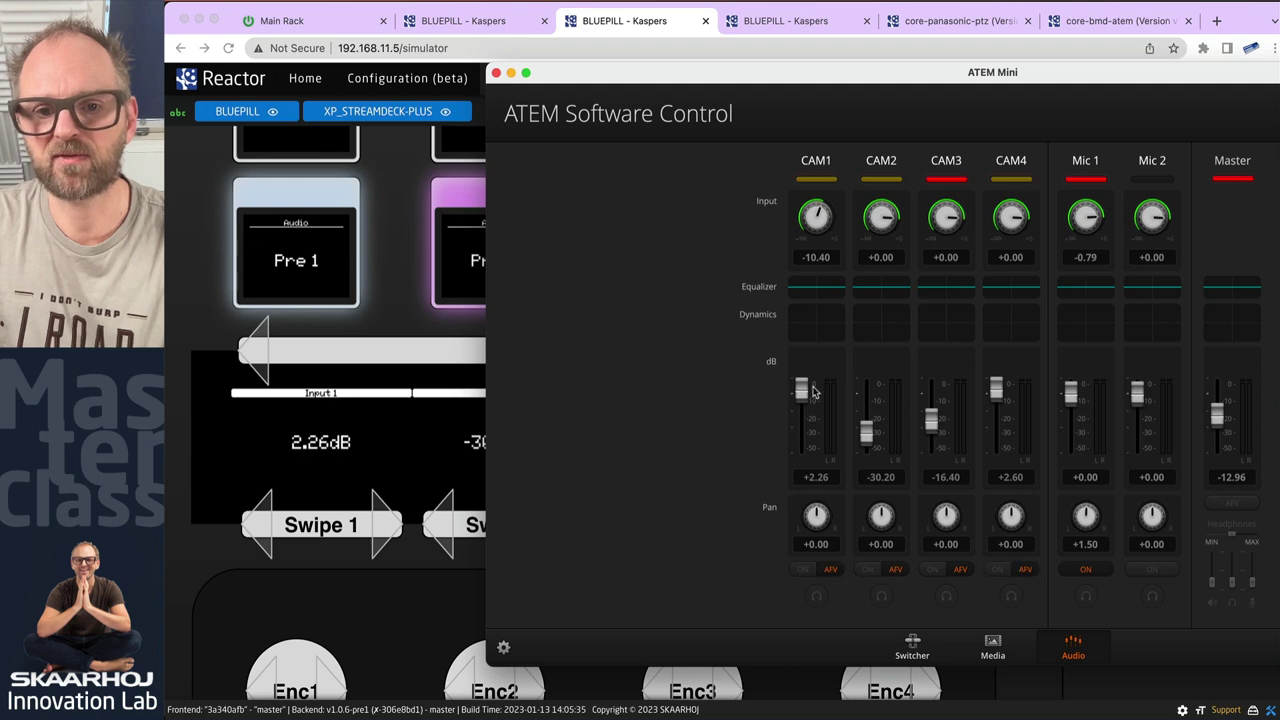
pyautogui.click(648, 54)
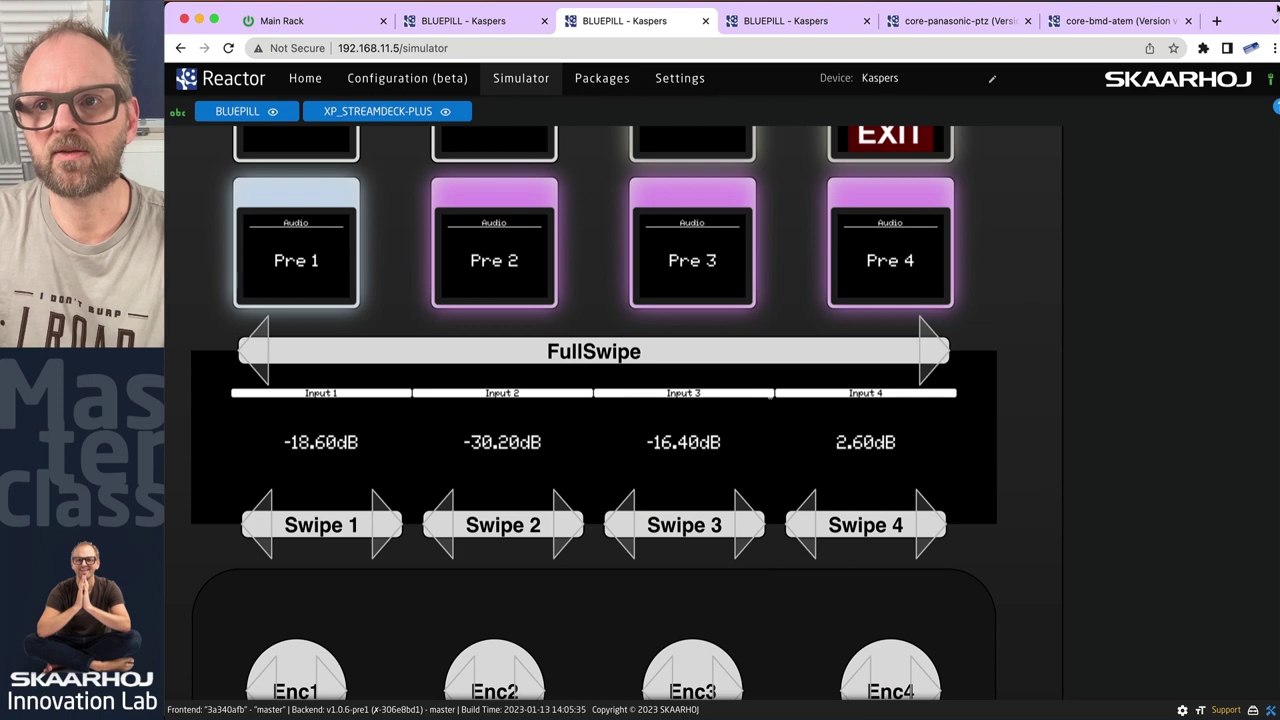
# Narrow the browser to show ATEM Software Control beside it, store the audio levels in Pre 4, and try recalling Pre 1.
pyautogui.moveTo(1273, 8); pyautogui.dragTo(781, 12)
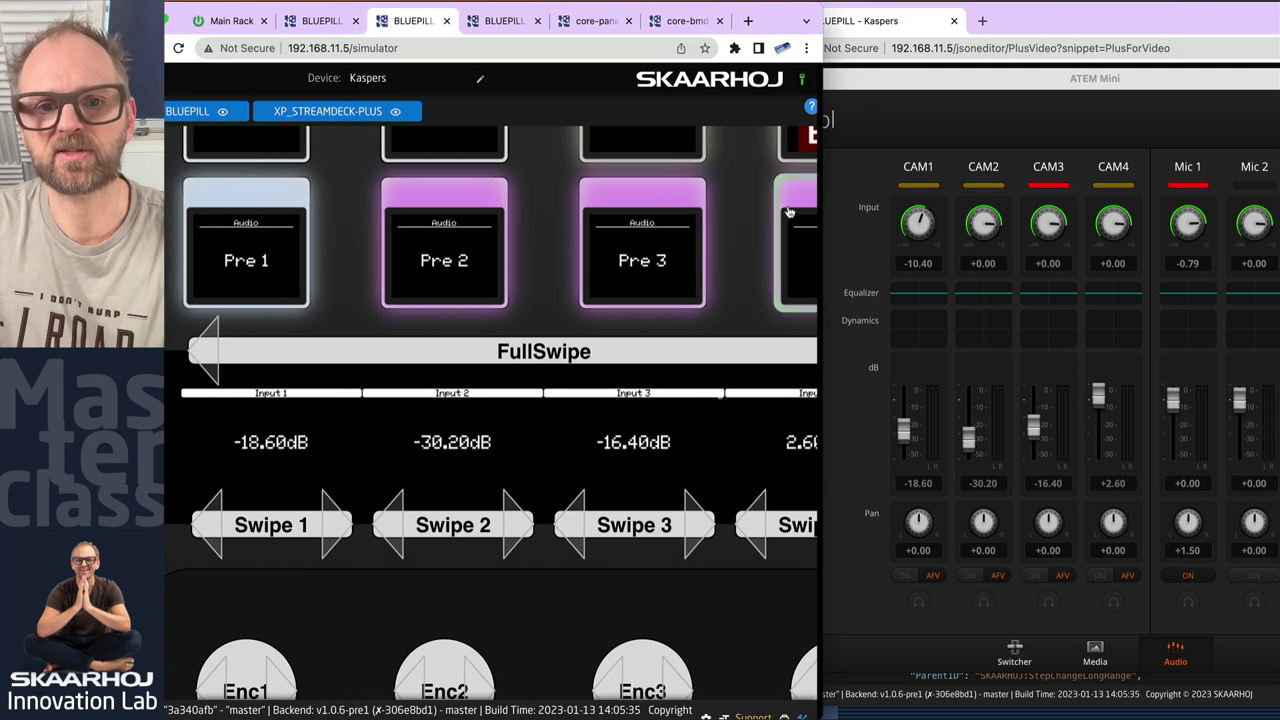
pyautogui.click(802, 248)
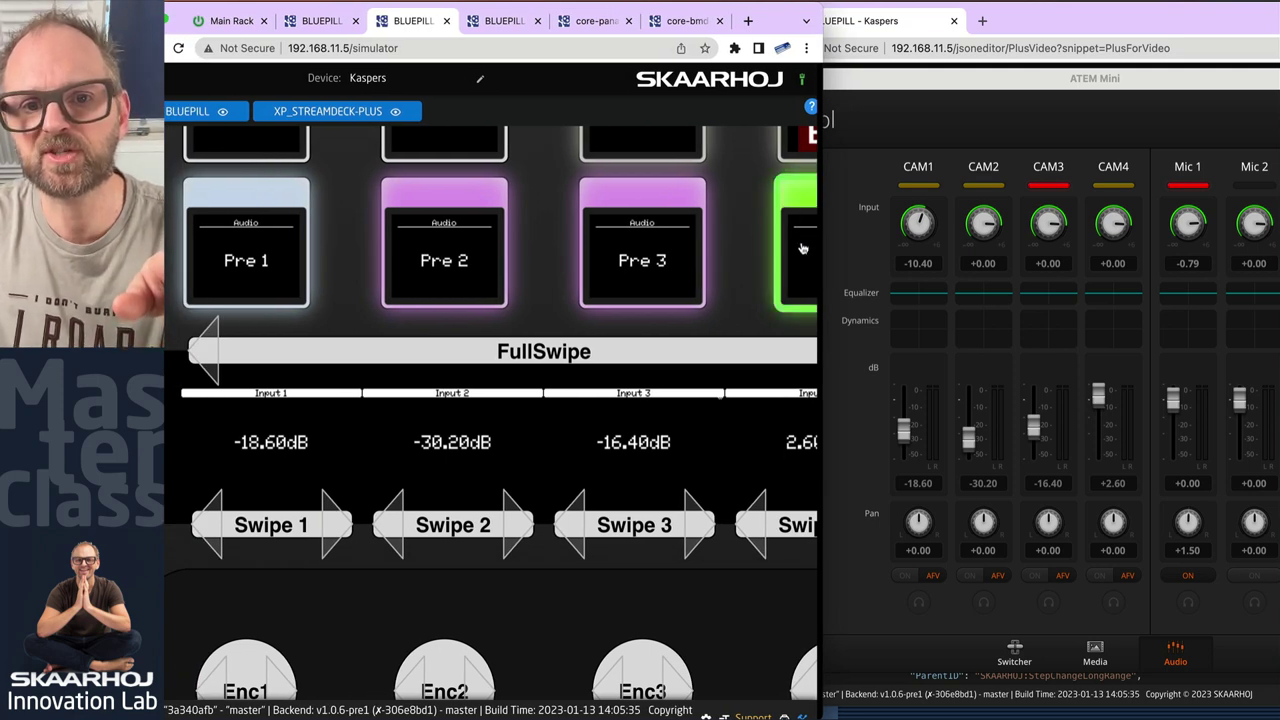
pyautogui.click(248, 256)
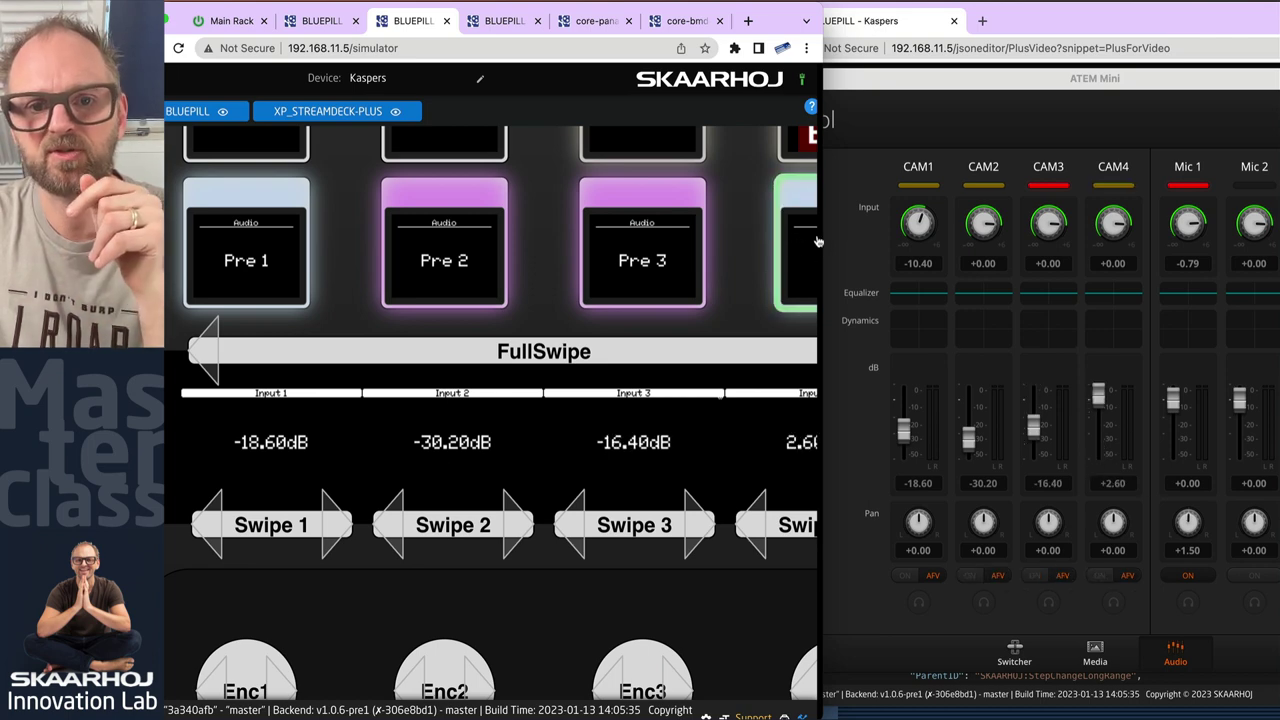
# Widen the browser window again, return to the configuration, and examine the layer tree down to the Plus layer's master behaviors.
pyautogui.moveTo(818, 222); pyautogui.dragTo(1236, 183)
pyautogui.click(412, 20)
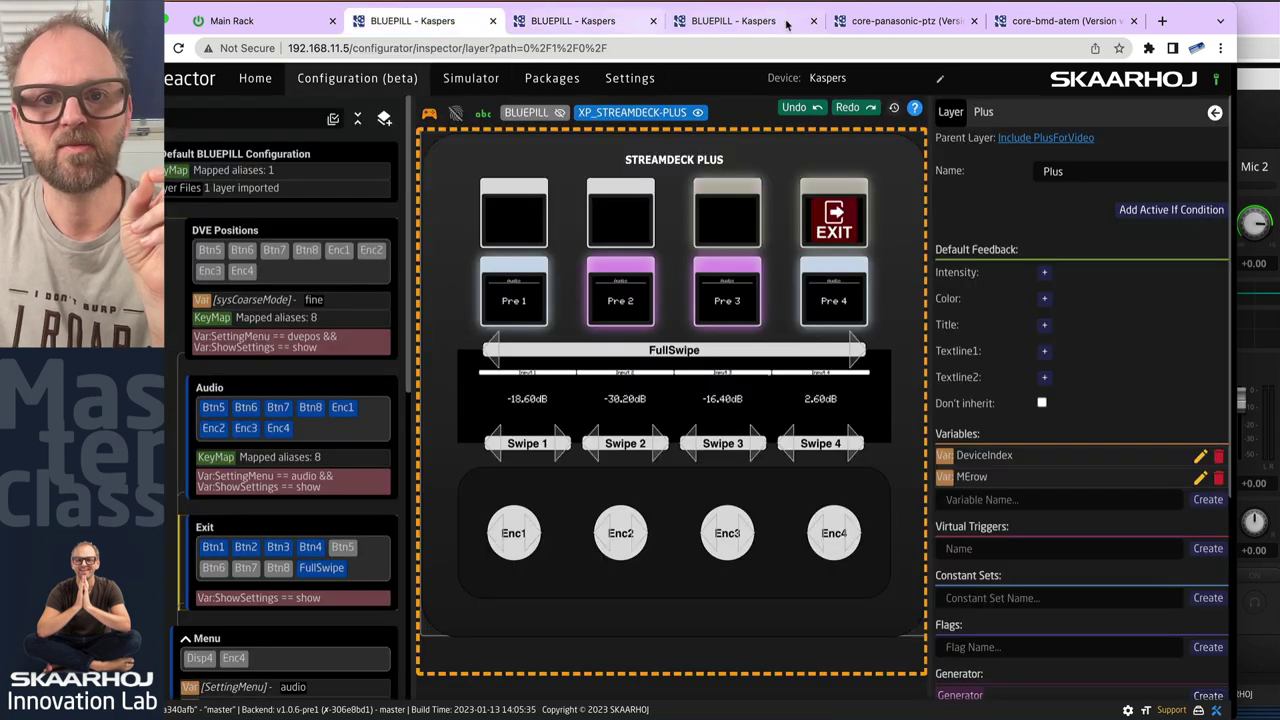
pyautogui.moveTo(1199, 7); pyautogui.dragTo(1245, 7)
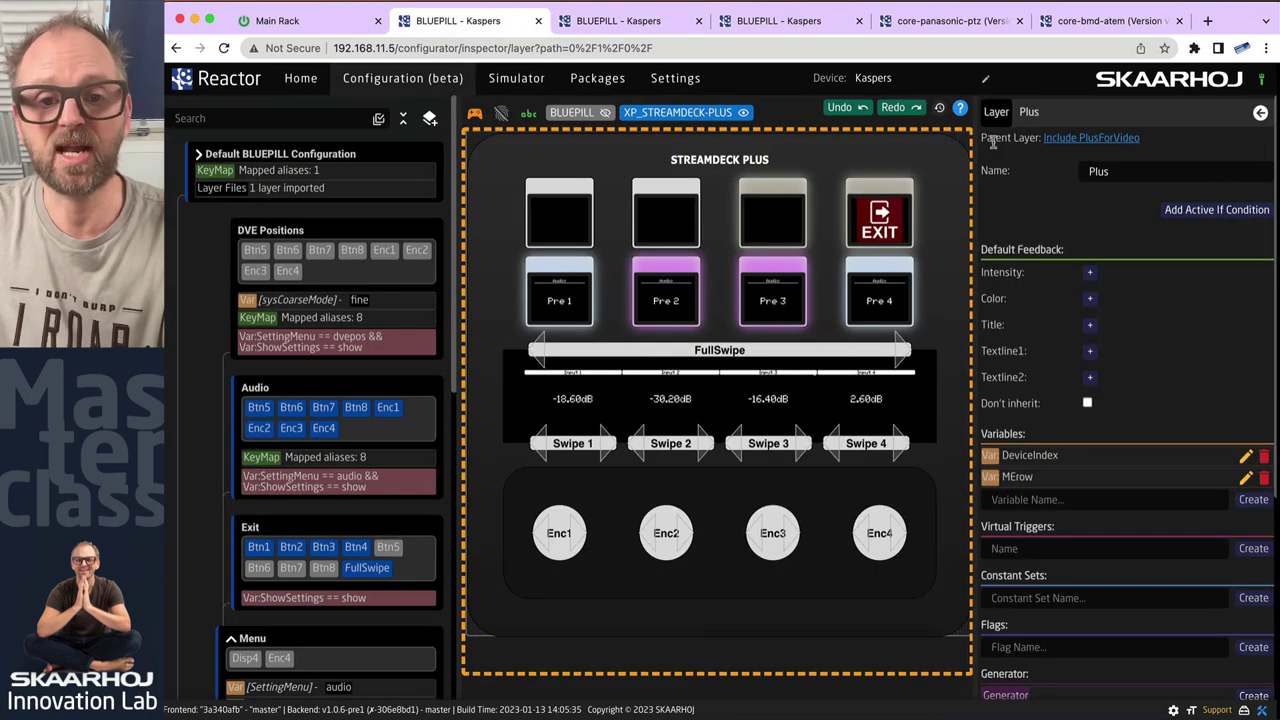
pyautogui.scroll(-4, 313, 441)
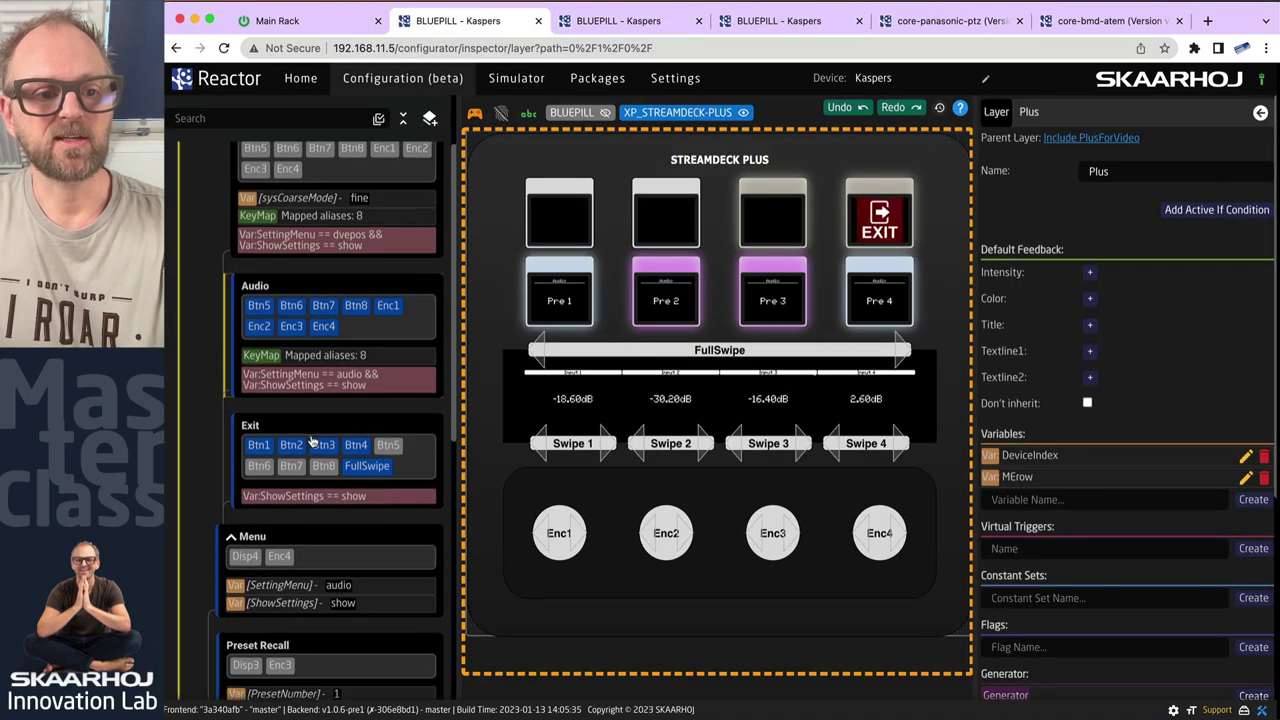
pyautogui.scroll(3, 313, 441)
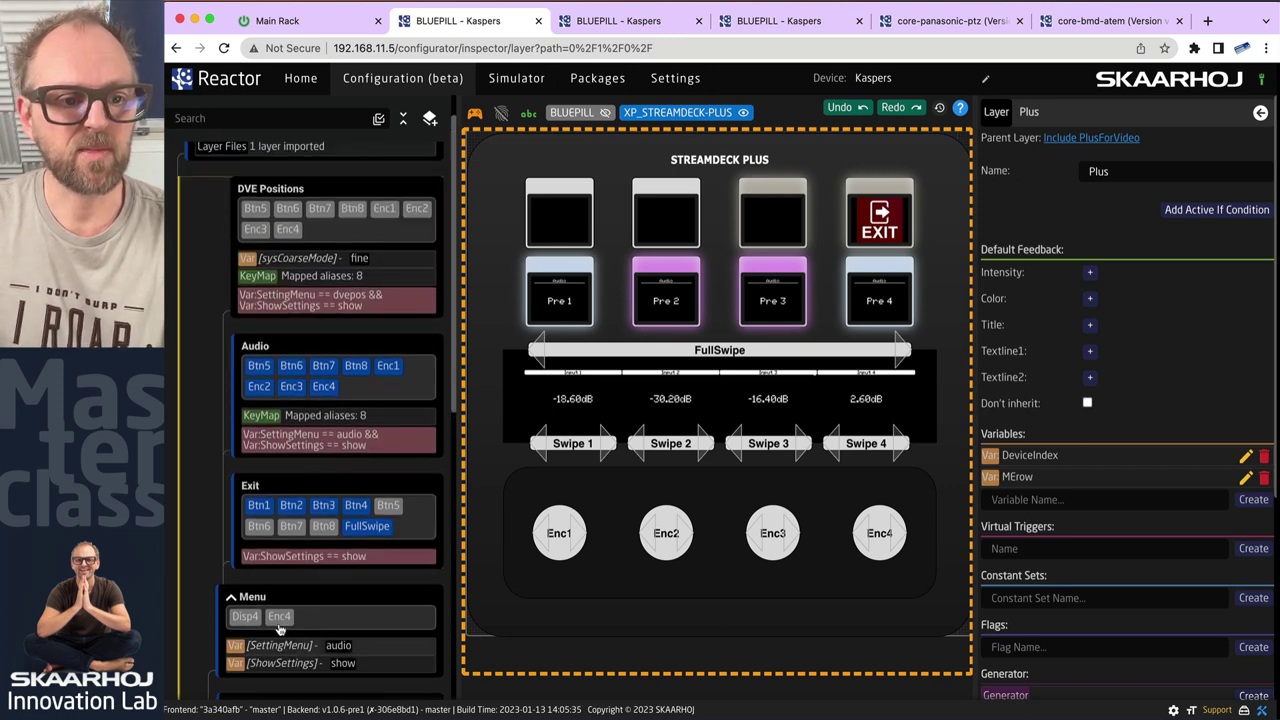
pyautogui.scroll(-1, 294, 650)
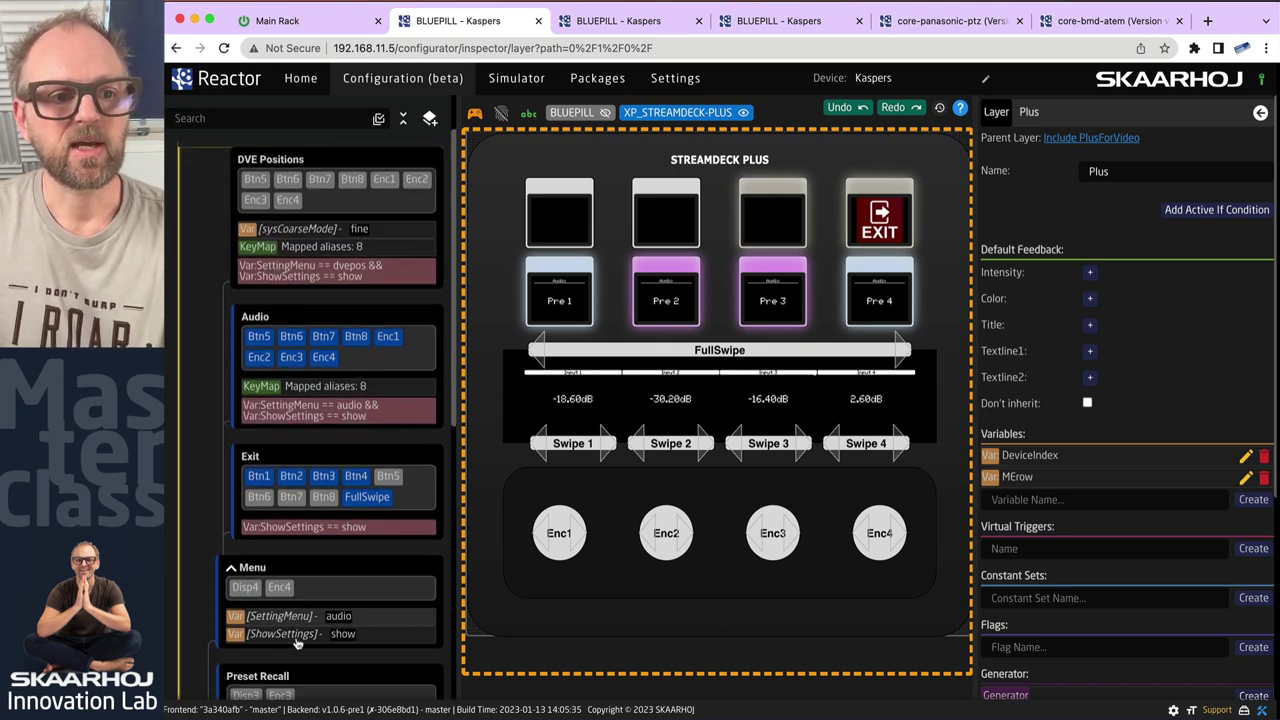
pyautogui.scroll(-10, 296, 643)
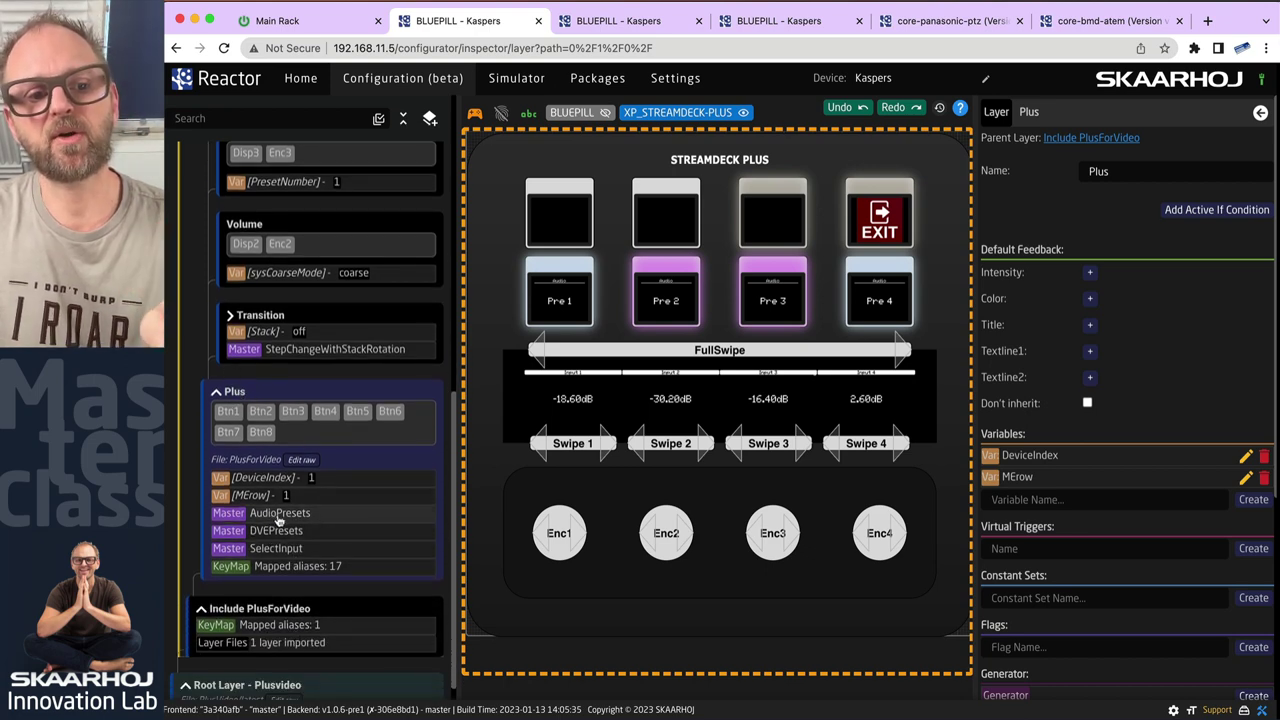
# Open the Plus layer's DVEPresets master behavior with all its options shown, and examine its parent behavior, feedback and event handlers.
pyautogui.click(275, 531)
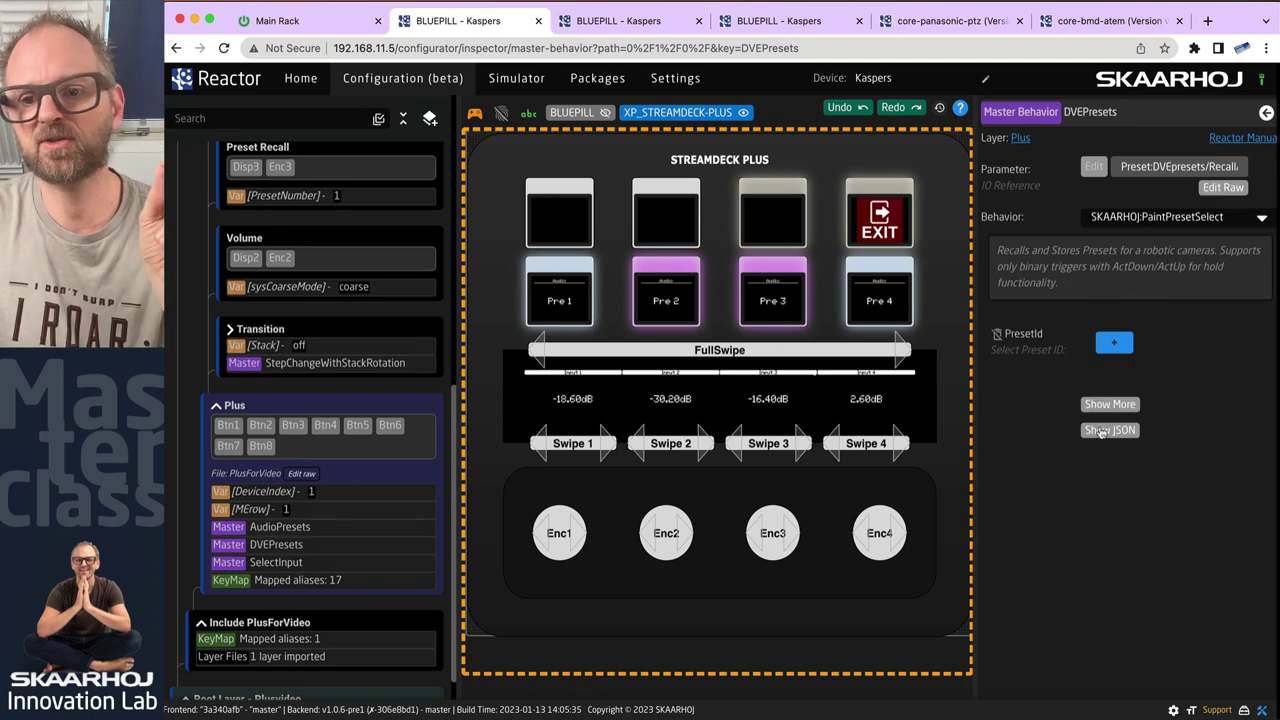
pyautogui.click(1106, 405)
pyautogui.scroll(-3, 1040, 400)
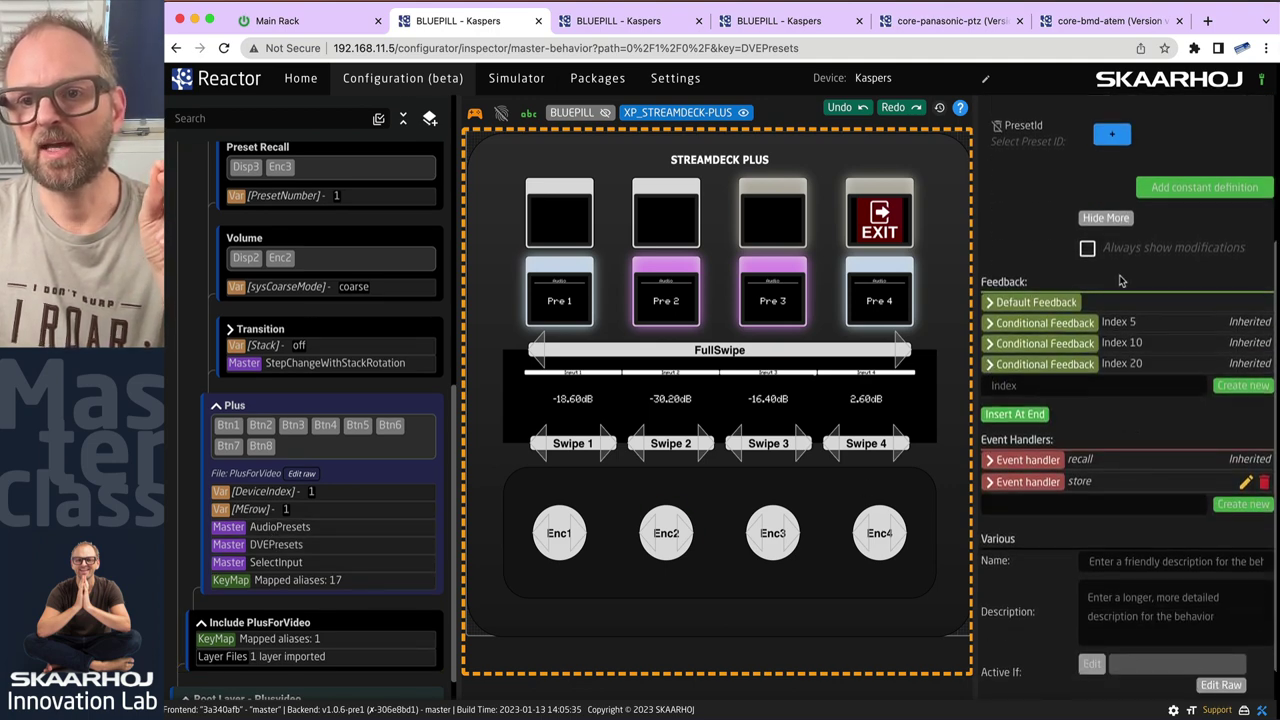
pyautogui.scroll(3, 1157, 276)
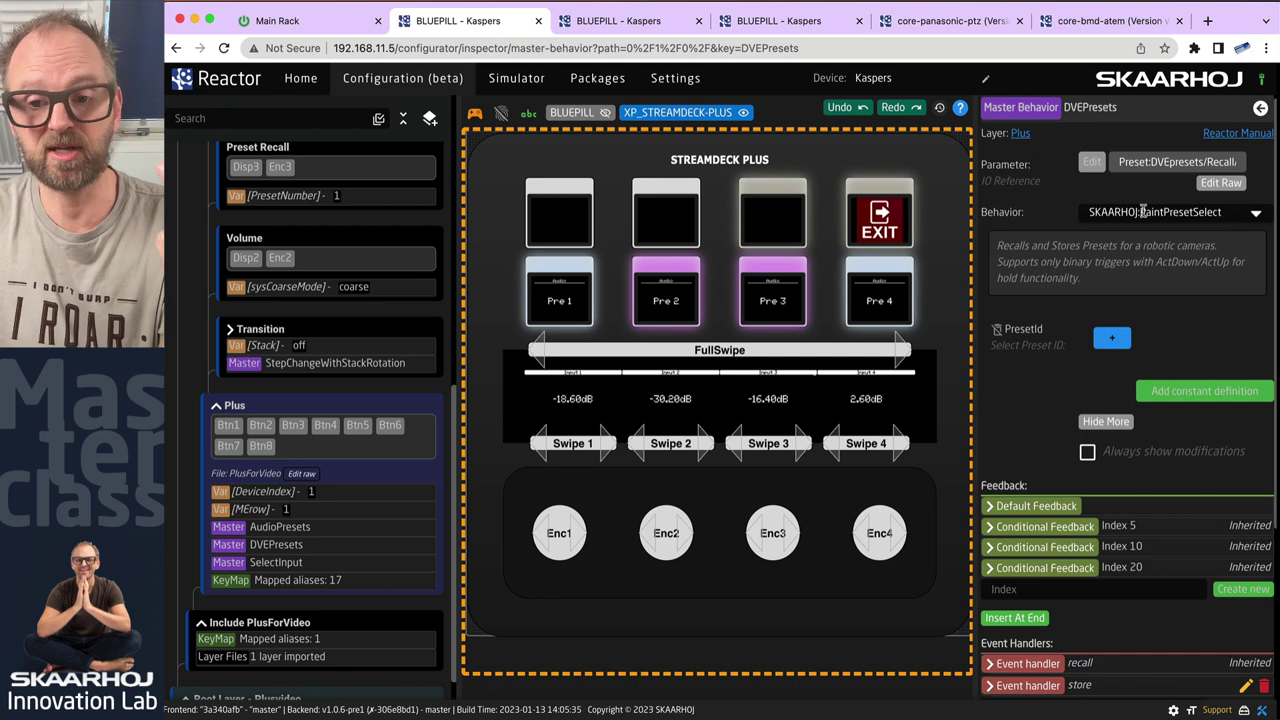
pyautogui.scroll(-3, 1068, 508)
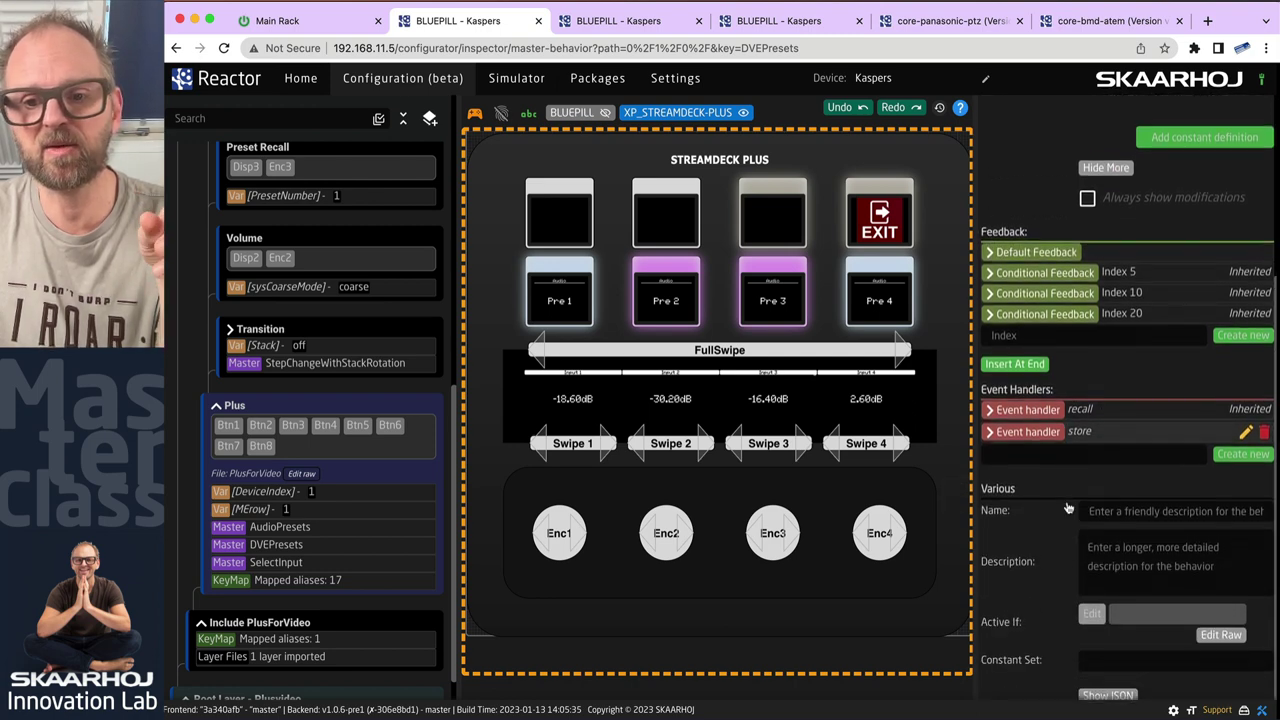
pyautogui.scroll(-1, 1062, 541)
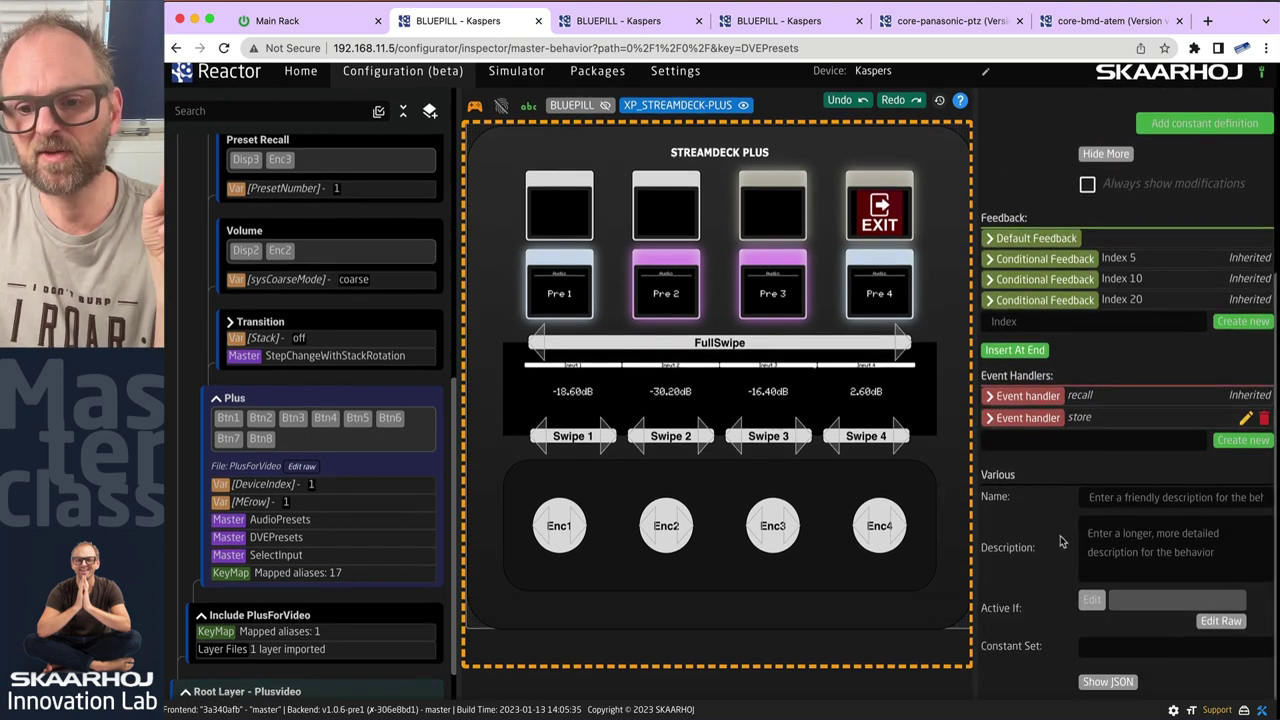
# Show the DVEPresets behavior's JSON in a wider inspector and examine its ParentID.
pyautogui.click(1107, 686)
pyautogui.scroll(-5, 1015, 640)
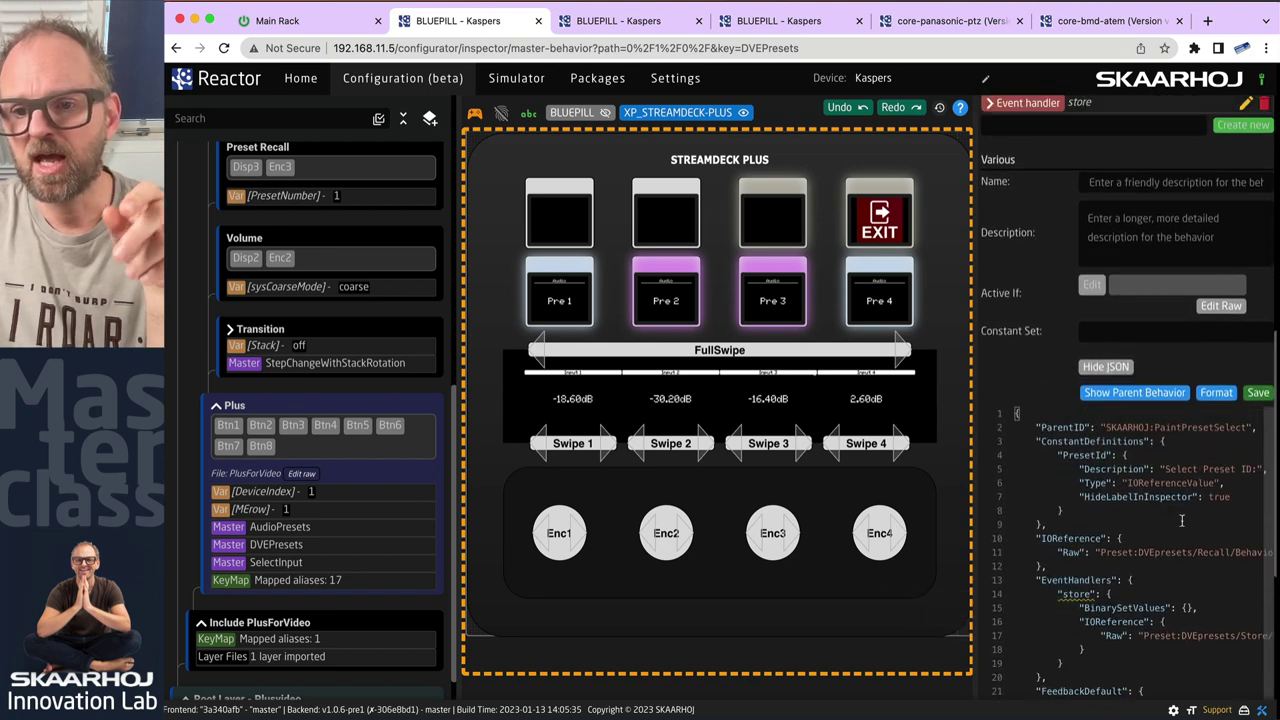
pyautogui.doubleClick(1186, 427)
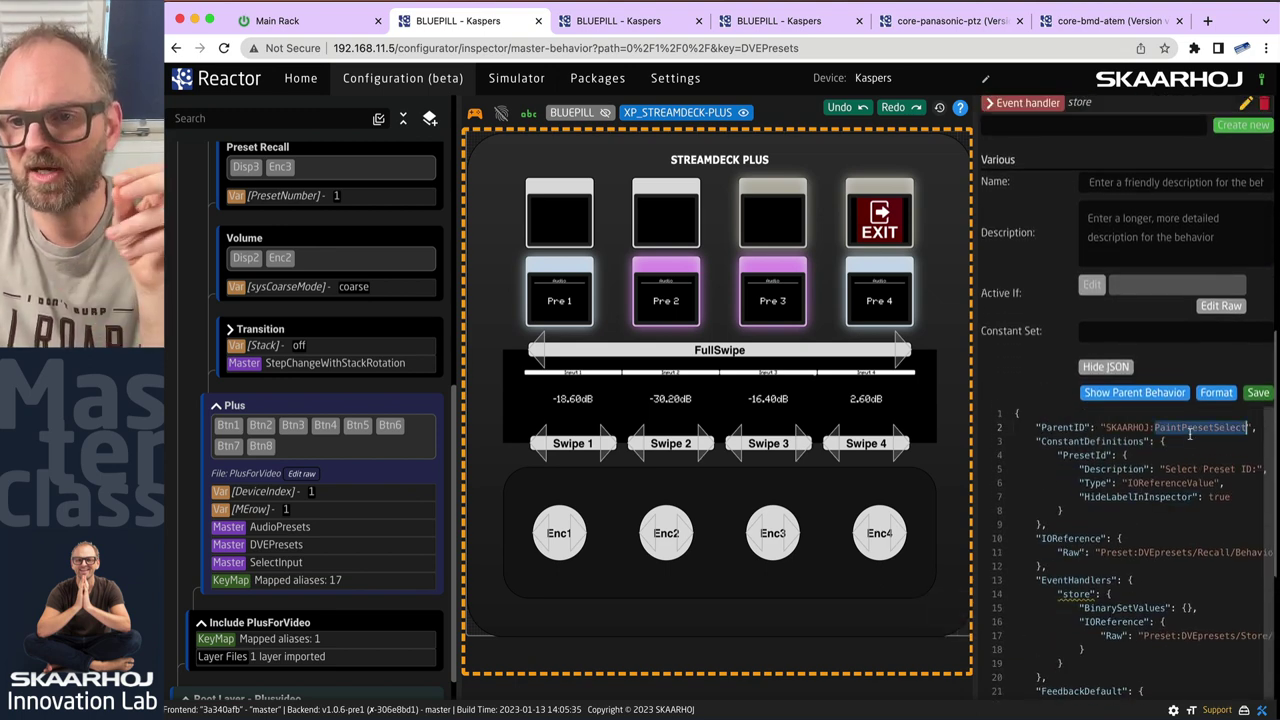
pyautogui.moveTo(976, 466); pyautogui.dragTo(868, 466)
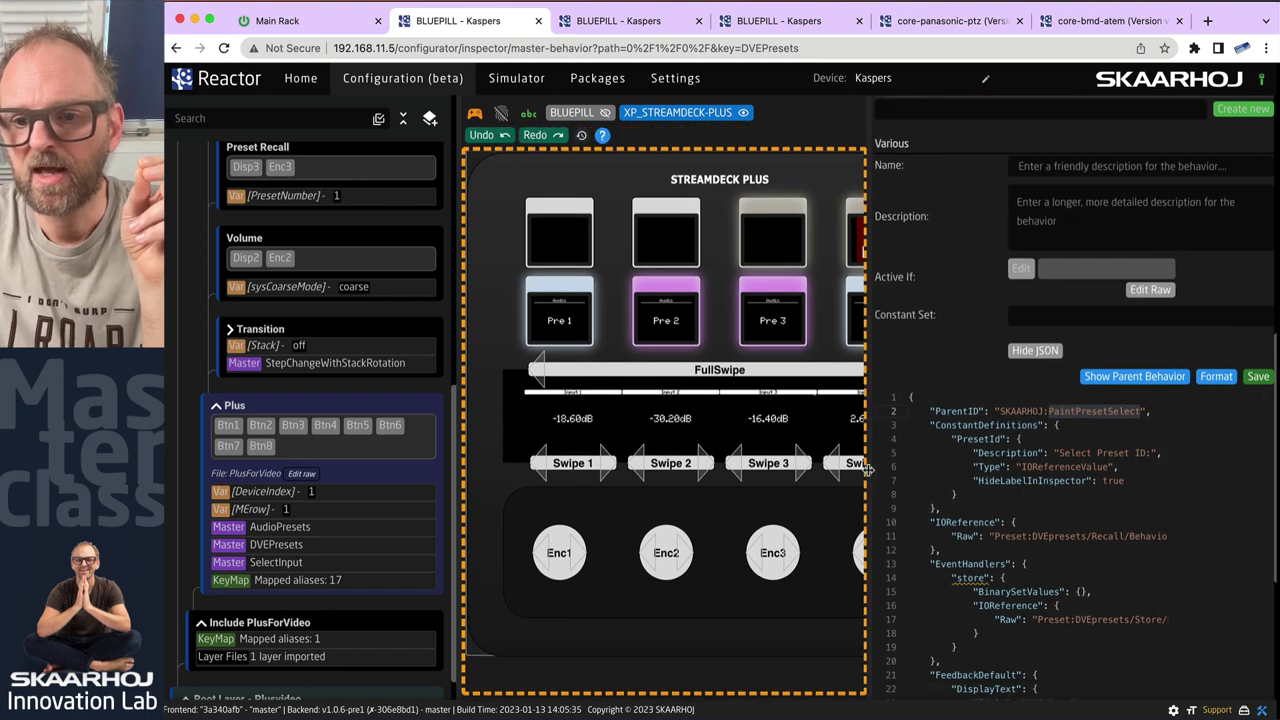
# Examine the behavior's main IOReference in the JSON, highlighting its Preset and DVEpresets parts.
pyautogui.scroll(-3, 1049, 469)
pyautogui.moveTo(1014, 448); pyautogui.dragTo(1074, 448)
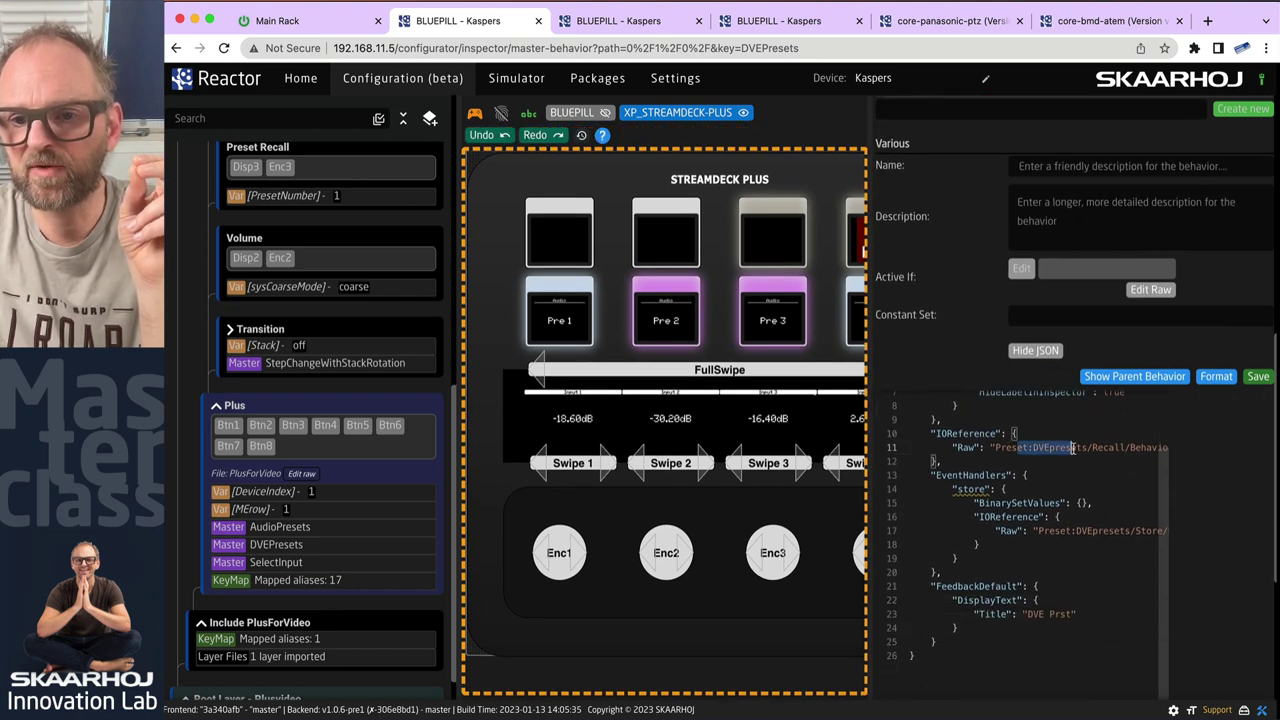
pyautogui.click(1057, 448)
pyautogui.doubleClick(1006, 447)
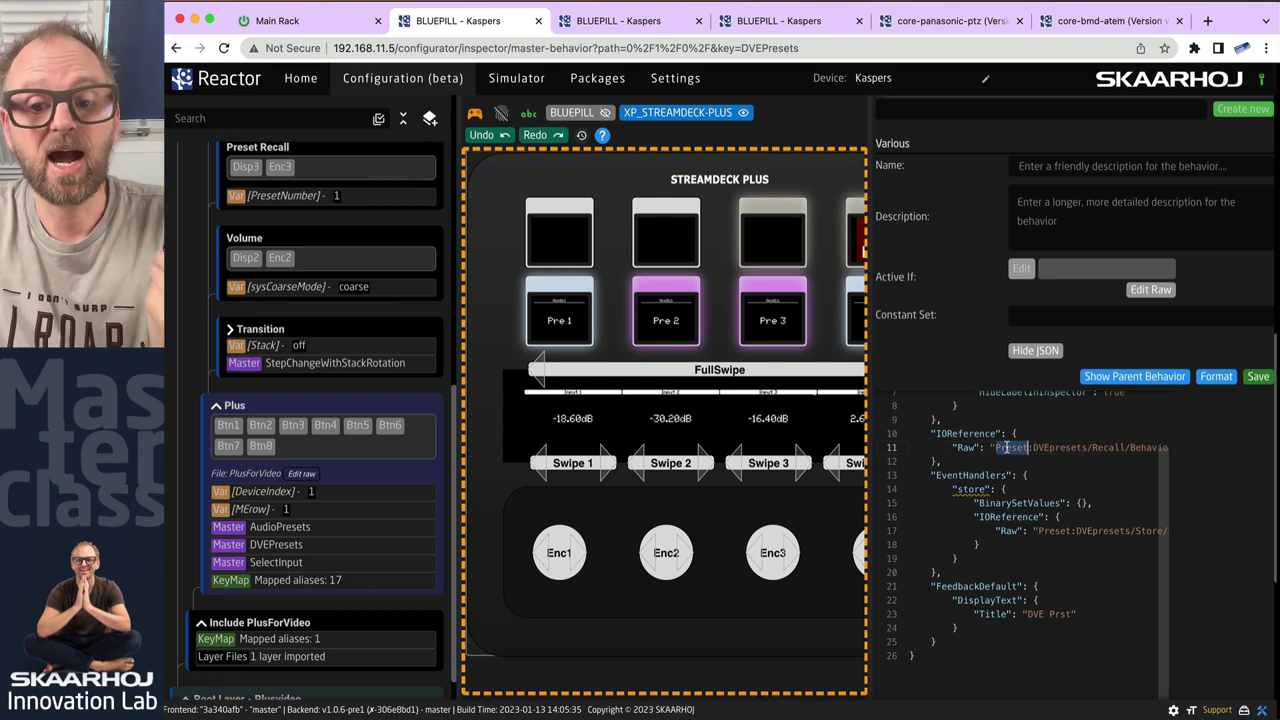
pyautogui.doubleClick(1058, 447)
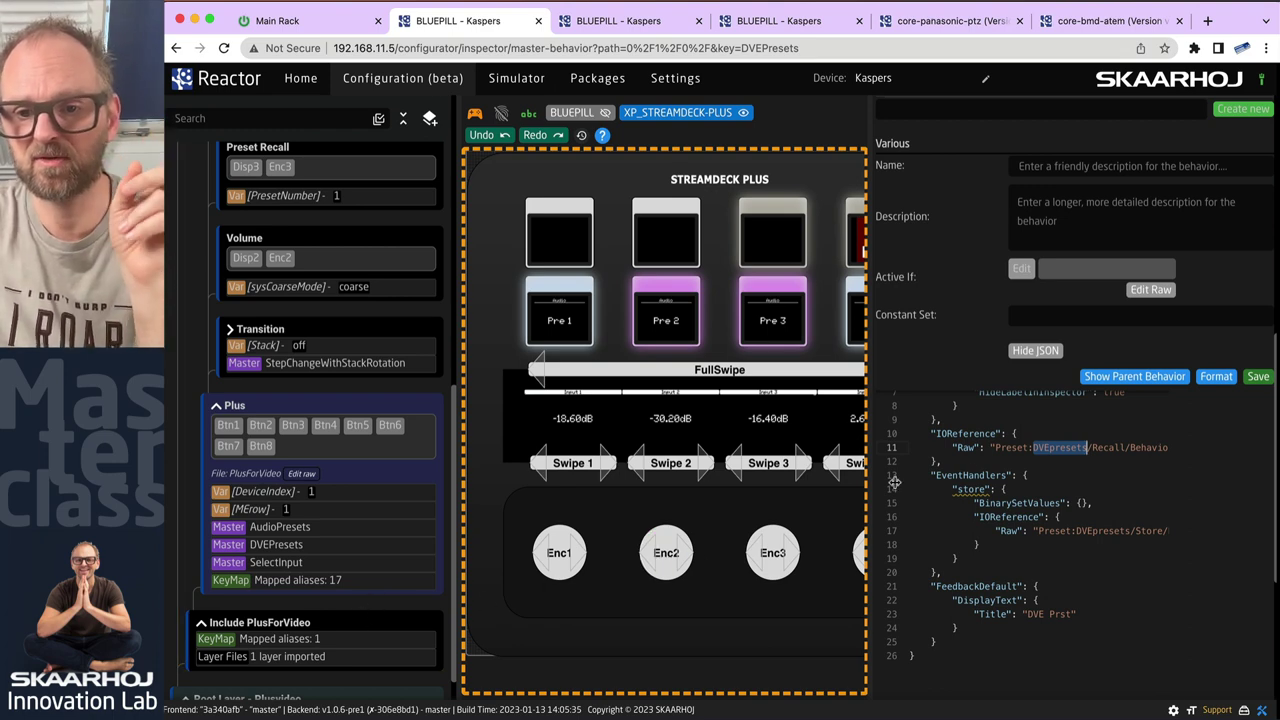
# Examine the full Recall and Store references in the JSON, including their PresetId constant and DeviceIndex variable.
pyautogui.hscroll(5, 1115, 475)
pyautogui.hscroll(-3, 1117, 474)
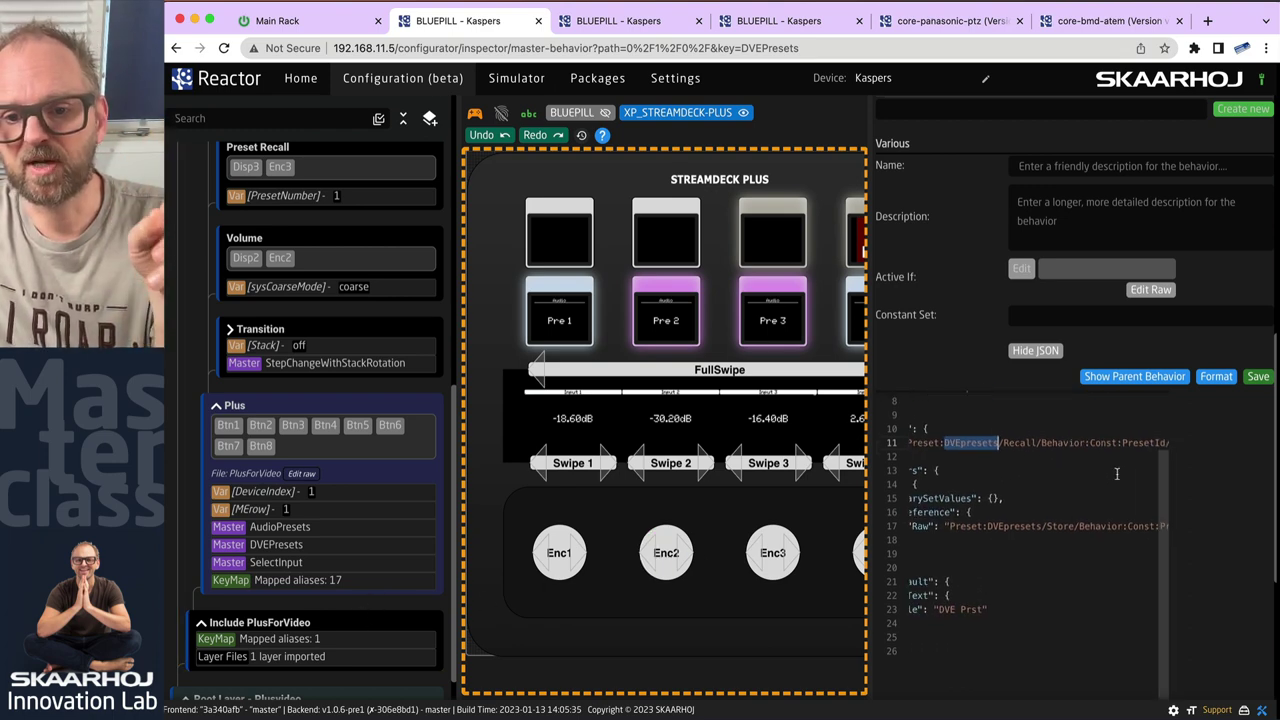
pyautogui.scroll(-2, 1095, 455)
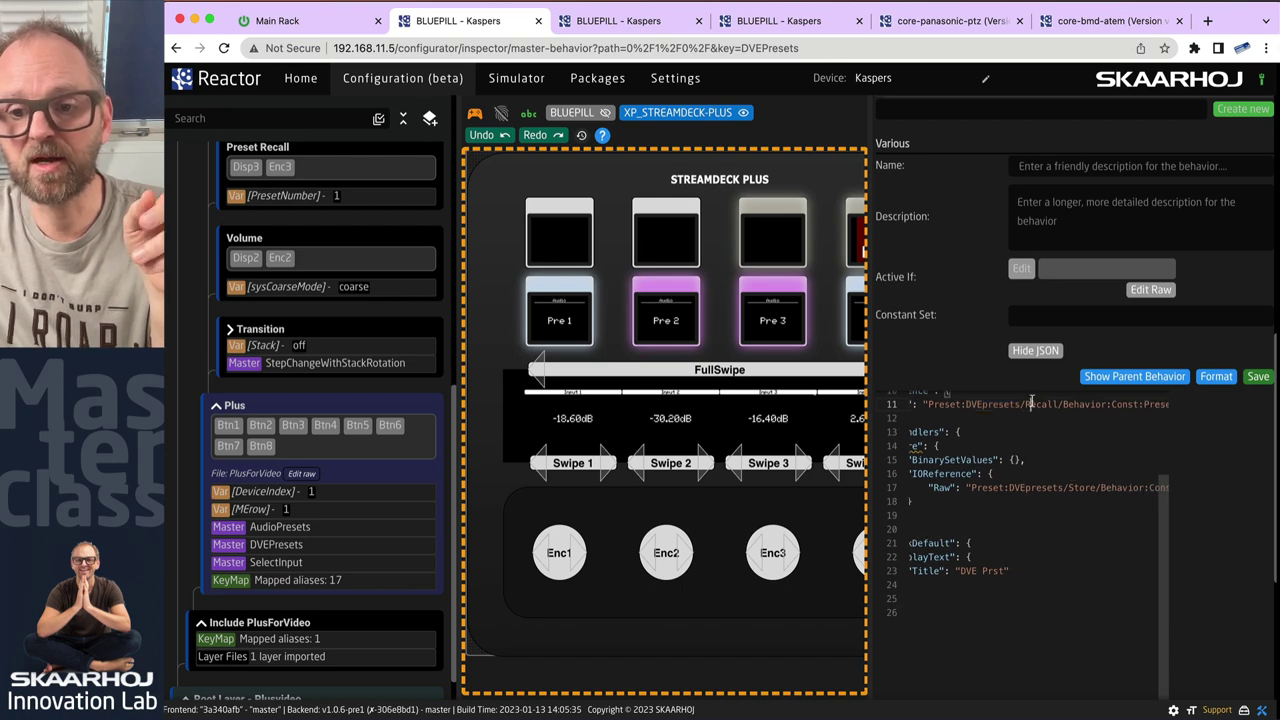
pyautogui.doubleClick(1040, 404)
pyautogui.hscroll(3, 1132, 418)
pyautogui.scroll(2, 1132, 418)
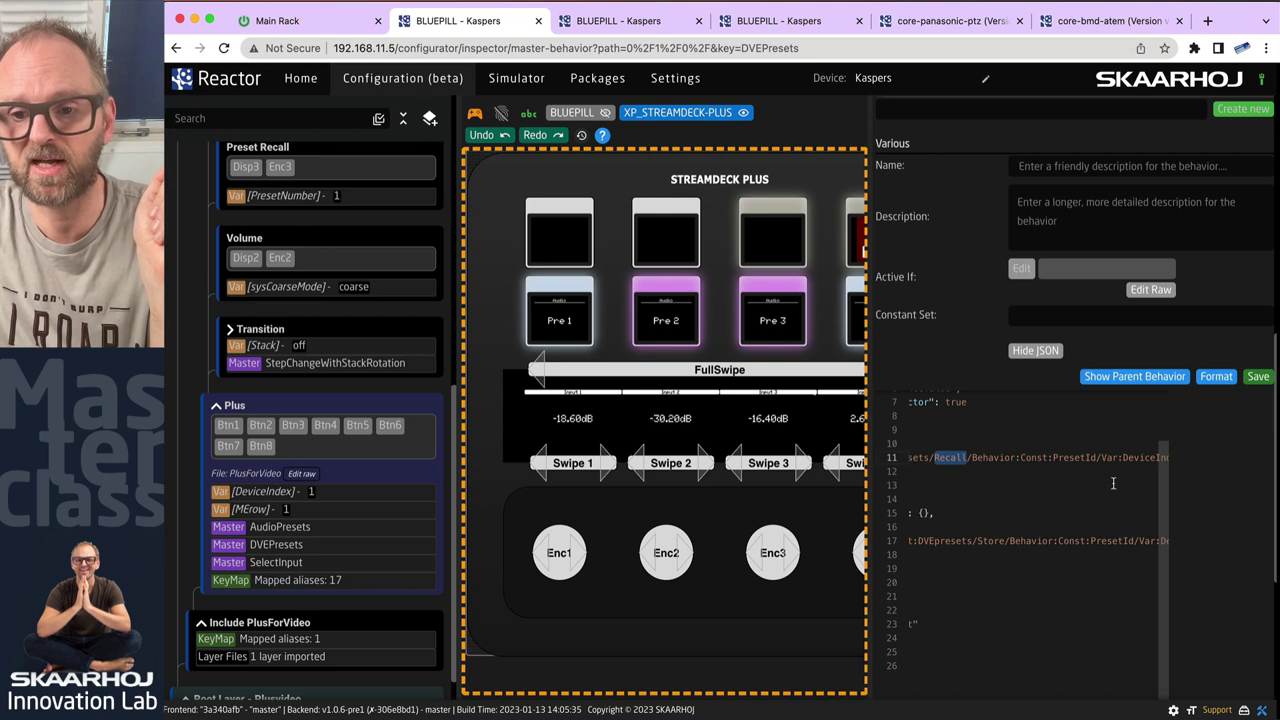
pyautogui.hscroll(2, 1105, 470)
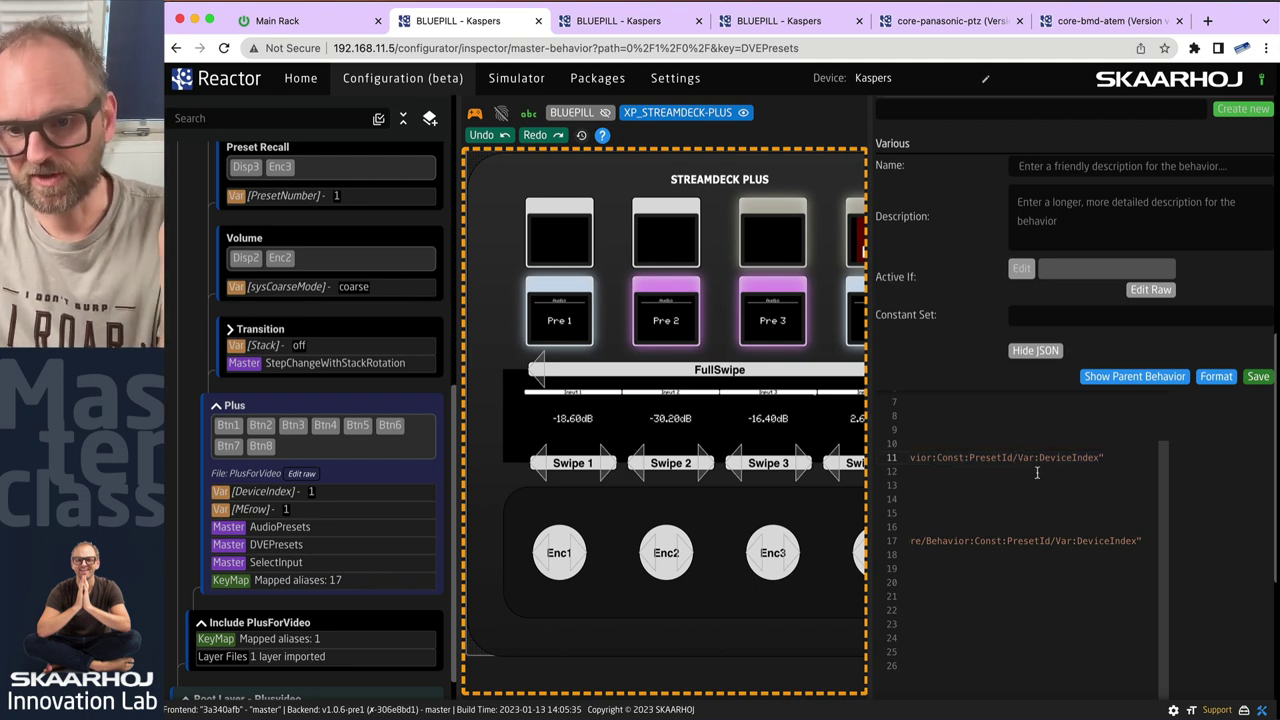
pyautogui.scroll(-3, 1035, 498)
pyautogui.scroll(2, 1036, 502)
pyautogui.scroll(-1, 1036, 502)
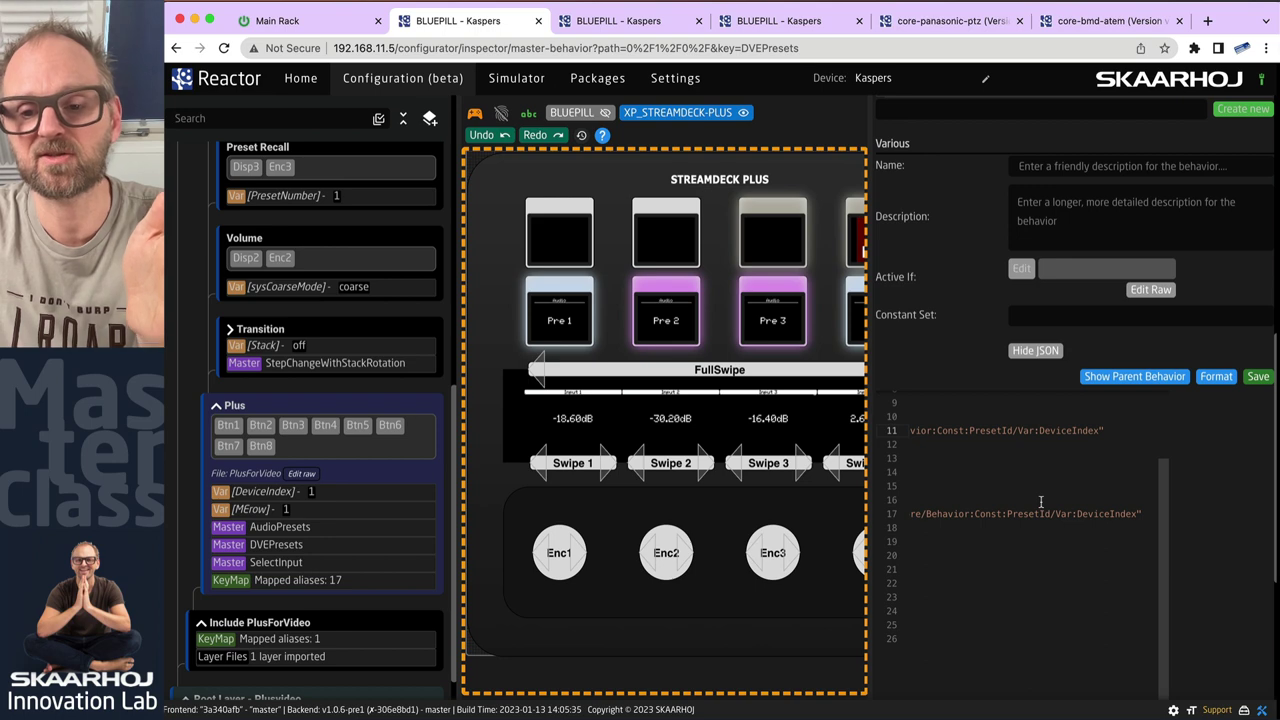
pyautogui.hscroll(-5, 1043, 514)
pyautogui.scroll(3, 1043, 514)
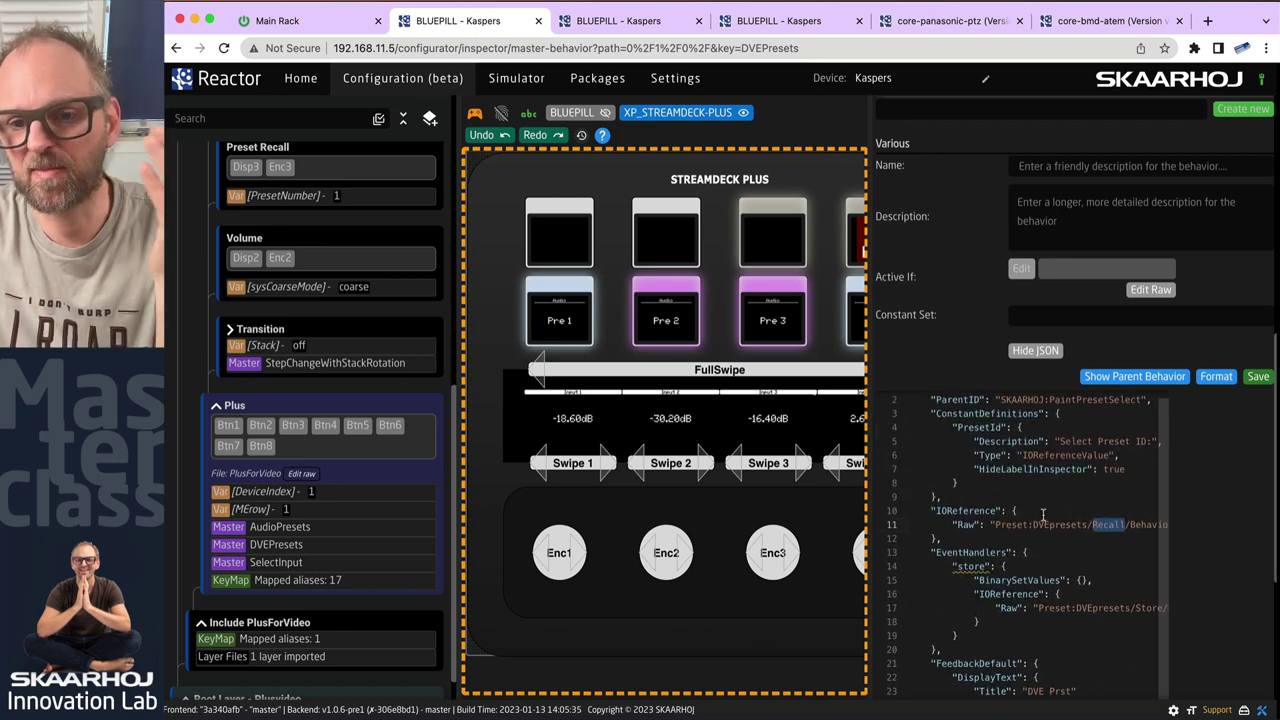
pyautogui.scroll(-3, 1043, 514)
pyautogui.hscroll(2, 1043, 514)
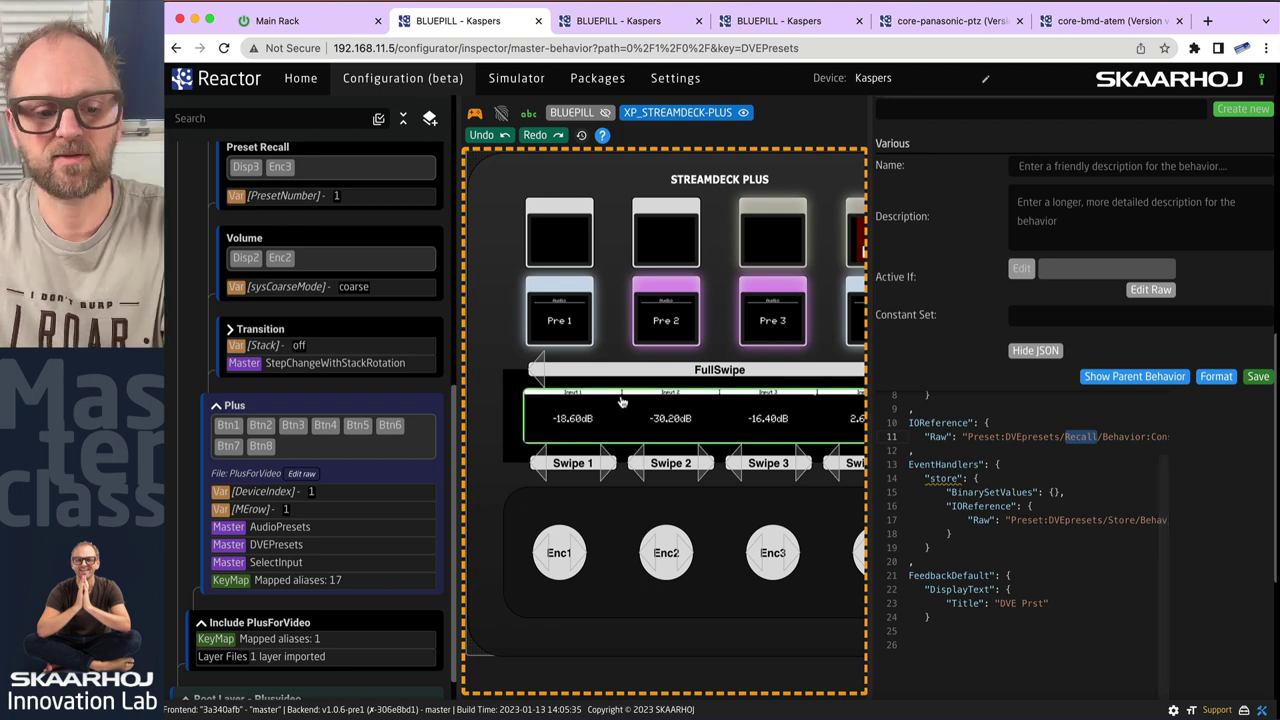
pyautogui.press('super+grave')
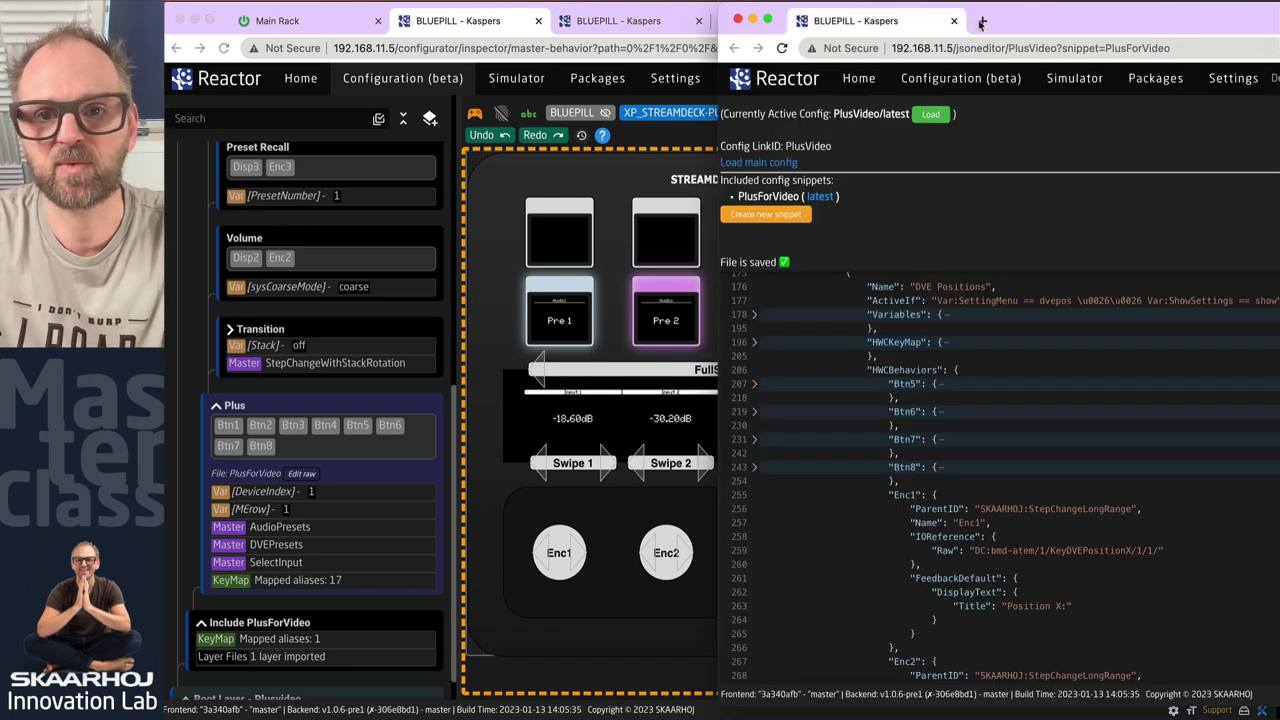
pyautogui.doubleClick(1062, 22)
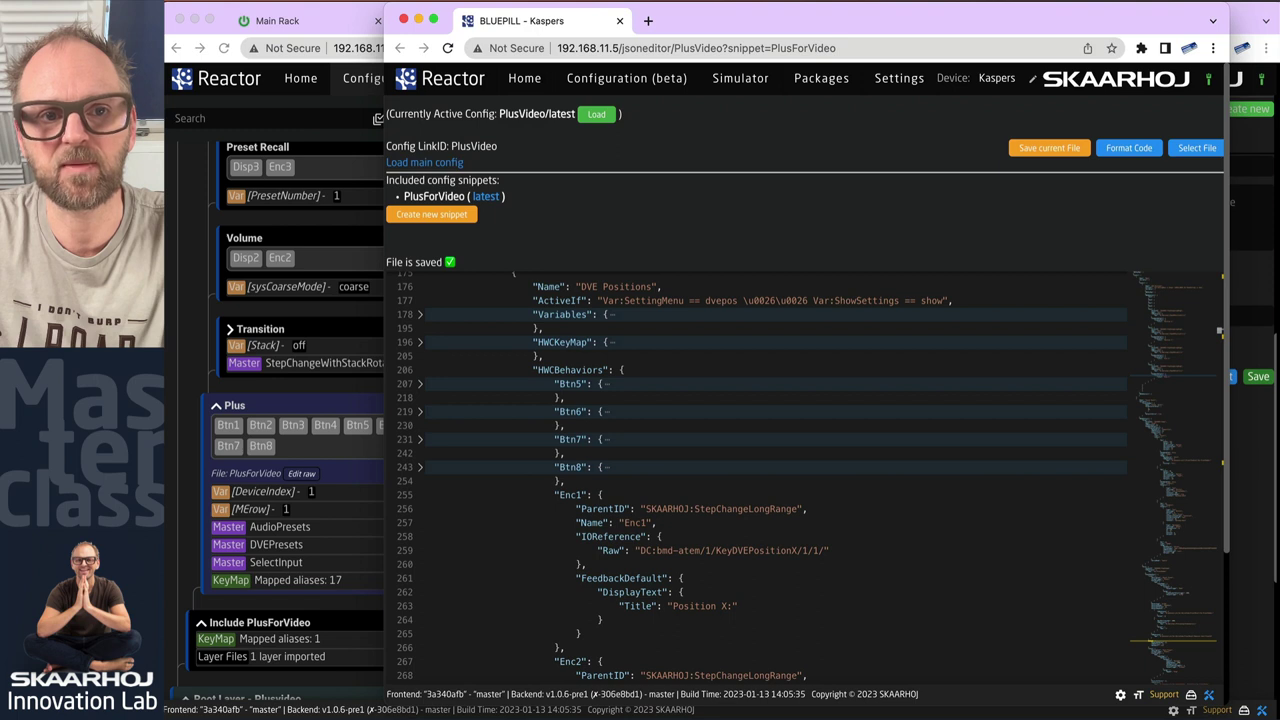
pyautogui.scroll(5, 762, 317)
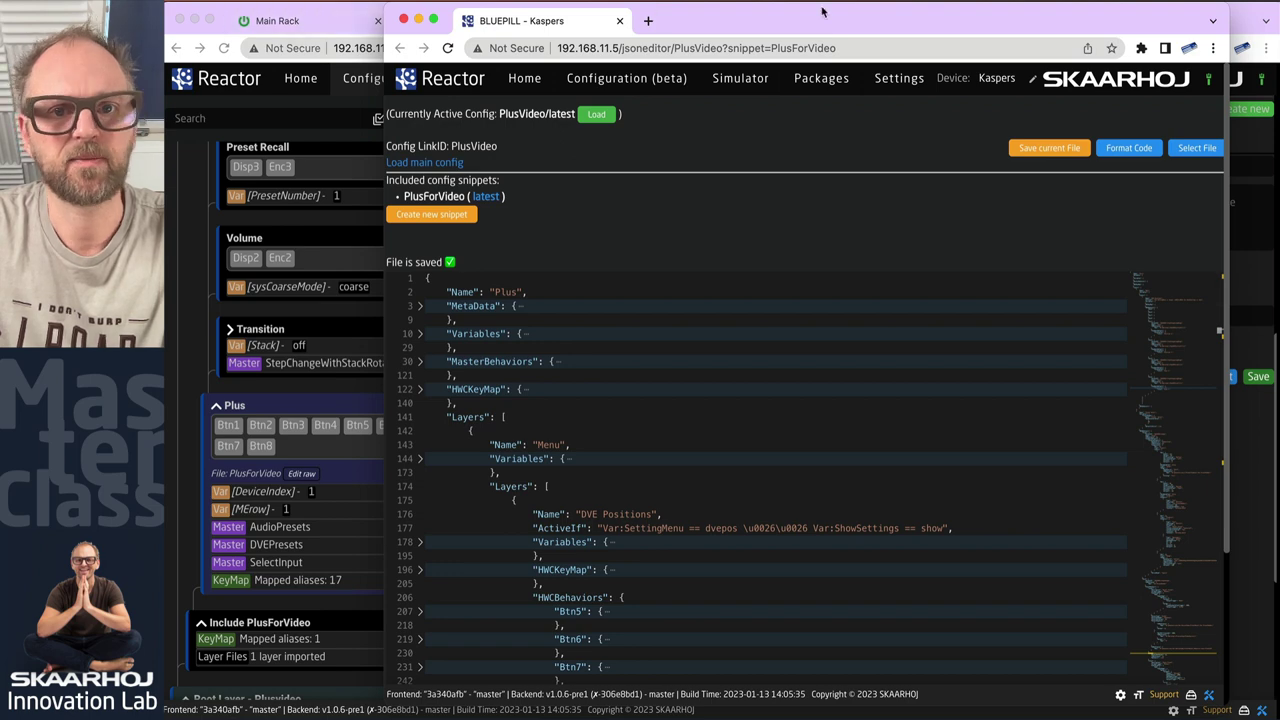
pyautogui.press('super+grave')
# Switch to the PlusForVideo snippet in the JSON editor and expand the AudioPresets preset kind and its Parameters list.
pyautogui.click(590, 20)
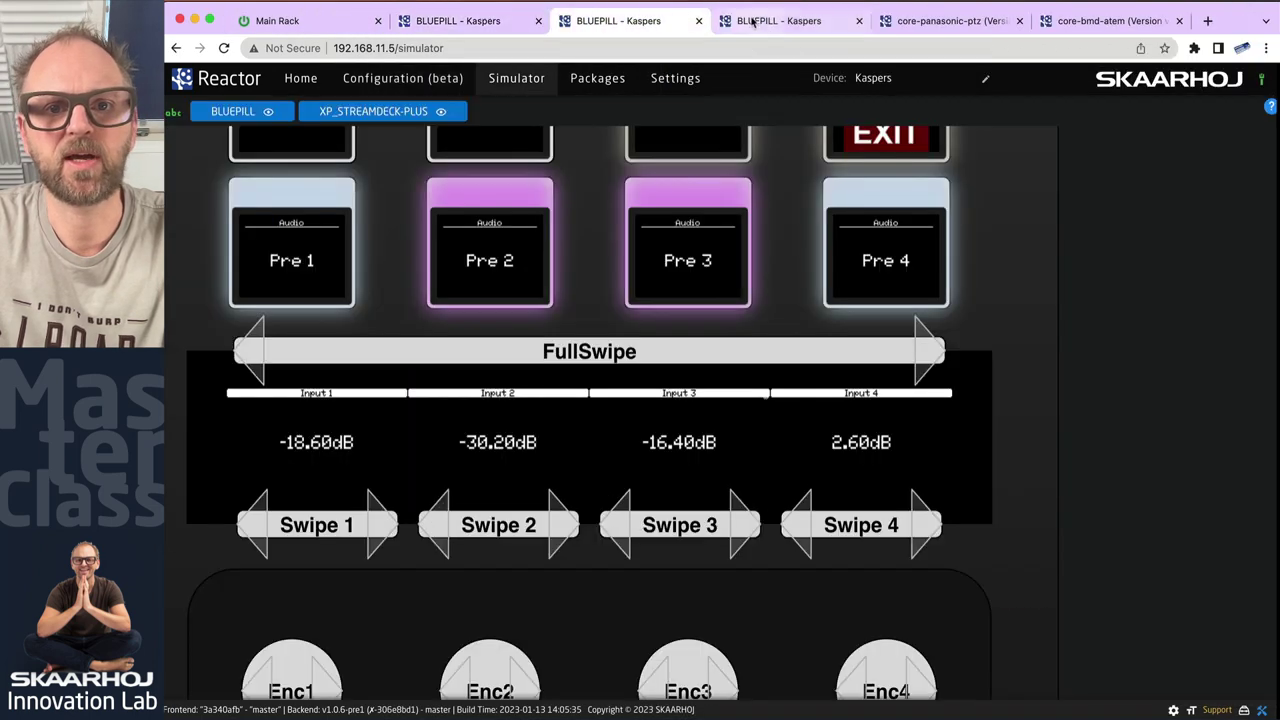
pyautogui.click(765, 20)
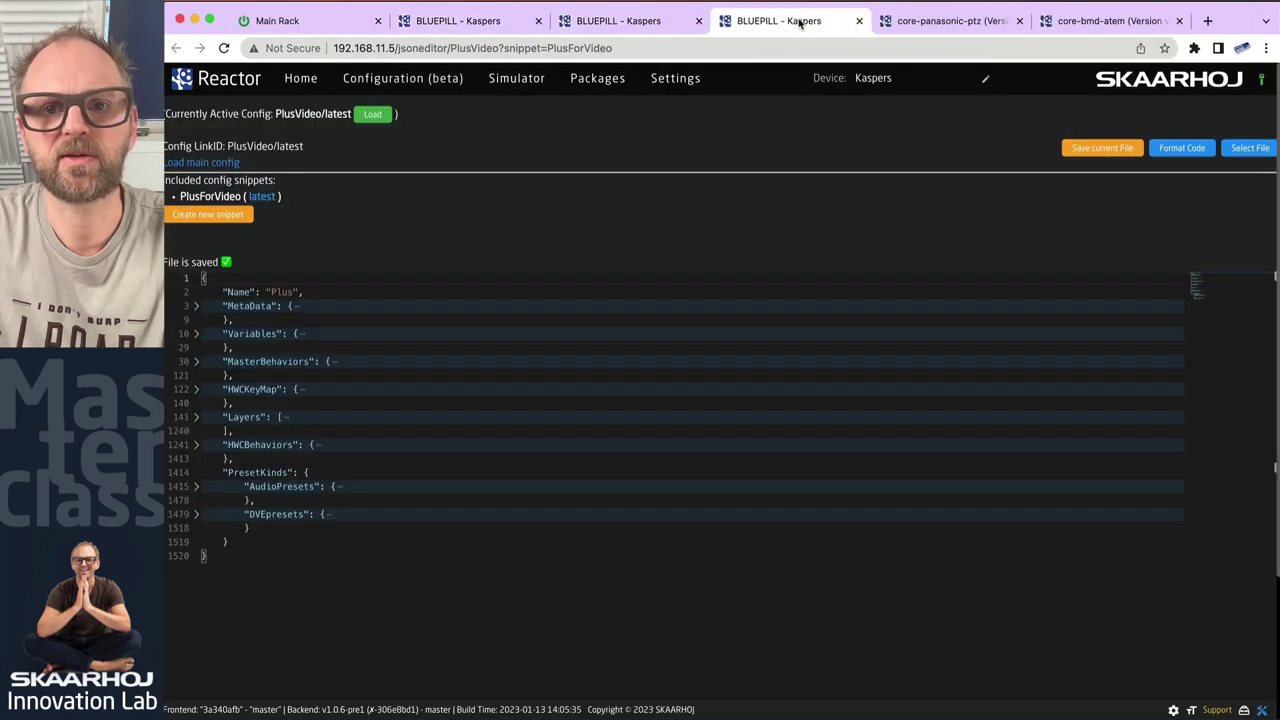
pyautogui.click(196, 487)
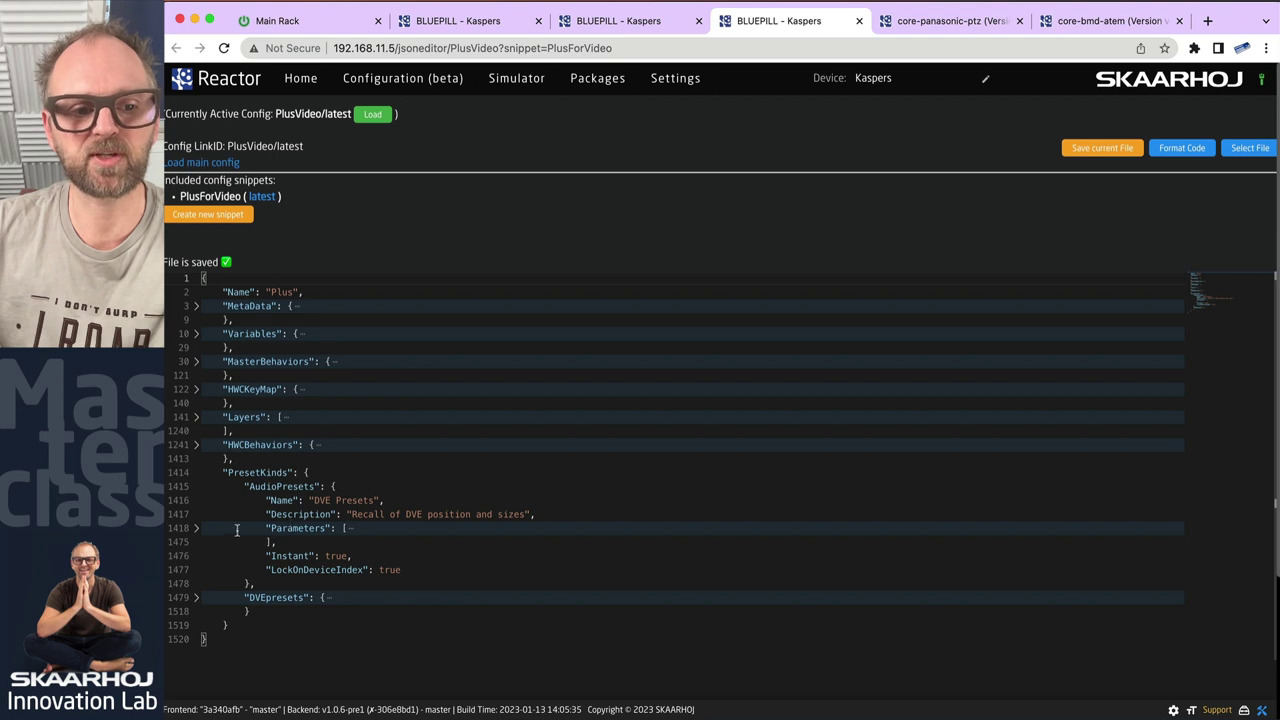
pyautogui.doubleClick(296, 556)
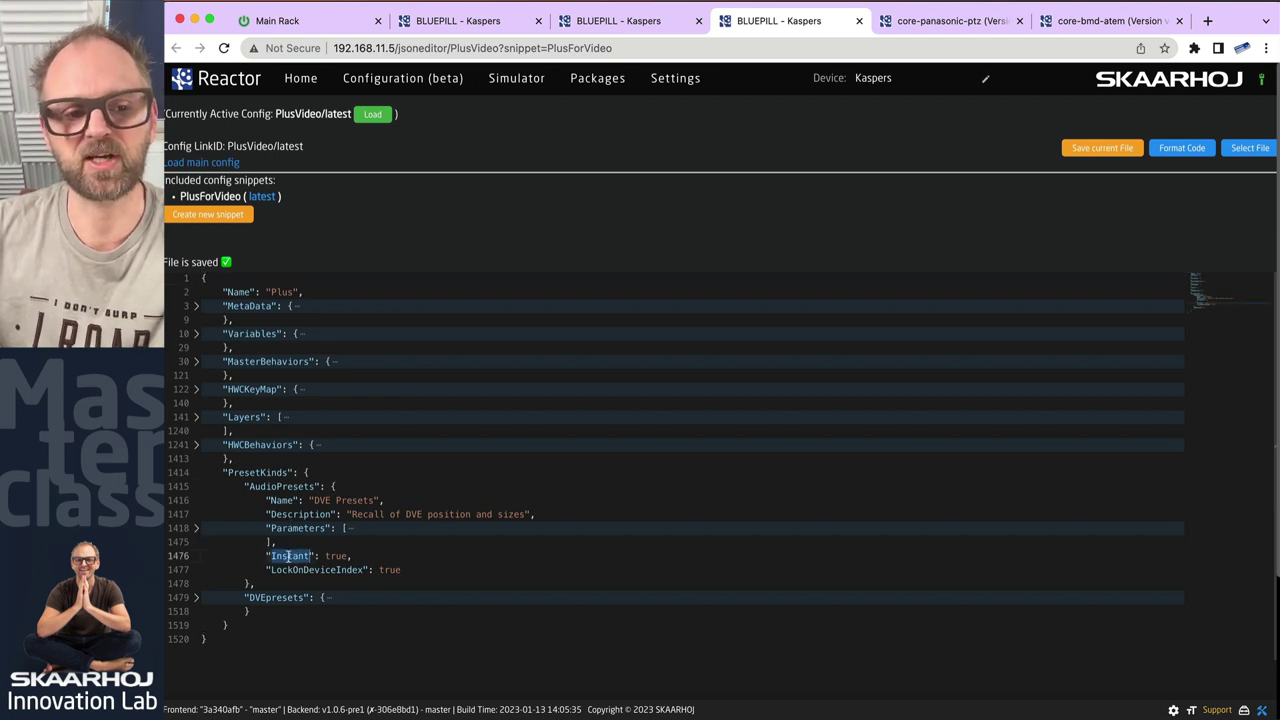
pyautogui.click(197, 531)
pyautogui.scroll(-4, 259, 540)
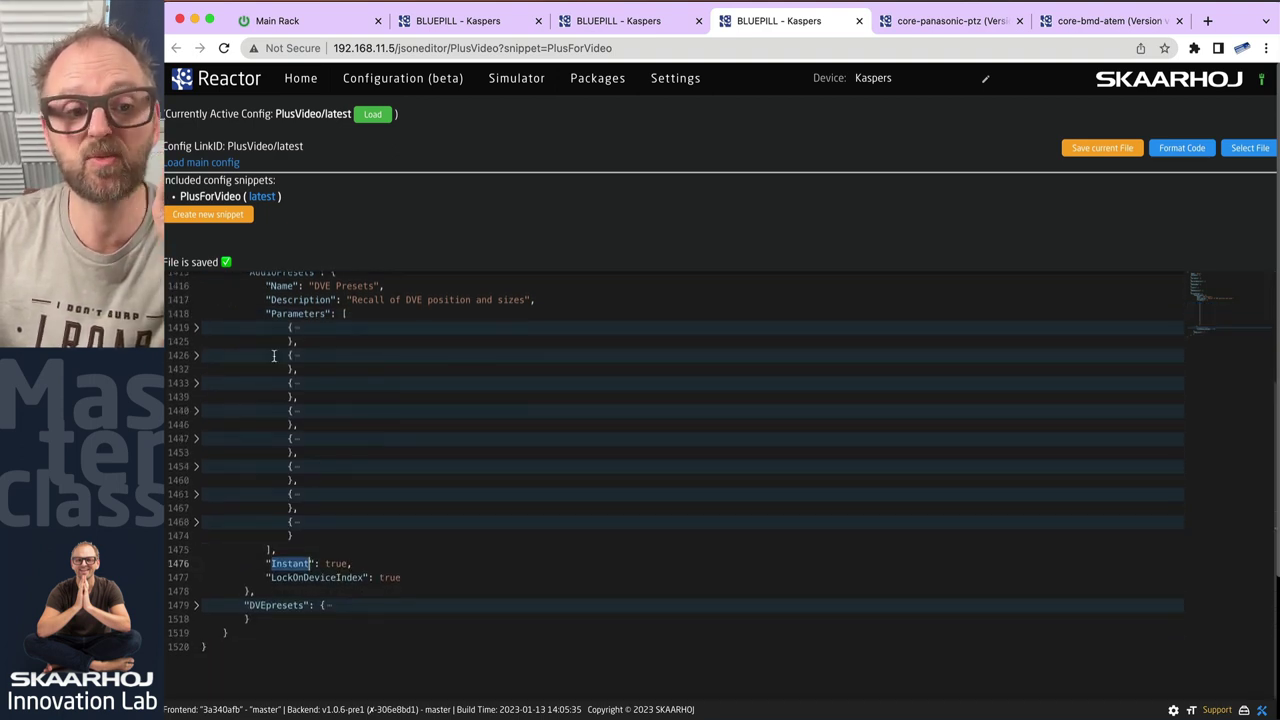
# Expand the first AudioPresets parameter and examine its DcKey, ActionKey and Dimensions.
pyautogui.click(196, 328)
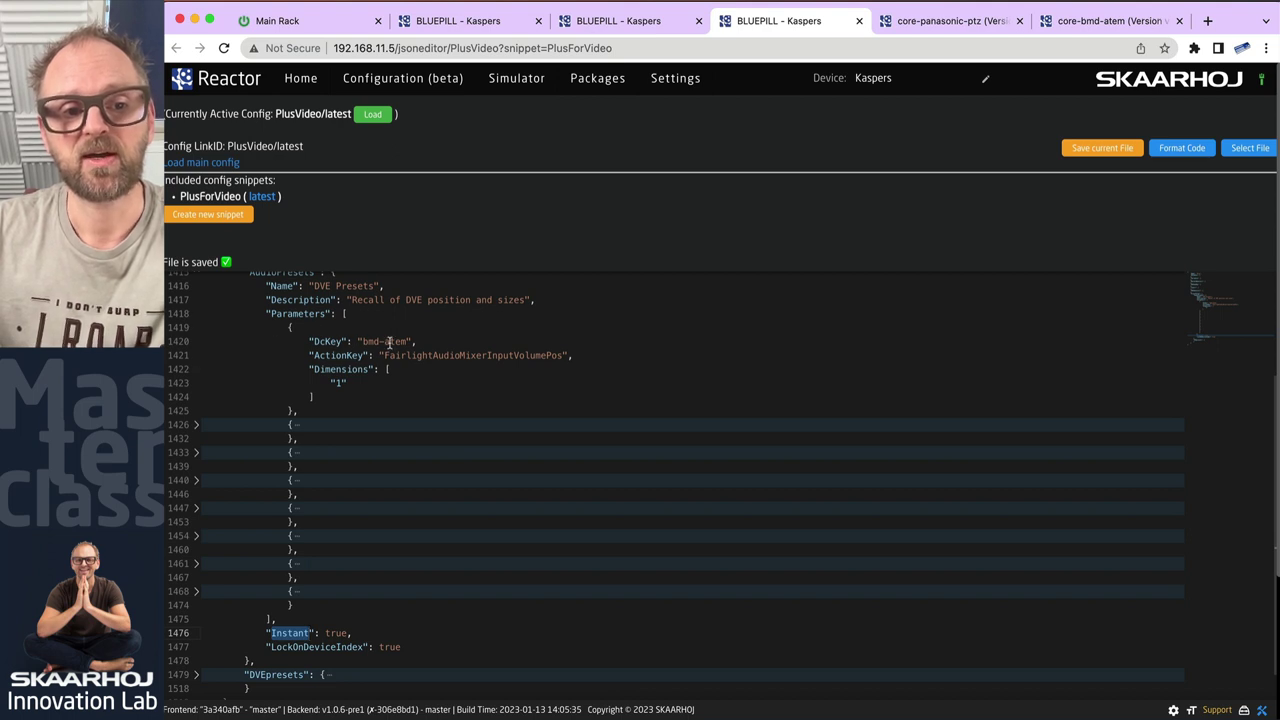
pyautogui.doubleClick(318, 341)
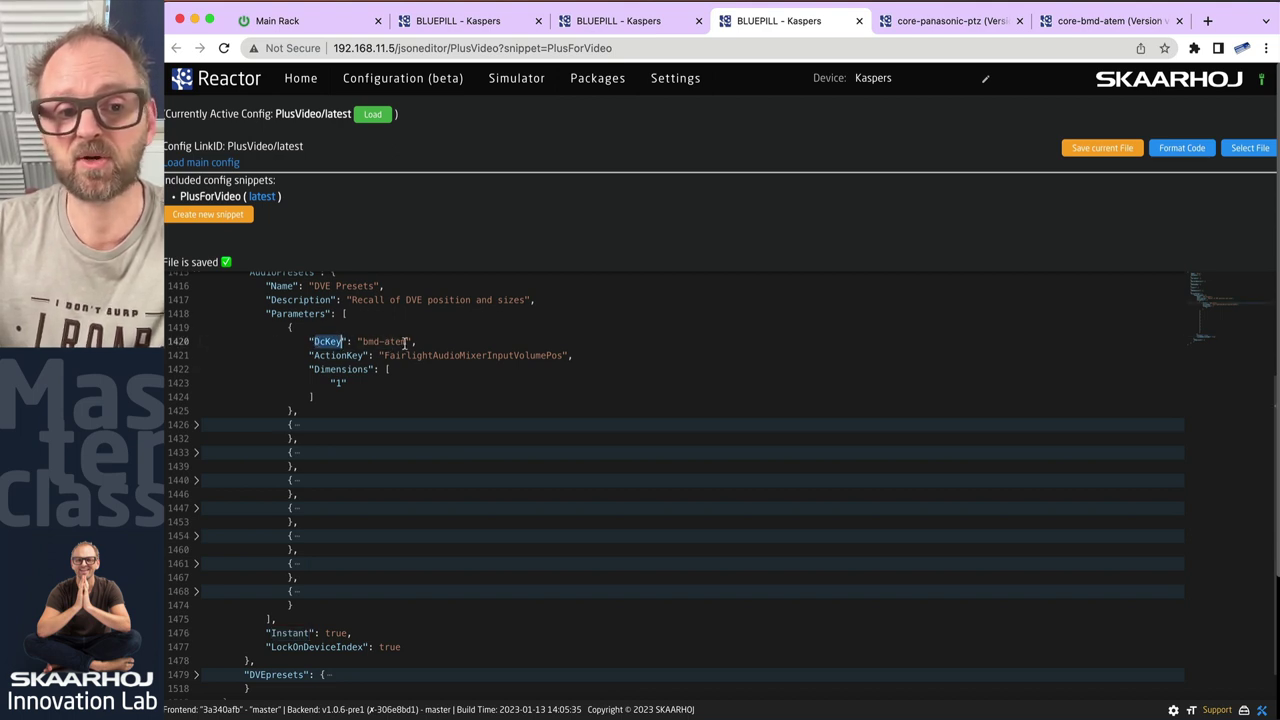
pyautogui.doubleClick(345, 356)
pyautogui.doubleClick(423, 356)
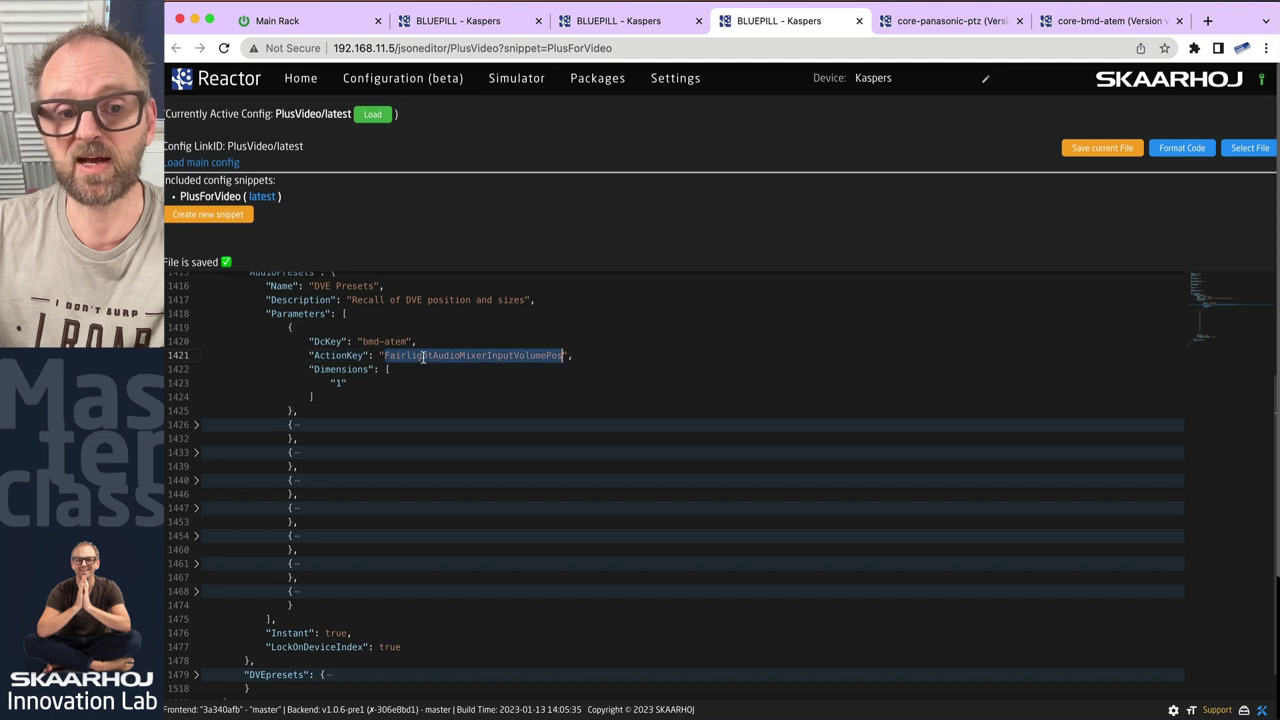
pyautogui.click(337, 383)
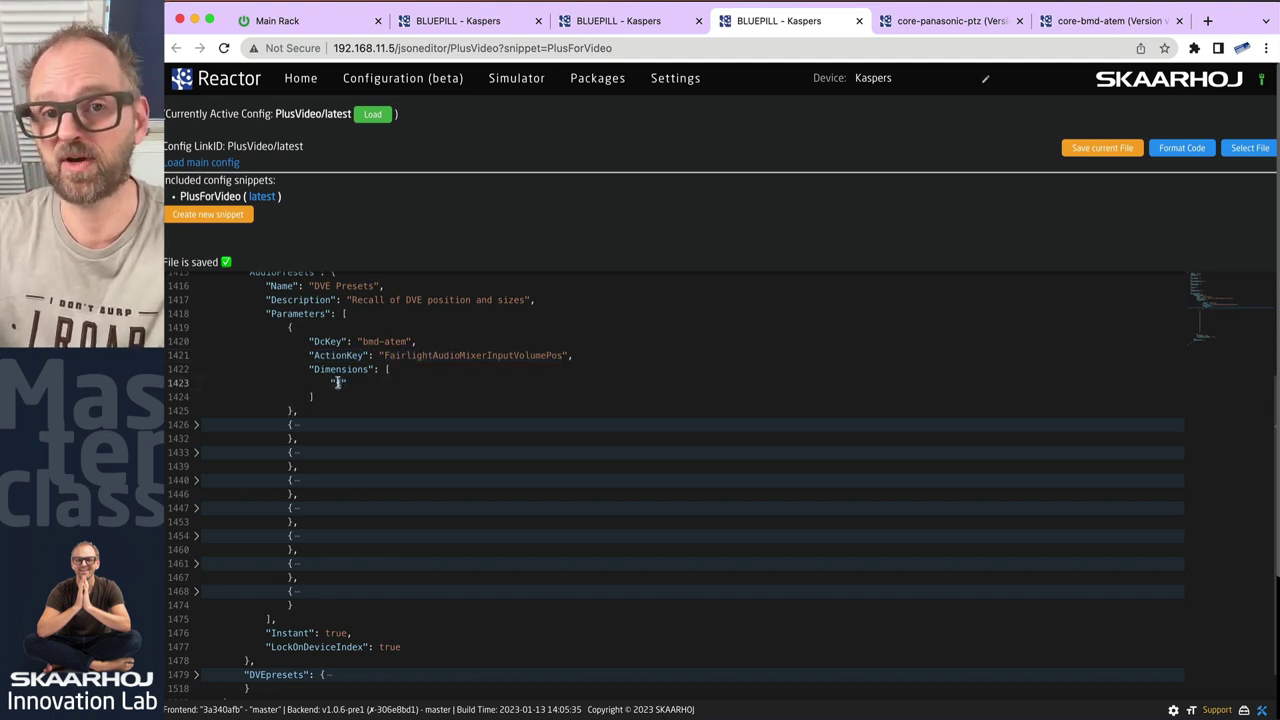
pyautogui.doubleClick(337, 383)
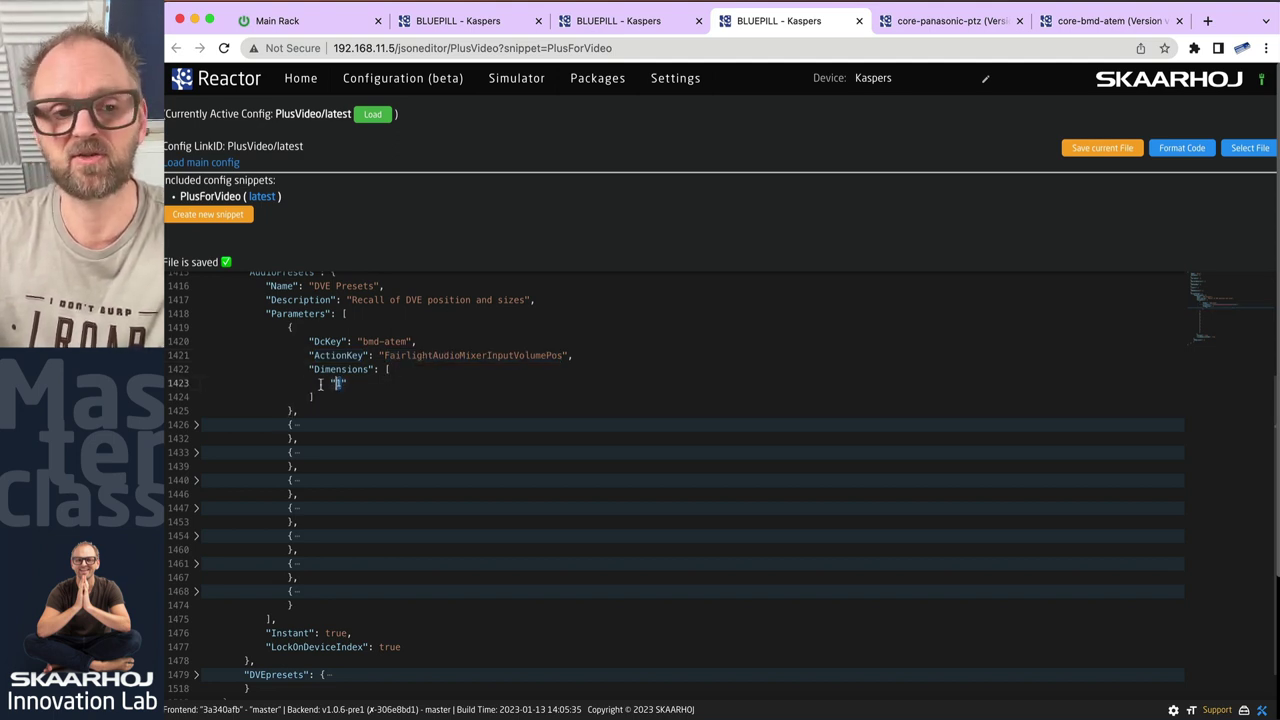
# Expand the second and third AudioPresets parameters and examine the FairlightAudioMixerMixOption action key and its dimension.
pyautogui.click(196, 425)
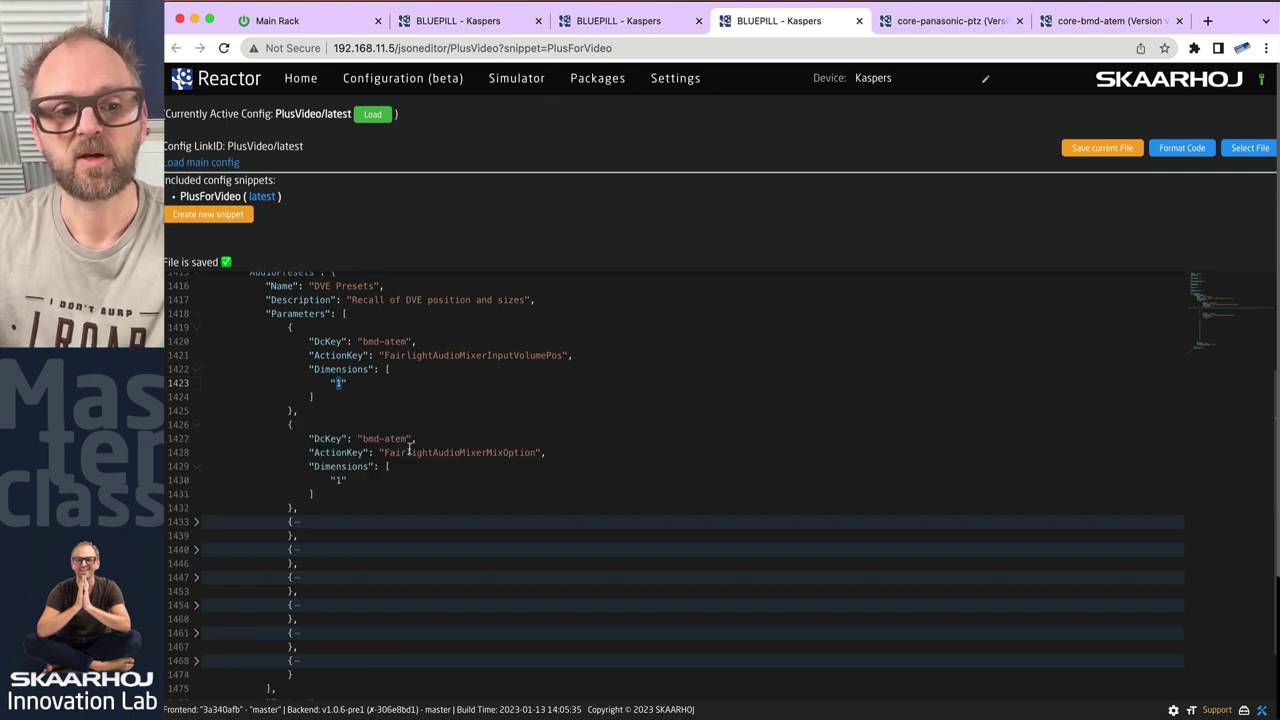
pyautogui.doubleClick(495, 453)
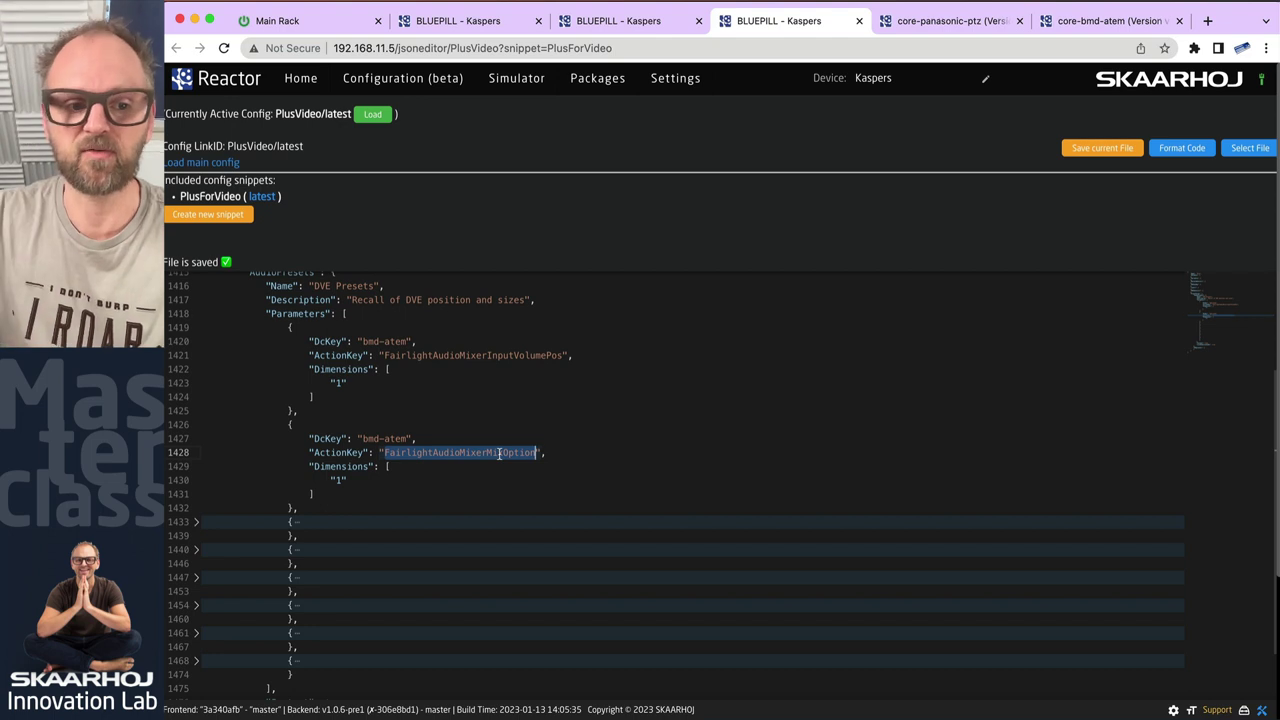
pyautogui.click(340, 480)
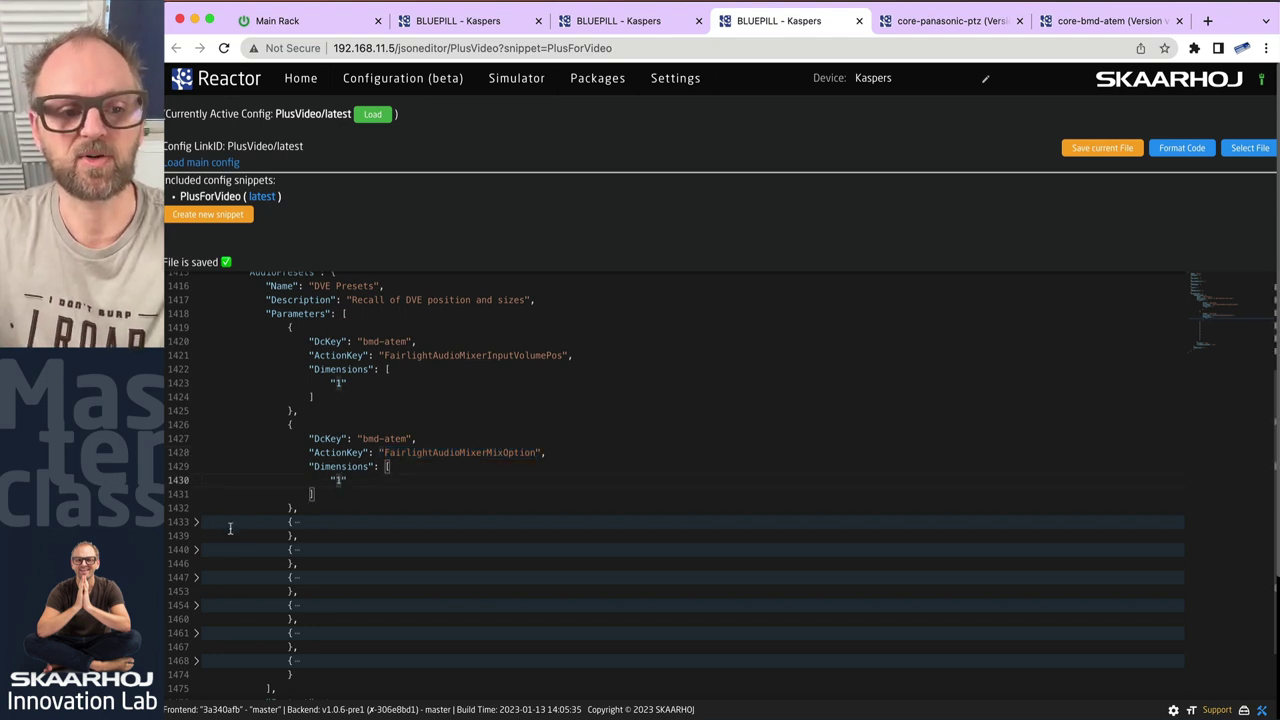
pyautogui.click(196, 523)
pyautogui.scroll(-4, 197, 480)
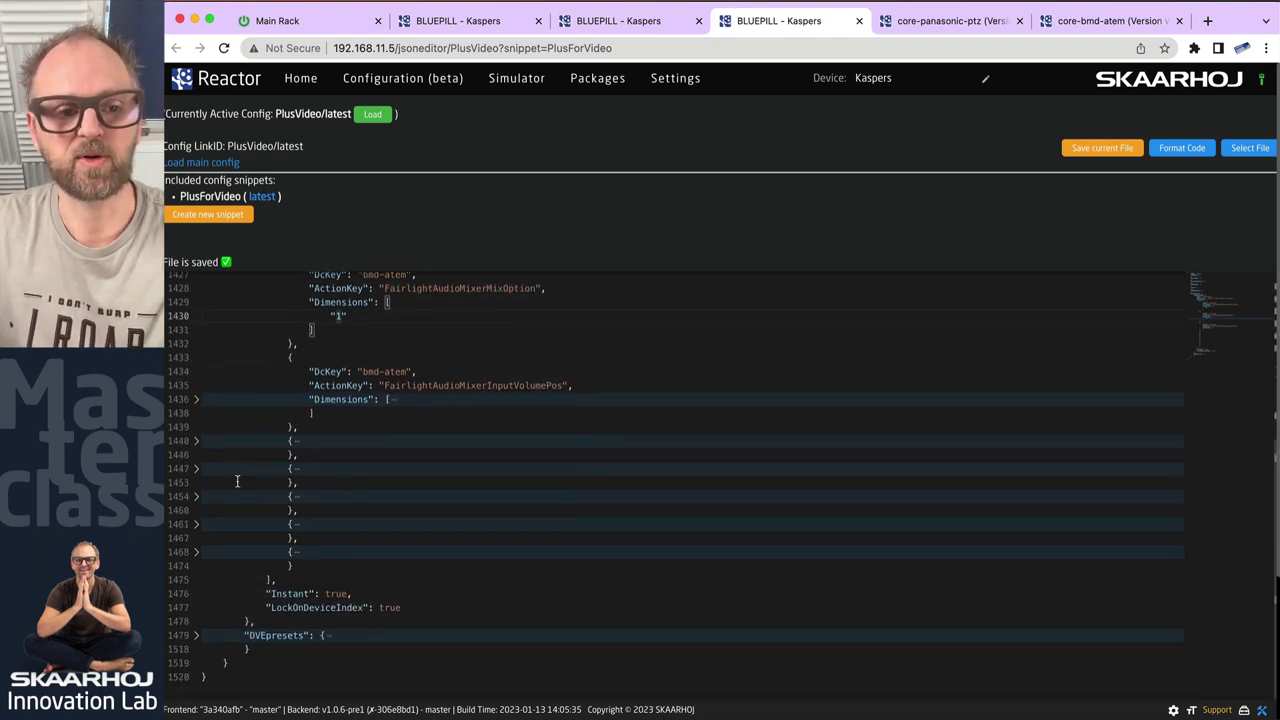
# Expand the AudioPresets volume and mix option parameters for dimensions 2 and 3.
pyautogui.click(197, 400)
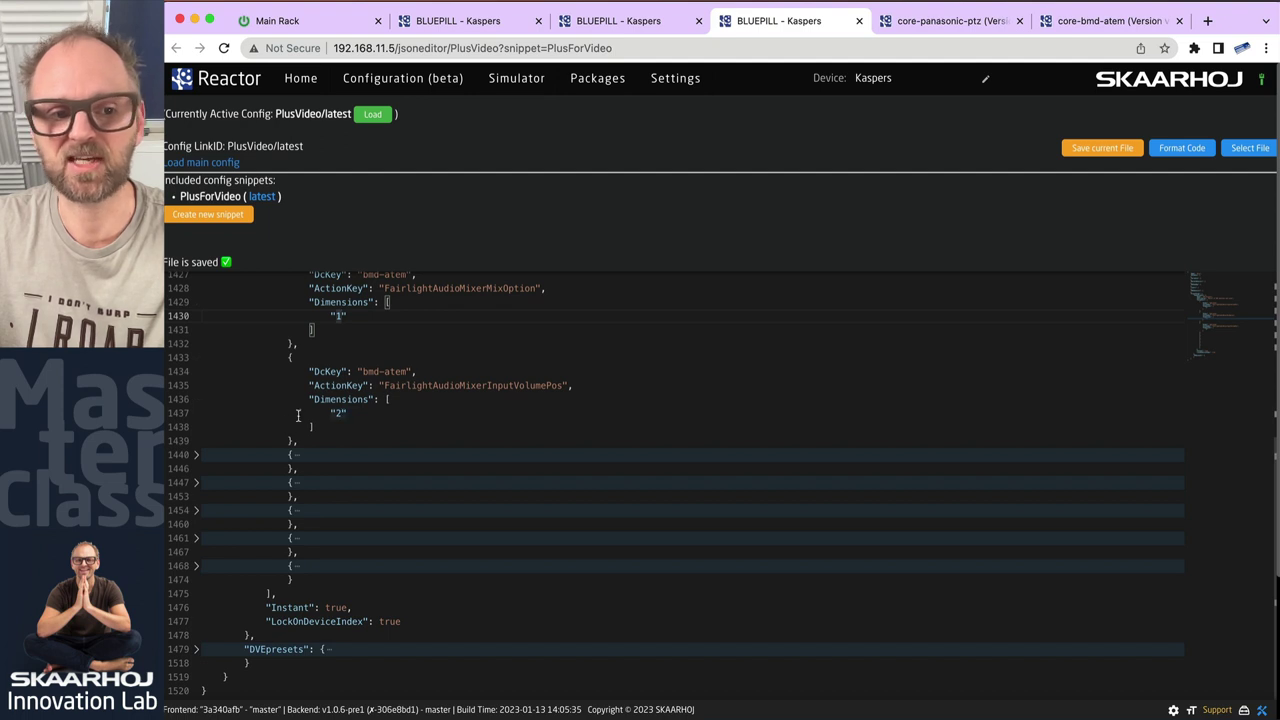
pyautogui.click(196, 455)
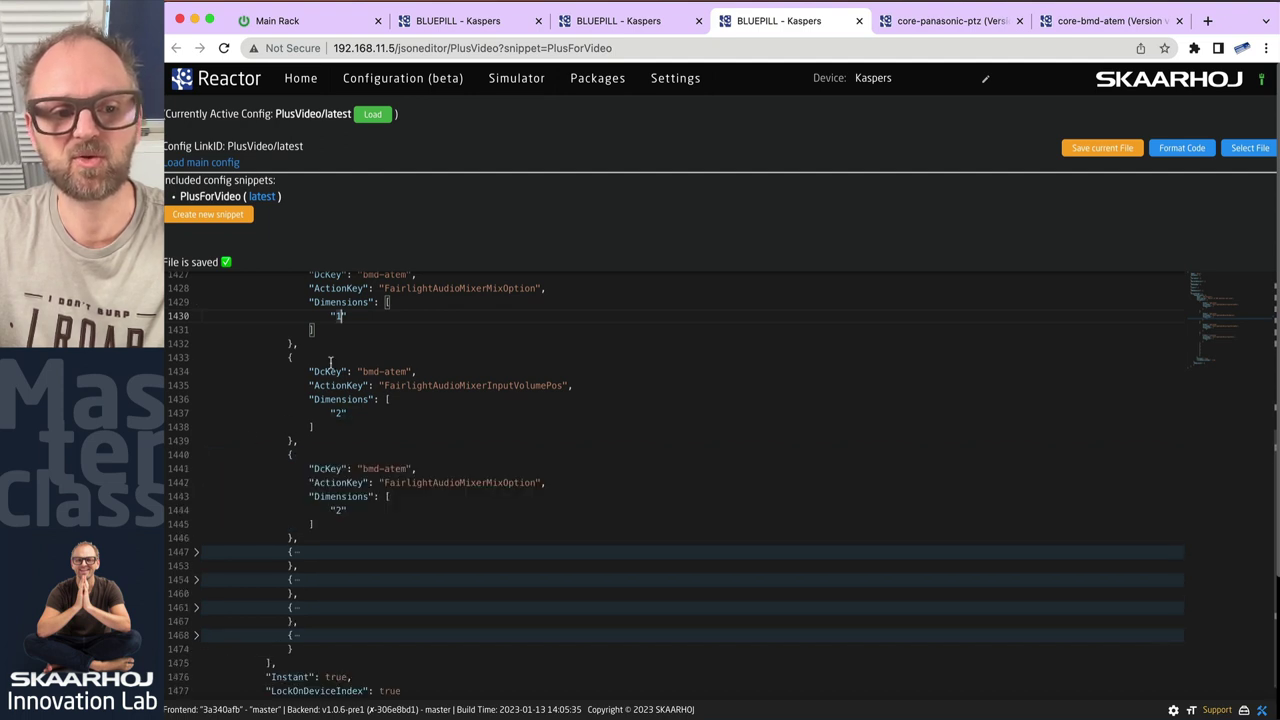
pyautogui.click(196, 552)
pyautogui.click(196, 650)
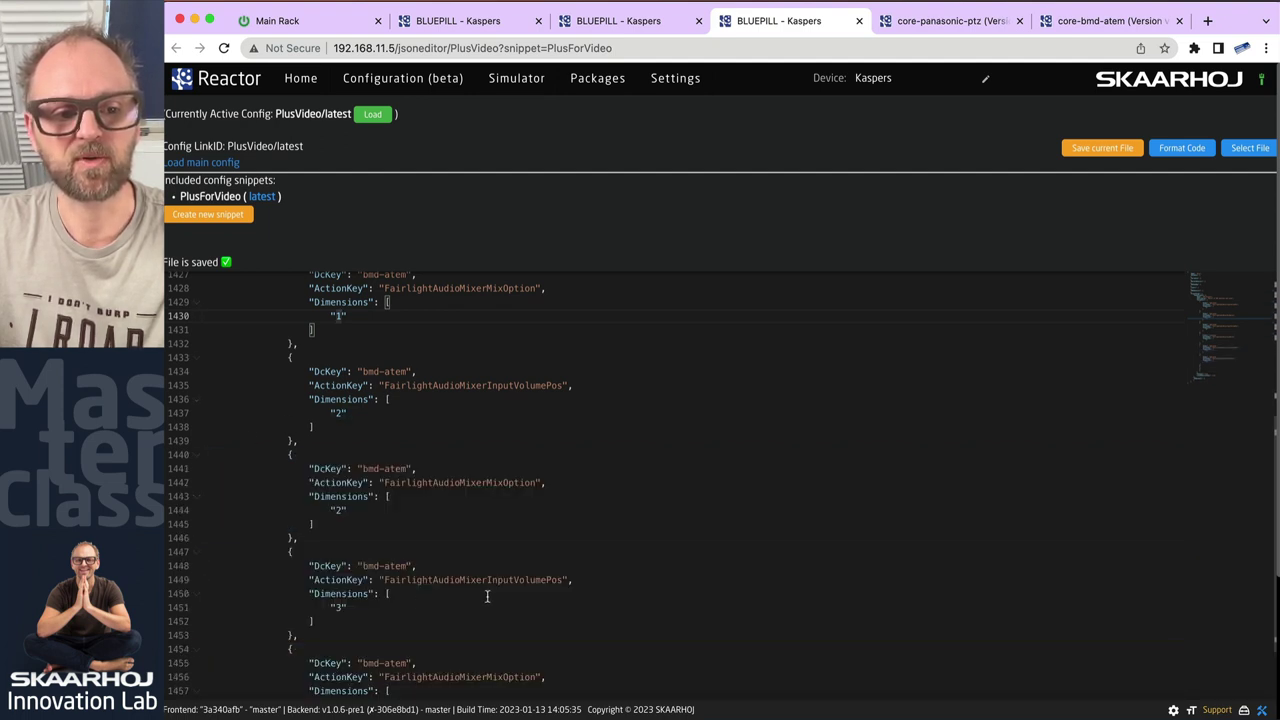
# Expand the last two AudioPresets parameters, FairlightAudioMixerInputVolumePos and FairlightAudioMixerMixOption for dimension 4.
pyautogui.scroll(-3, 487, 597)
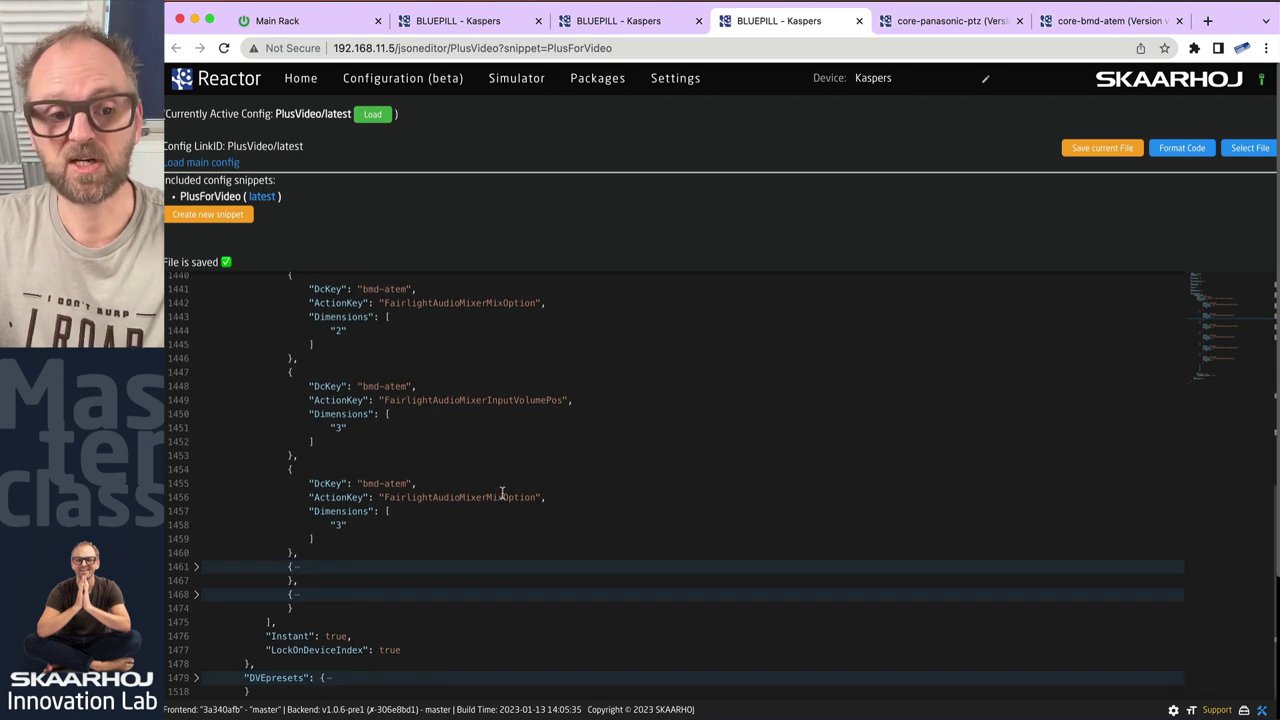
pyautogui.click(196, 566)
pyautogui.scroll(-4, 483, 531)
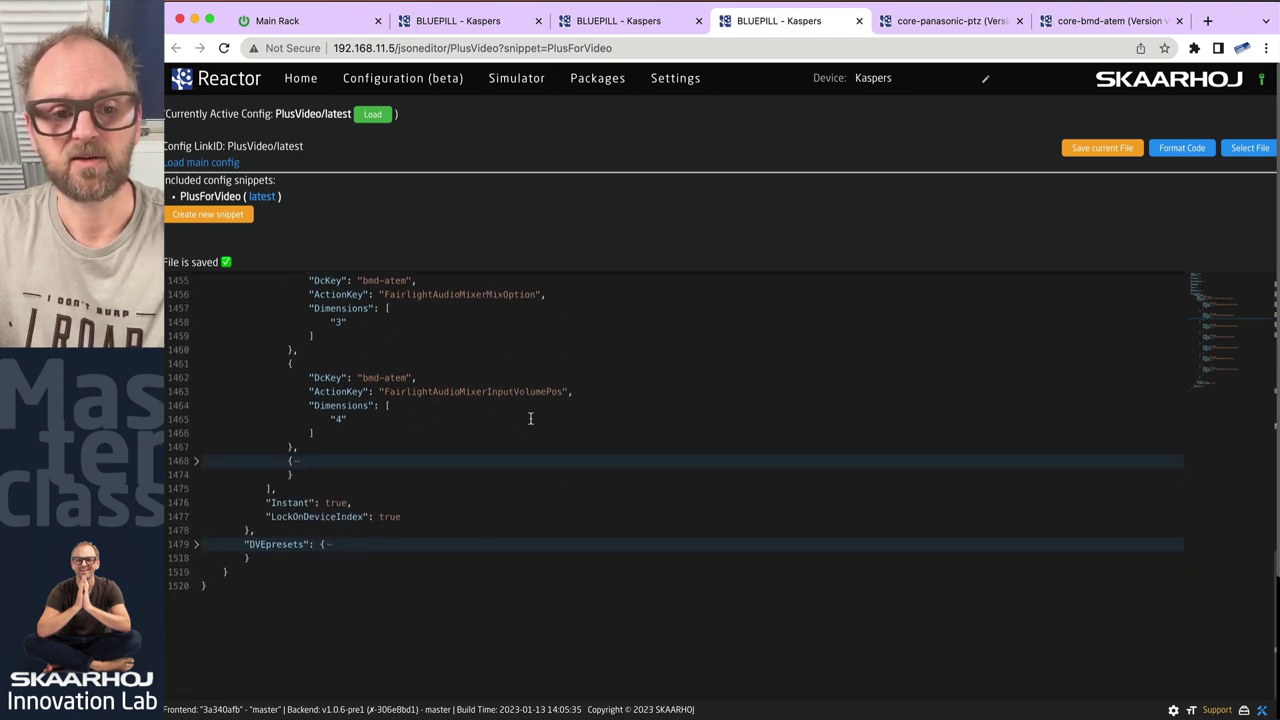
pyautogui.click(196, 461)
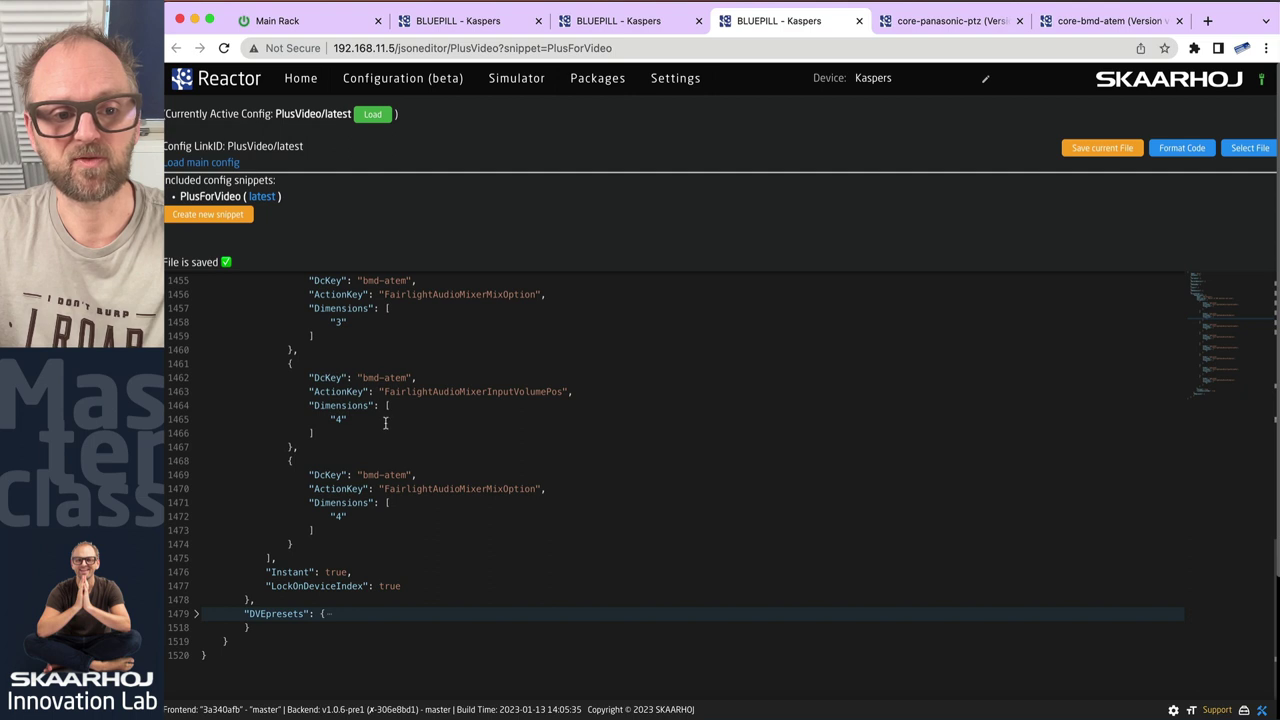
# Compare the full AudioPresets parameter list with the four input audio levels shown in the simulator.
pyautogui.scroll(10, 390, 520)
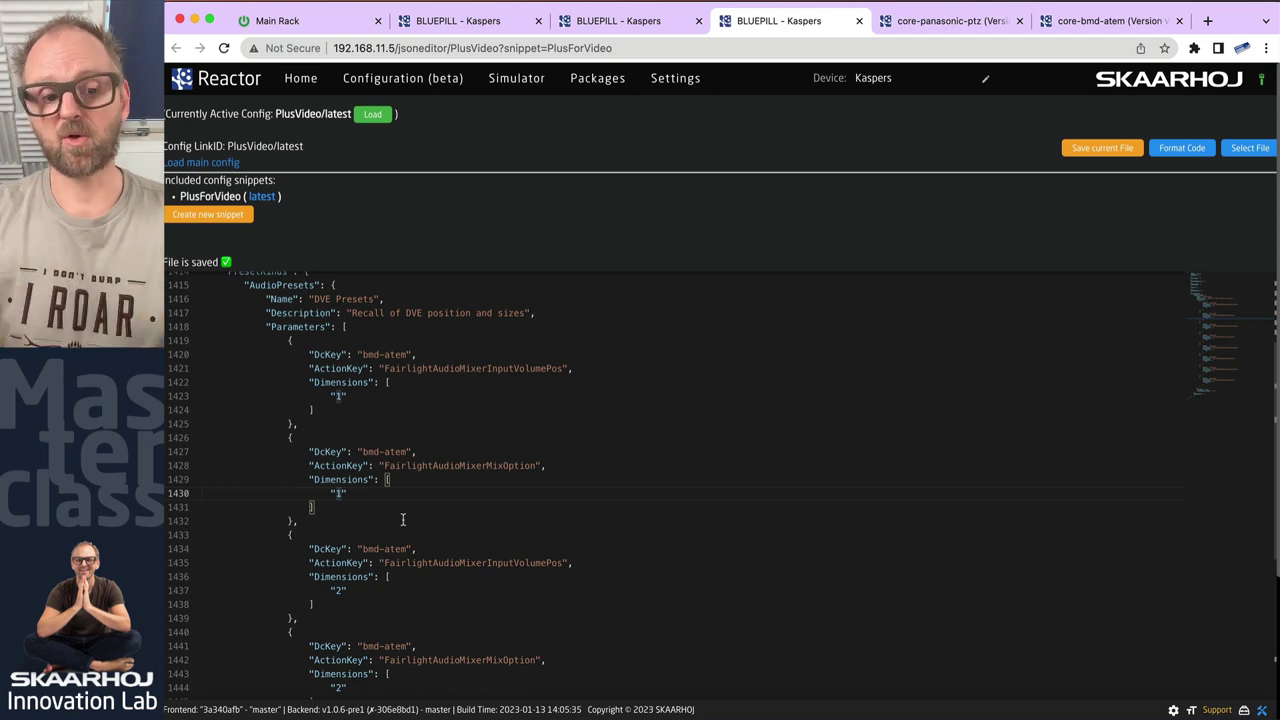
pyautogui.click(618, 24)
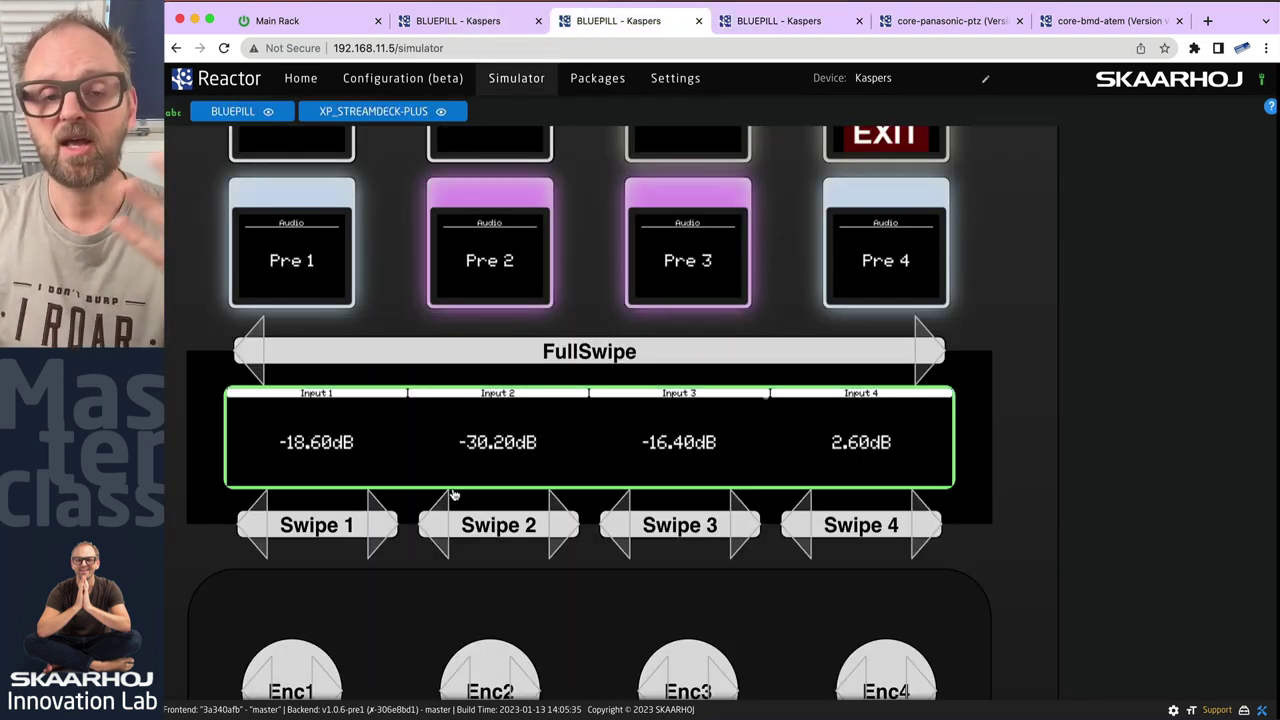
pyautogui.click(798, 22)
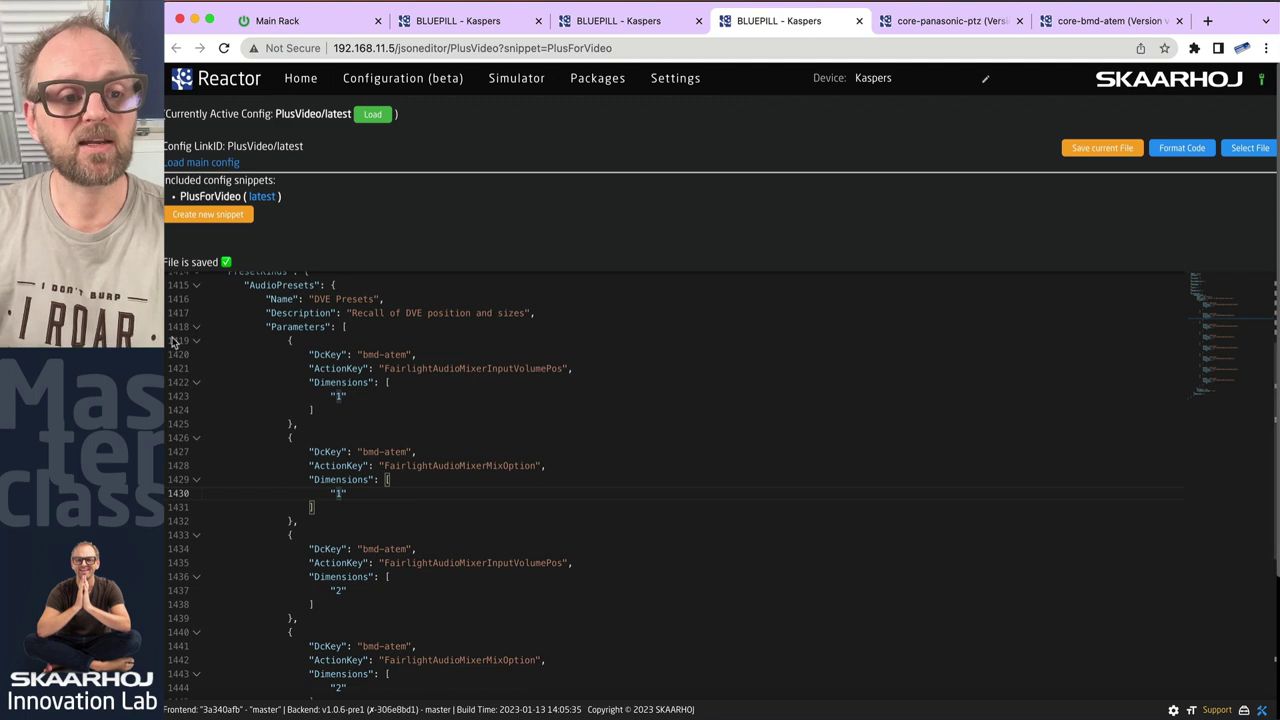
# Collapse the AudioPresets preset kind and expand DVEpresets to show its Parameters list.
pyautogui.click(197, 286)
pyautogui.click(197, 313)
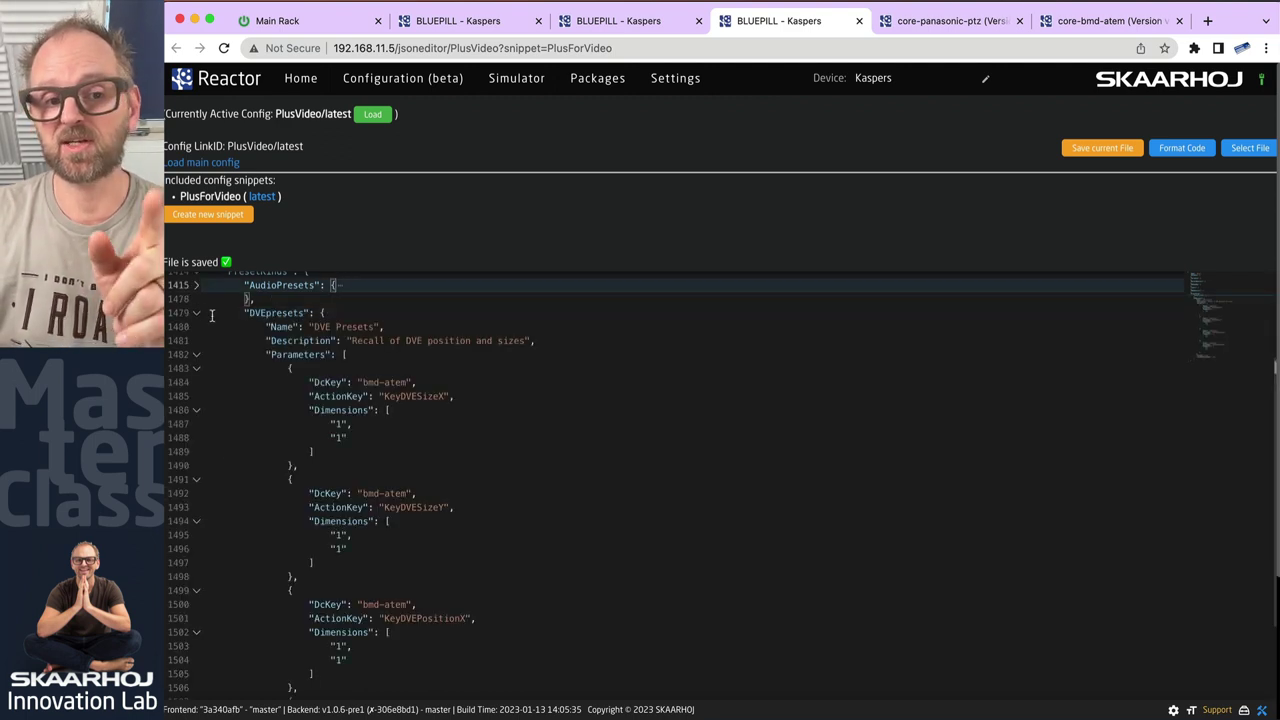
pyautogui.scroll(-1, 379, 473)
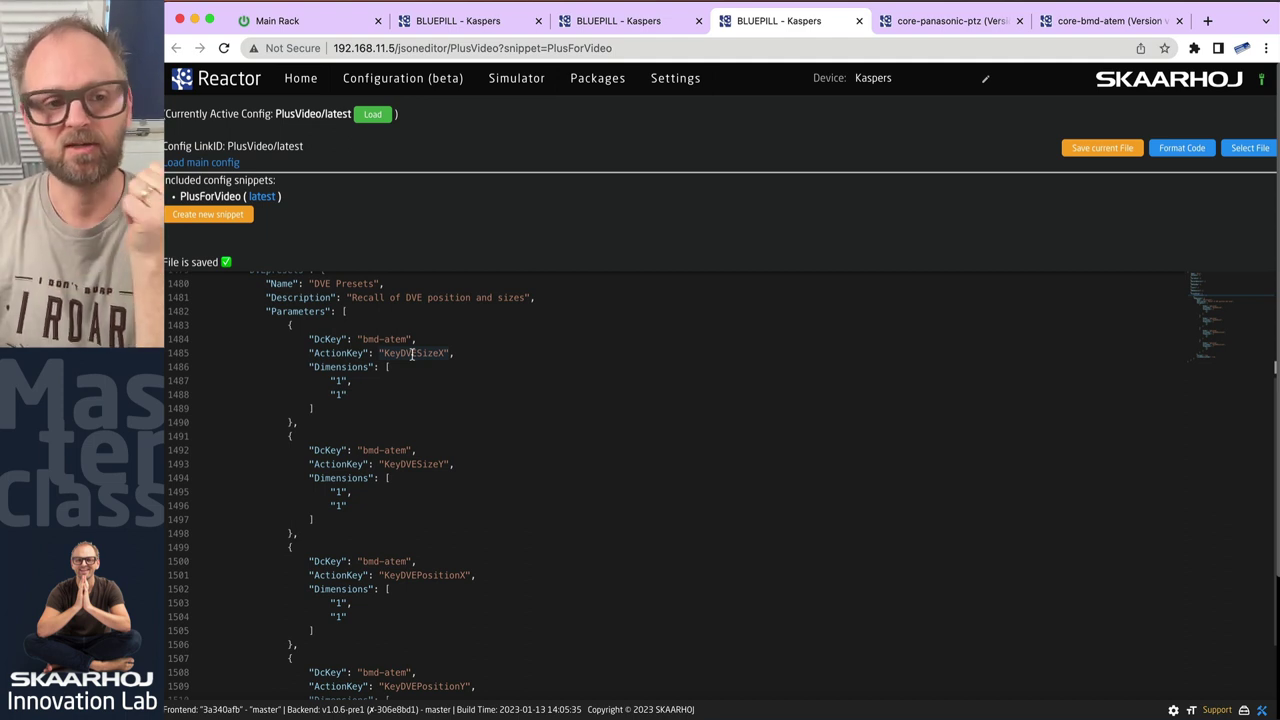
# Examine the Dimensions of the DVEpresets size and position parameters.
pyautogui.moveTo(330, 381); pyautogui.dragTo(347, 397)
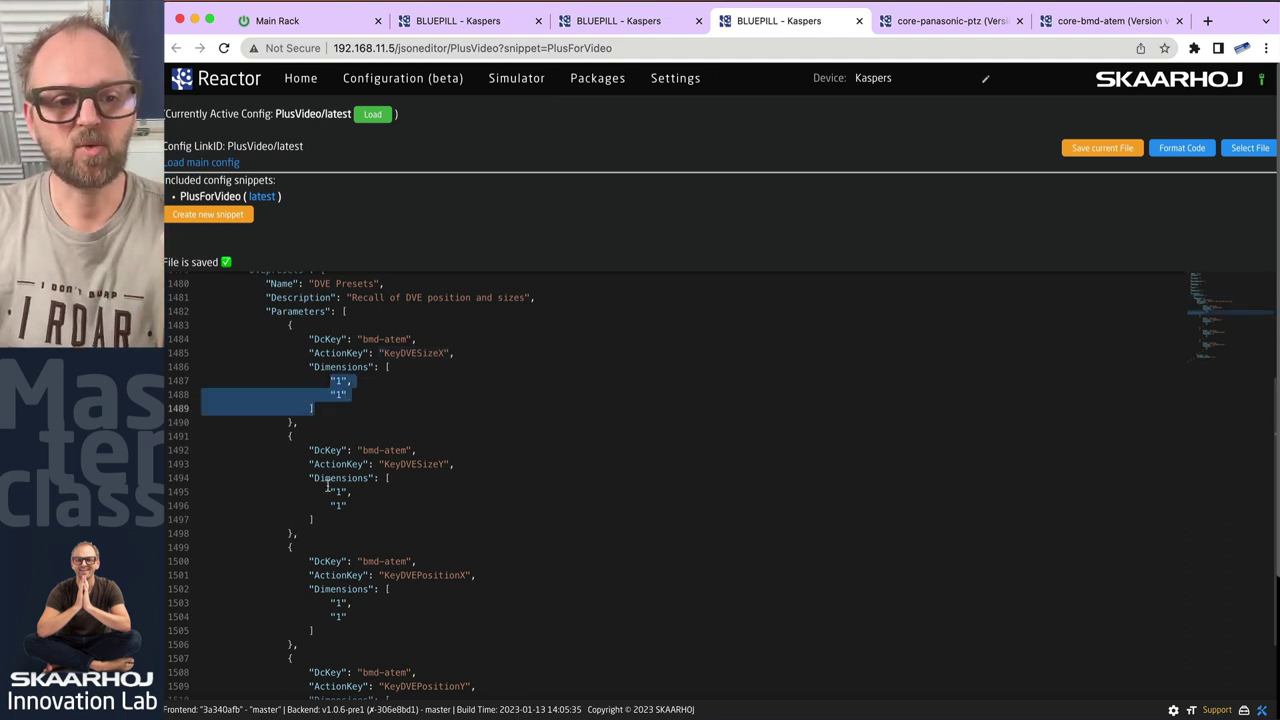
pyautogui.moveTo(330, 491)
pyautogui.mouseDown()
pyautogui.moveTo(347, 506)
pyautogui.moveTo(347, 491)
pyautogui.mouseUp()
pyautogui.scroll(-3, 347, 506)
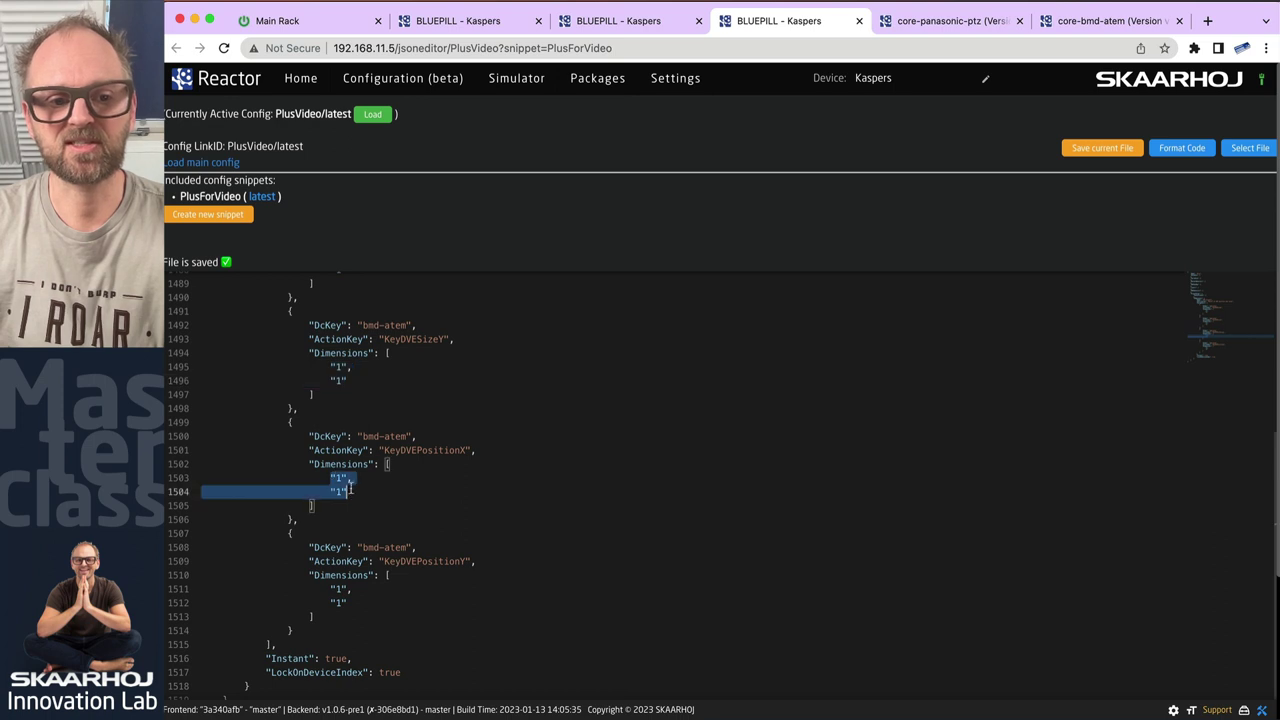
pyautogui.moveTo(331, 588); pyautogui.dragTo(347, 602)
pyautogui.click(353, 601)
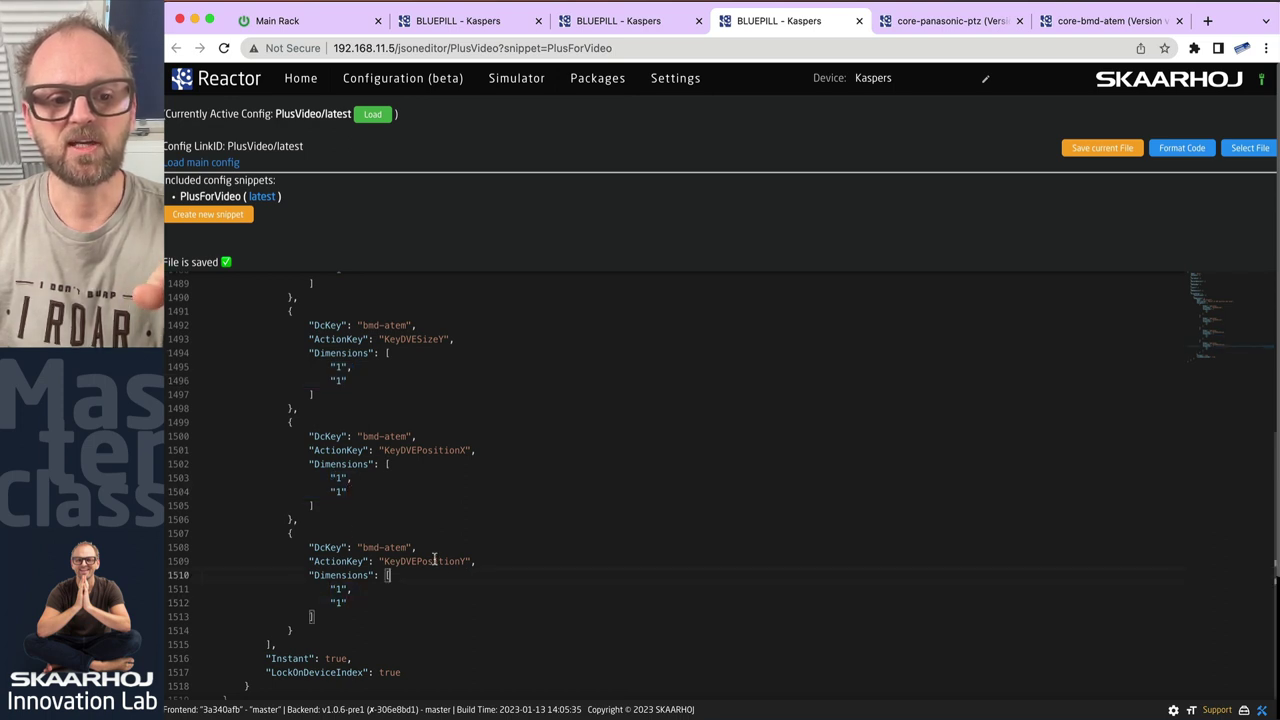
# Examine the DVEpresets action keys for DVE size and position, including KeyDVEPositionY and KeyDVESizeY.
pyautogui.doubleClick(430, 561)
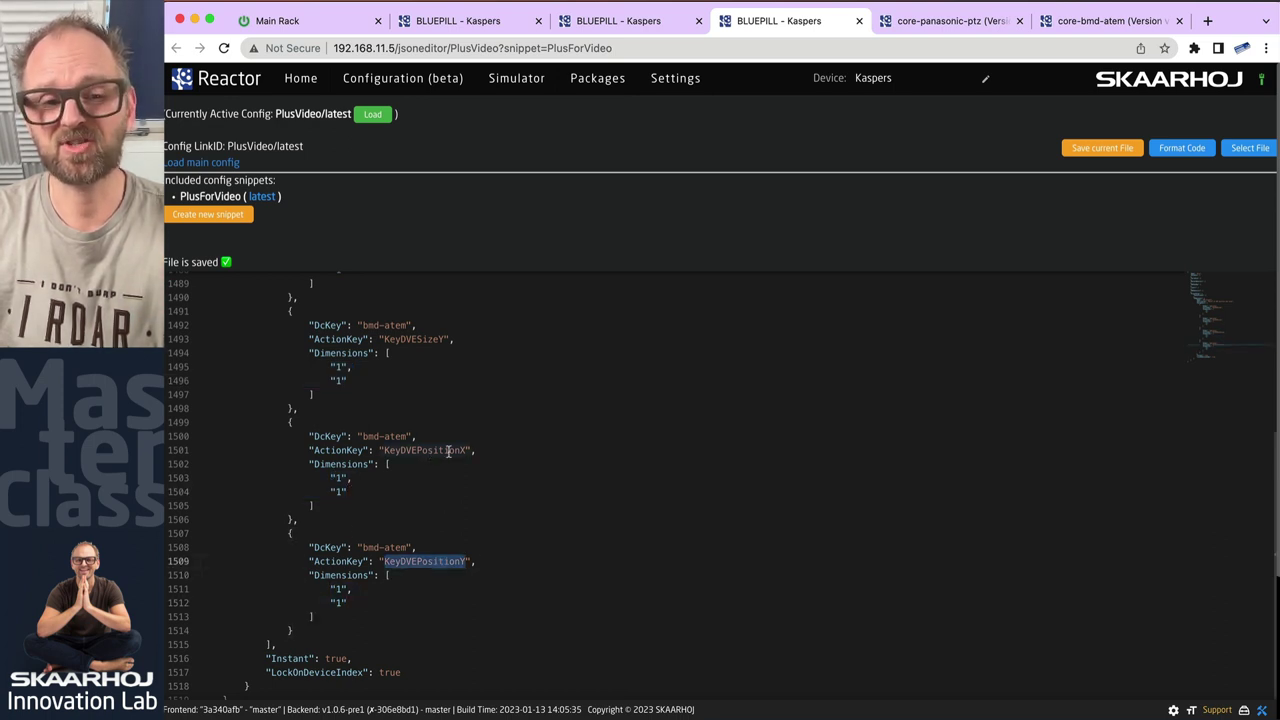
pyautogui.doubleClick(415, 339)
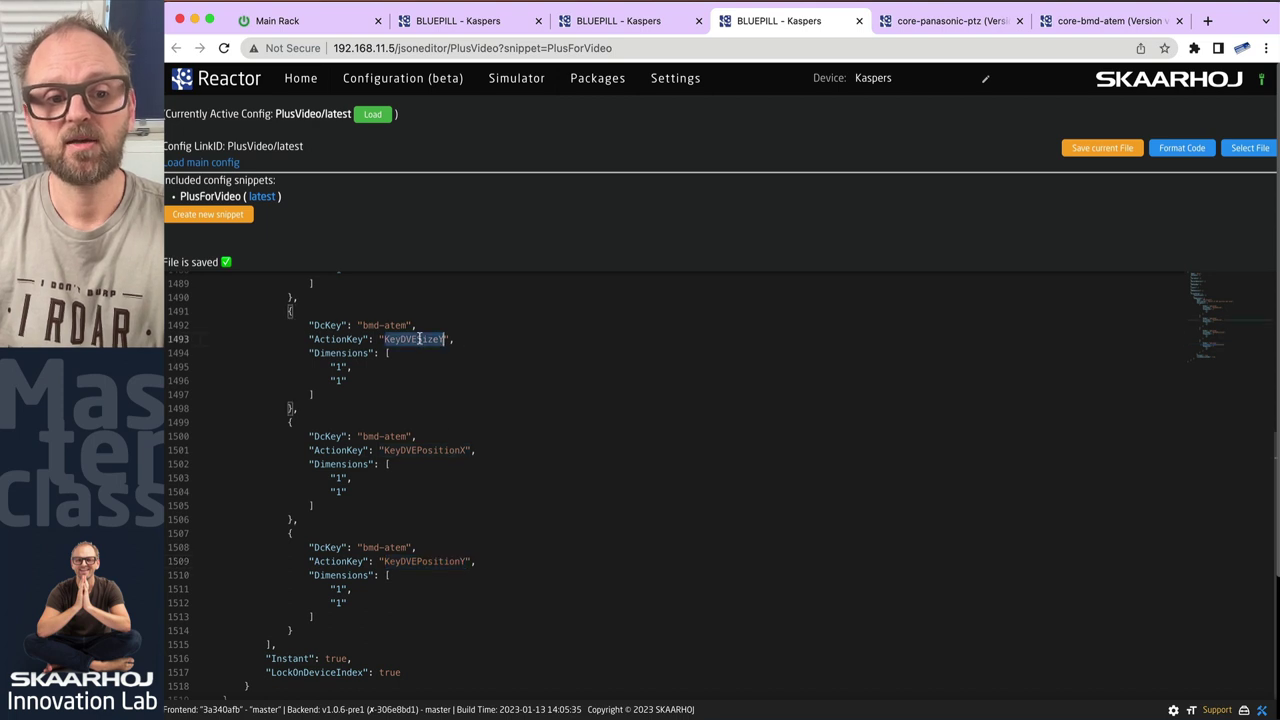
pyautogui.scroll(5, 425, 420)
pyautogui.scroll(-5, 440, 494)
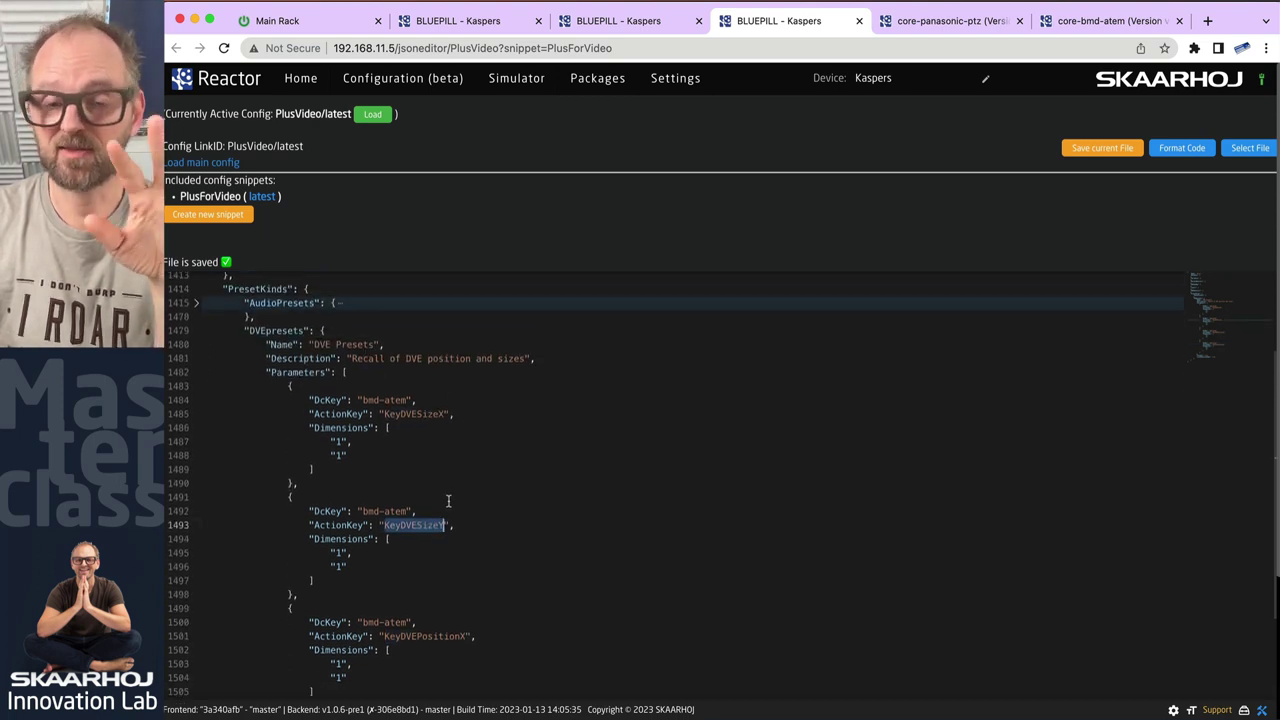
pyautogui.scroll(1, 449, 501)
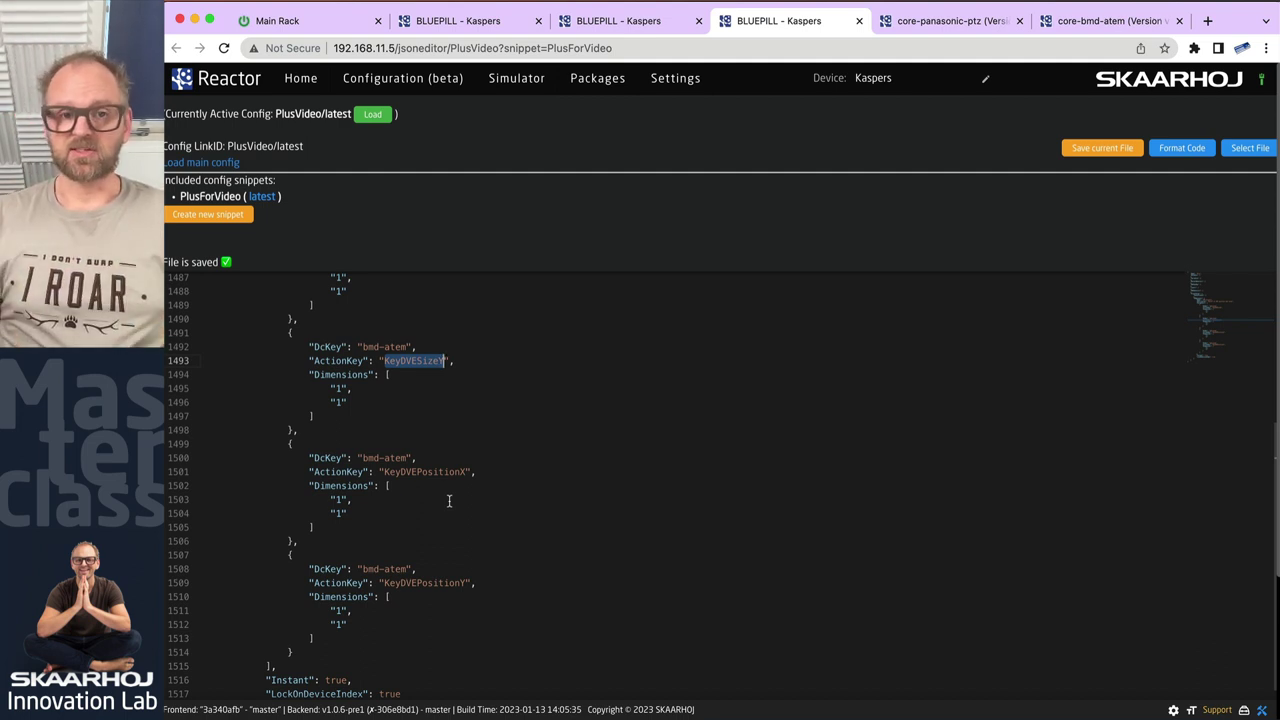
# Return to the configurator with the DVEPresets master behavior open in the inspector.
pyautogui.click(455, 22)
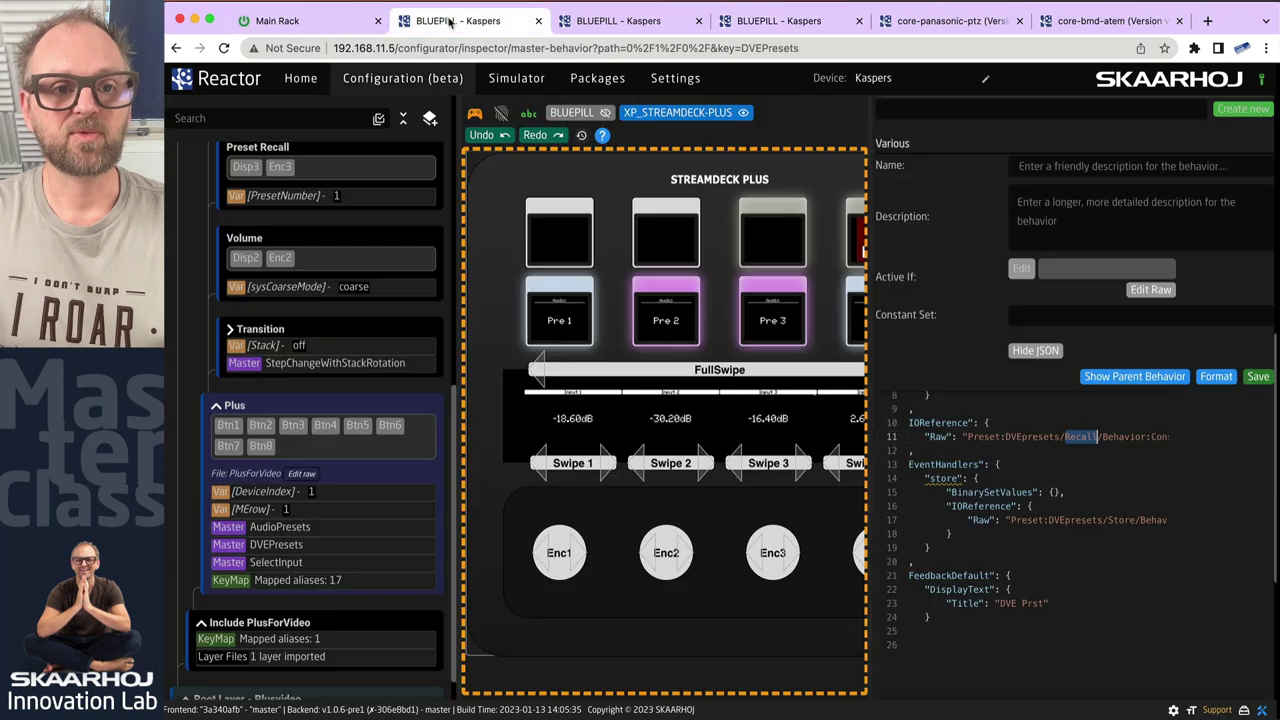